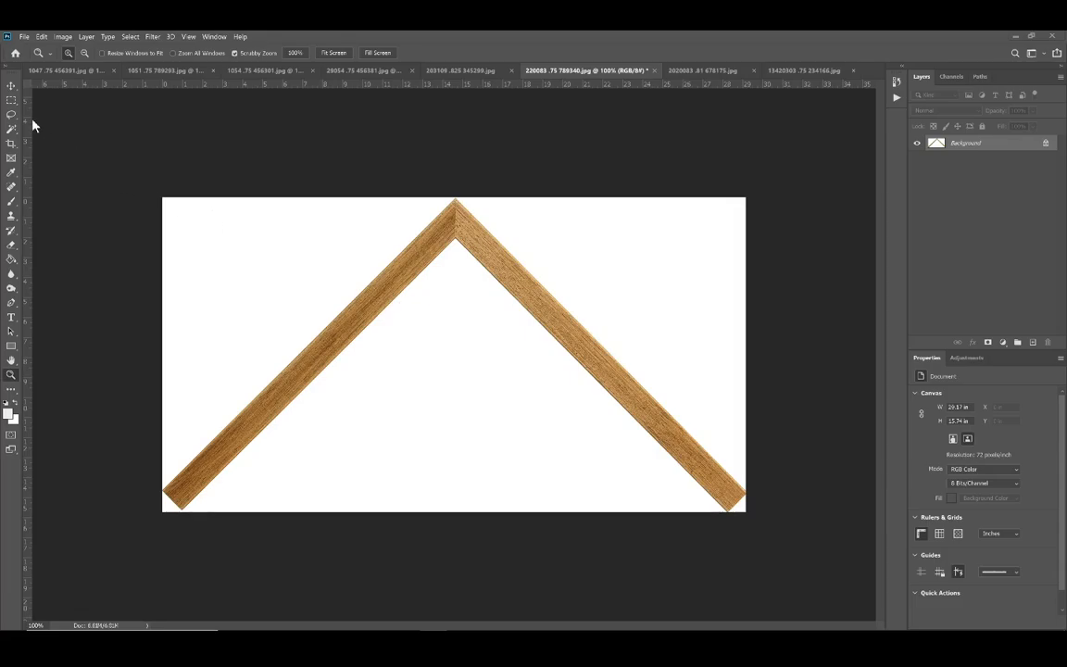
# Step: Duplicate the Background layer containing the wooden frame corner, keeping the default layer name
pyautogui.click(11, 105)
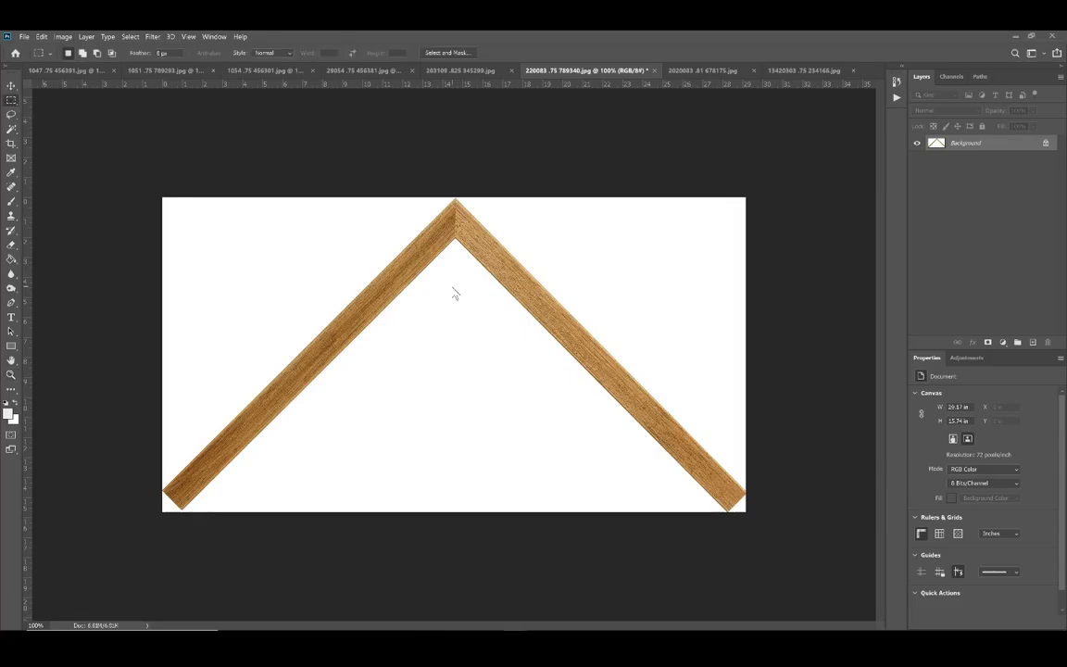
pyautogui.rightClick(453, 288)
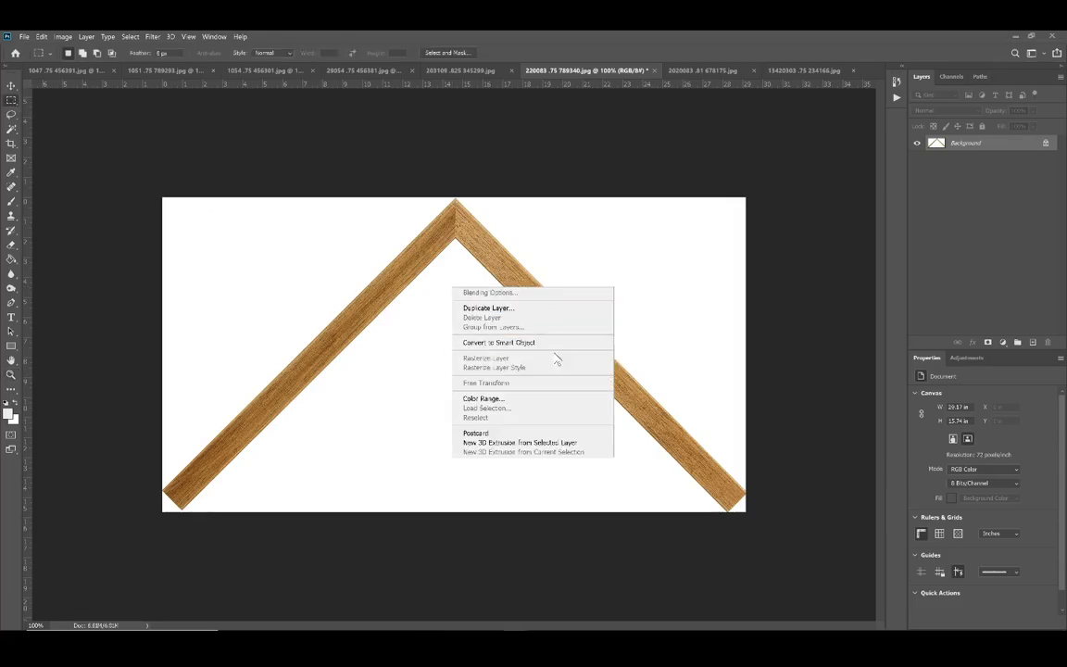
pyautogui.click(528, 309)
pyautogui.press('Return')
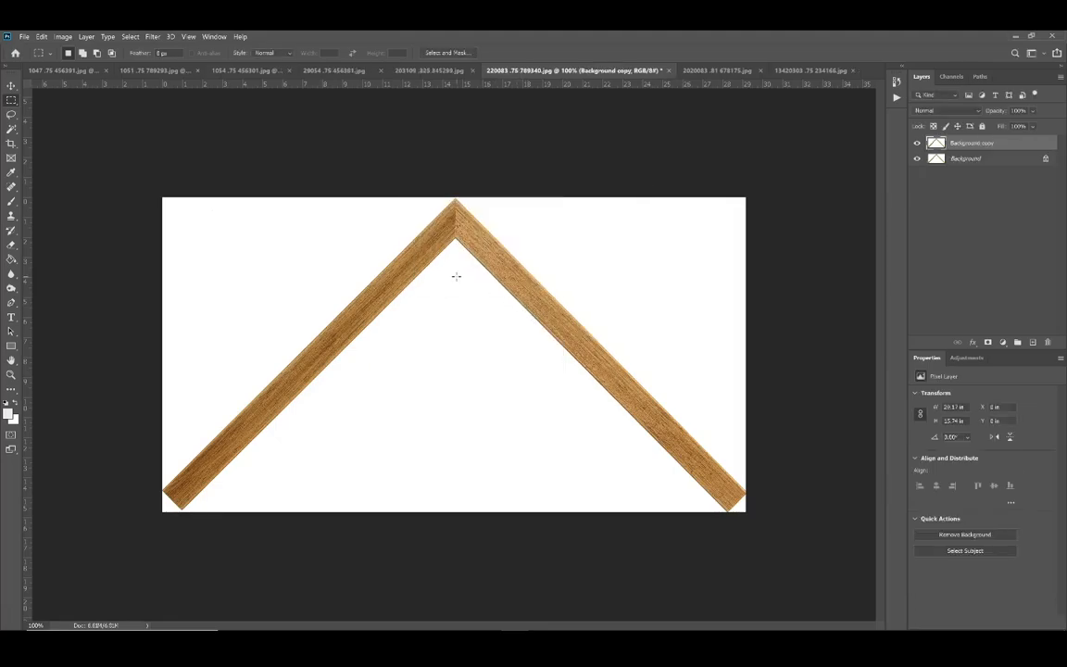
# Step: Try rotating the duplicated frame layer by 45 degrees with Free Transform
pyautogui.rightClick(455, 276)
pyautogui.click(515, 371)
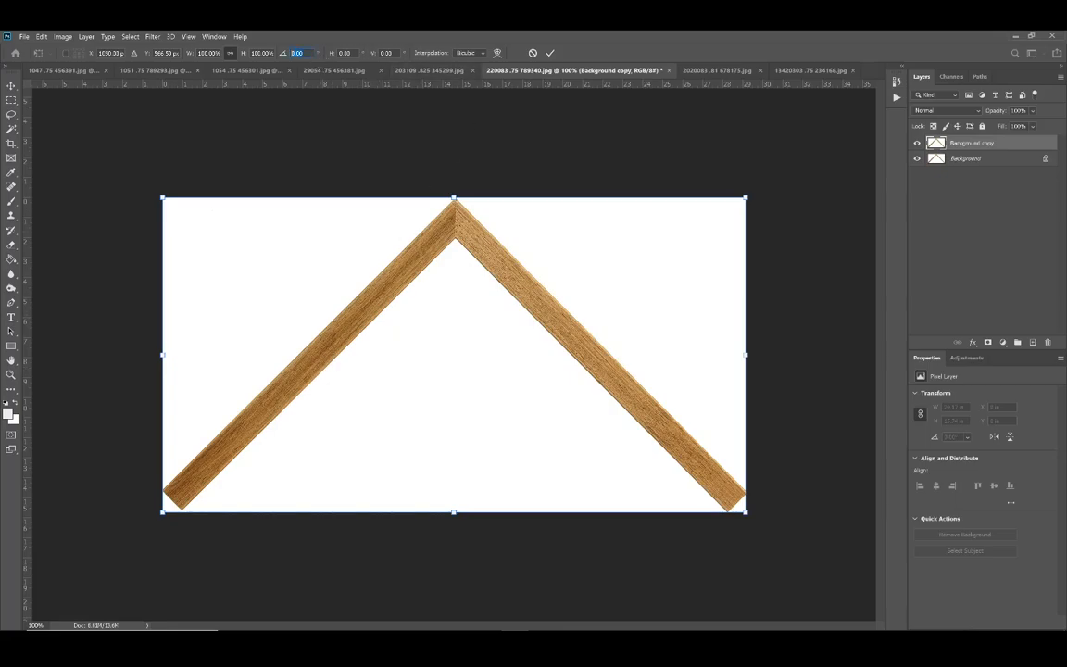
pyautogui.write('45')
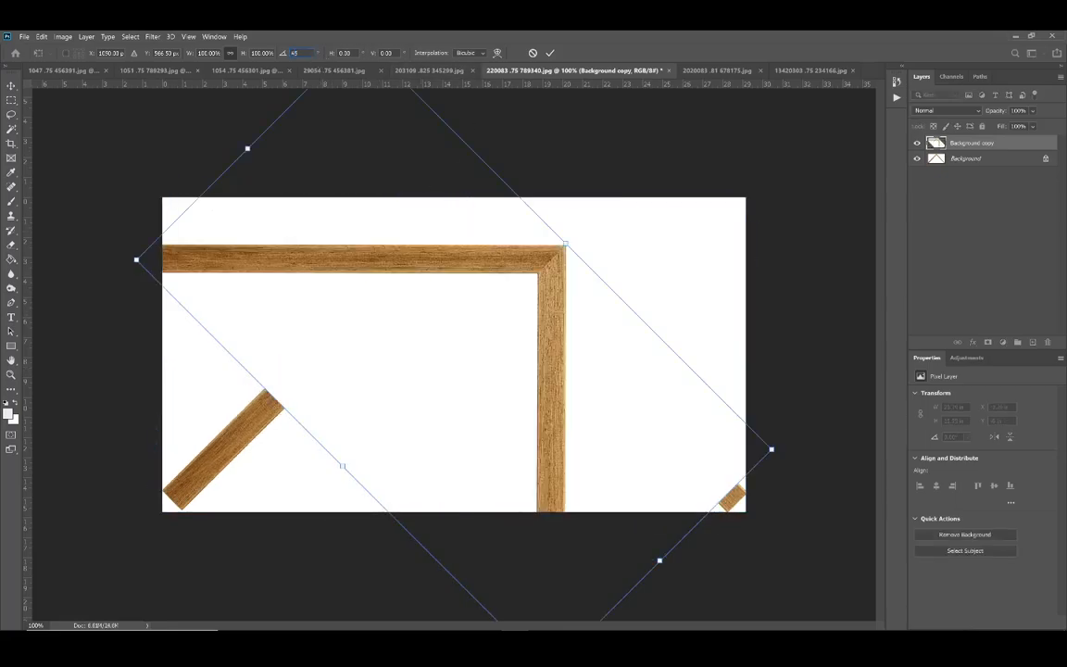
pyautogui.press('Return')
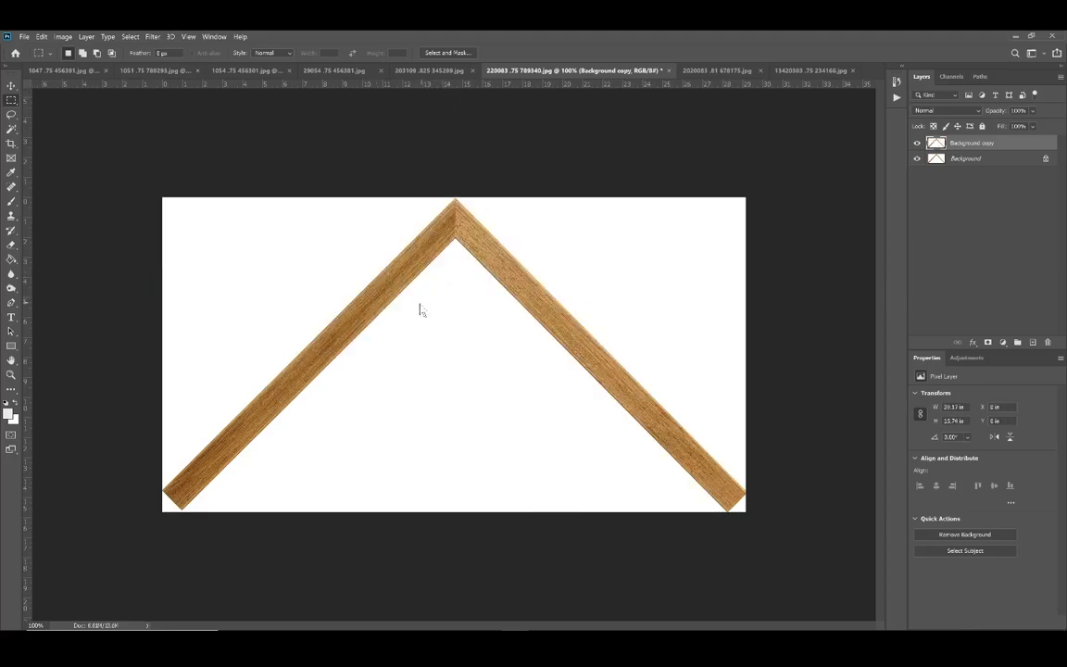
# Step: Free Transform the Background copy layer with a 45-degree rotation so one frame rail lies horizontal and the other vertical
pyautogui.rightClick(419, 310)
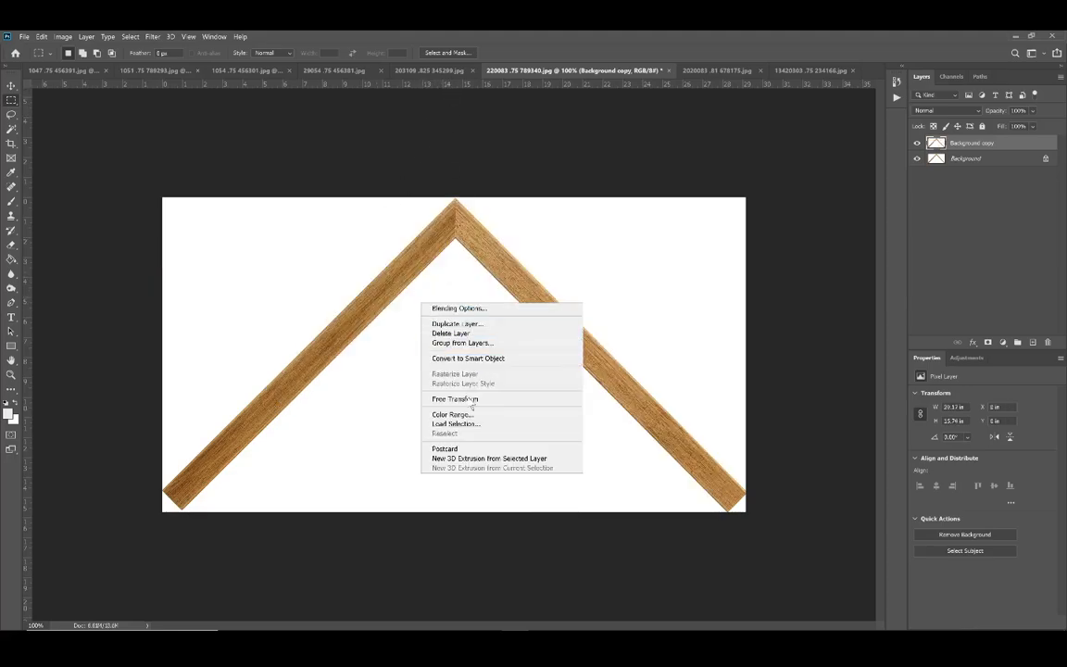
pyautogui.click(467, 399)
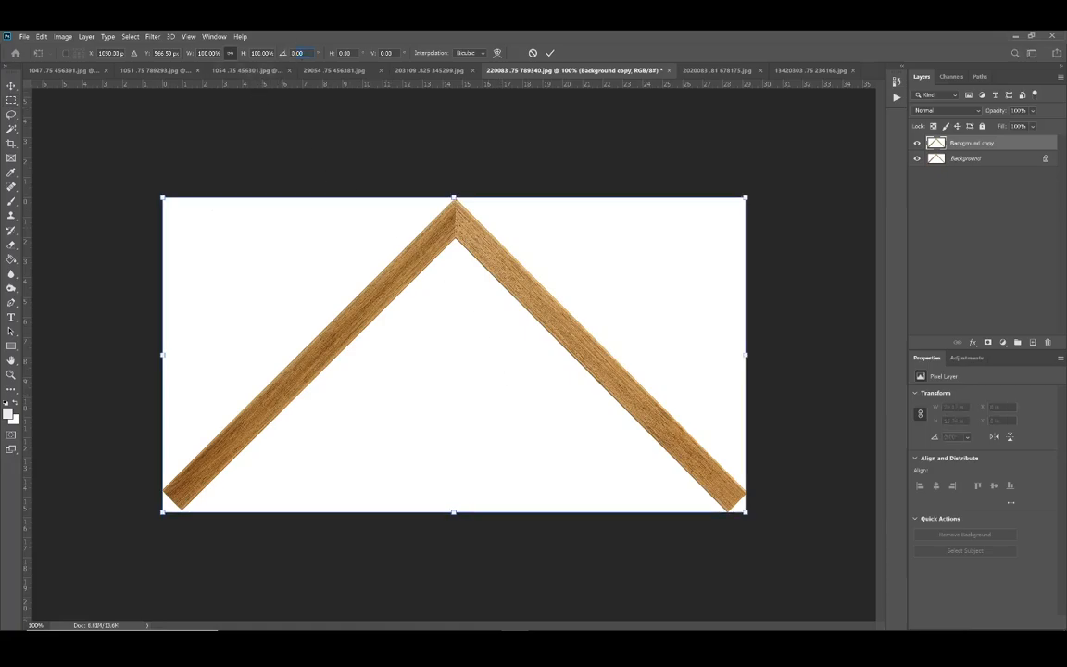
pyautogui.write('45')
pyautogui.press('Return')
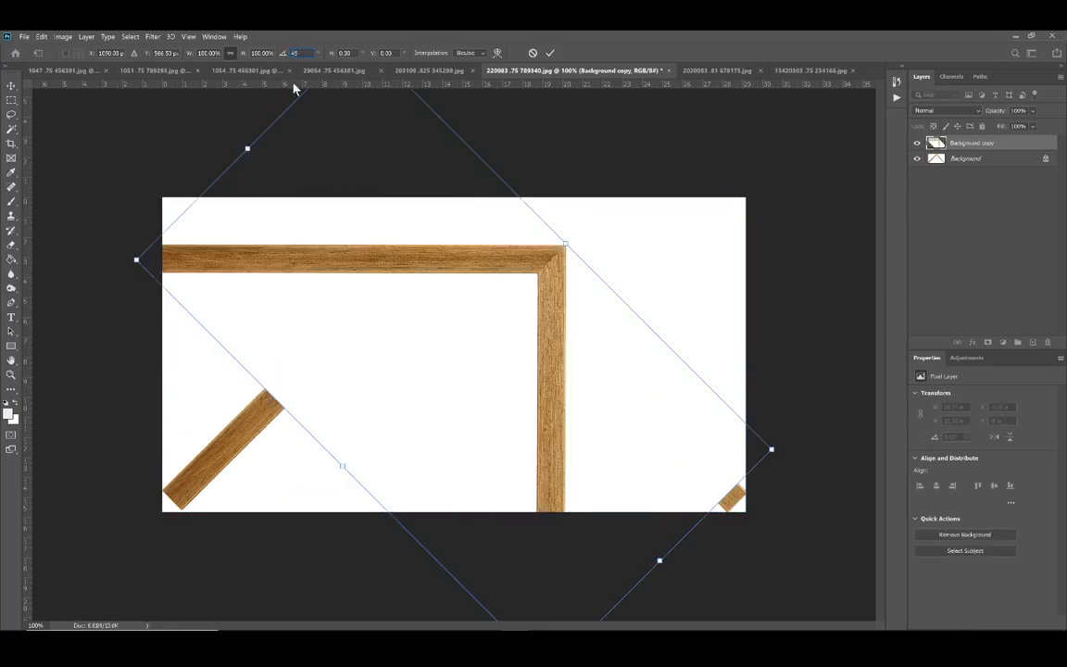
pyautogui.press('Return')
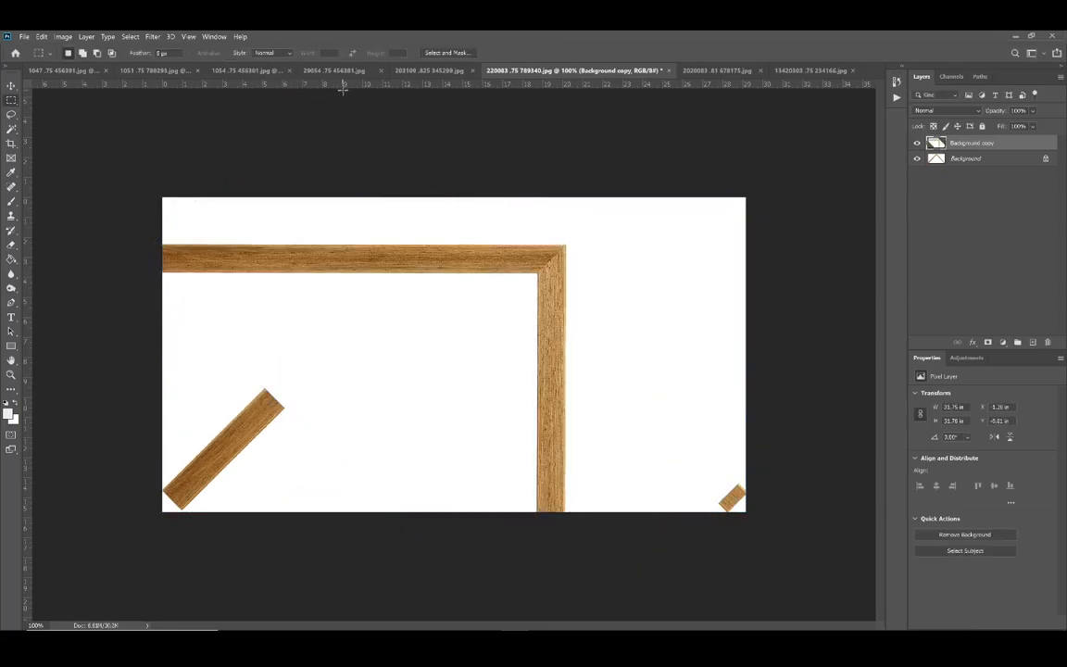
# Step: Place two horizontal guides, one along the upper edge and one along the lower edge of the horizontal frame rail
pyautogui.moveTo(347, 85); pyautogui.dragTo(373, 244)
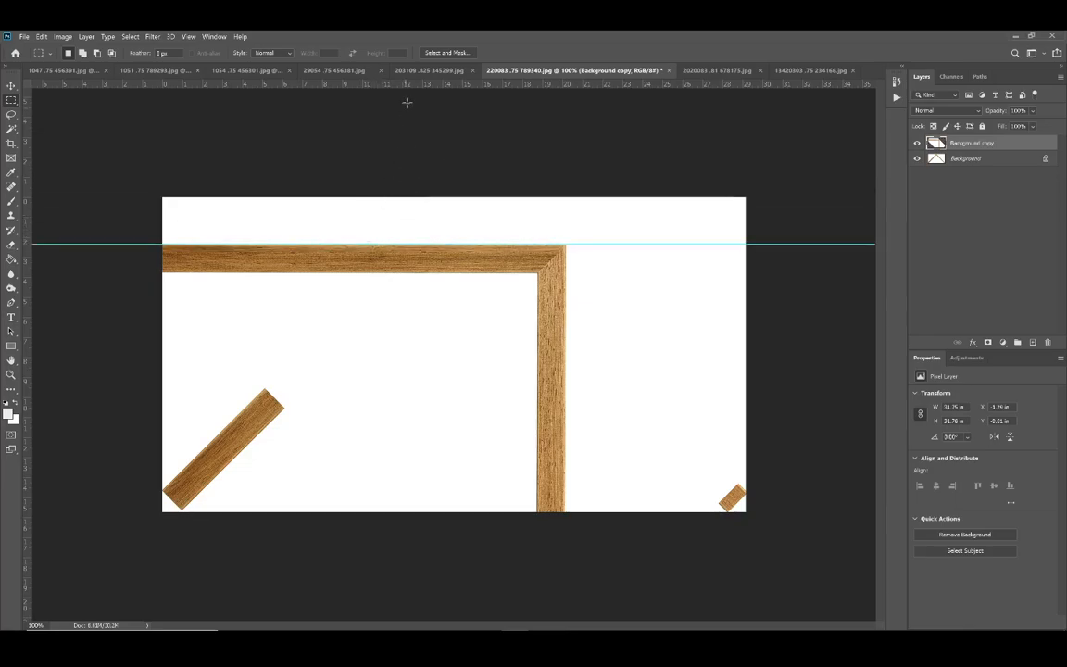
pyautogui.moveTo(415, 85); pyautogui.dragTo(442, 271)
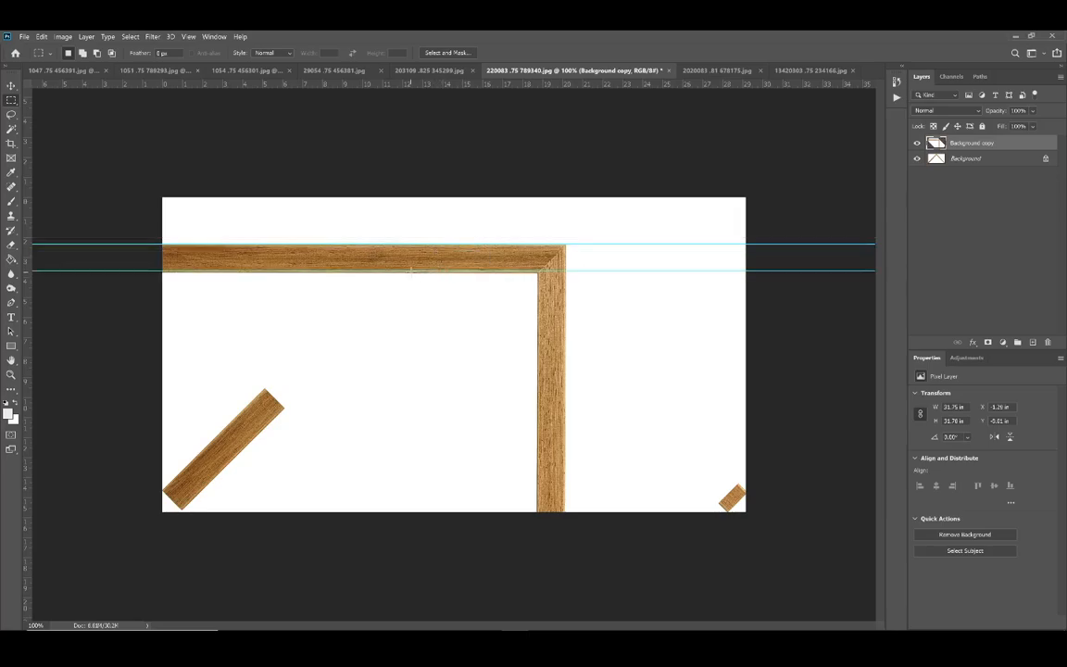
pyautogui.click(11, 86)
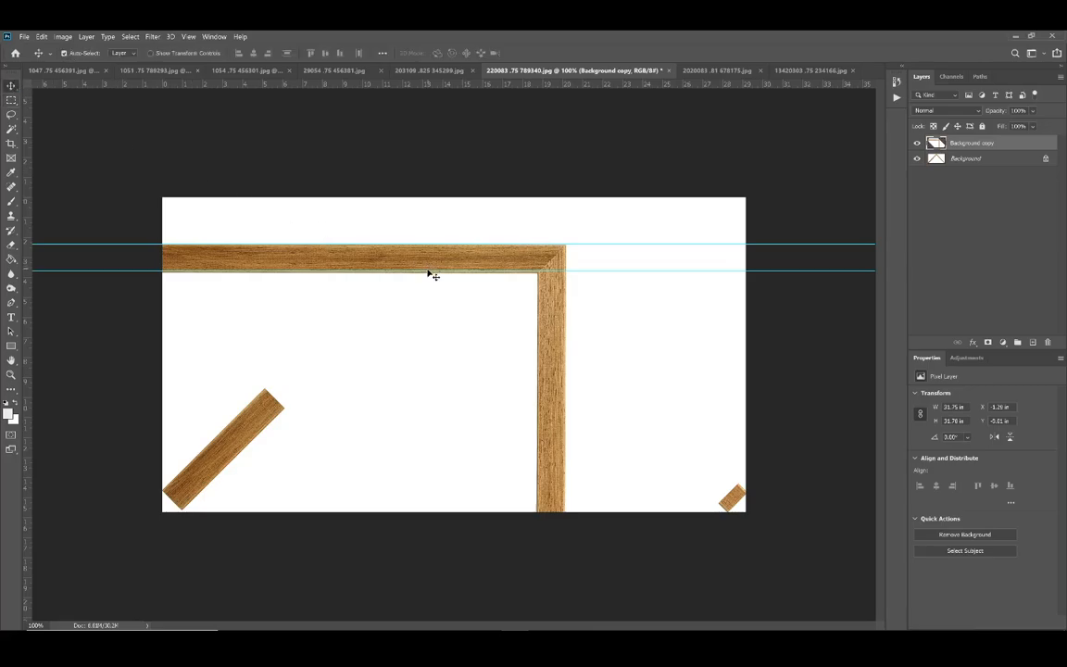
pyautogui.moveTo(428, 271); pyautogui.dragTo(426, 273)
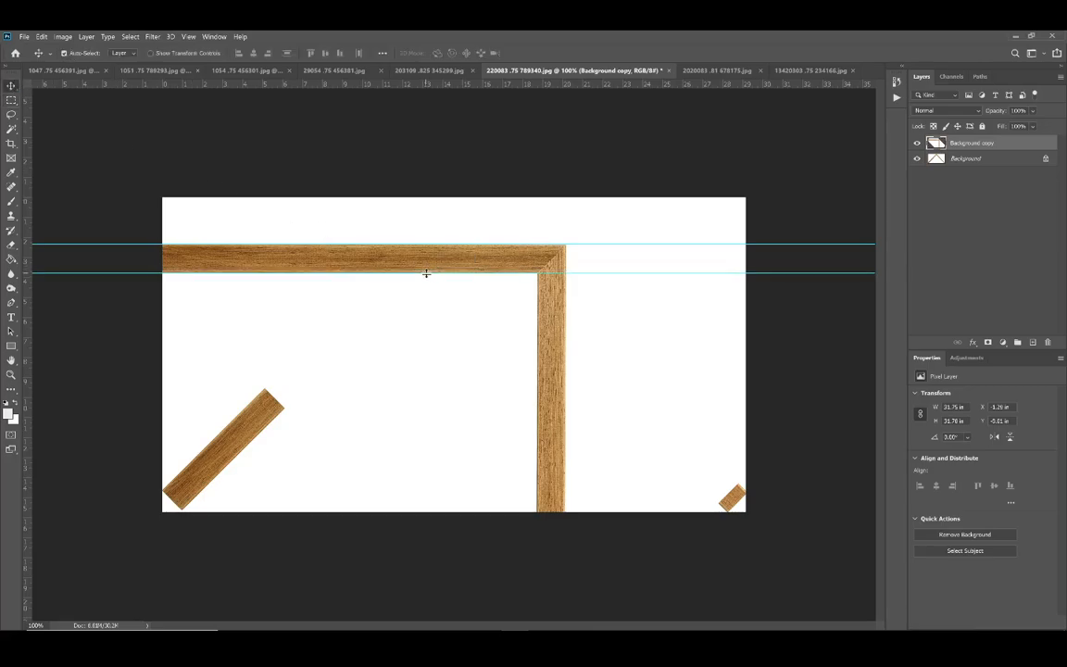
# Step: Rotate the Background copy layer very slightly counterclockwise with Free Transform to straighten the horizontal rail against the guides
pyautogui.scroll(4, 414, 264)
pyautogui.scroll(1, 405, 261)
pyautogui.scroll(7, 423, 198)
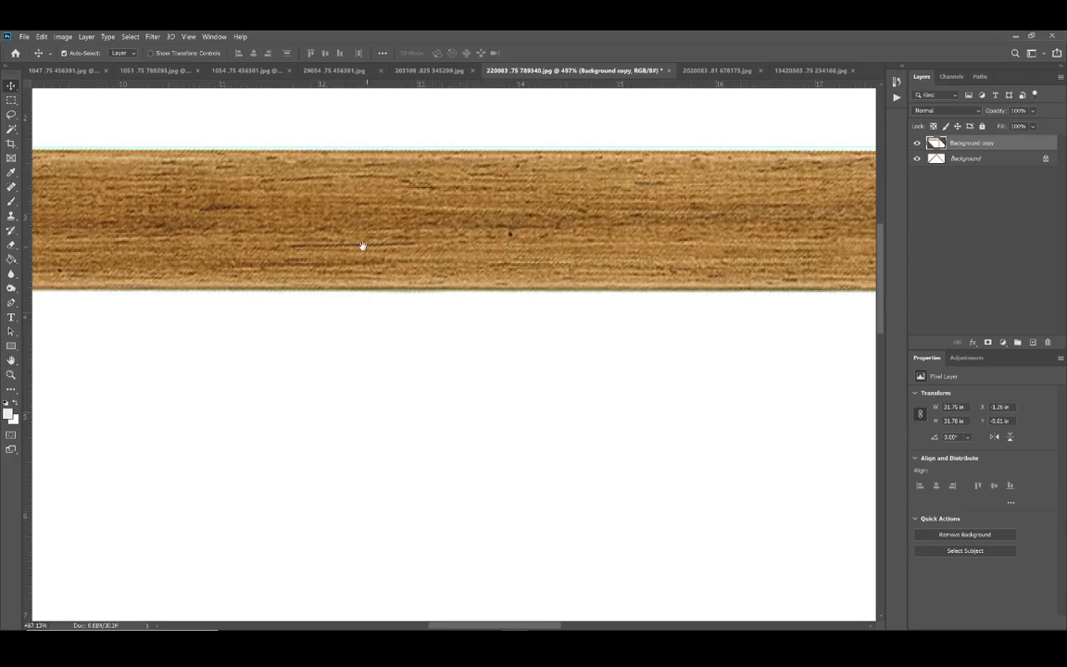
pyautogui.moveTo(363, 246); pyautogui.dragTo(598, 248)
pyautogui.moveTo(317, 240); pyautogui.dragTo(562, 241)
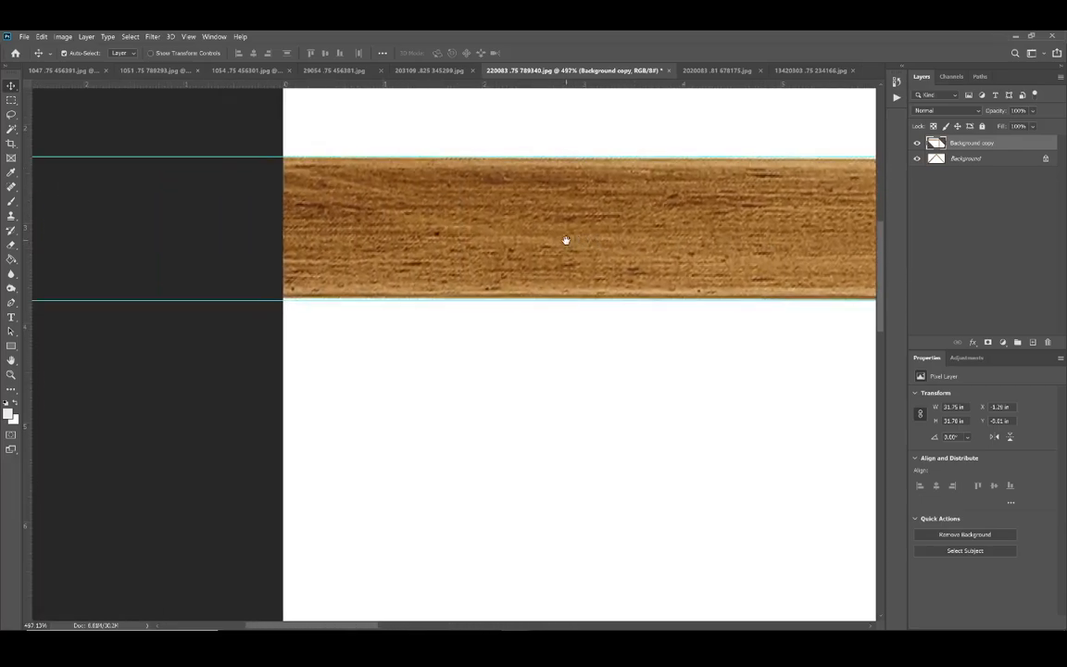
pyautogui.click(11, 99)
pyautogui.rightClick(417, 211)
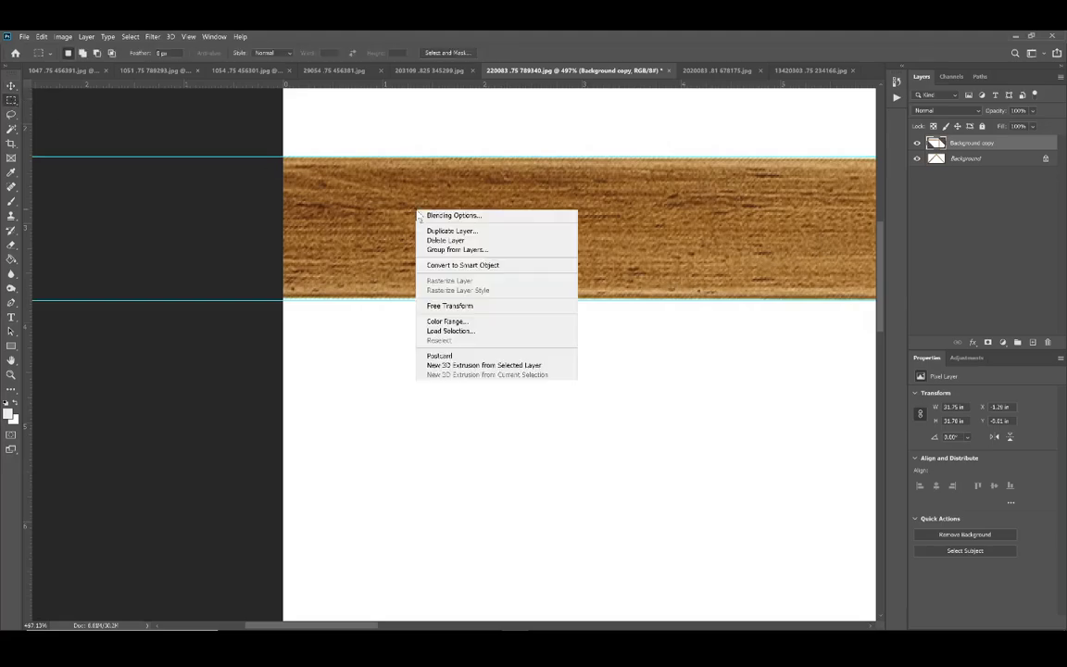
pyautogui.click(453, 306)
pyautogui.moveTo(143, 320); pyautogui.dragTo(143, 323)
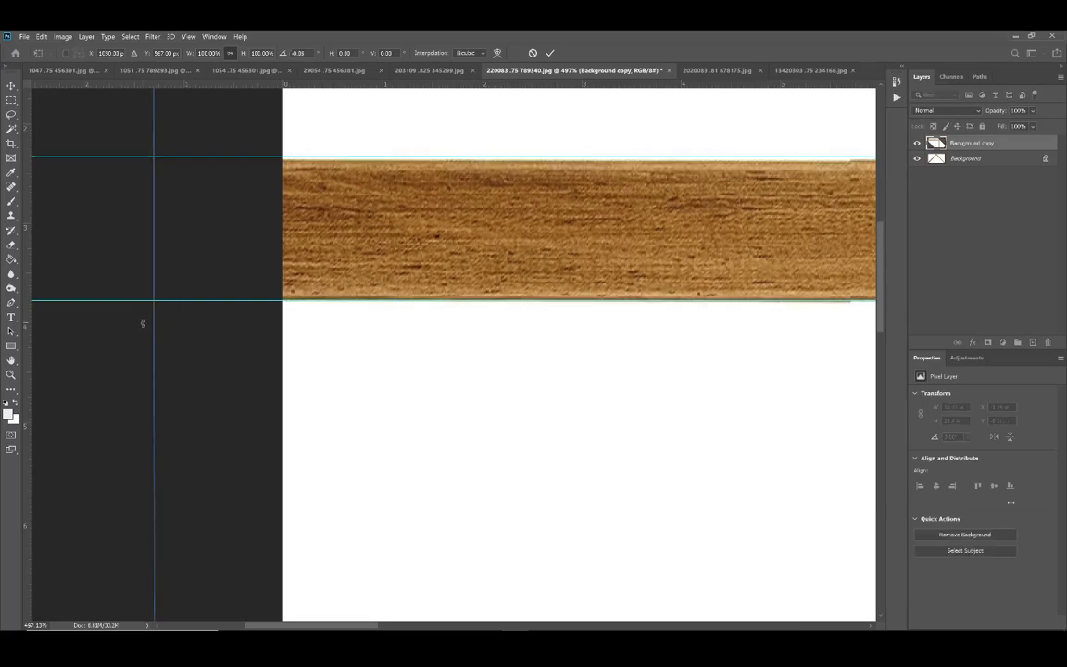
pyautogui.hscroll(15, 284, 315)
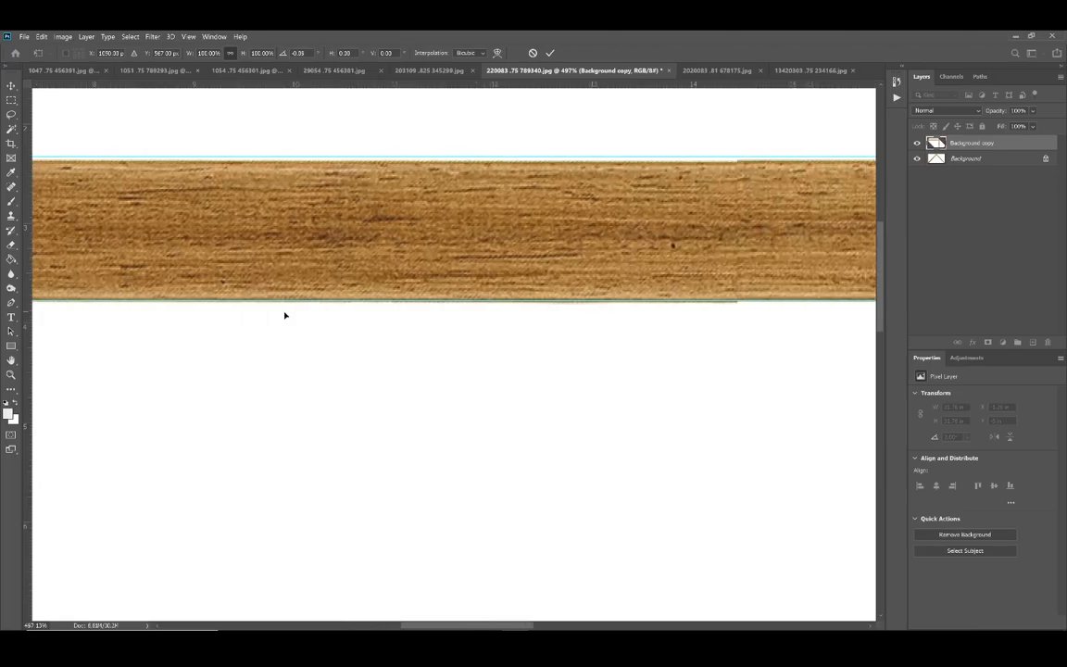
pyautogui.hscroll(3, 285, 315)
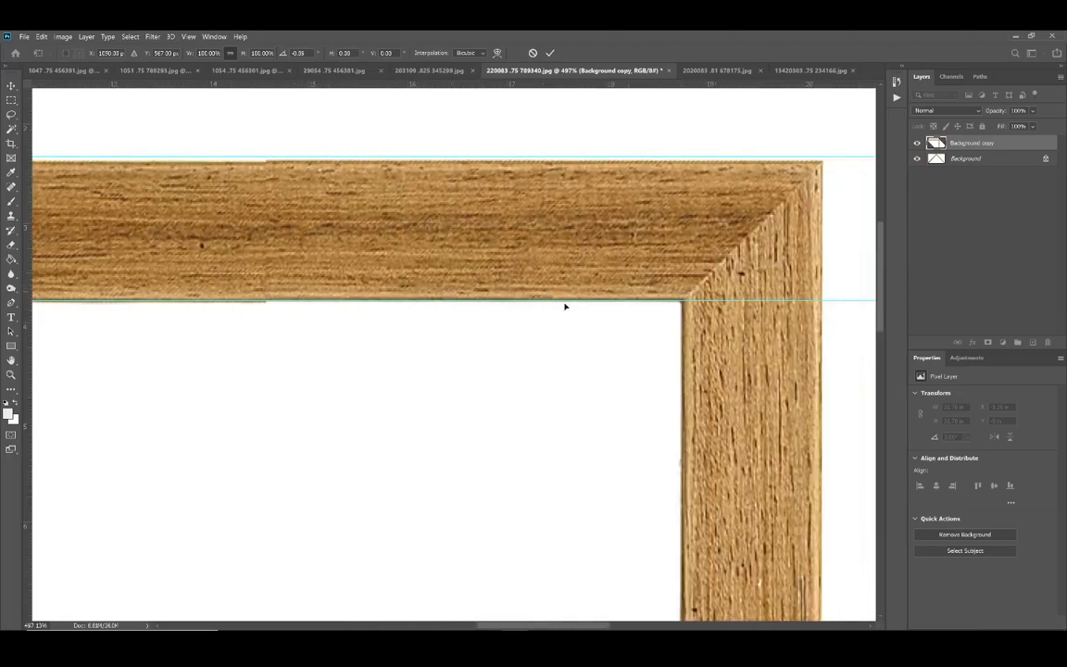
pyautogui.press('Return')
pyautogui.press('m')
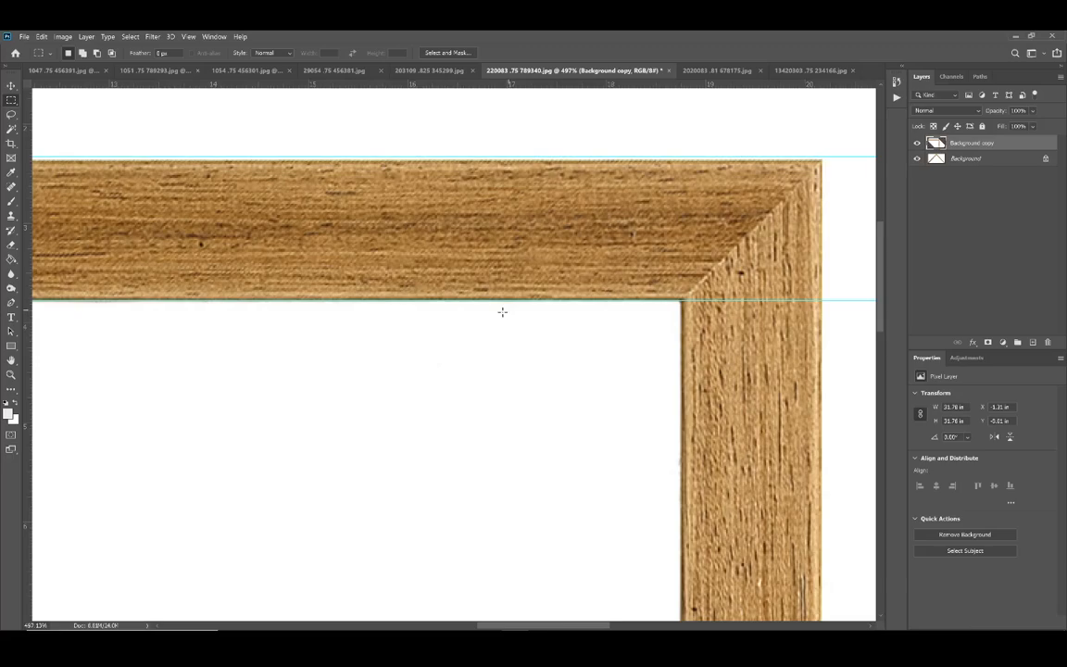
# Step: Move the upper guide down so it sits exactly on the top edge of the horizontal rail
pyautogui.hscroll(-20, 474, 325)
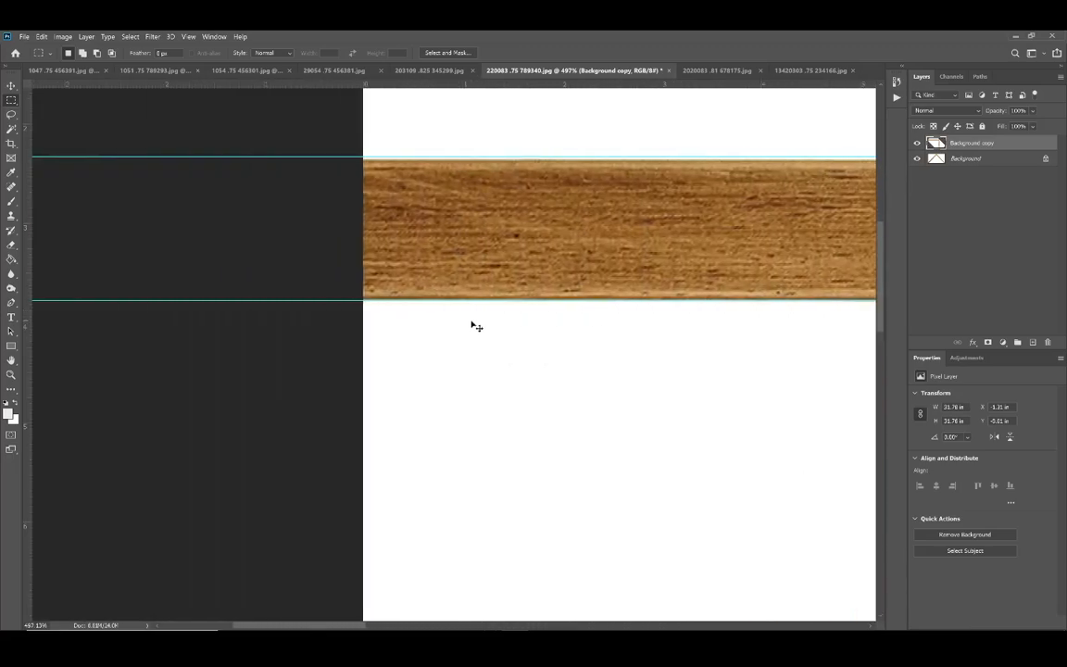
pyautogui.click(11, 85)
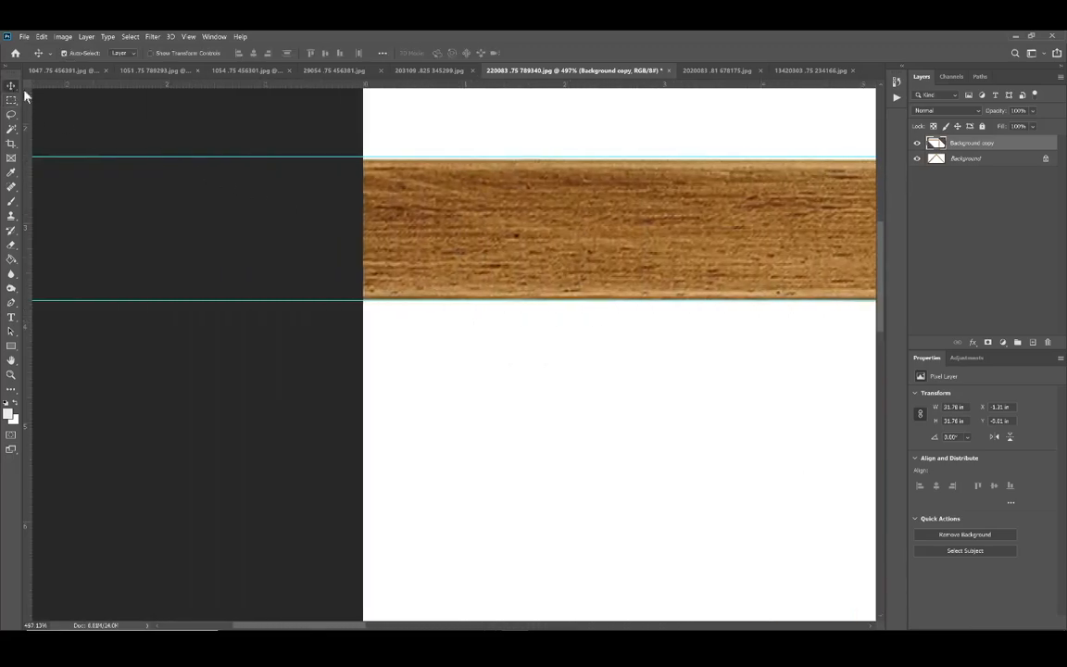
pyautogui.moveTo(455, 154)
pyautogui.mouseDown()
pyautogui.moveTo(454, 141)
pyautogui.moveTo(453, 157)
pyautogui.mouseUp()
pyautogui.scroll(3, 531, 158)
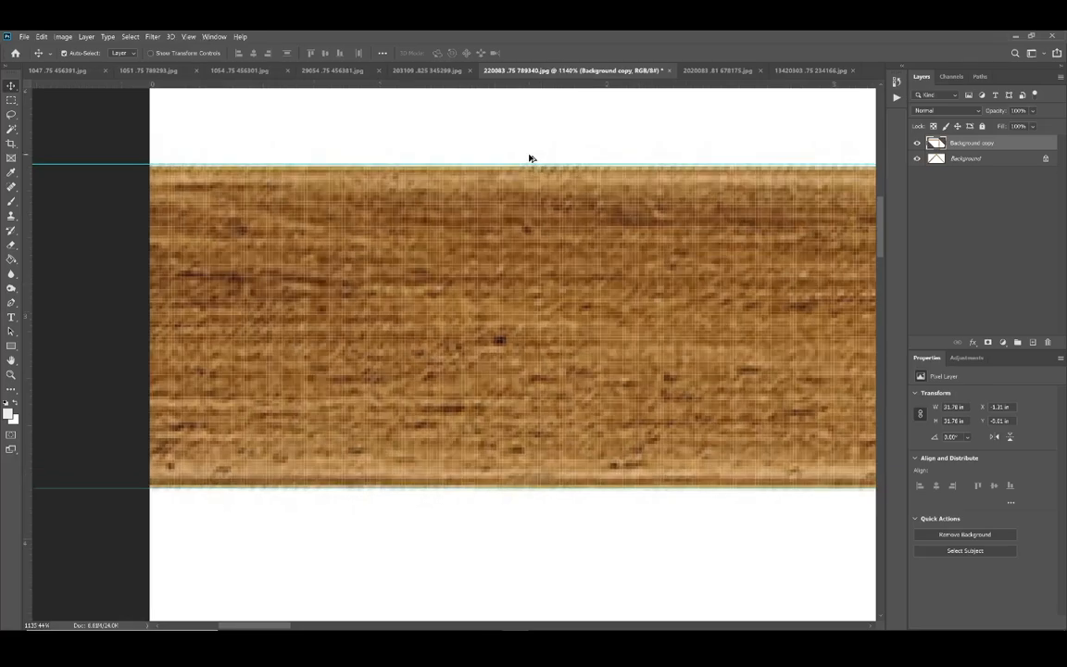
pyautogui.scroll(4, 531, 159)
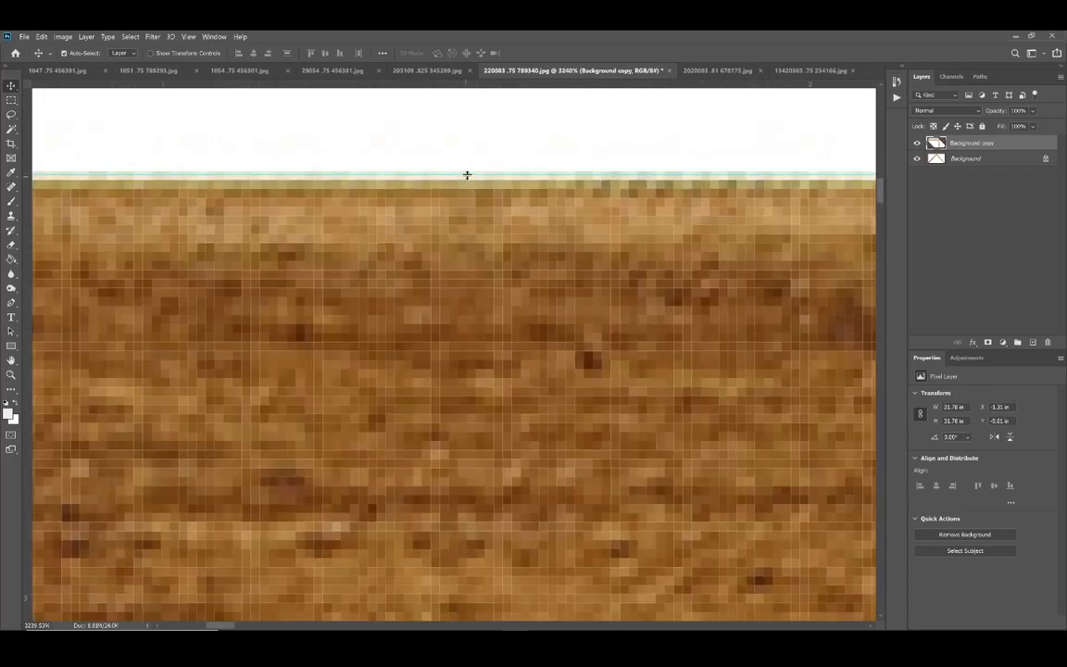
pyautogui.moveTo(469, 172); pyautogui.dragTo(467, 176)
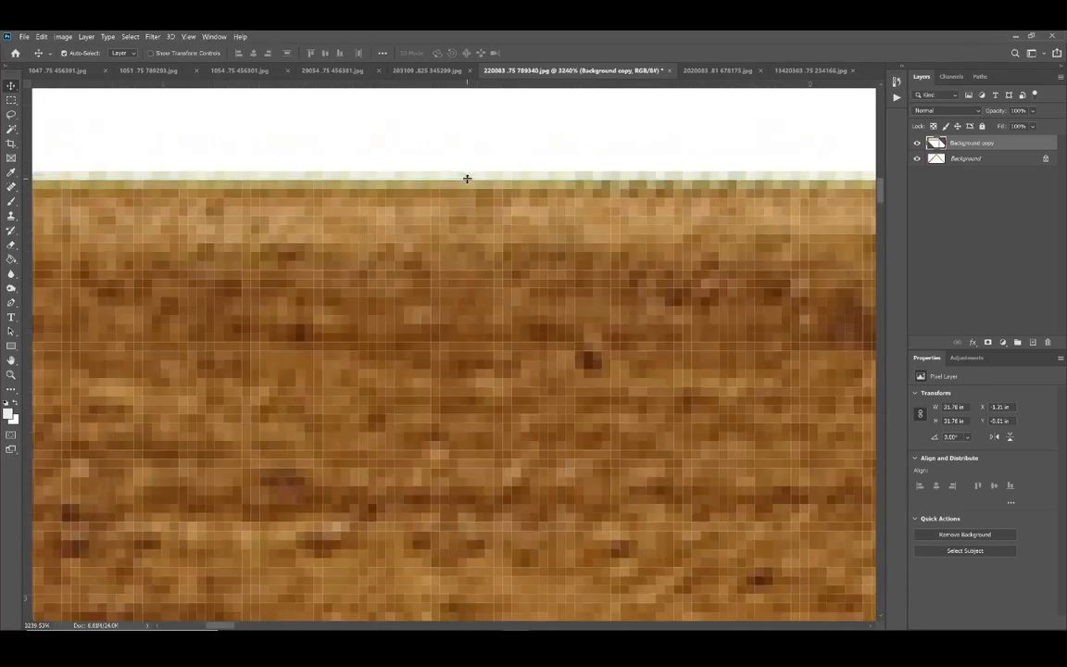
# Step: Examine the lower edge of the horizontal rail along its length for alignment with the lower guide
pyautogui.scroll(-2, 529, 190)
pyautogui.scroll(-3, 529, 190)
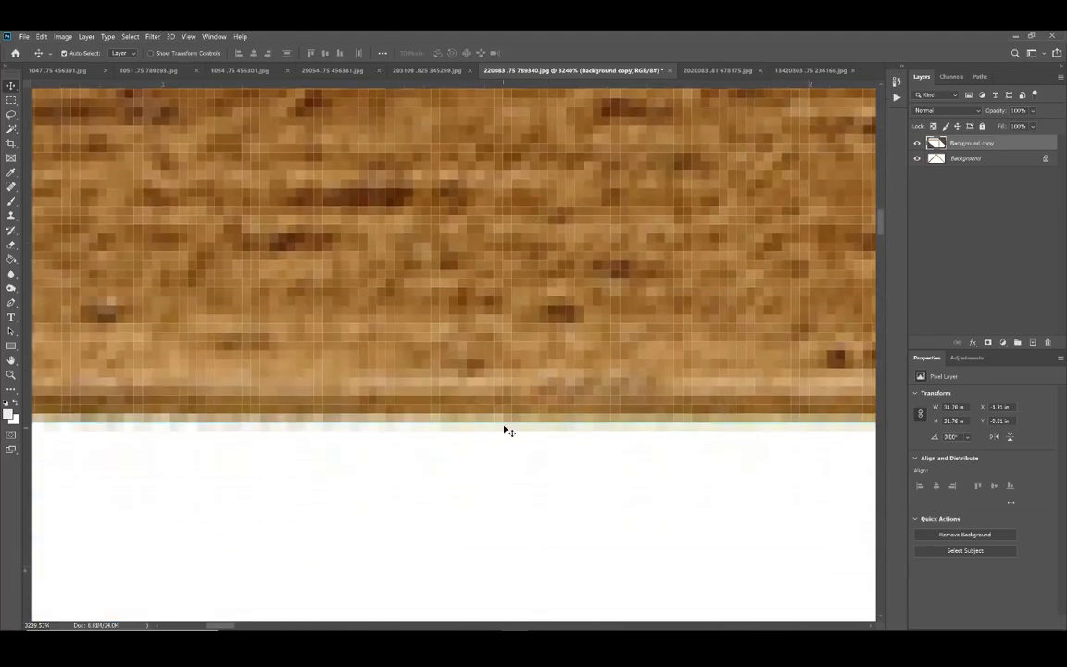
pyautogui.scroll(-3, 484, 399)
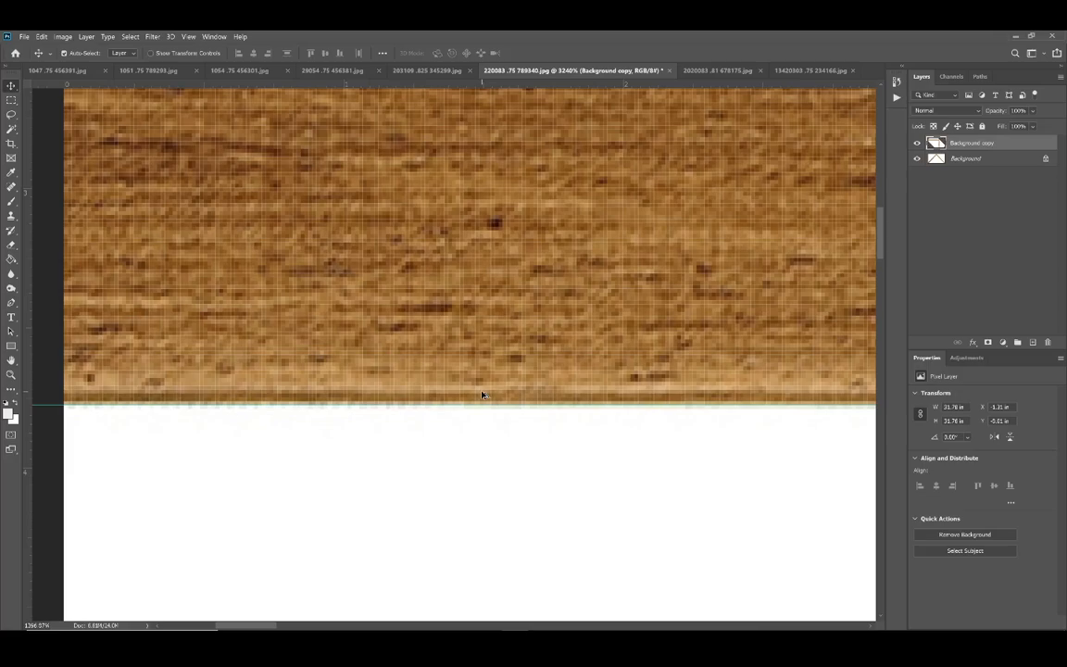
pyautogui.hscroll(10, 484, 397)
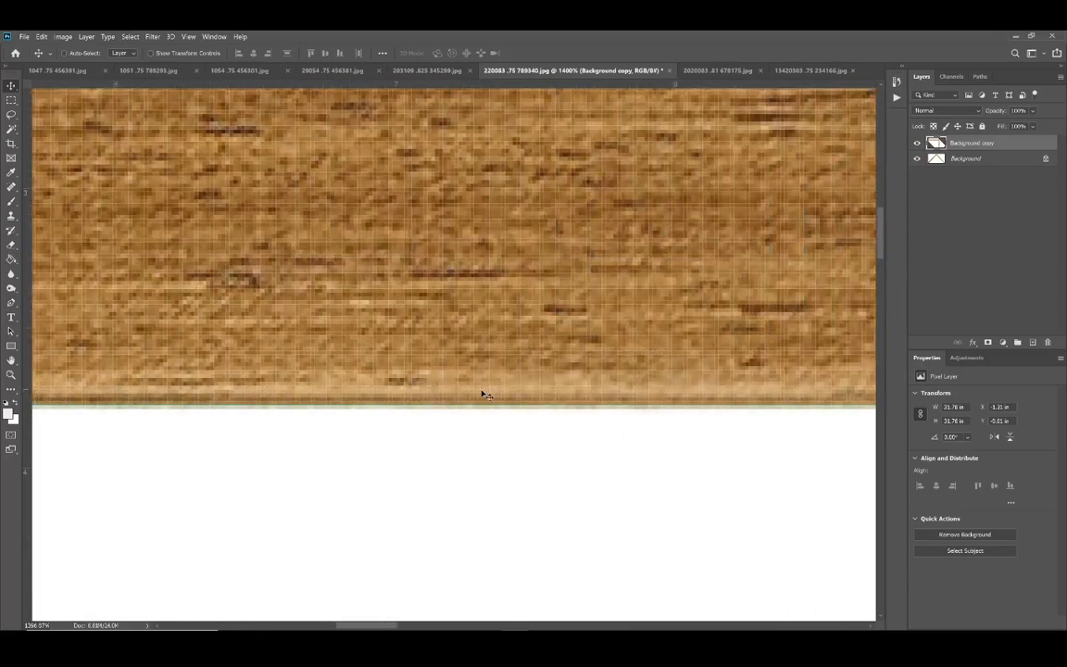
pyautogui.hscroll(1, 484, 395)
pyautogui.hscroll(4, 483, 394)
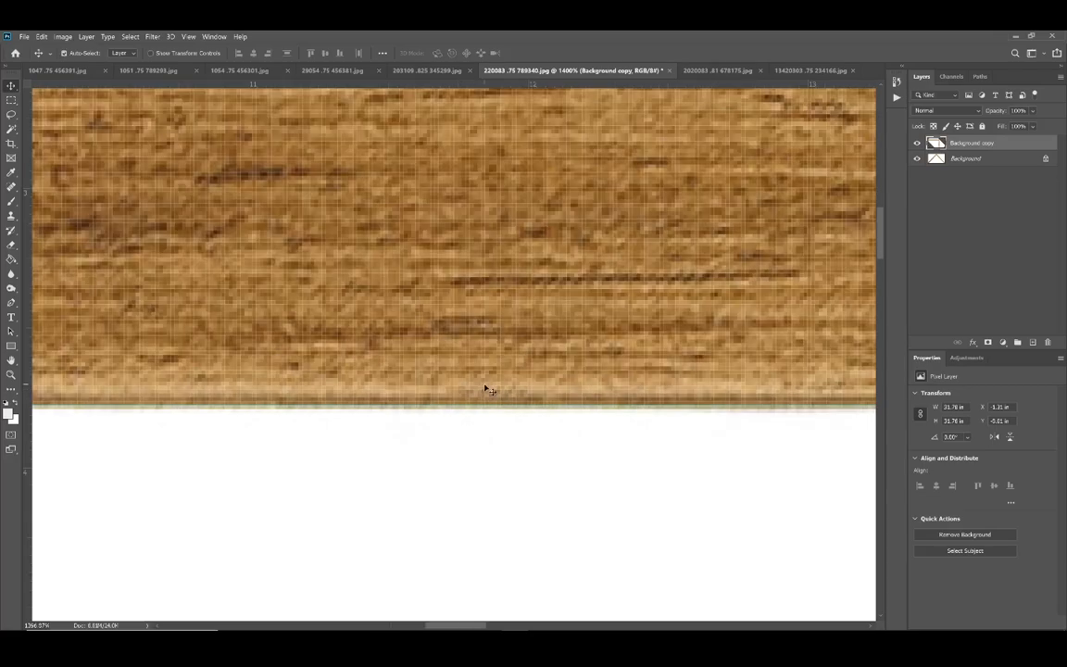
pyautogui.hscroll(4, 484, 389)
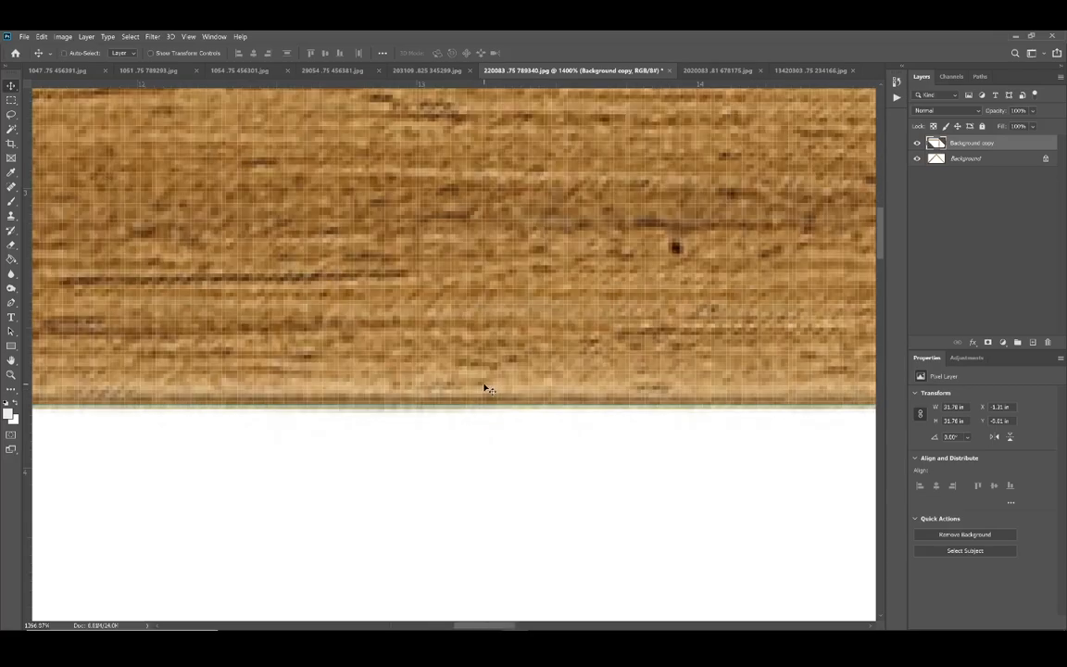
pyautogui.scroll(-3, 484, 389)
pyautogui.scroll(-1, 483, 389)
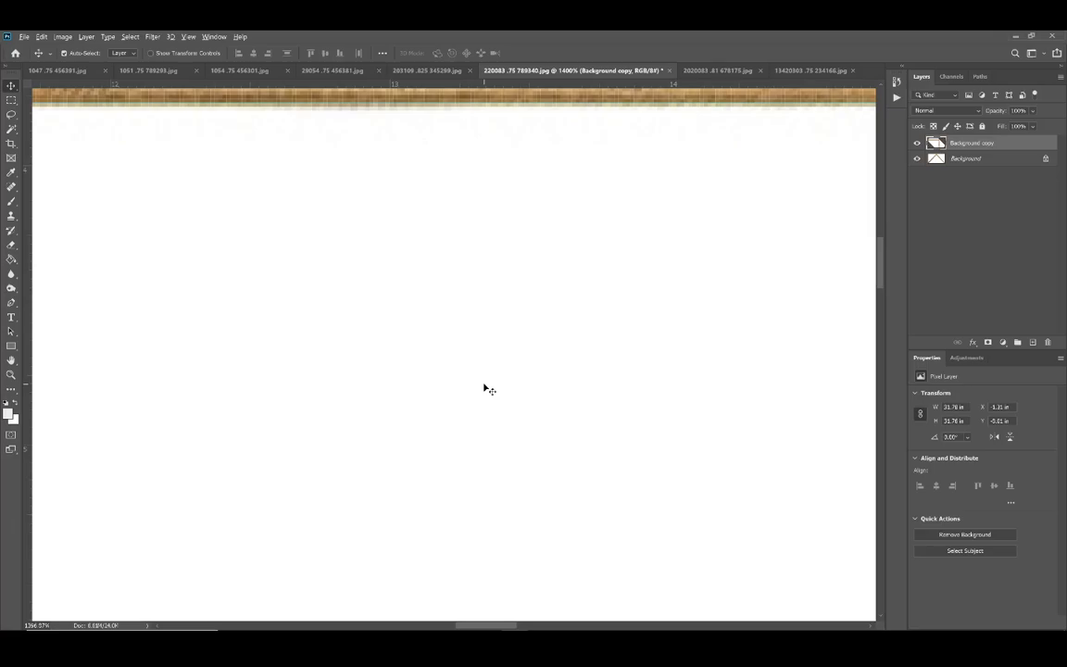
# Step: Inspect the rail's upper edge against the upper guide along its length, including the stretch up to the mitred corner
pyautogui.scroll(-6, 483, 389)
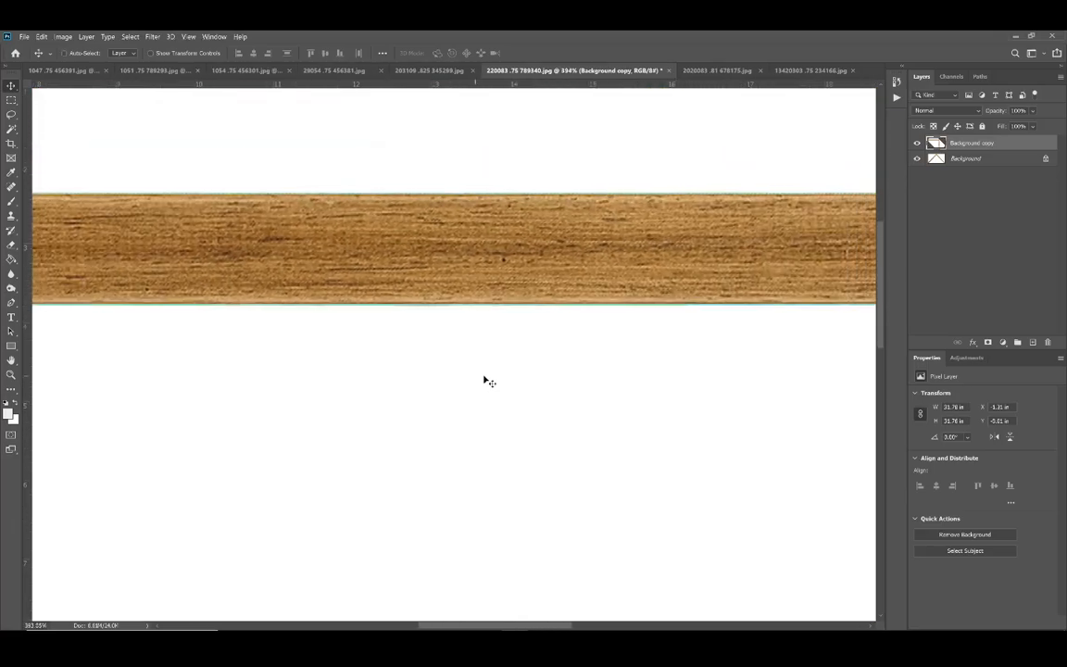
pyautogui.hscroll(2, 484, 382)
pyautogui.scroll(3, 738, 175)
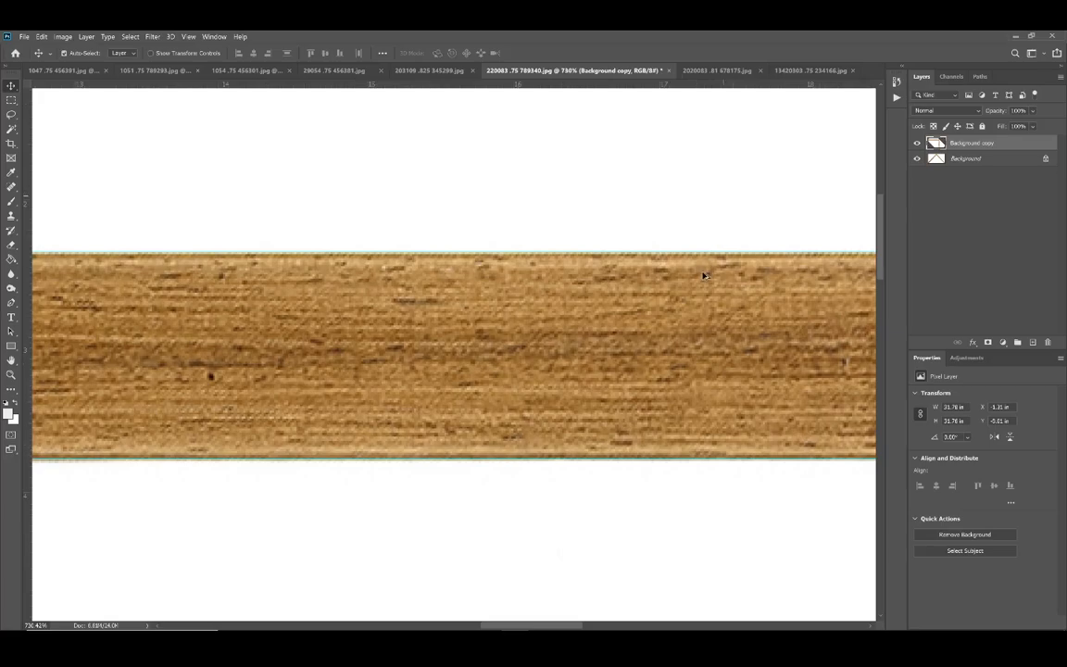
pyautogui.scroll(4, 704, 277)
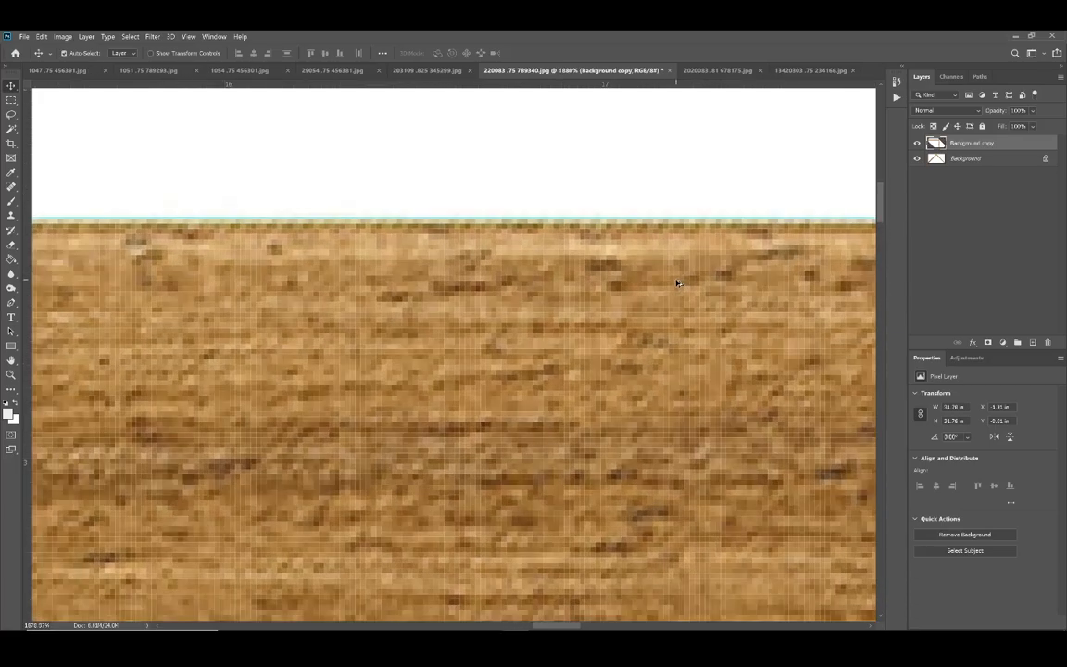
pyautogui.scroll(-2, 676, 283)
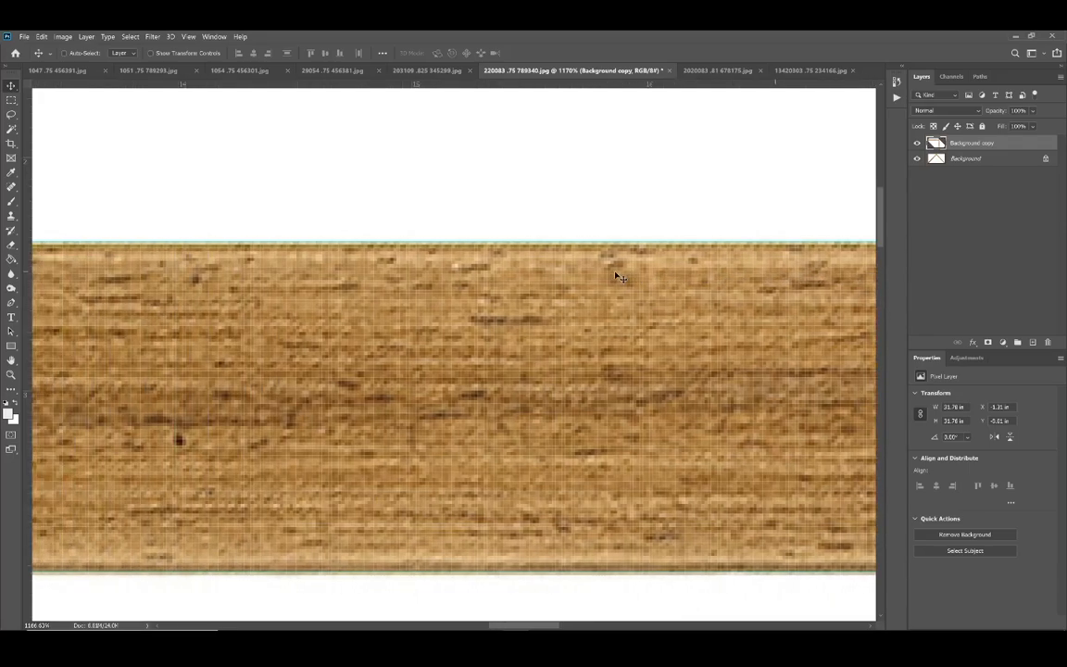
pyautogui.hscroll(-8, 616, 275)
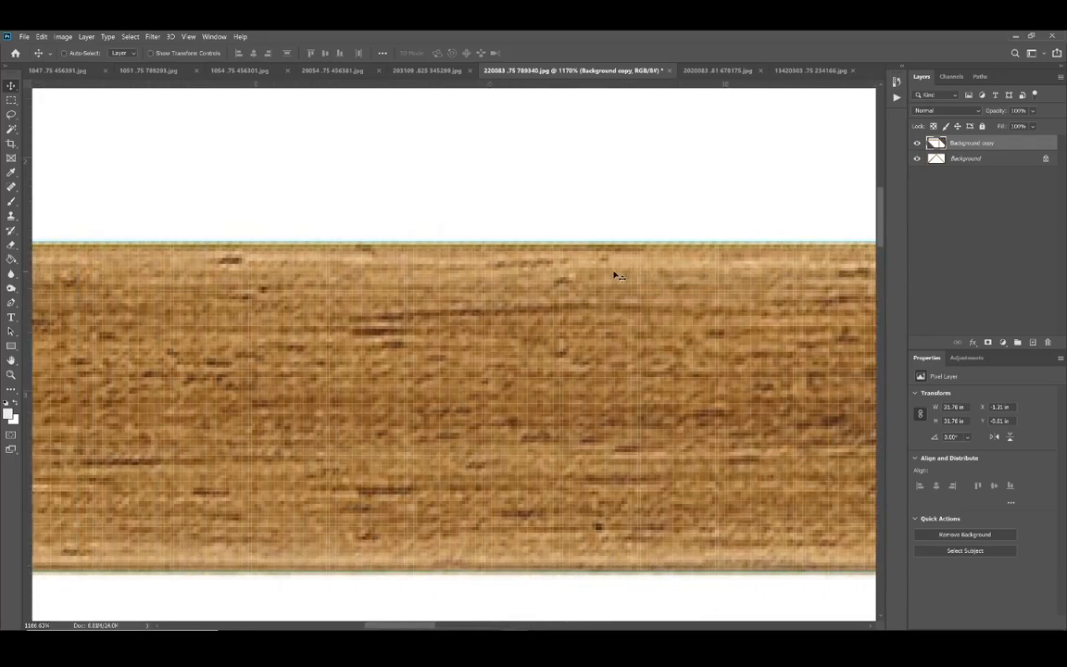
pyautogui.hscroll(-3, 619, 276)
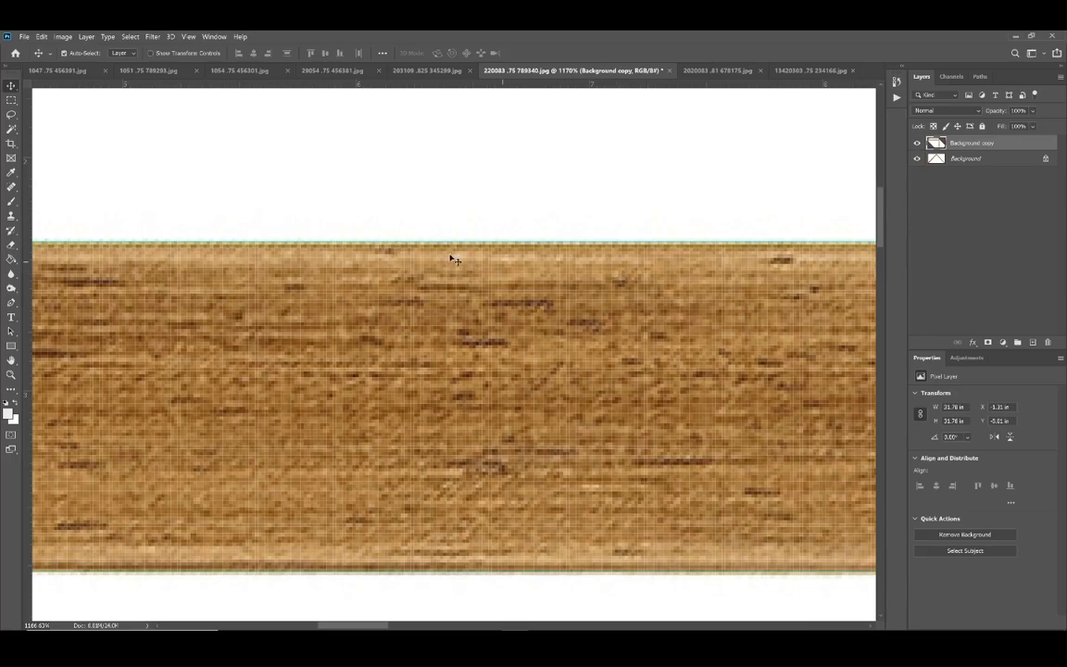
pyautogui.scroll(-10, 619, 278)
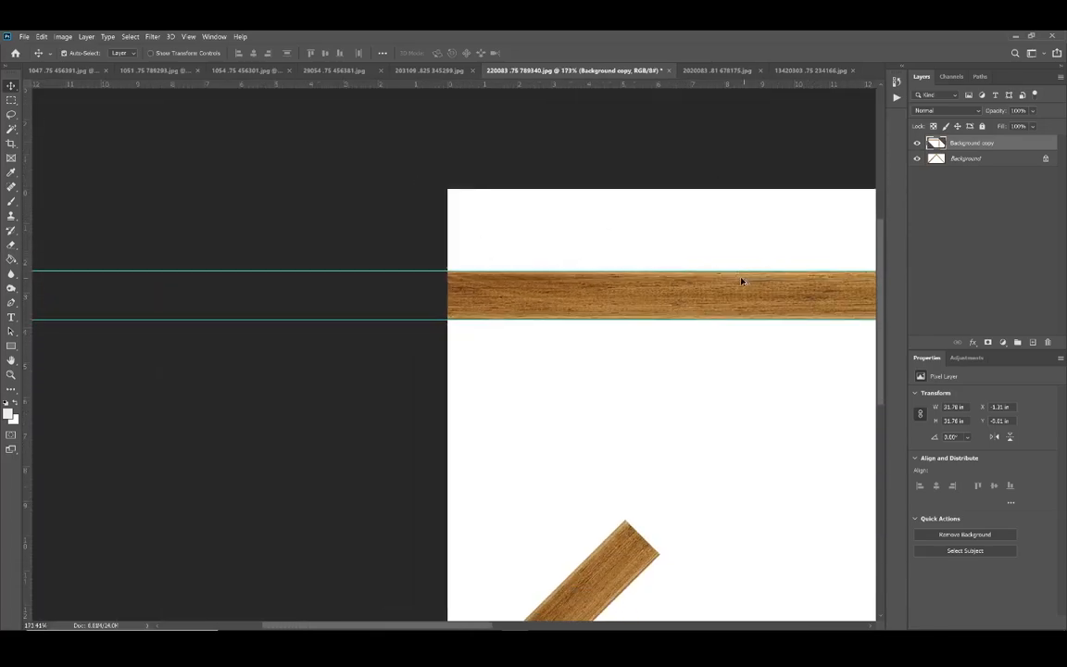
pyautogui.hscroll(3, 665, 289)
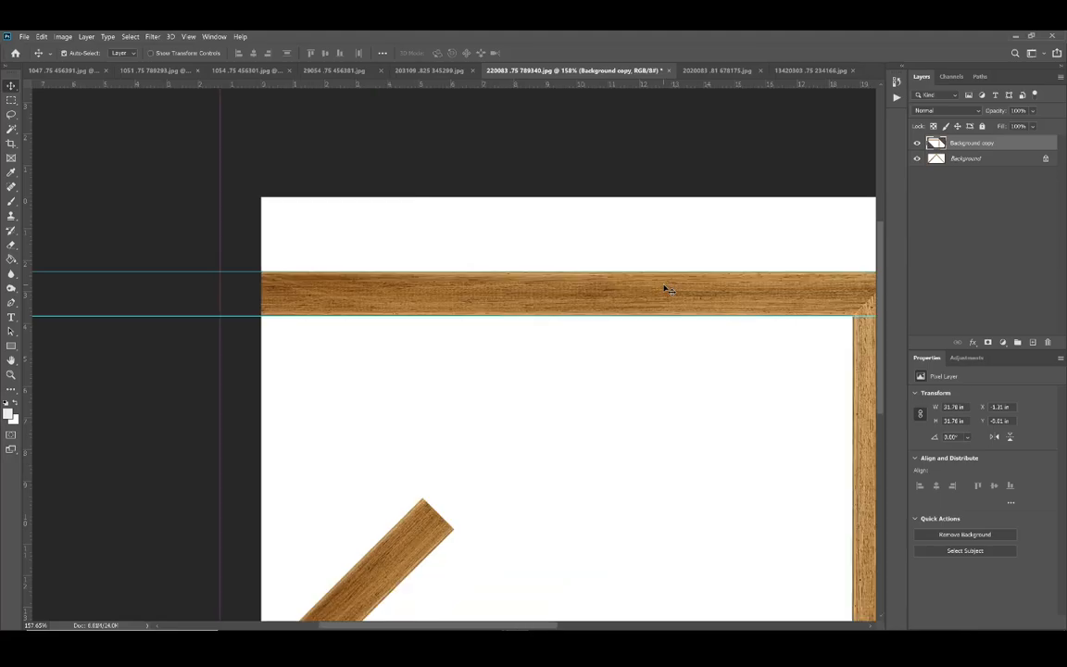
pyautogui.hscroll(1, 508, 269)
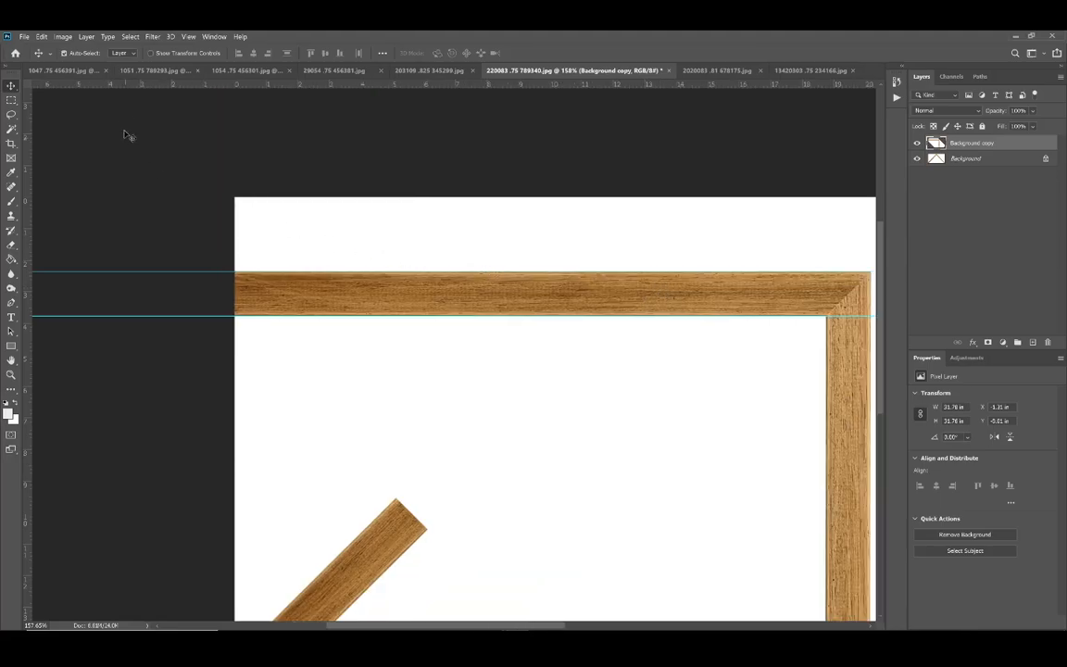
# Step: Close all the other open images, keeping only 220083 .75 789340.jpg open
pyautogui.click(105, 72)
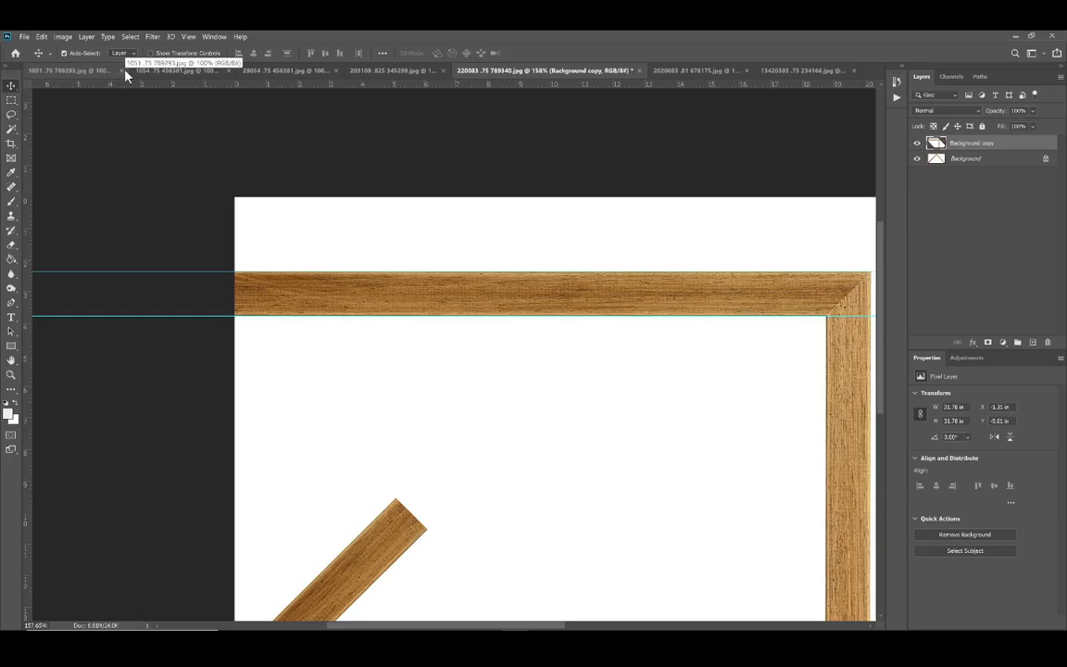
pyautogui.click(122, 71)
pyautogui.click(141, 71)
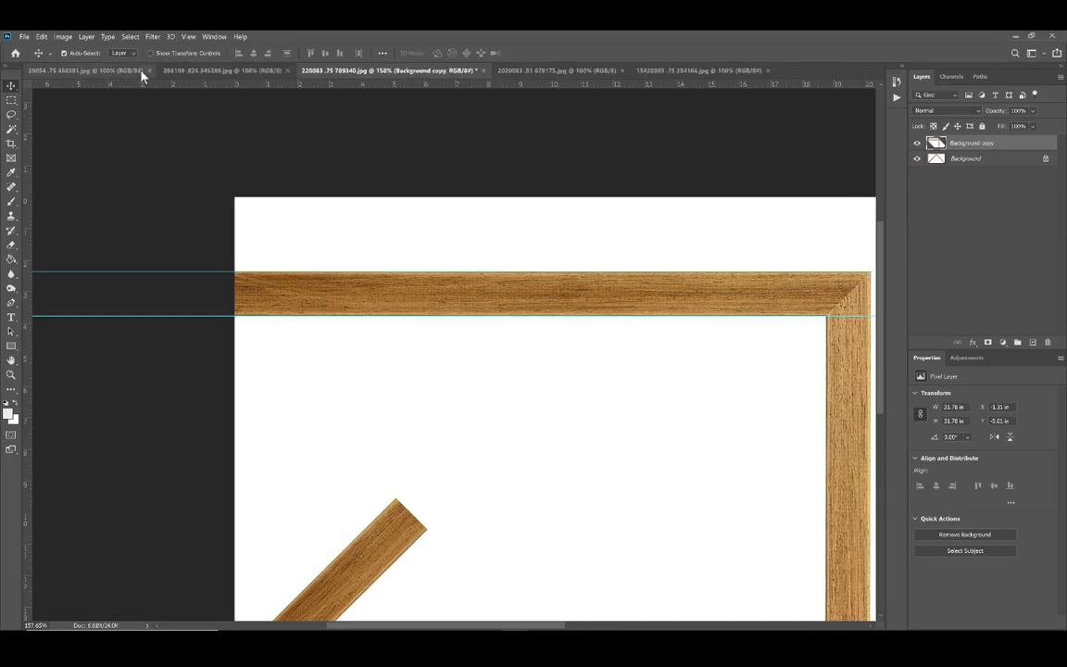
pyautogui.click(149, 71)
pyautogui.click(153, 71)
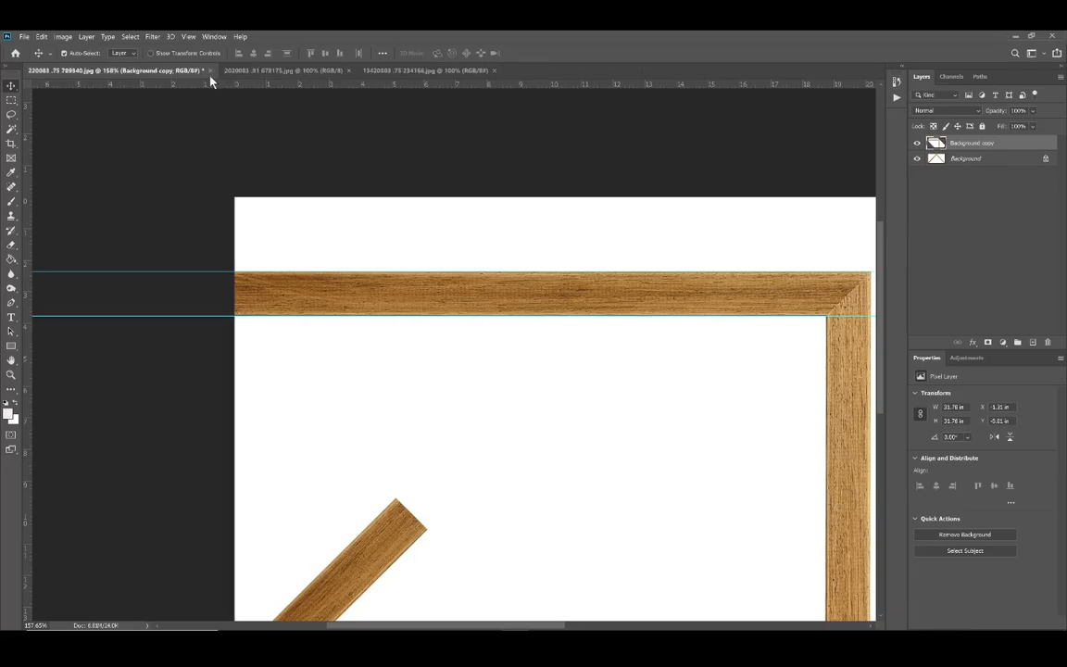
pyautogui.click(349, 71)
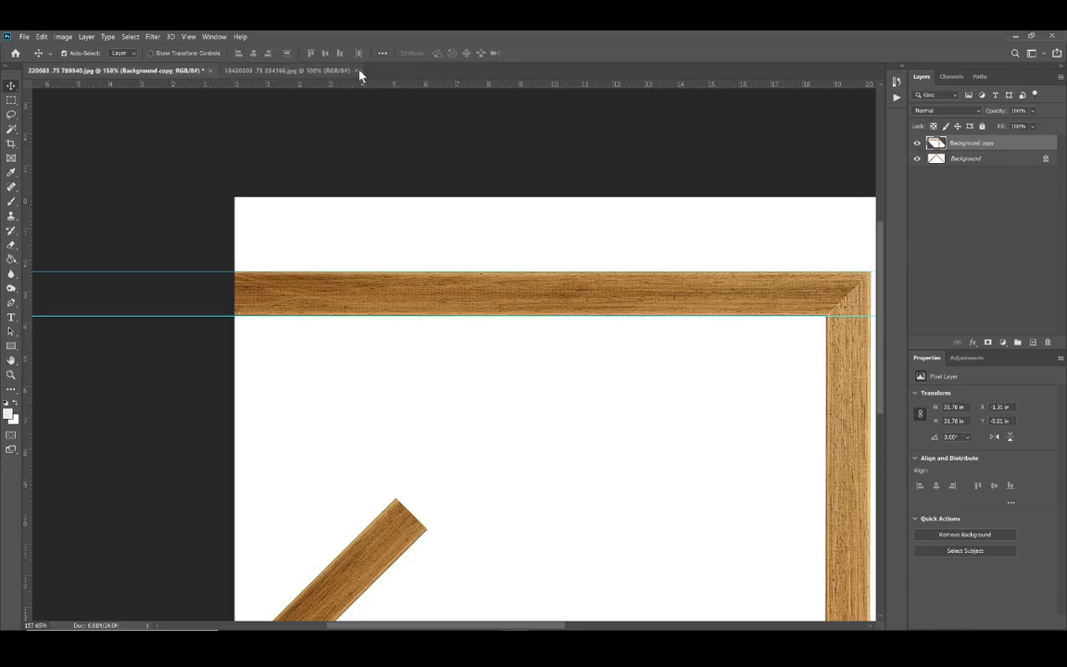
pyautogui.click(356, 70)
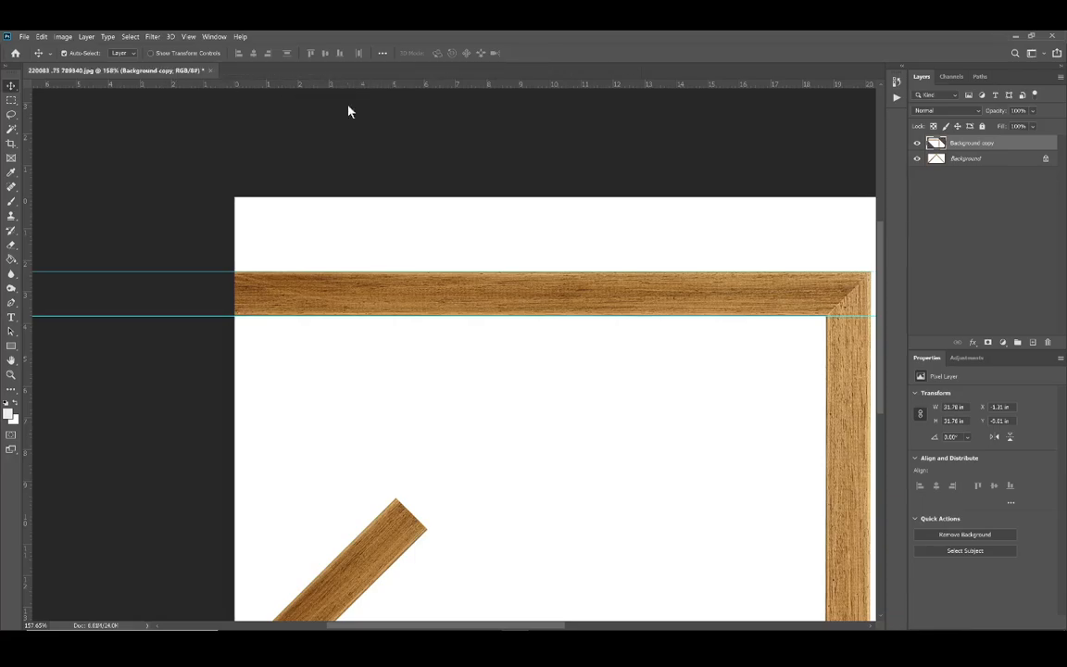
# Step: Crop the image to the horizontal rail between the two guides, ending just before the mitred corner so the vertical rail is excluded
pyautogui.click(11, 146)
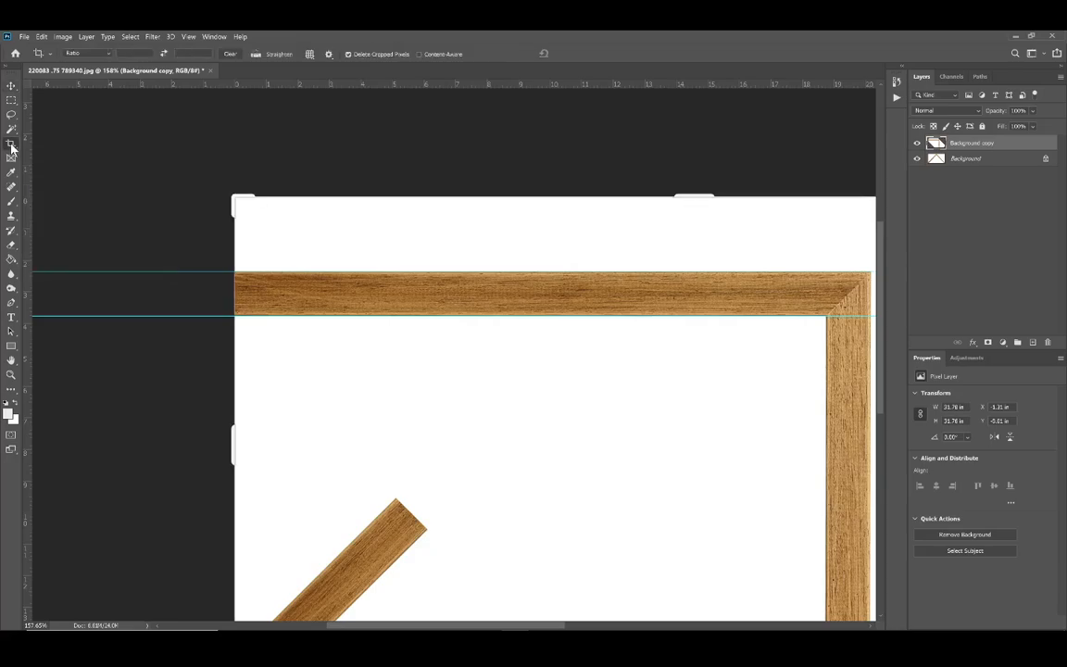
pyautogui.moveTo(688, 194); pyautogui.dragTo(690, 231)
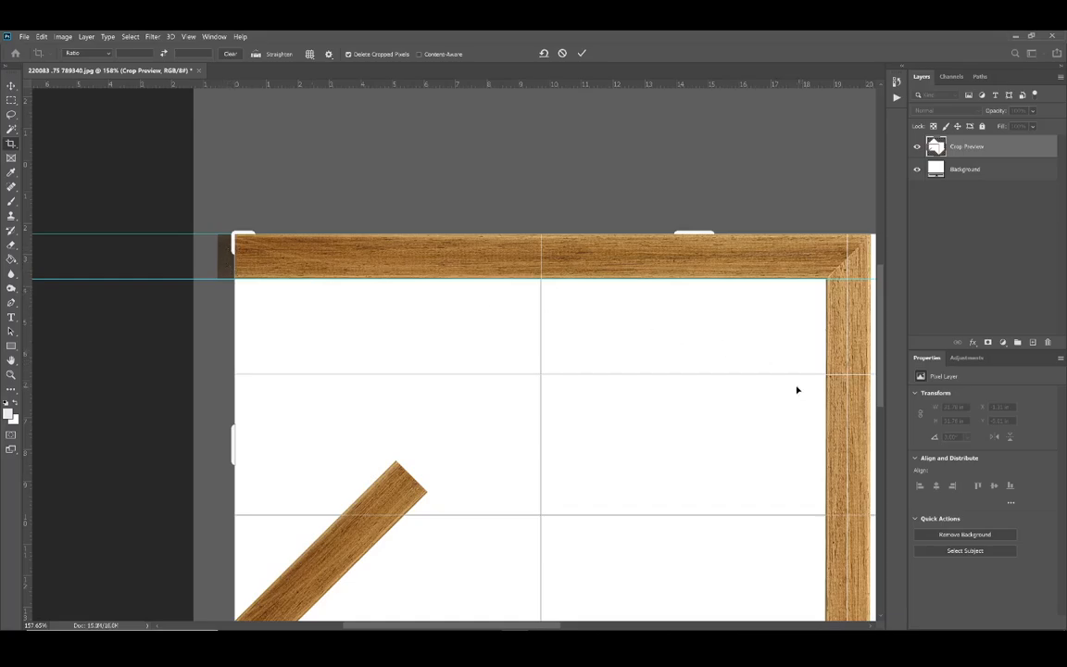
pyautogui.scroll(-4, 570, 257)
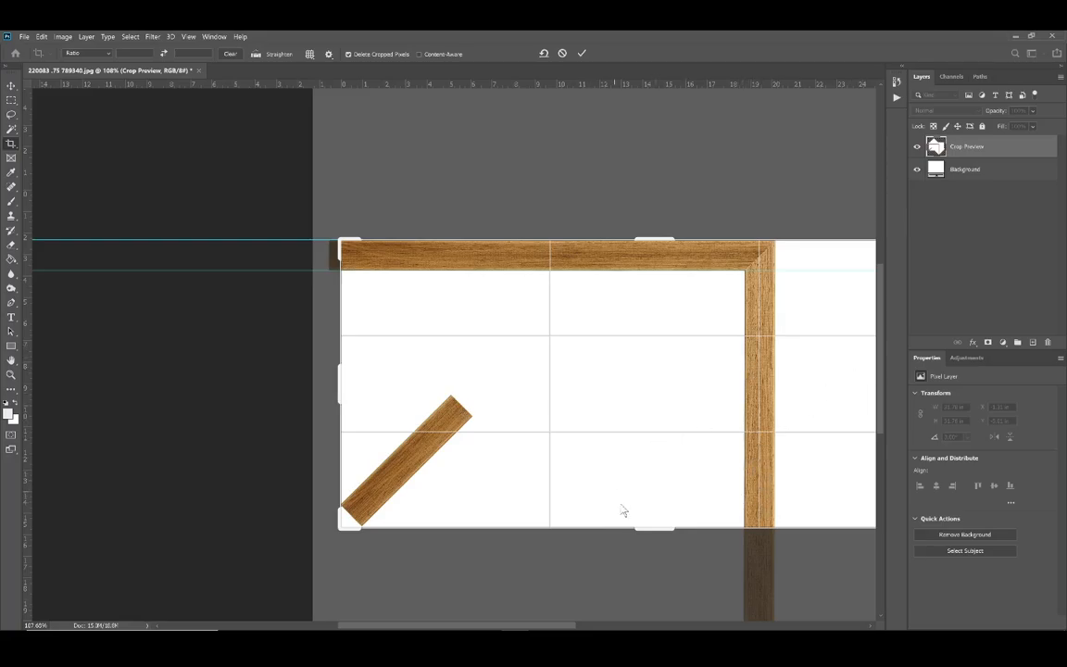
pyautogui.moveTo(649, 530); pyautogui.dragTo(667, 398)
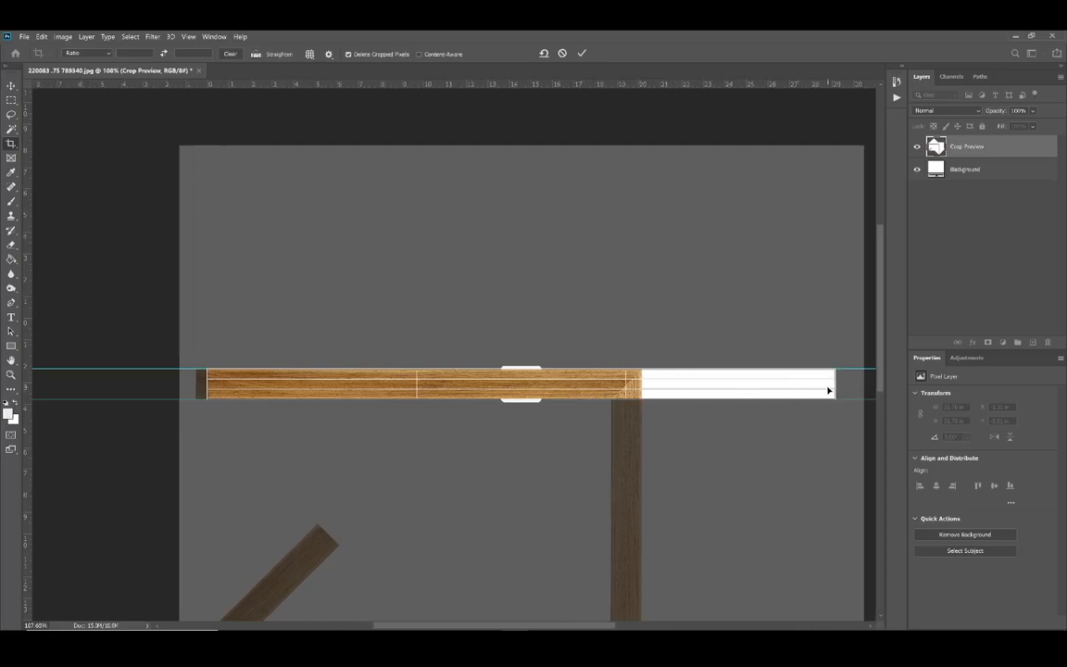
pyautogui.moveTo(829, 390); pyautogui.dragTo(716, 386)
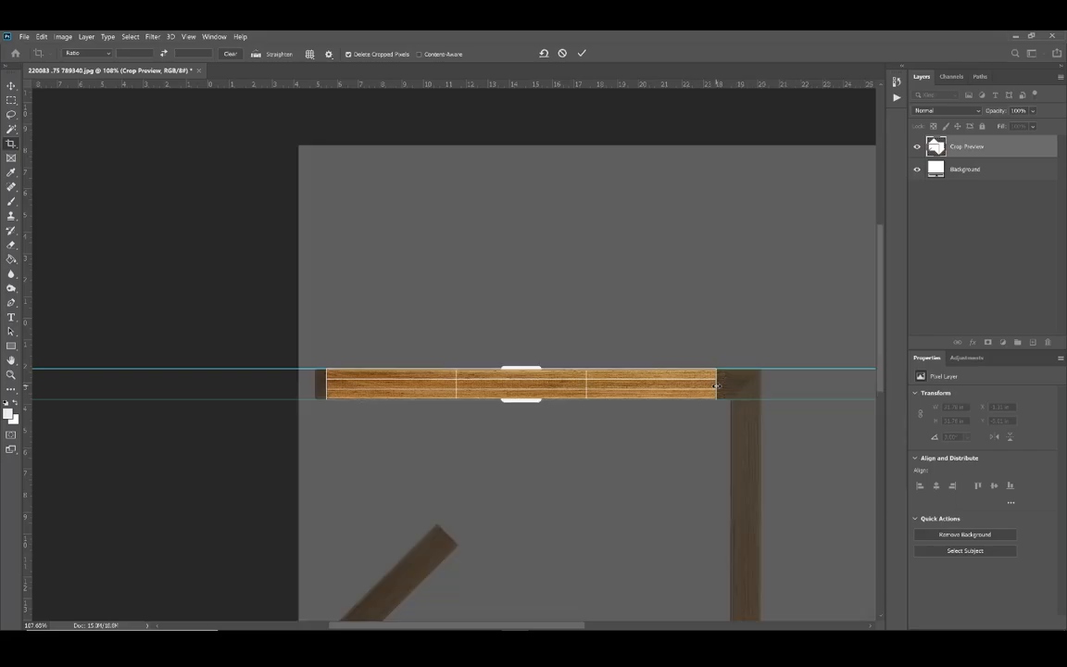
pyautogui.press('Return')
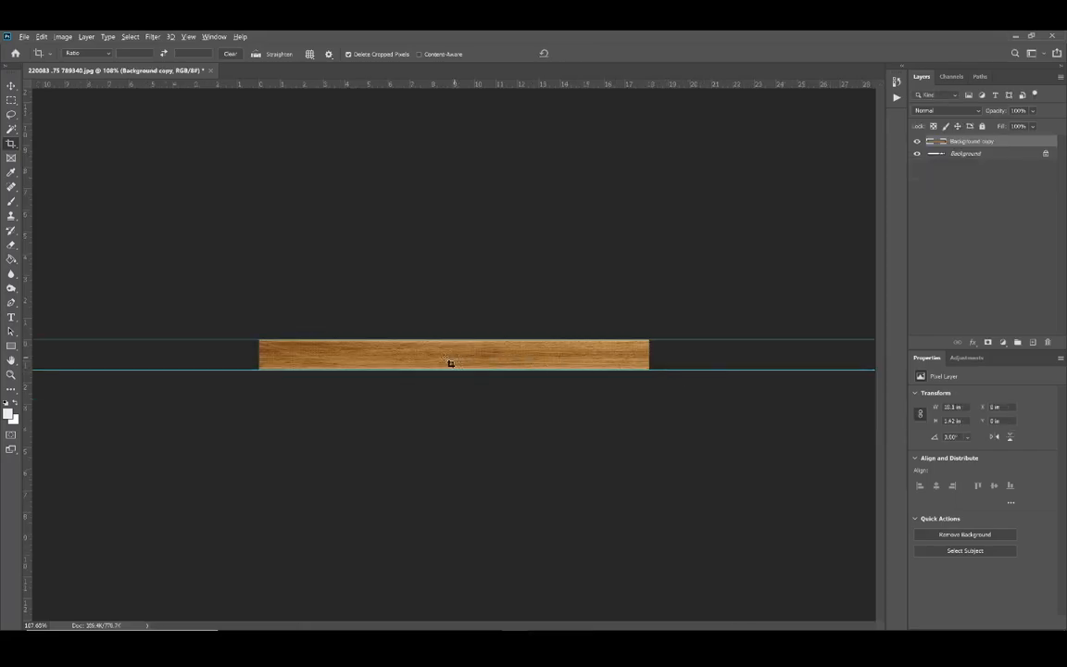
# Step: Merge the Background copy layer down into the Background layer of the cropped rail image
pyautogui.hotkey('ctrl', '0')
pyautogui.scroll(-4, 503, 366)
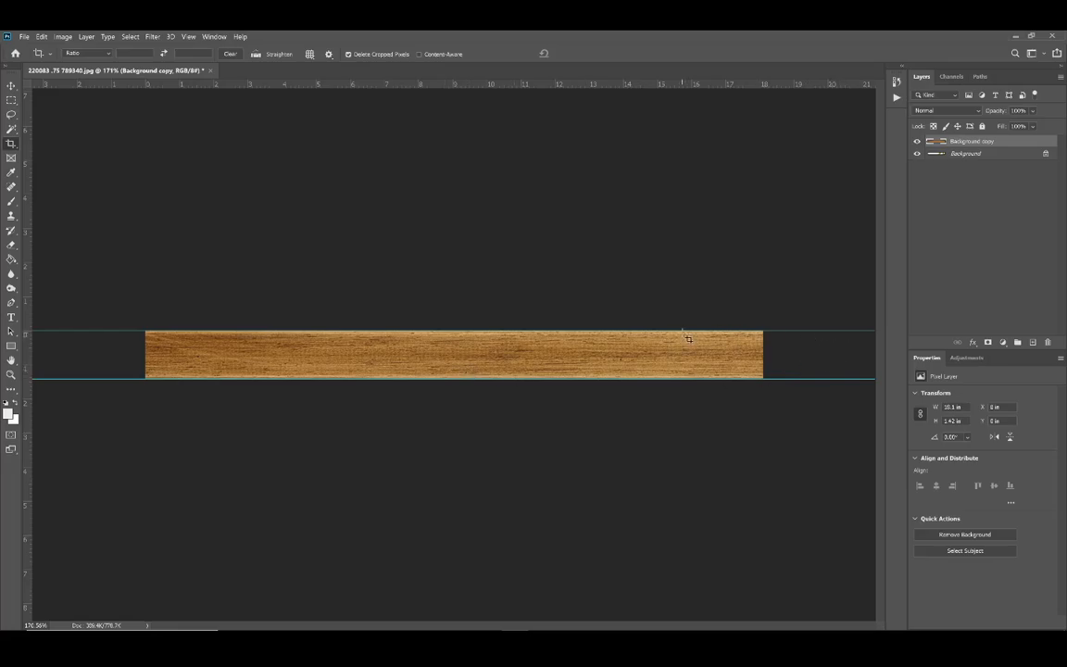
pyautogui.hotkey('ctrl', 'e')
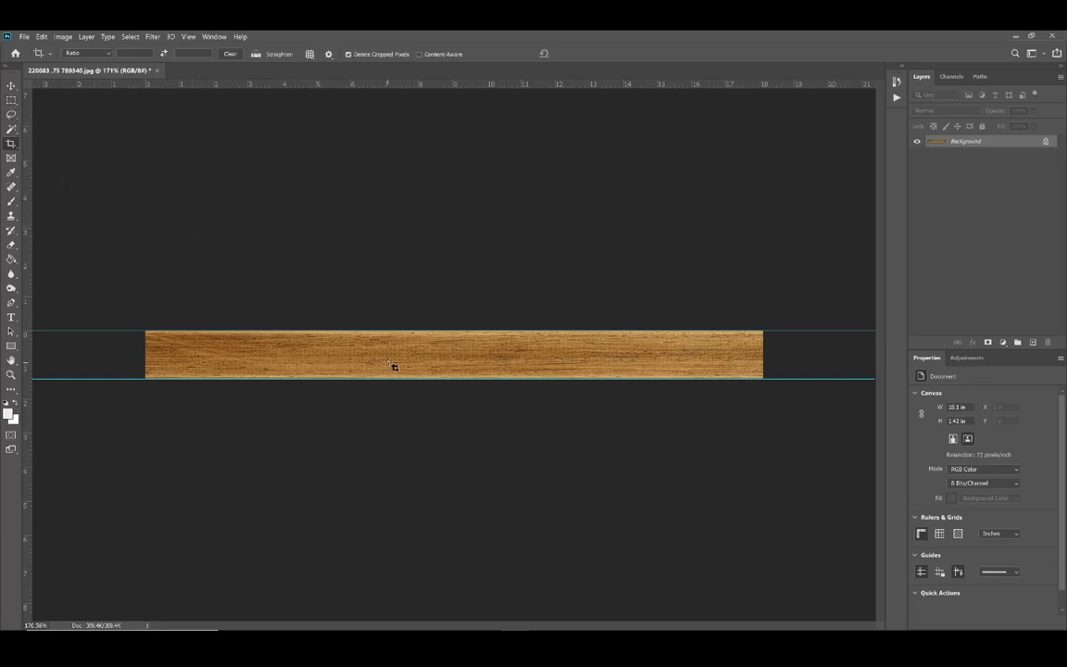
# Step: In the image size settings, switch the dimensions to inches and set the height to 0.75 with proportions linked
pyautogui.hotkey('ctrl', 'alt', 'i')
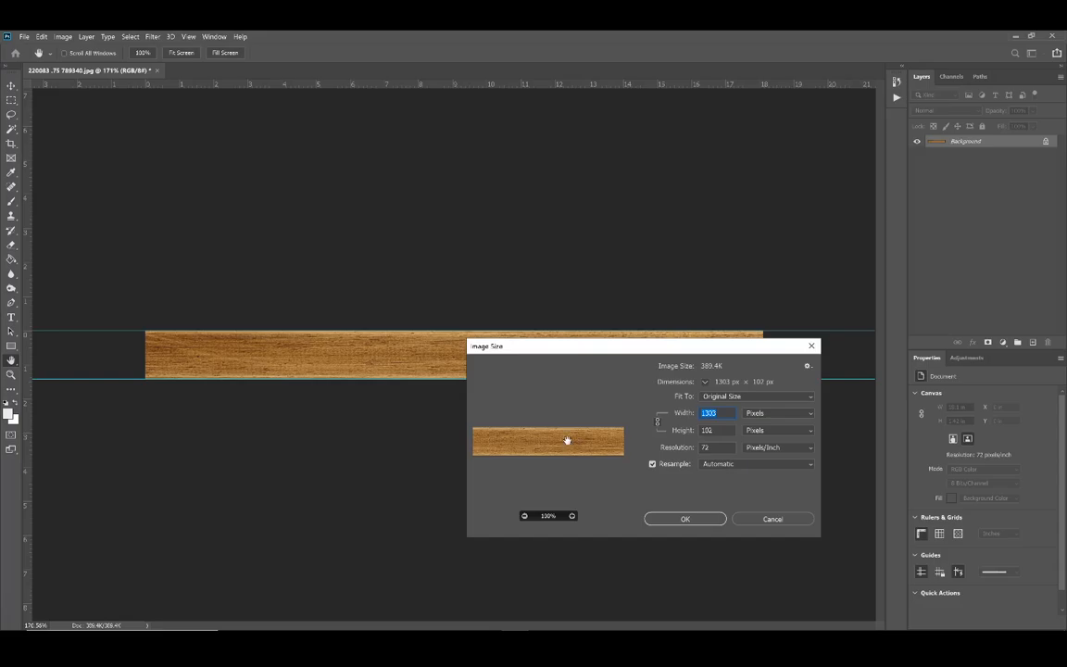
pyautogui.click(764, 414)
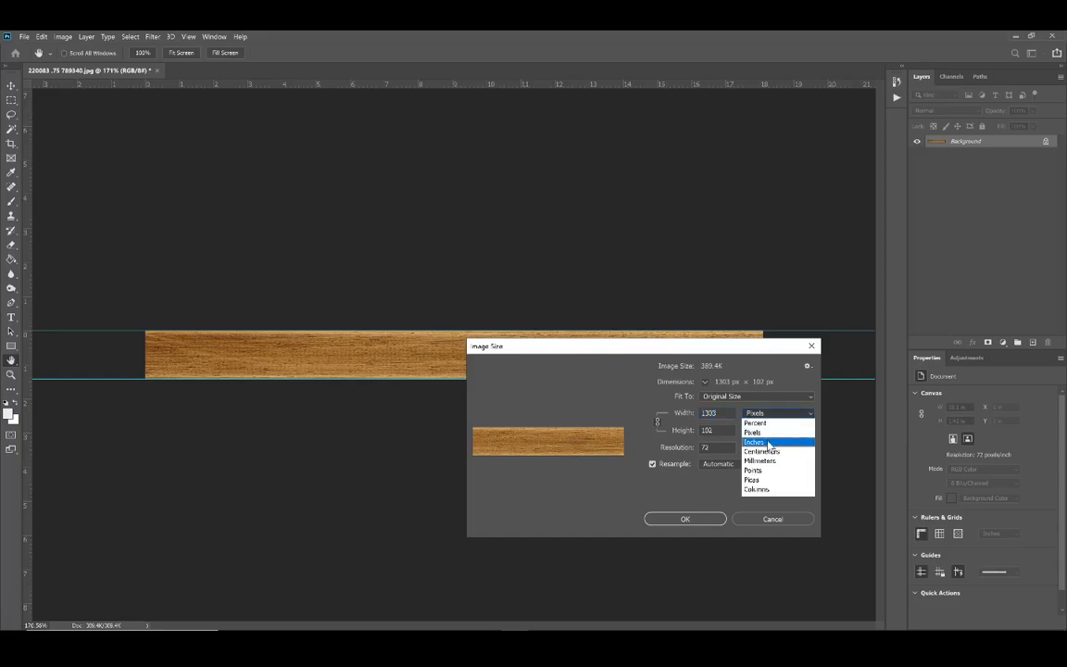
pyautogui.click(768, 444)
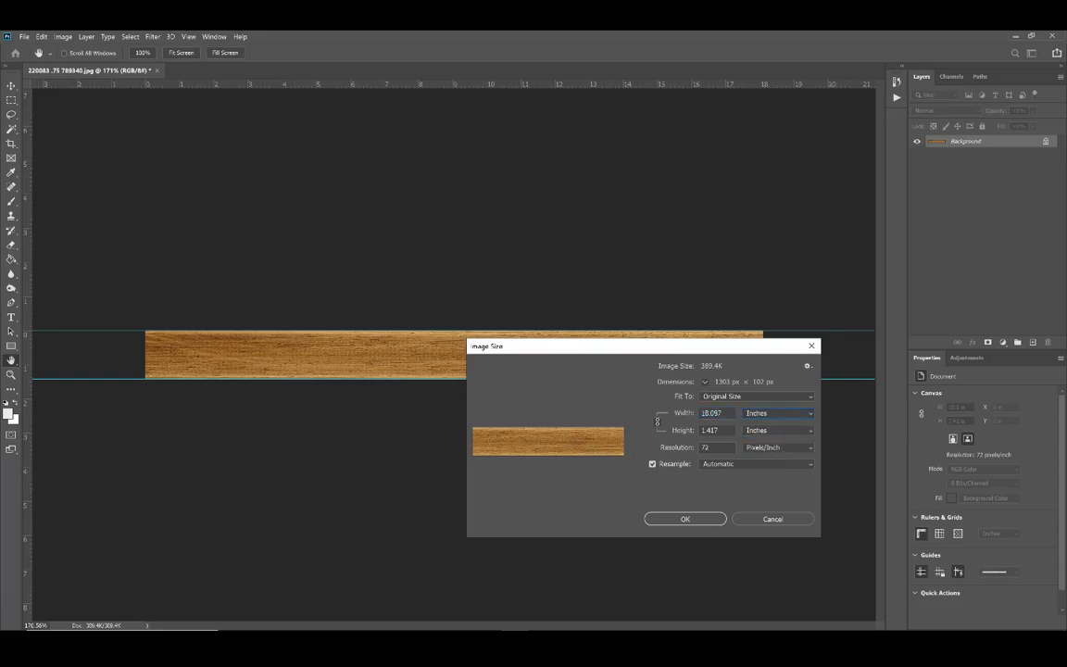
pyautogui.doubleClick(710, 431)
pyautogui.write('.75')
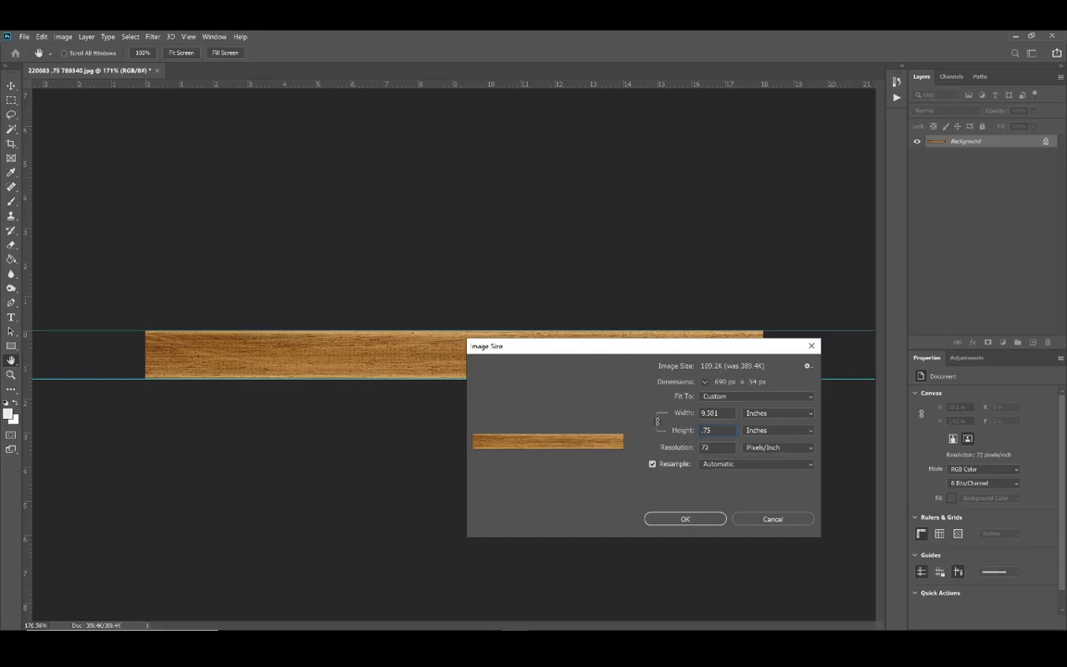
# Step: Try image resolutions of 100 and 200 pixels per inch
pyautogui.press('Tab')
pyautogui.write('100')
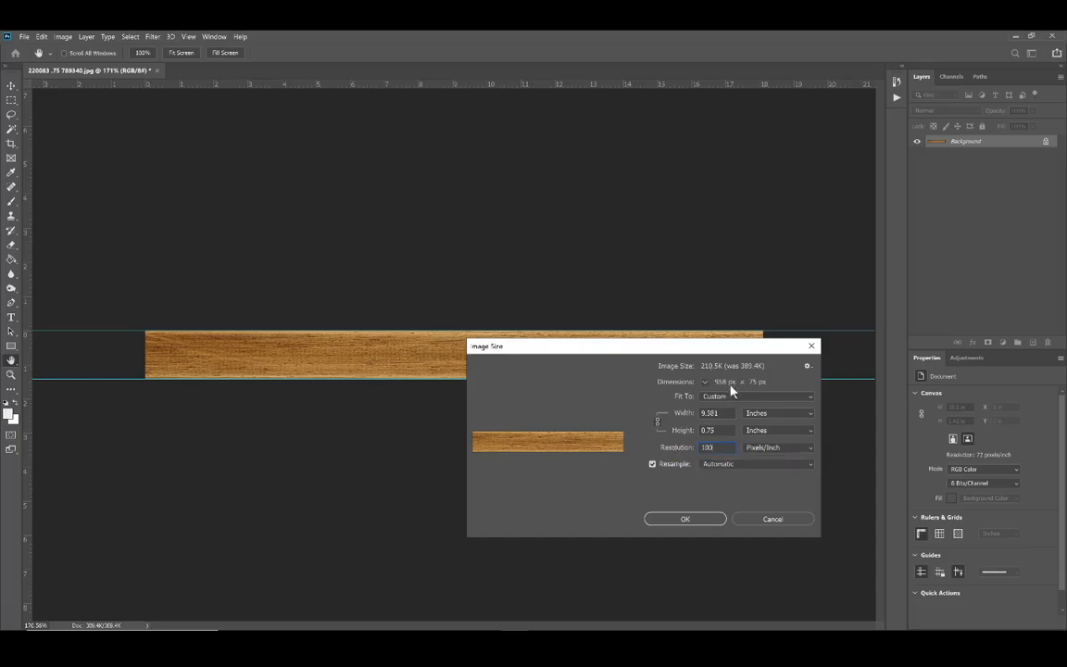
pyautogui.click(691, 452)
pyautogui.write('200')
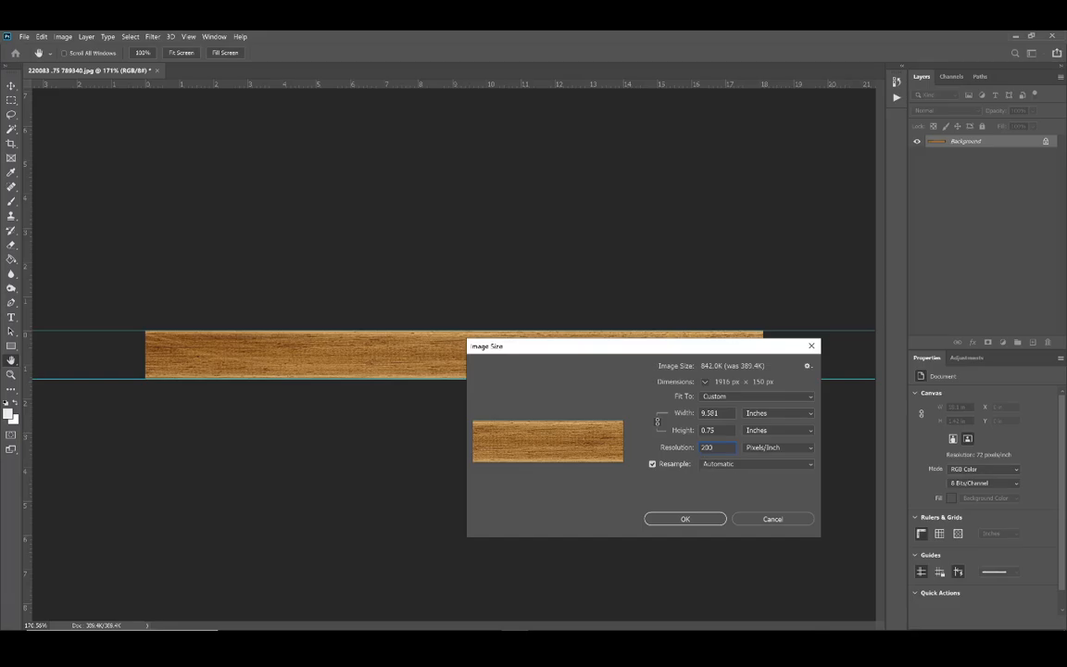
# Step: Set the image resolution to 150 pixels per inch and apply the new image size
pyautogui.press('BackSpace')
pyautogui.press('BackSpace')
pyautogui.press('BackSpace')
pyautogui.write('15')
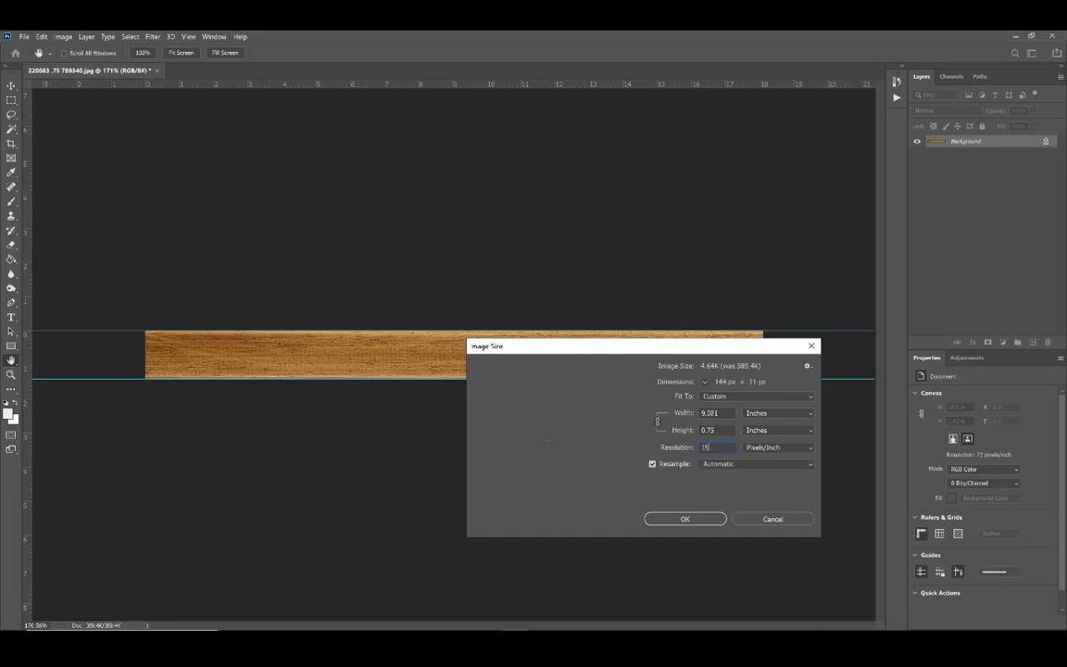
pyautogui.write('0')
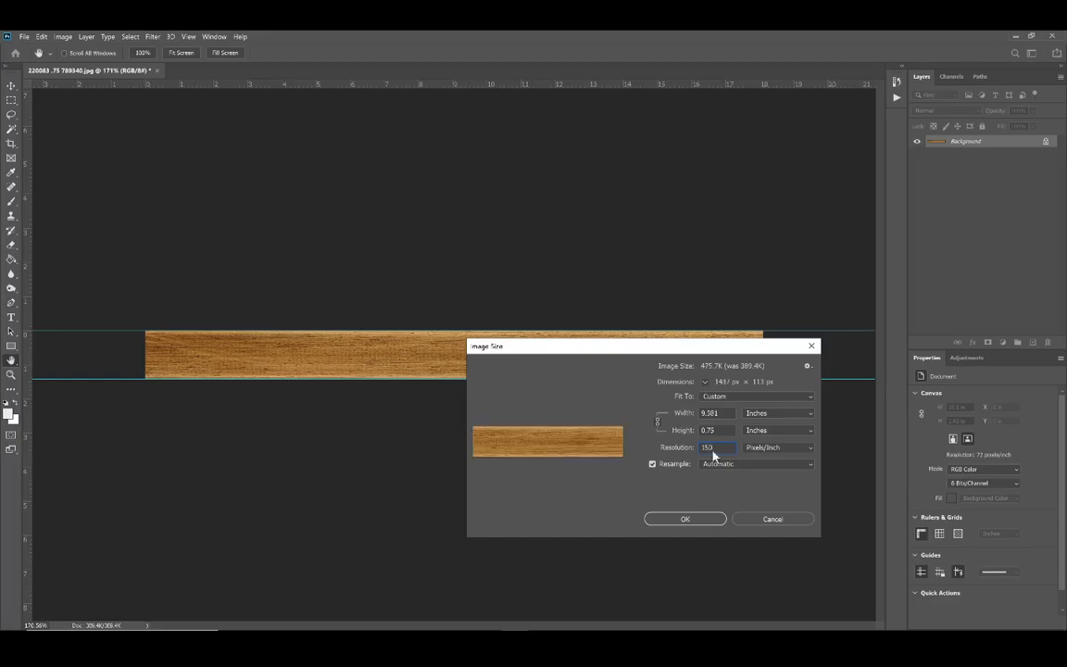
pyautogui.press('Return')
pyautogui.press('c')
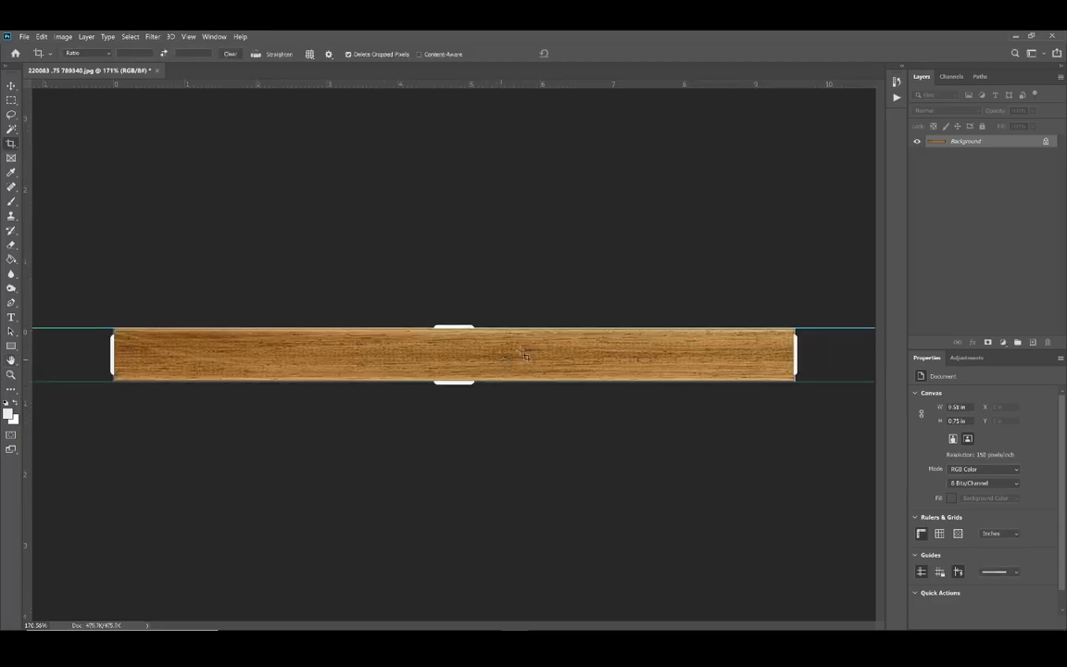
pyautogui.scroll(6, 605, 363)
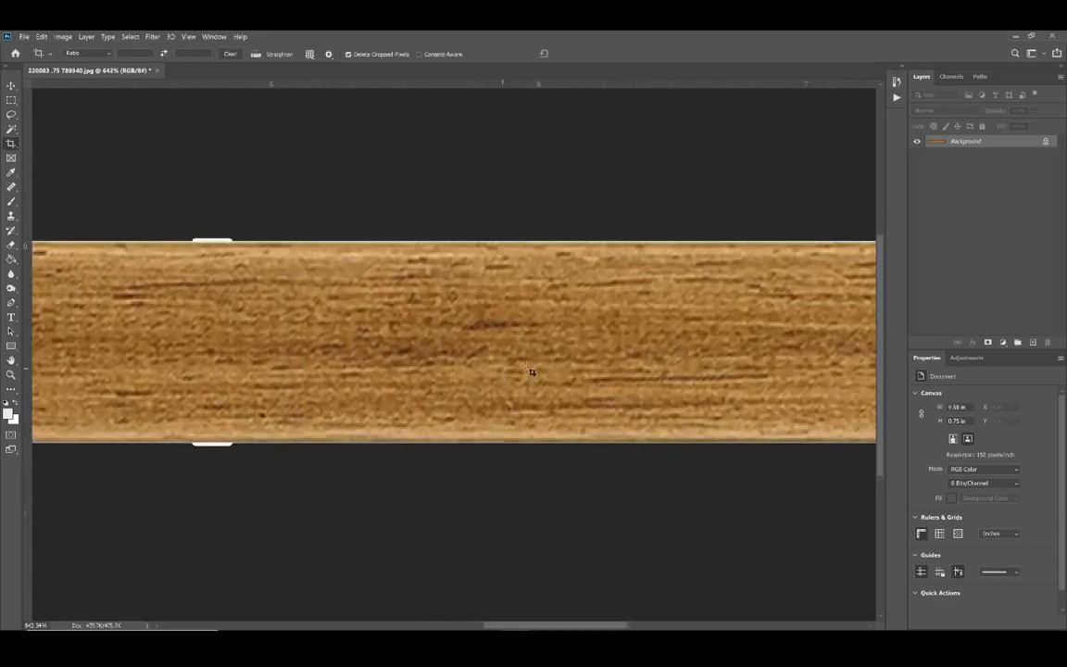
pyautogui.scroll(3, 452, 353)
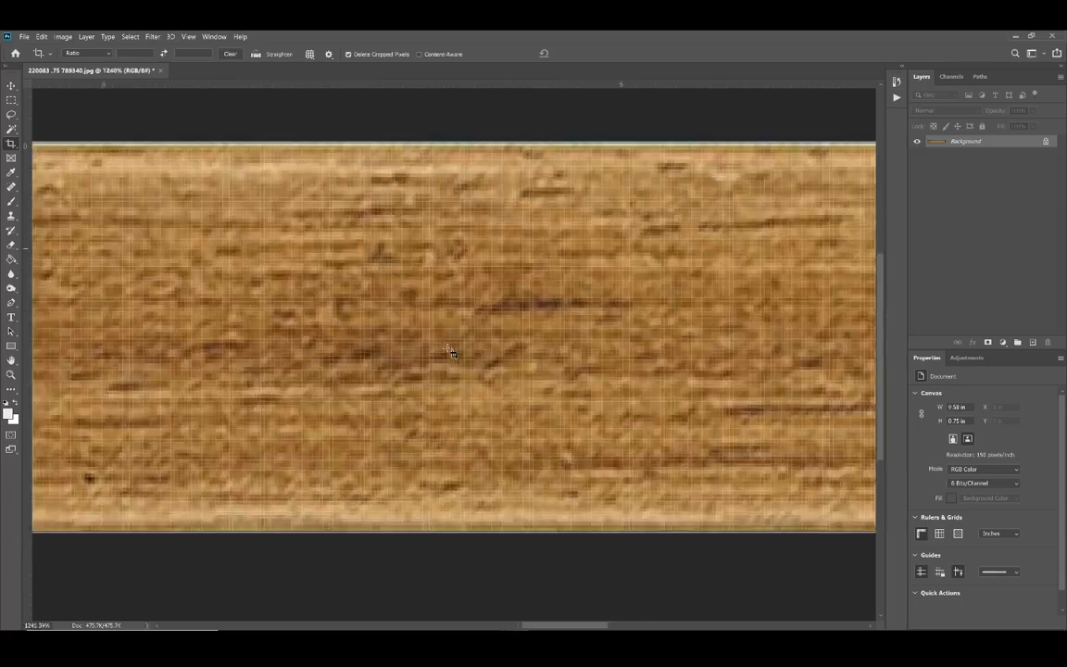
pyautogui.scroll(-2, 530, 355)
pyautogui.scroll(-5, 530, 355)
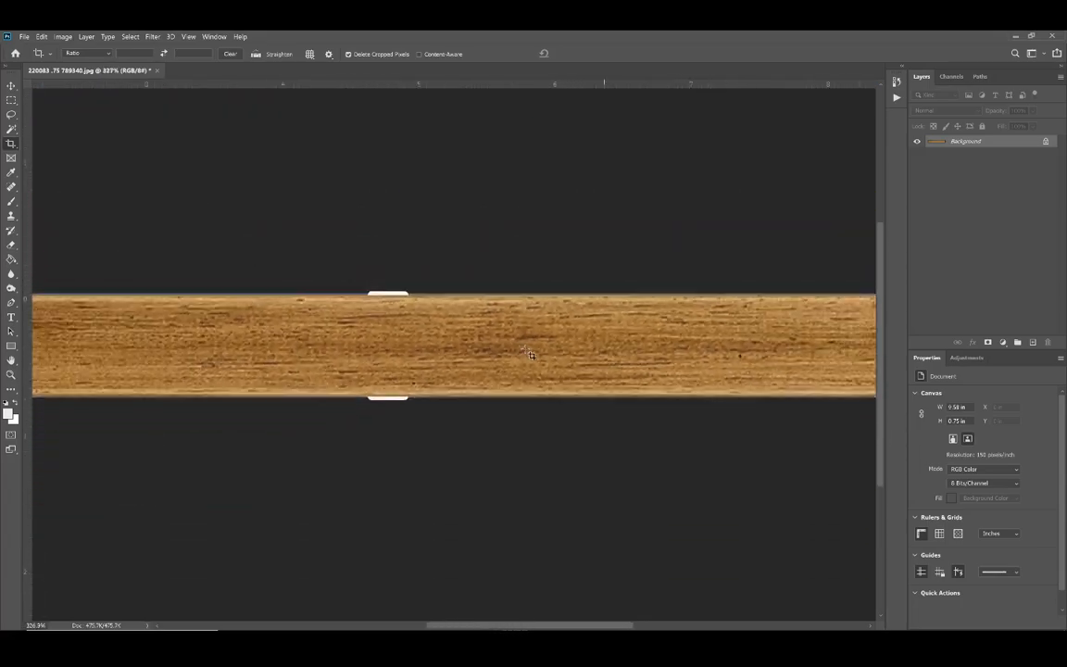
# Step: Apply the Offset filter with Wrap Around, shifting the rail about 691 pixels right and 0 down so the end seam lands near the middle
pyautogui.click(189, 39)
pyautogui.moveTo(150, 39)
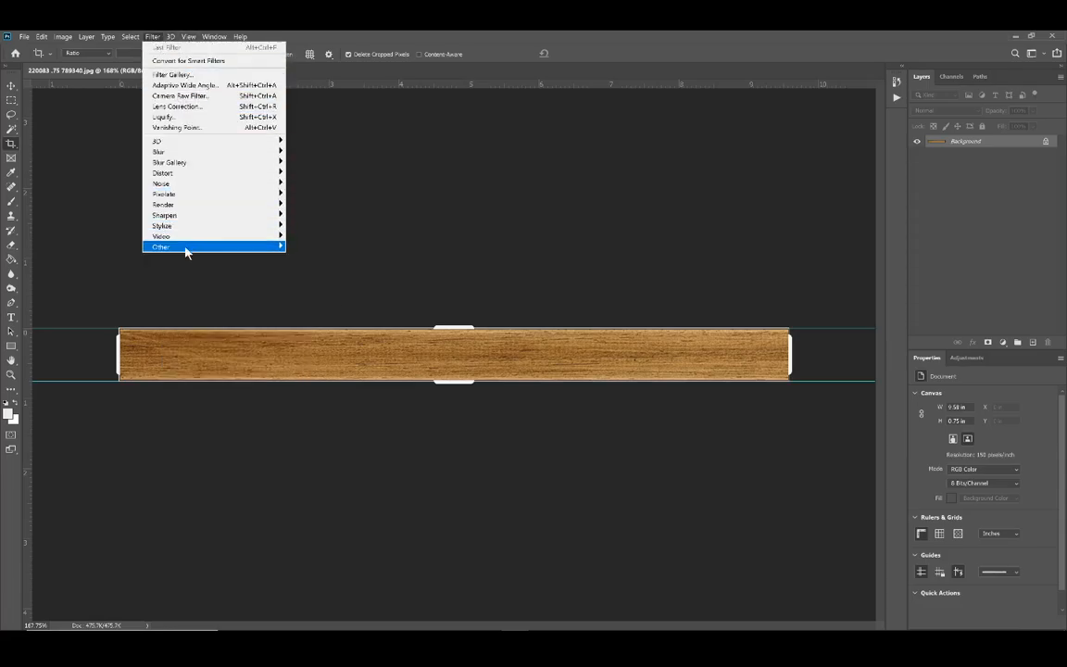
pyautogui.moveTo(187, 252)
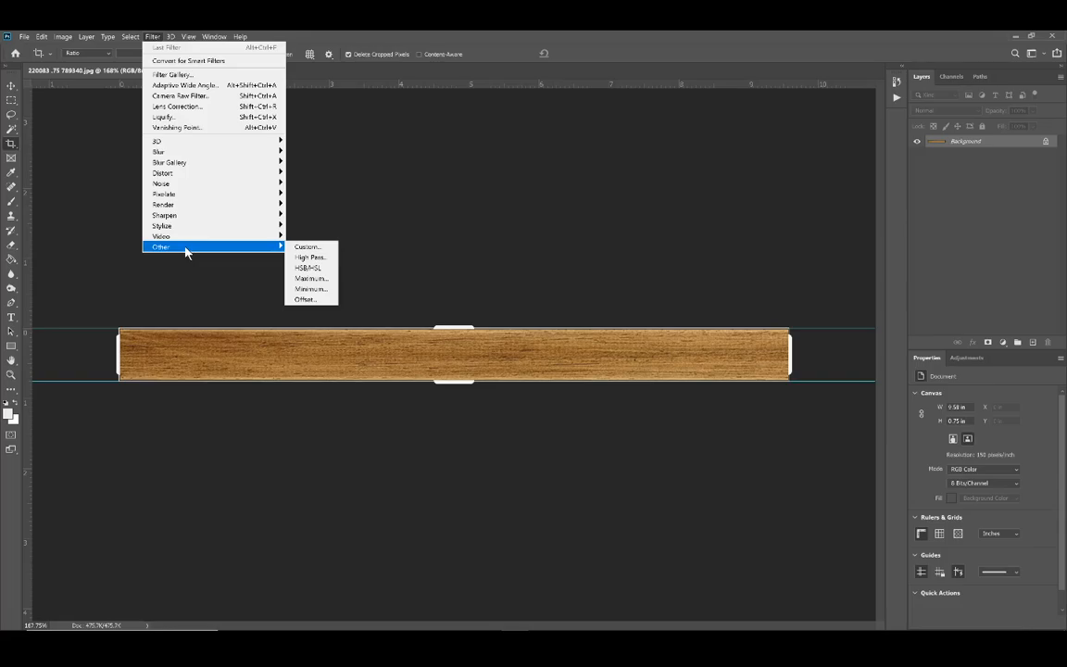
pyautogui.click(305, 300)
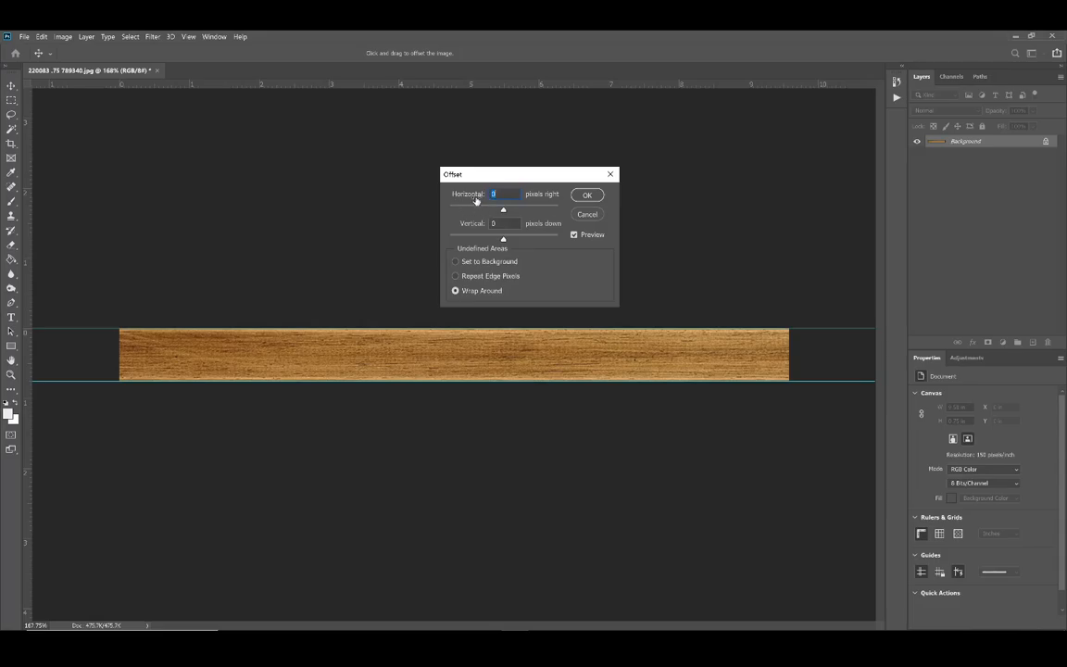
pyautogui.moveTo(503, 210); pyautogui.dragTo(522, 213)
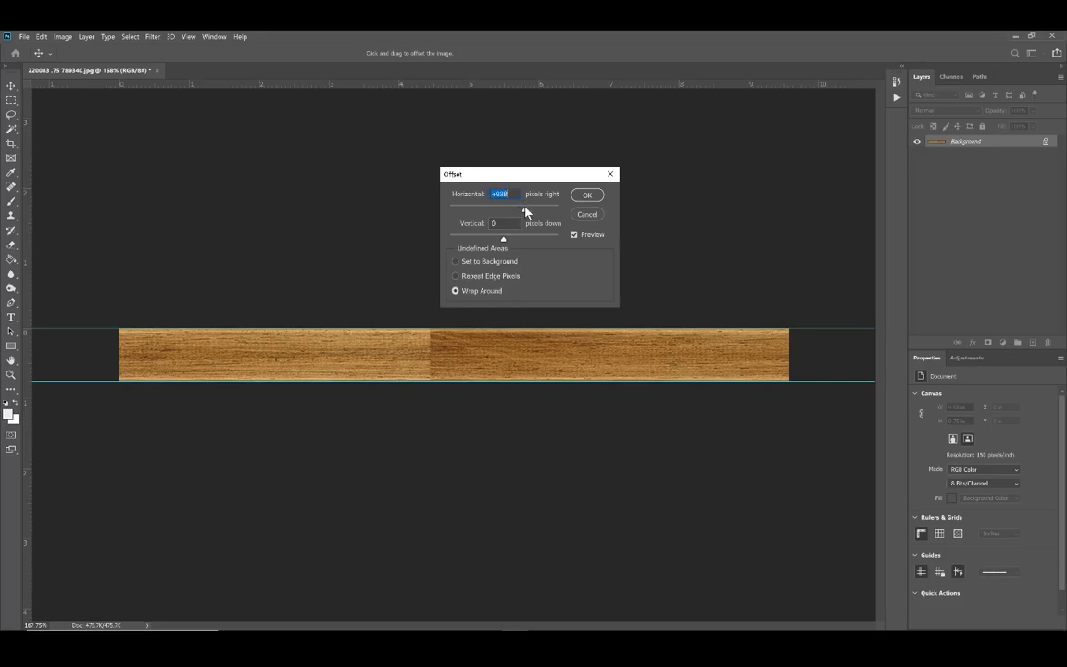
pyautogui.moveTo(525, 209); pyautogui.dragTo(521, 211)
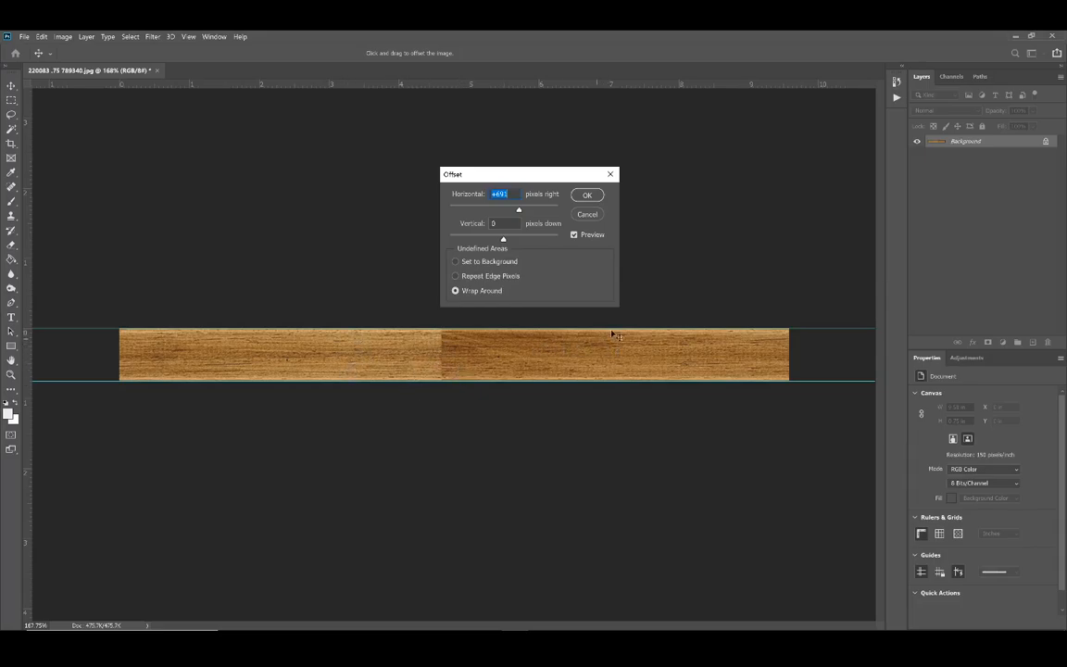
pyautogui.click(593, 195)
pyautogui.press('c')
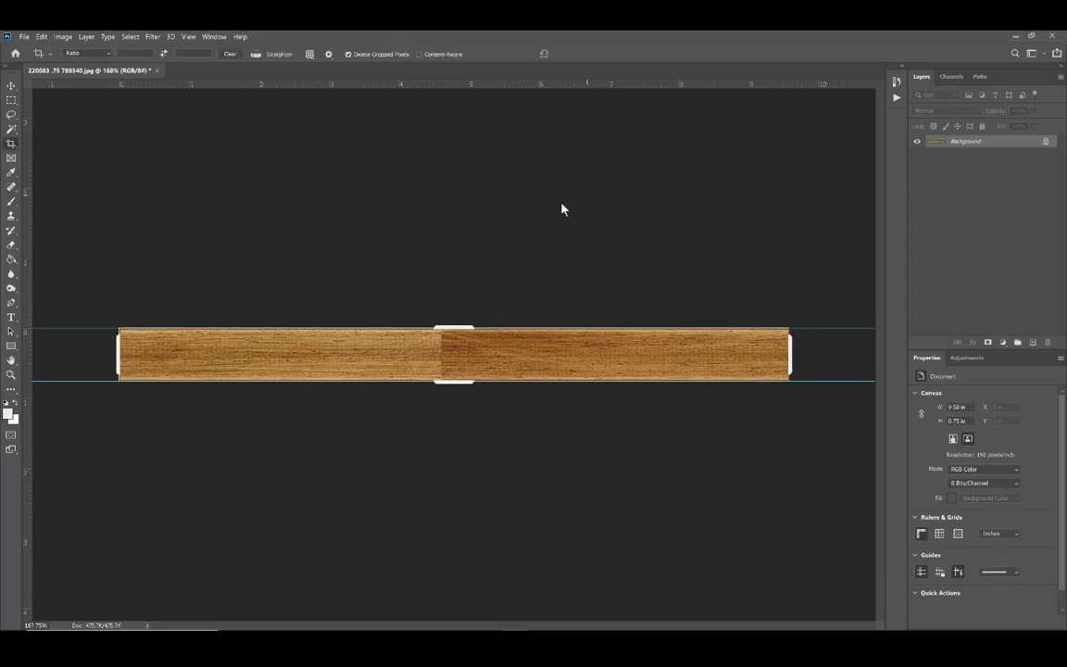
# Step: Try the Content-Aware Spot Healing Brush on the middle seam, and undo the stroke
pyautogui.click(11, 187)
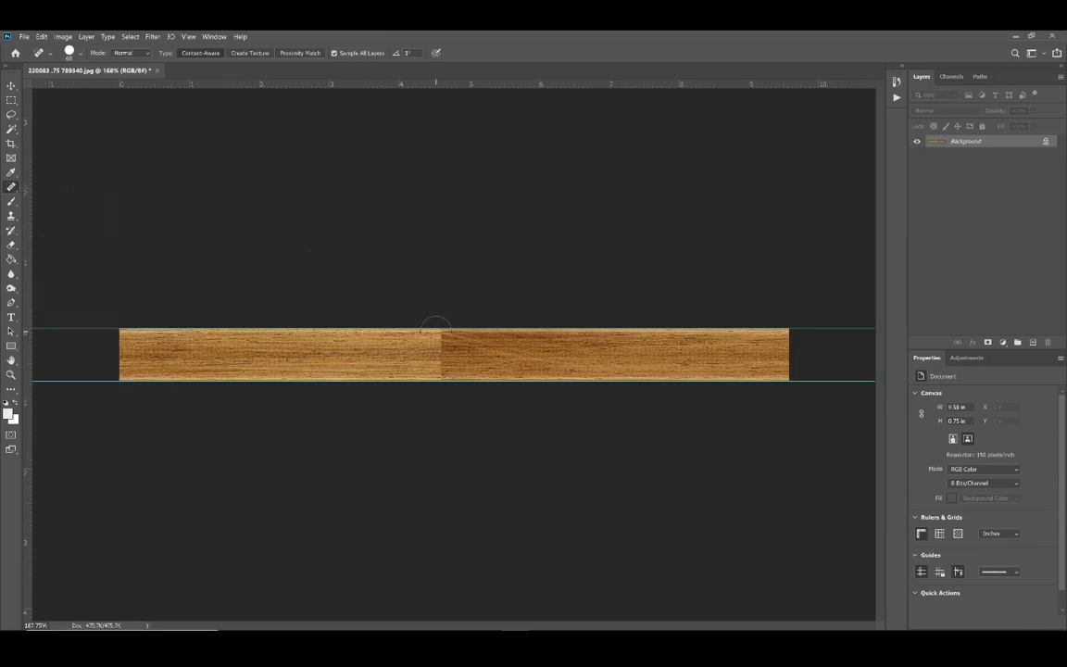
pyautogui.moveTo(435, 326)
pyautogui.mouseDown()
pyautogui.moveTo(438, 383)
pyautogui.moveTo(447, 323)
pyautogui.moveTo(447, 368)
pyautogui.moveTo(473, 334)
pyautogui.moveTo(465, 375)
pyautogui.moveTo(434, 341)
pyautogui.moveTo(414, 349)
pyautogui.moveTo(413, 373)
pyautogui.moveTo(366, 339)
pyautogui.mouseUp()
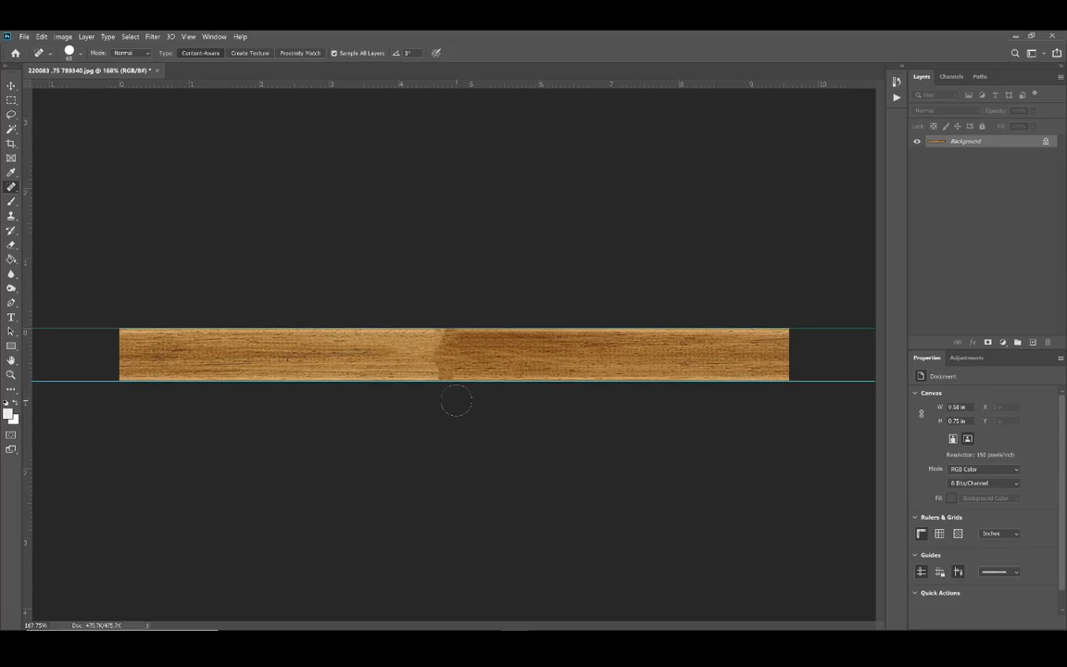
pyautogui.hotkey('ctrl', 'z')
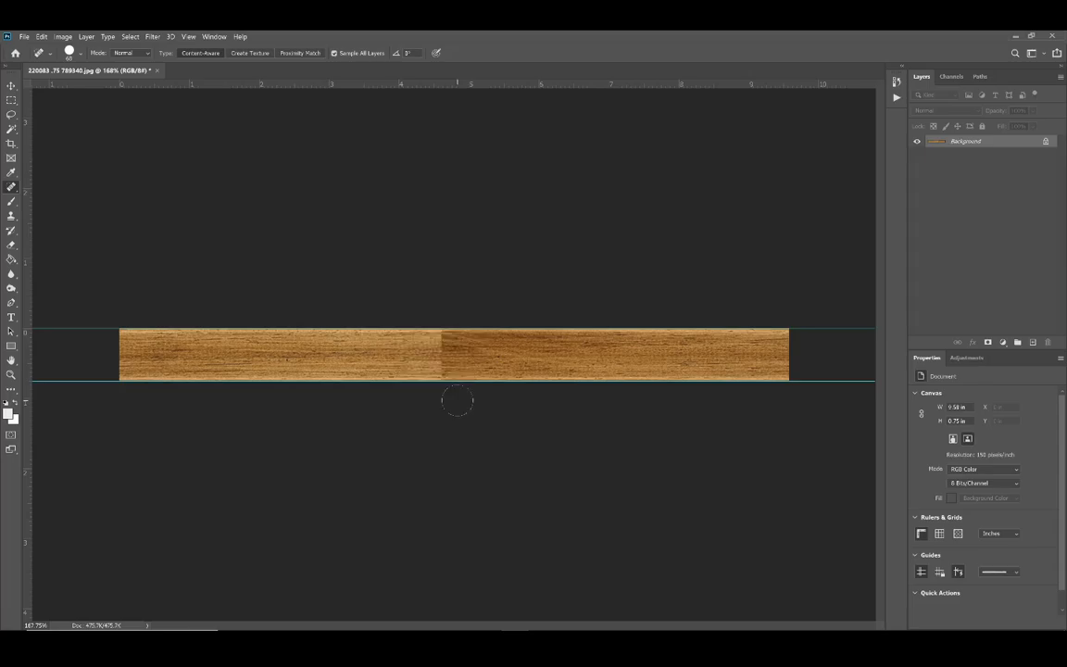
# Step: Try covering the seam with the Healing Brush in Replace mode, using wood grain sampled near the rail's right end
pyautogui.rightClick(13, 188)
pyautogui.click(68, 197)
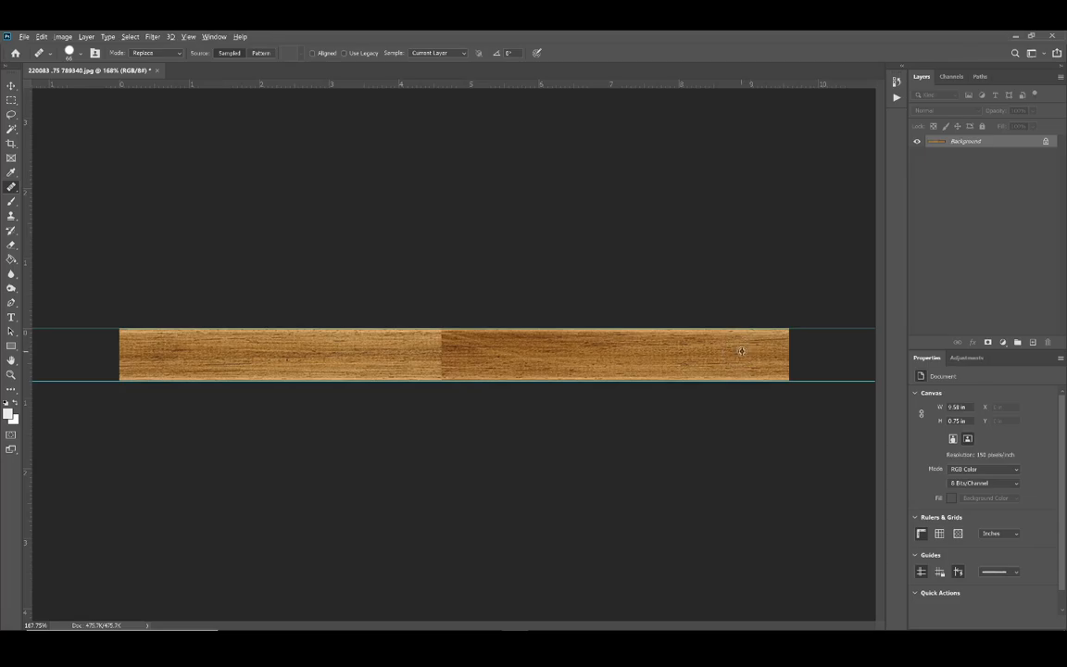
pyautogui.keyDown('alt'); pyautogui.click(738, 351); pyautogui.keyUp('alt')
pyautogui.moveTo(437, 352)
pyautogui.mouseDown()
pyautogui.moveTo(463, 352)
pyautogui.moveTo(445, 348)
pyautogui.mouseUp()
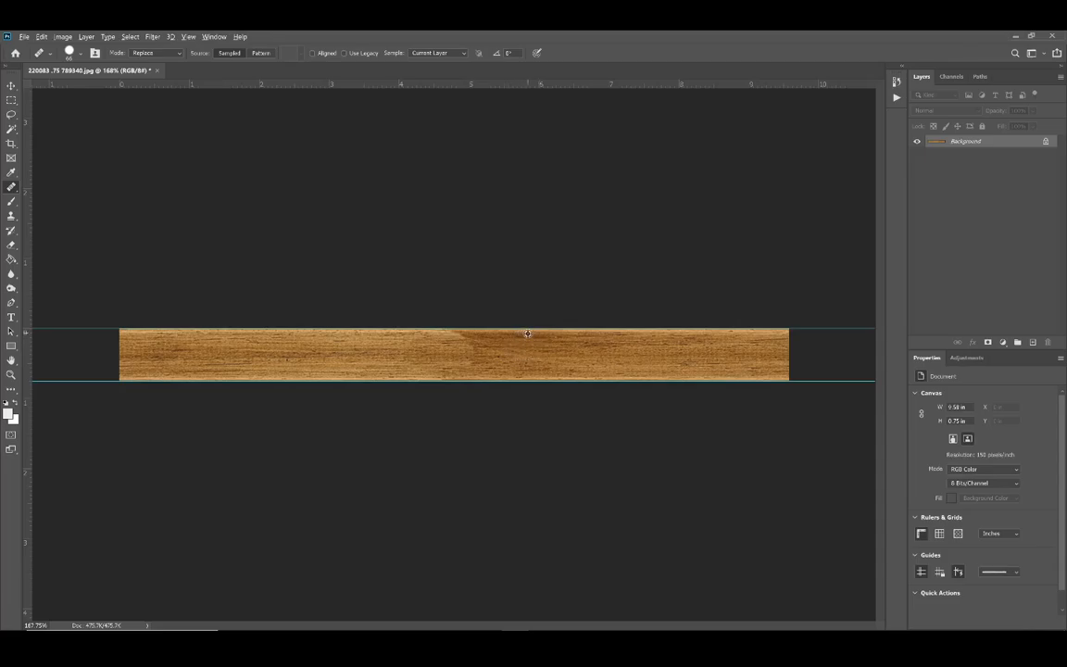
pyautogui.moveTo(452, 330); pyautogui.dragTo(433, 327)
pyautogui.scroll(3, 440, 320)
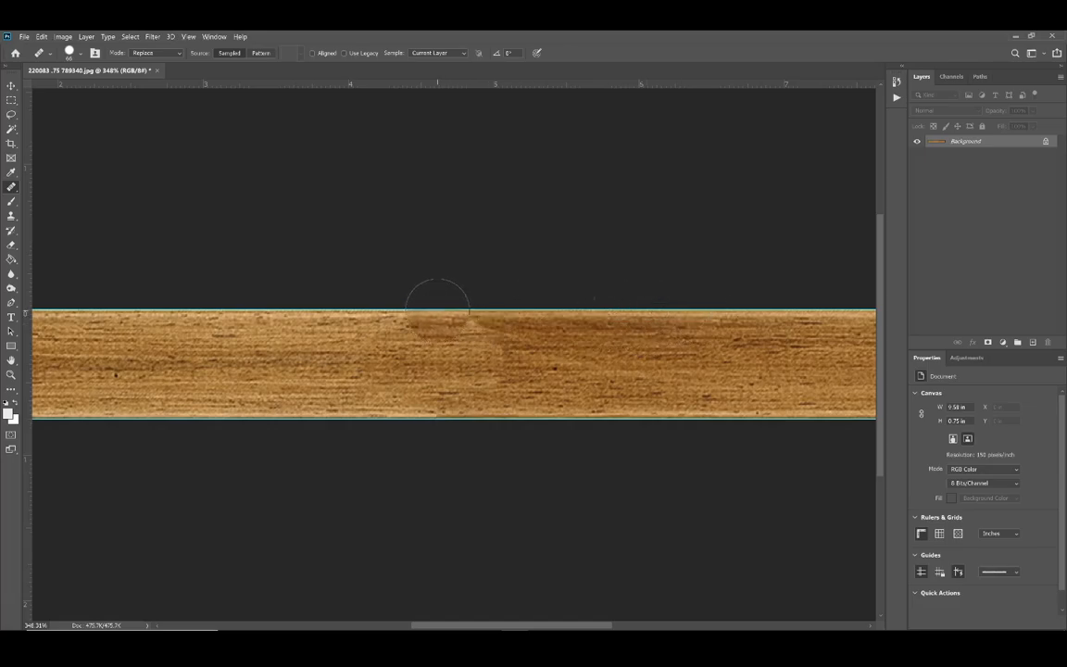
pyautogui.moveTo(437, 311); pyautogui.dragTo(468, 331)
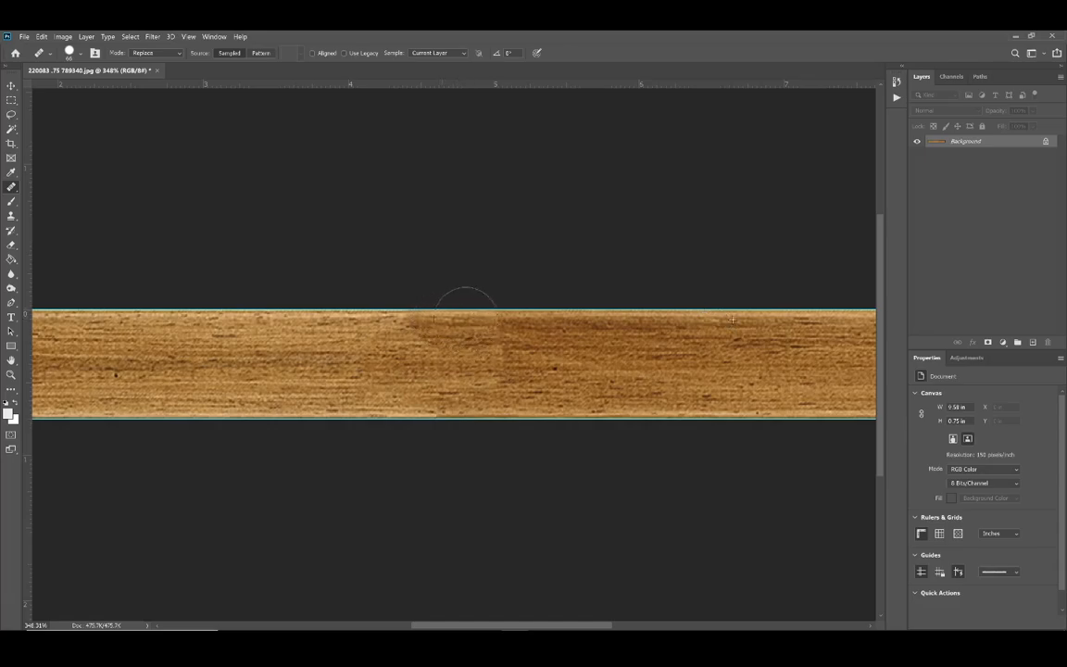
pyautogui.moveTo(420, 303)
pyautogui.mouseDown()
pyautogui.moveTo(462, 336)
pyautogui.moveTo(397, 317)
pyautogui.moveTo(491, 369)
pyautogui.moveTo(524, 370)
pyautogui.mouseUp()
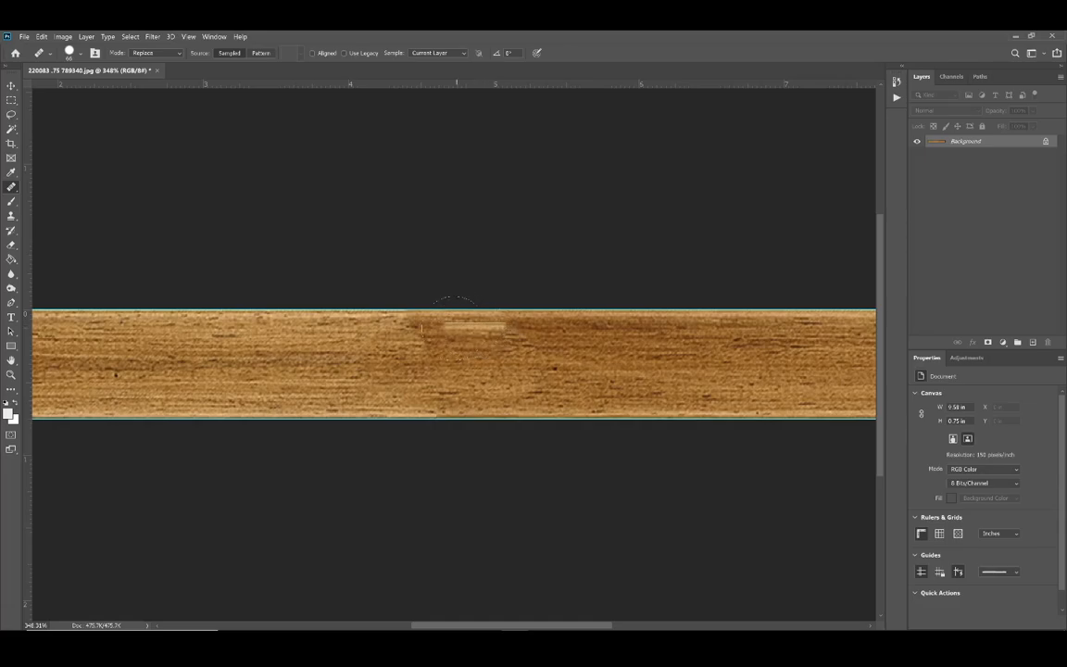
# Step: Set the Healing Brush mode to Normal and undo the strokes painted over the seam
pyautogui.click(154, 53)
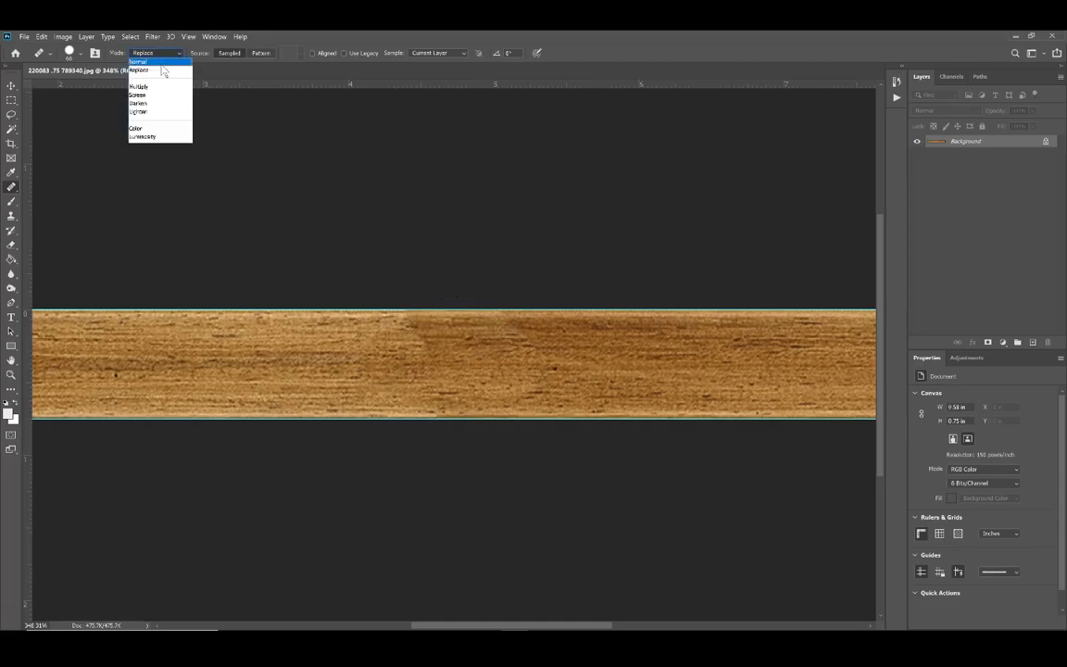
pyautogui.click(148, 60)
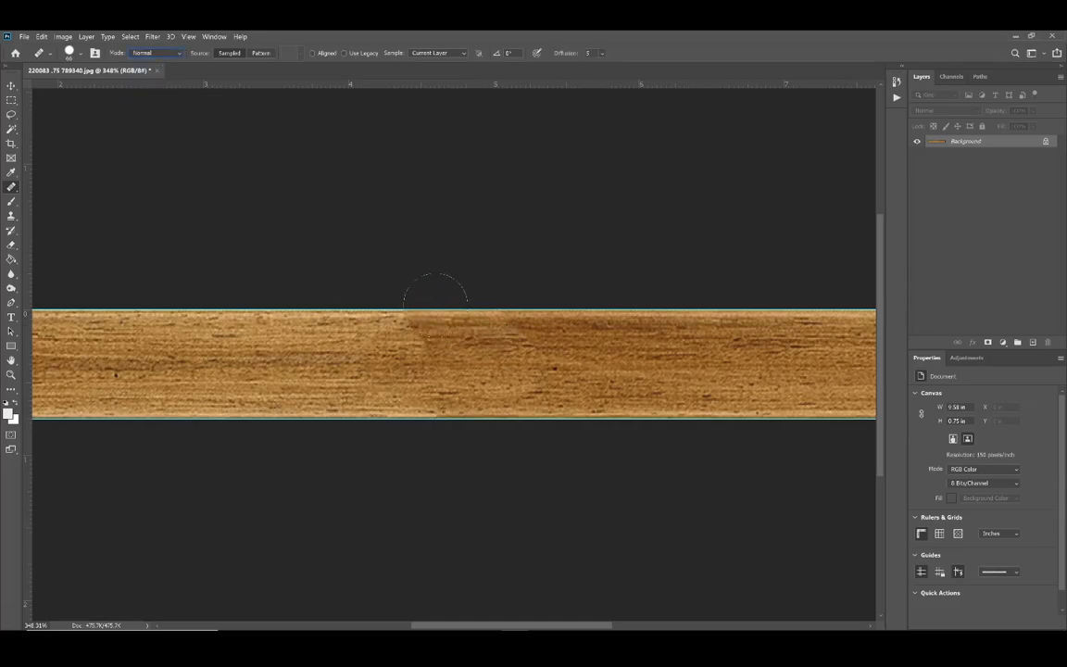
pyautogui.moveTo(434, 307)
pyautogui.mouseDown()
pyautogui.moveTo(440, 326)
pyautogui.moveTo(502, 332)
pyautogui.moveTo(454, 341)
pyautogui.mouseUp()
pyautogui.hotkey('ctrl', 'z')
pyautogui.hotkey('ctrl', 'z')
pyautogui.hotkey('ctrl', 'z')
pyautogui.hotkey('ctrl', 'z')
pyautogui.hotkey('ctrl', 'z')
pyautogui.hotkey('ctrl', 'z')
pyautogui.hotkey('ctrl', 'z')
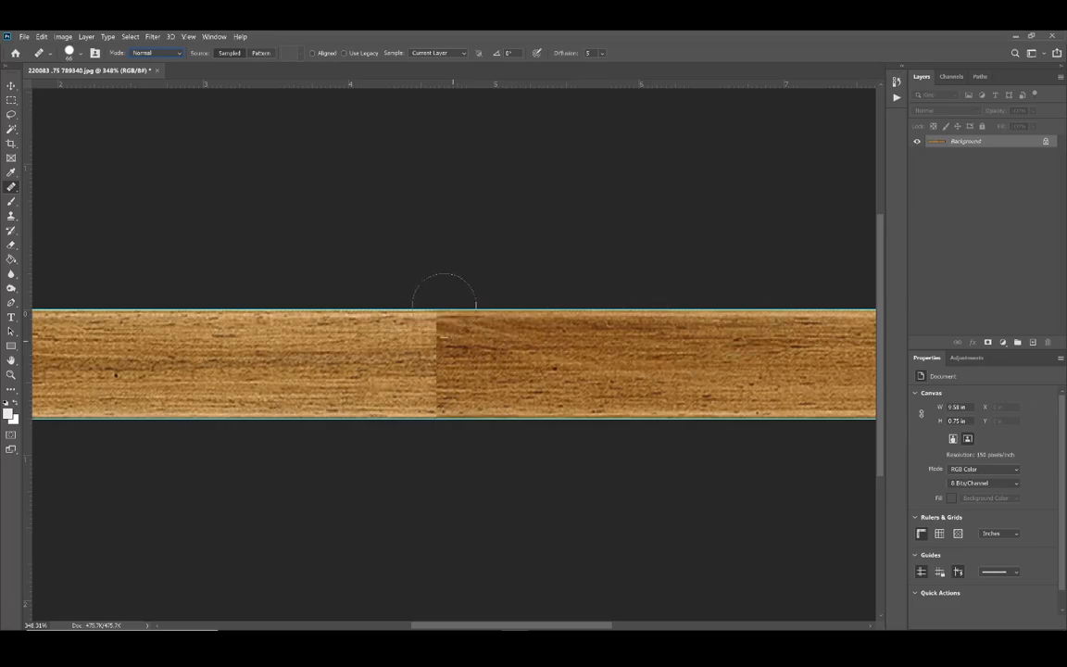
# Step: Paint over the whole middle seam with the Healing Brush in Normal mode, and switch the brush's mode to Luminosity
pyautogui.moveTo(443, 298)
pyautogui.mouseDown()
pyautogui.moveTo(484, 348)
pyautogui.moveTo(428, 347)
pyautogui.moveTo(451, 366)
pyautogui.moveTo(425, 370)
pyautogui.moveTo(508, 353)
pyautogui.moveTo(363, 363)
pyautogui.moveTo(406, 341)
pyautogui.mouseUp()
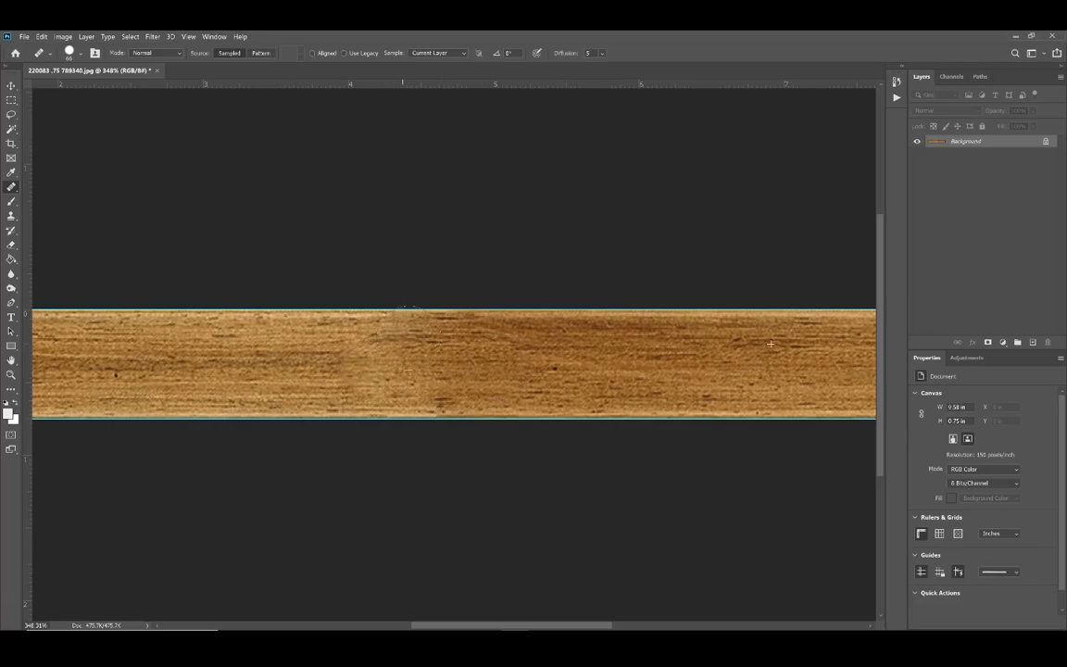
pyautogui.hotkey('shift', 'alt', 'y')
pyautogui.click(11, 99)
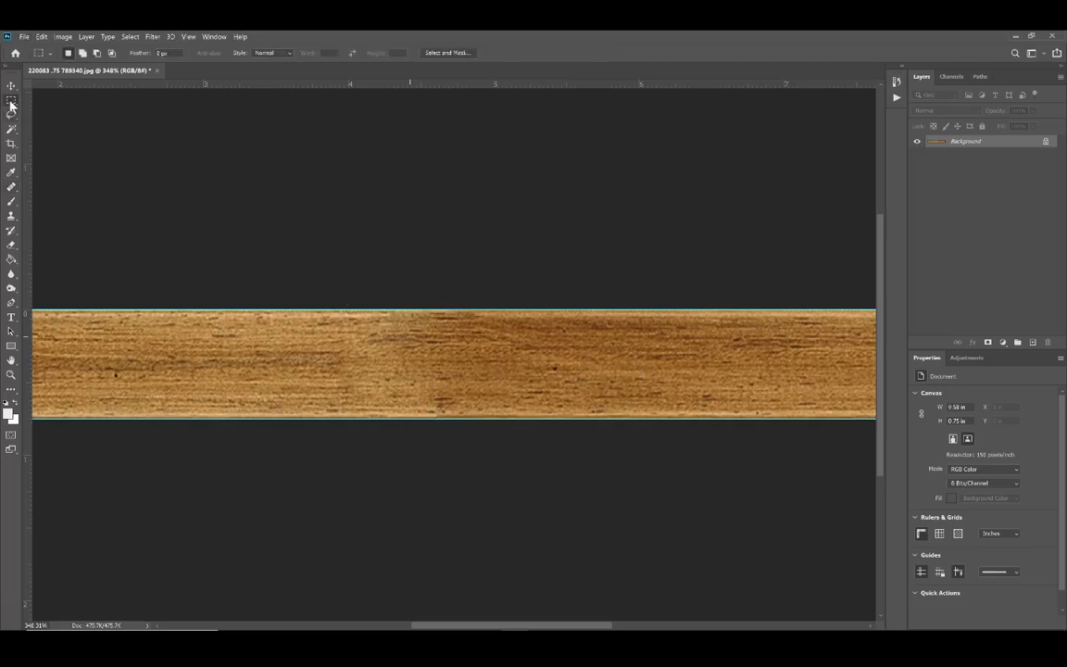
pyautogui.scroll(-3, 561, 355)
pyautogui.scroll(-3, 561, 355)
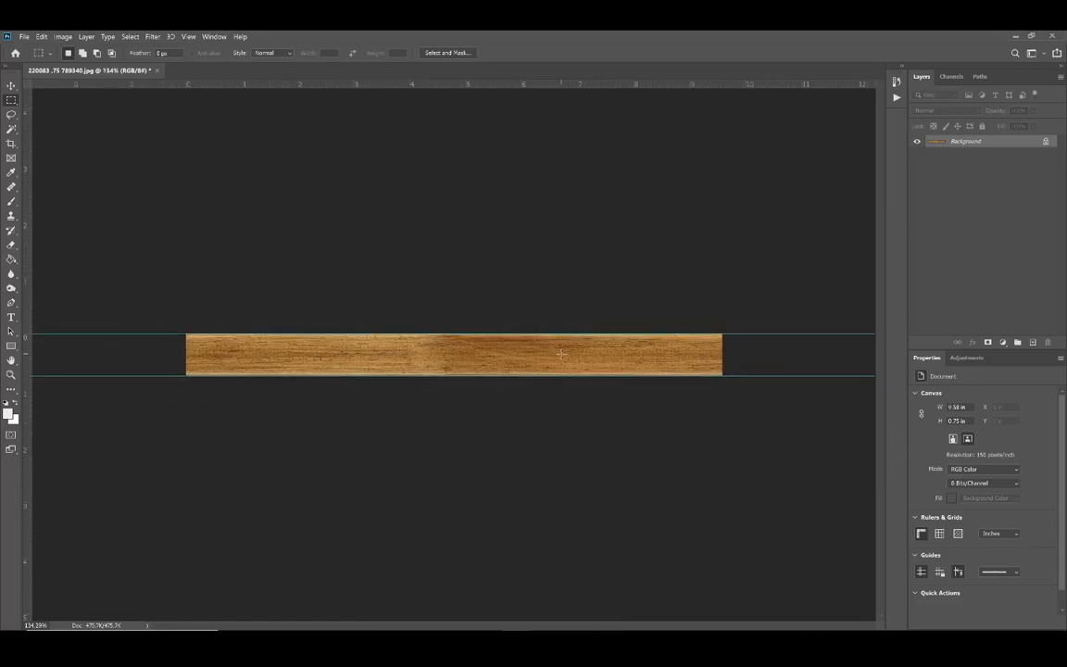
pyautogui.scroll(1, 461, 364)
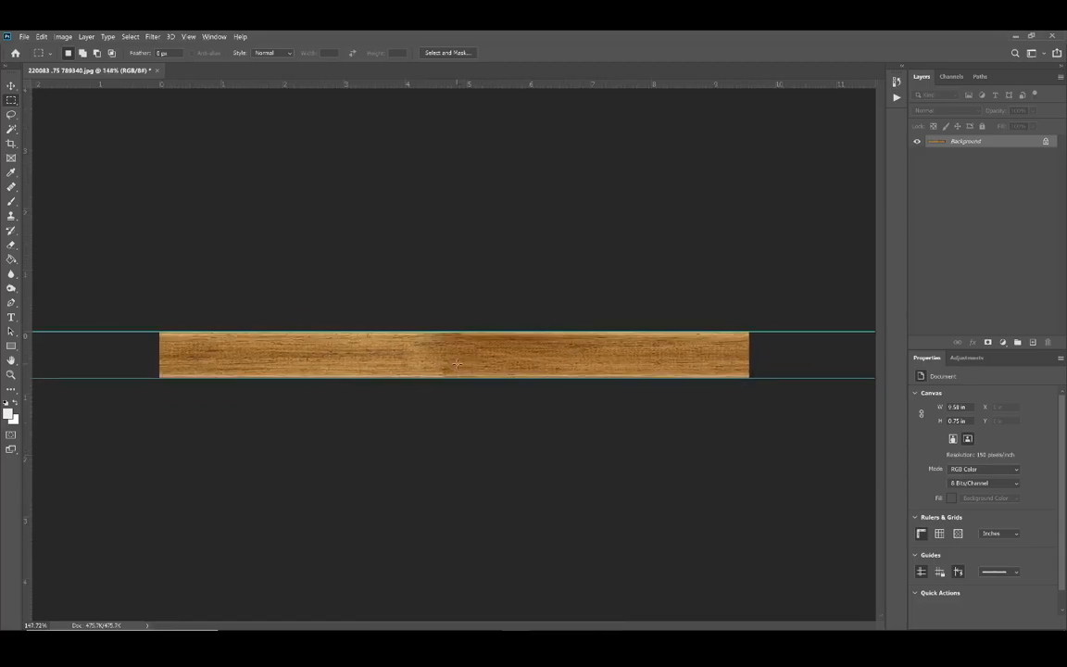
# Step: Retouch the light patch at the middle seam with the Healing Brush in Luminosity mode, sampling grain from the rail's right part
pyautogui.click(11, 186)
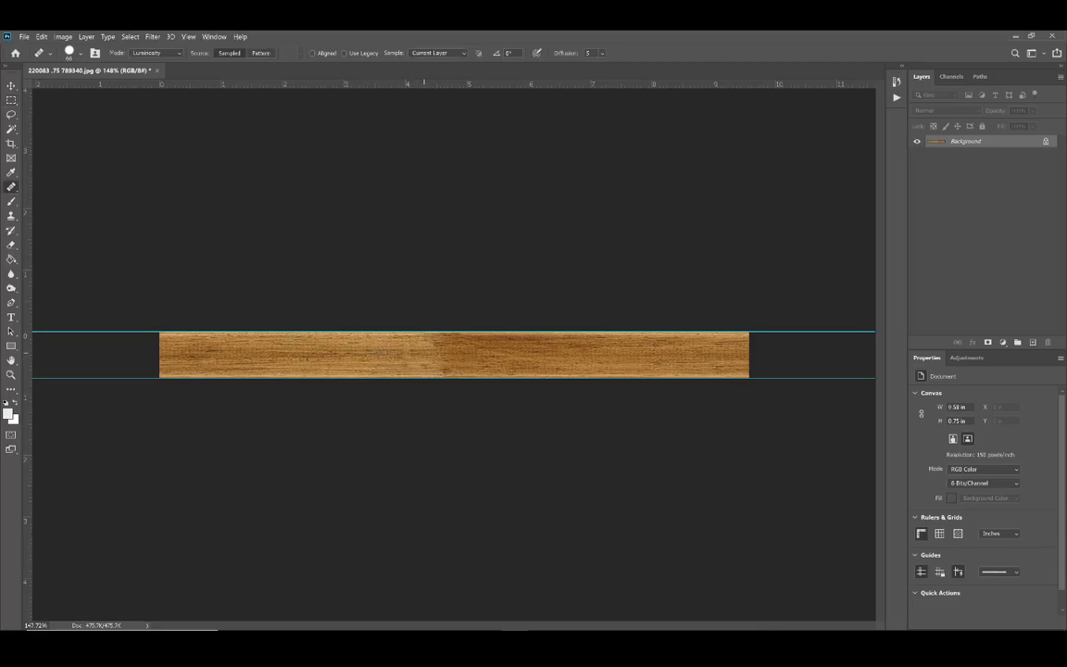
pyautogui.keyDown('alt'); pyautogui.click(670, 356); pyautogui.keyUp('alt')
pyautogui.moveTo(429, 350); pyautogui.dragTo(420, 344)
pyautogui.scroll(5, 500, 338)
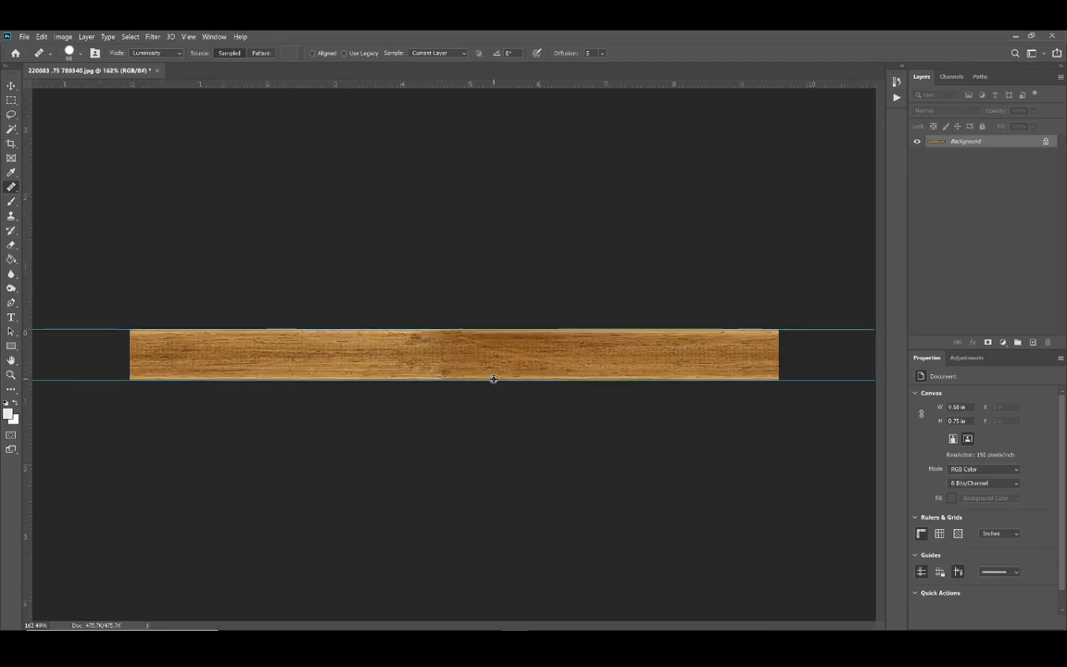
pyautogui.scroll(-4, 447, 372)
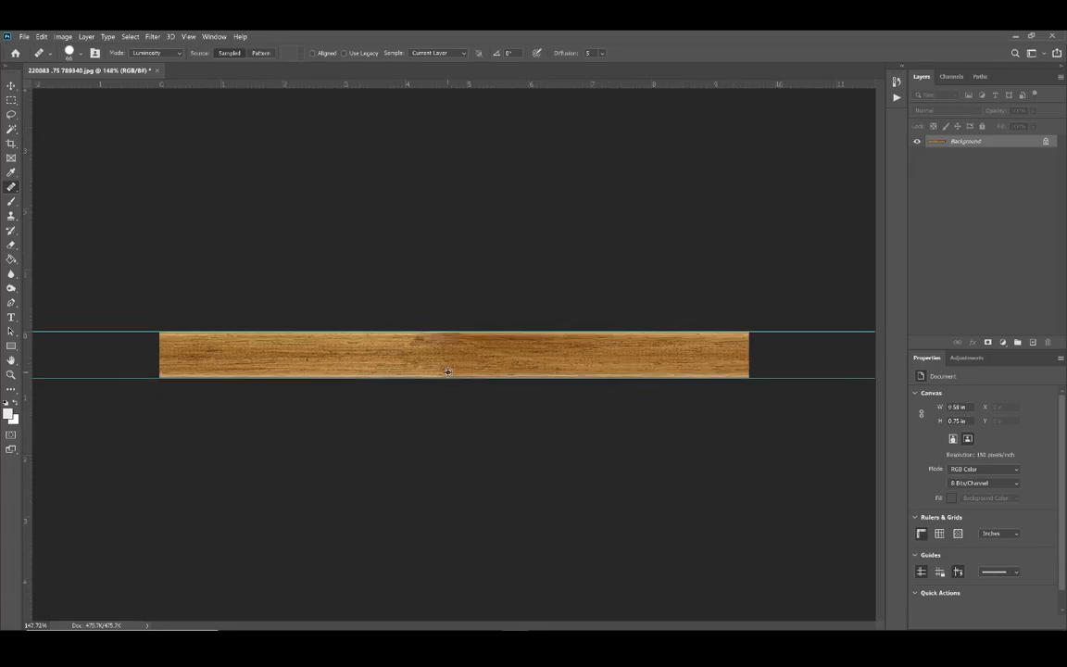
pyautogui.scroll(1, 438, 364)
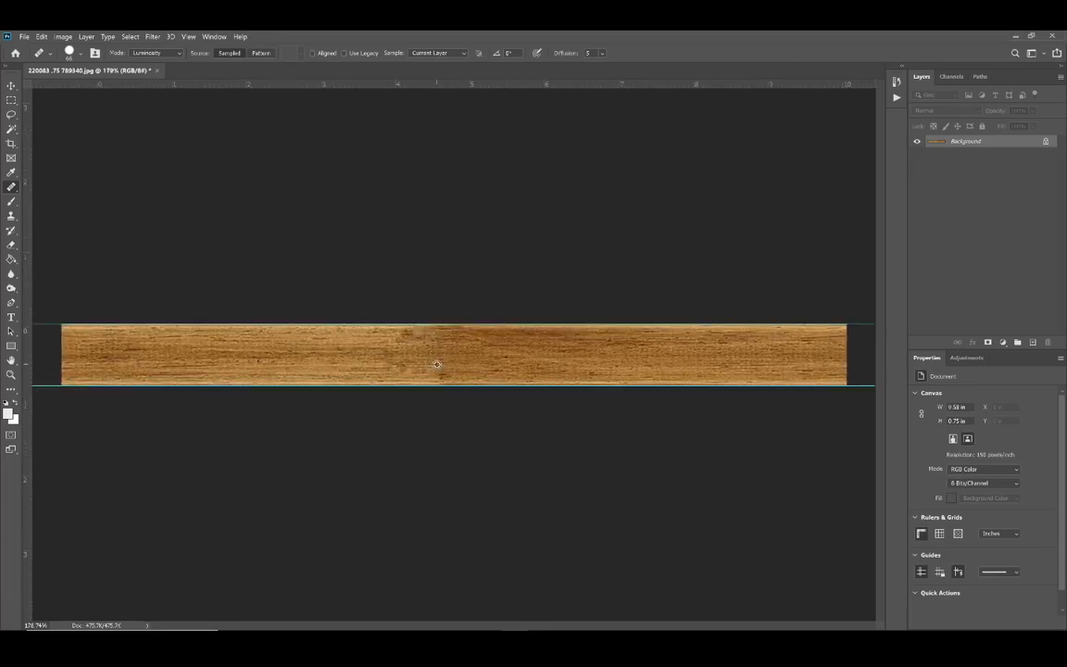
pyautogui.click(370, 333)
# Step: Smooth the remaining blotches just left of the seam with the Spot Healing Brush in Content-Aware mode
pyautogui.rightClick(13, 188)
pyautogui.click(56, 168)
pyautogui.click(361, 352)
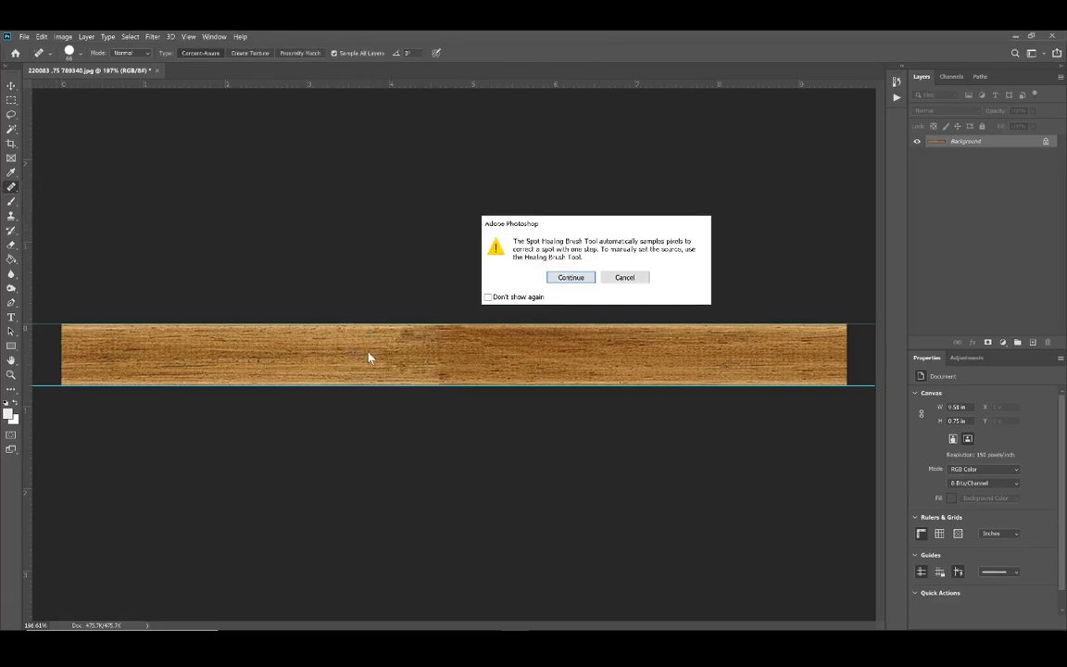
pyautogui.click(571, 278)
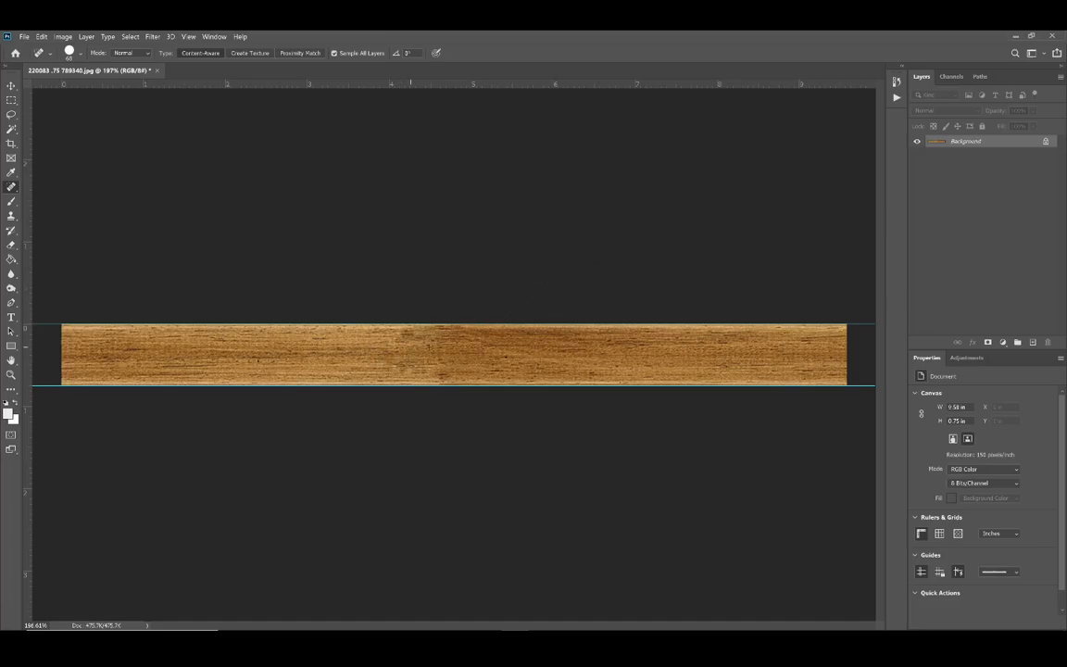
pyautogui.click(408, 348)
pyautogui.click(384, 355)
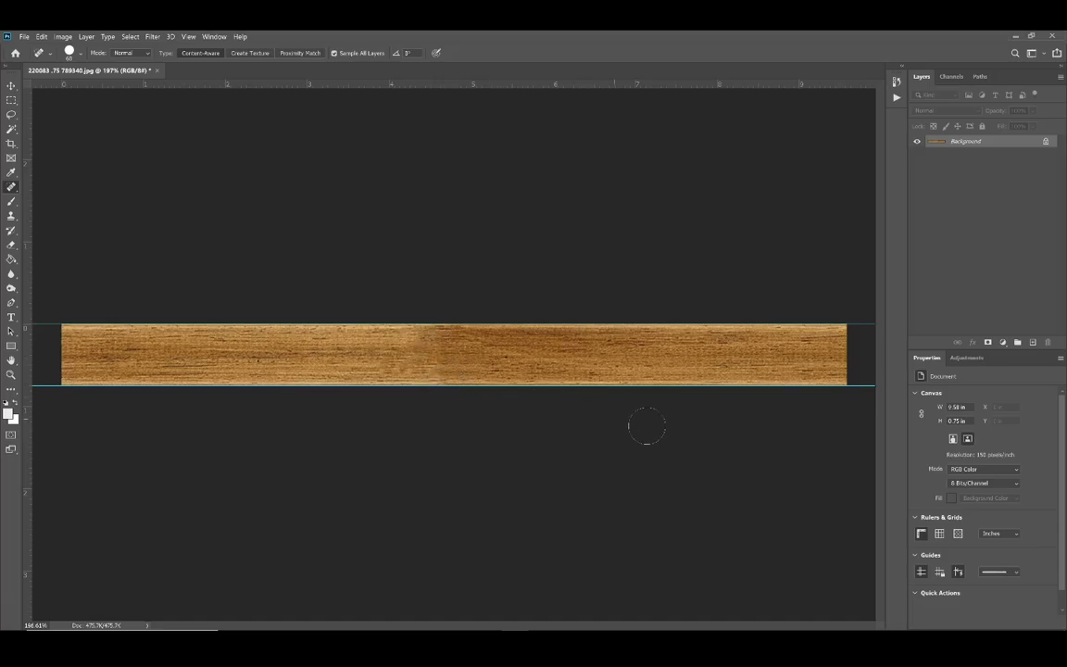
pyautogui.scroll(-3, 498, 408)
pyautogui.scroll(-1, 472, 376)
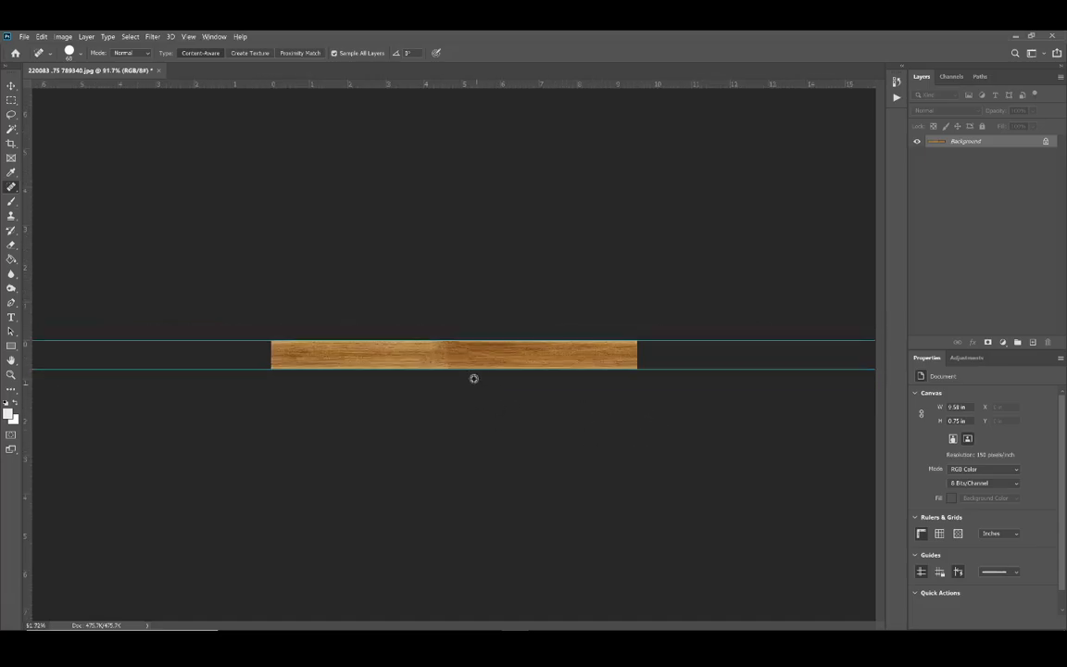
# Step: Blend the darker grain right of the middle seam with the Healing Brush in Luminosity mode, sampling from the rail's left part
pyautogui.scroll(3, 469, 369)
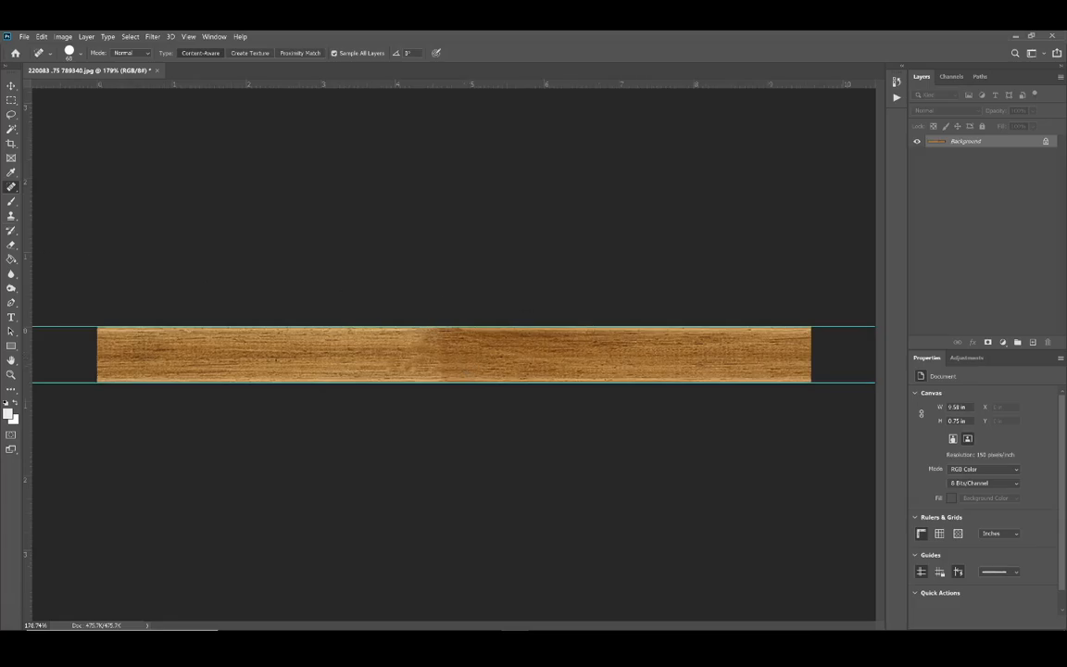
pyautogui.rightClick(11, 186)
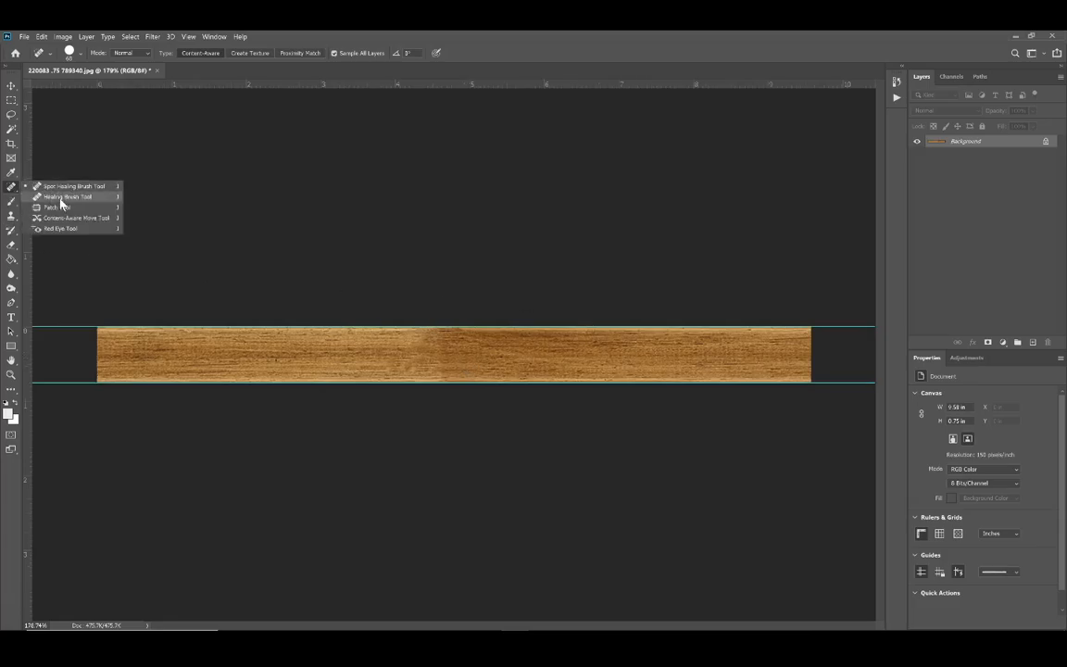
pyautogui.click(59, 198)
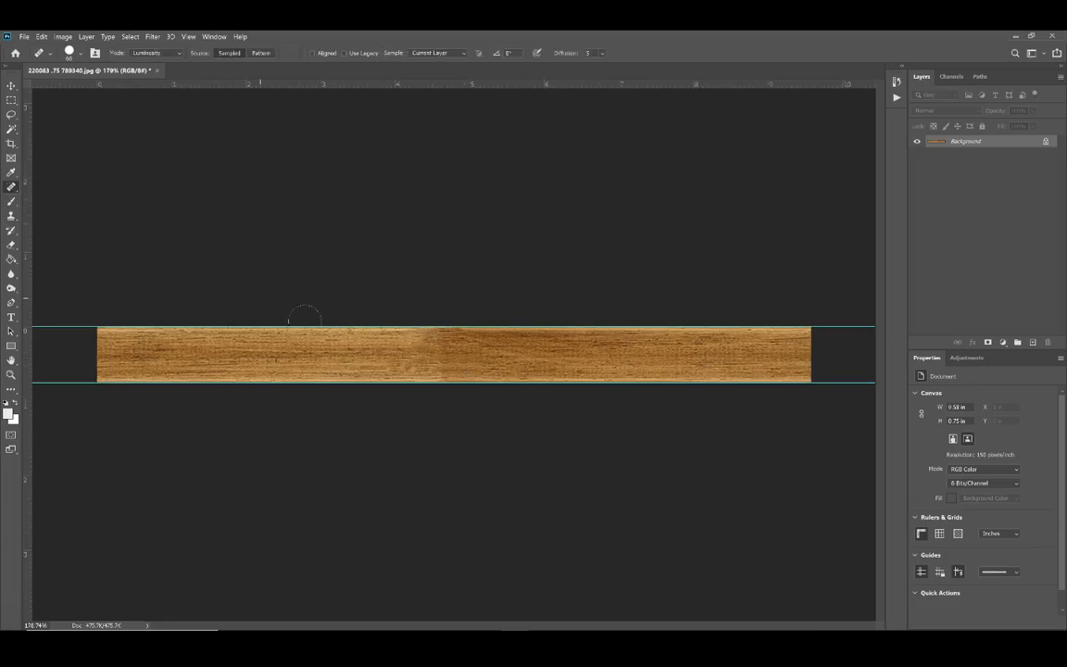
pyautogui.keyDown('alt'); pyautogui.click(196, 331); pyautogui.keyUp('alt')
pyautogui.click(445, 339)
pyautogui.click(479, 333)
pyautogui.moveTo(513, 329)
pyautogui.mouseDown()
pyautogui.moveTo(462, 327)
pyautogui.moveTo(455, 364)
pyautogui.moveTo(530, 358)
pyautogui.moveTo(527, 344)
pyautogui.moveTo(557, 342)
pyautogui.moveTo(581, 355)
pyautogui.moveTo(429, 357)
pyautogui.moveTo(454, 350)
pyautogui.moveTo(474, 366)
pyautogui.moveTo(457, 388)
pyautogui.moveTo(499, 388)
pyautogui.mouseUp()
pyautogui.keyDown('alt'); pyautogui.click(373, 378); pyautogui.keyUp('alt')
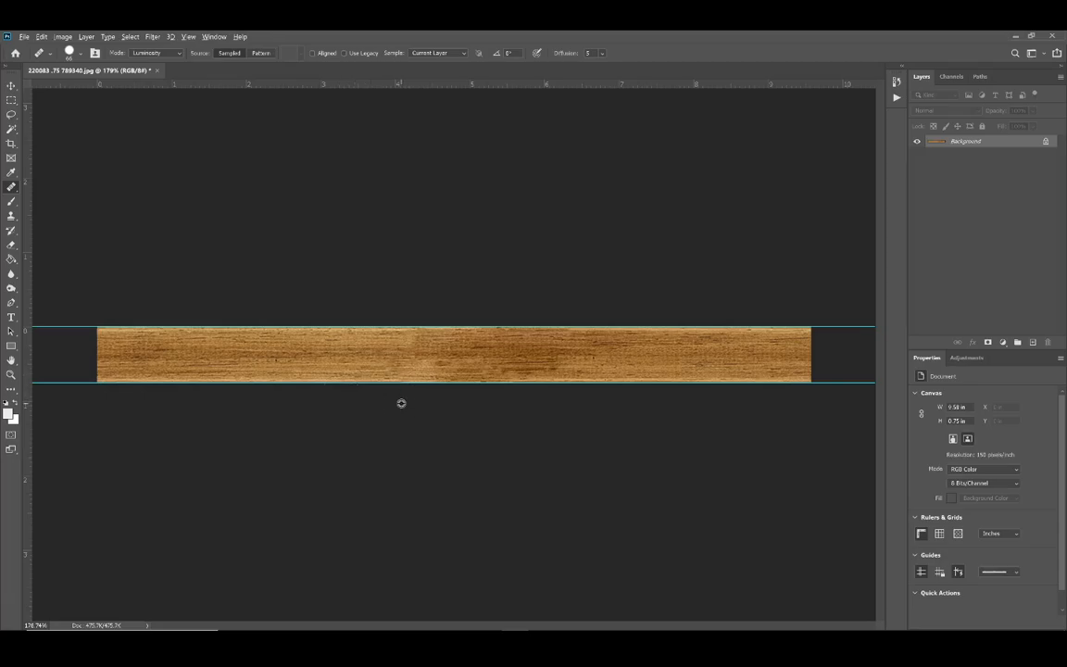
# Step: Retouch the light patch just left of the middle seam with the Healing Brush in Luminosity mode
pyautogui.scroll(-3, 401, 403)
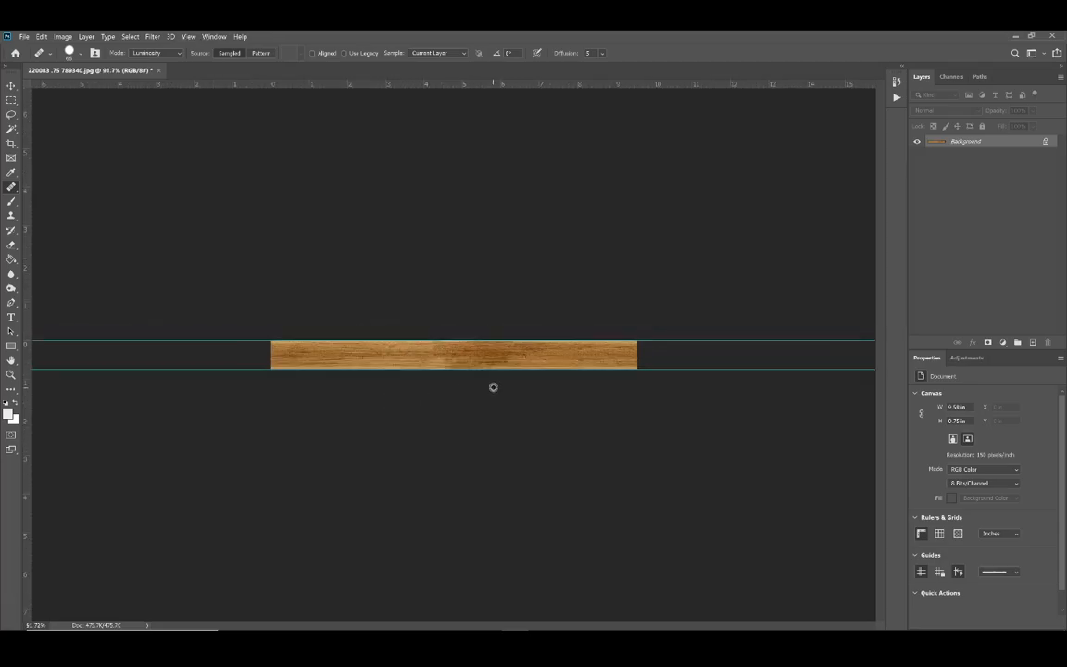
pyautogui.scroll(3, 492, 386)
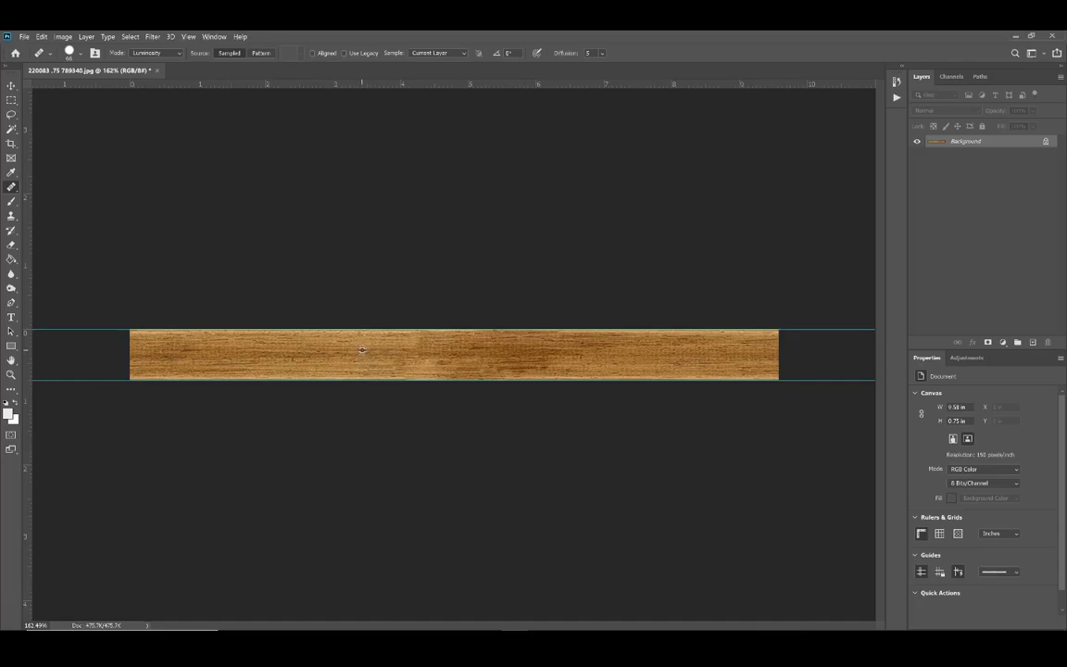
pyautogui.moveTo(408, 351); pyautogui.dragTo(448, 350)
pyautogui.scroll(-4, 441, 388)
pyautogui.scroll(1, 526, 387)
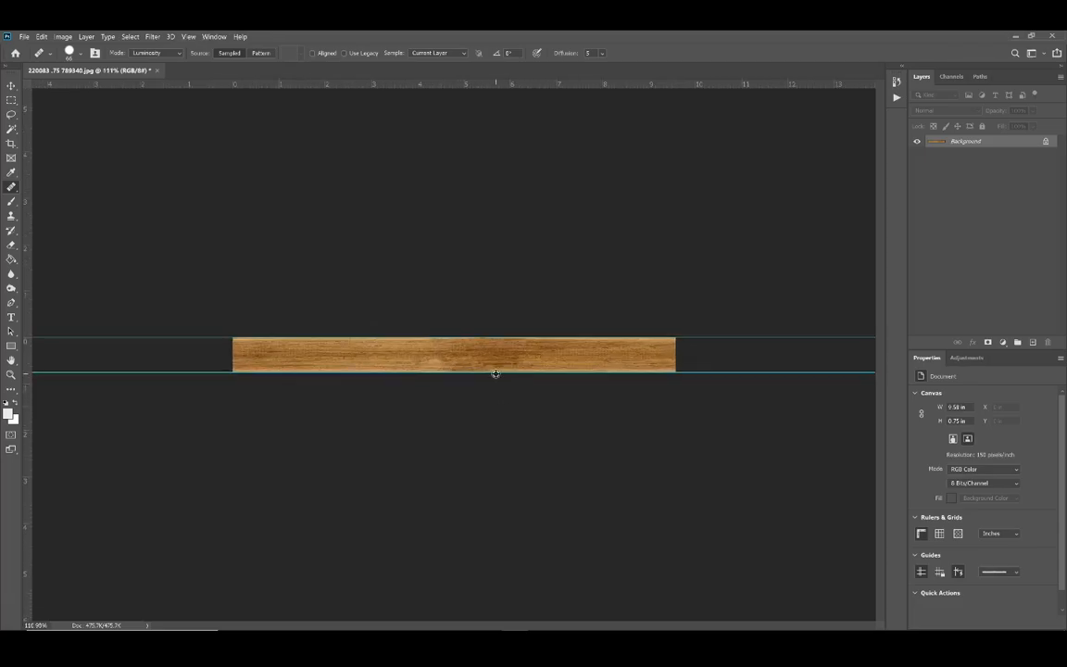
# Step: Check the strip's image size without changing it, and define the strip as a pattern named 220083 .75 789340.jpg
pyautogui.hotkey('ctrl', 'alt', 'i')
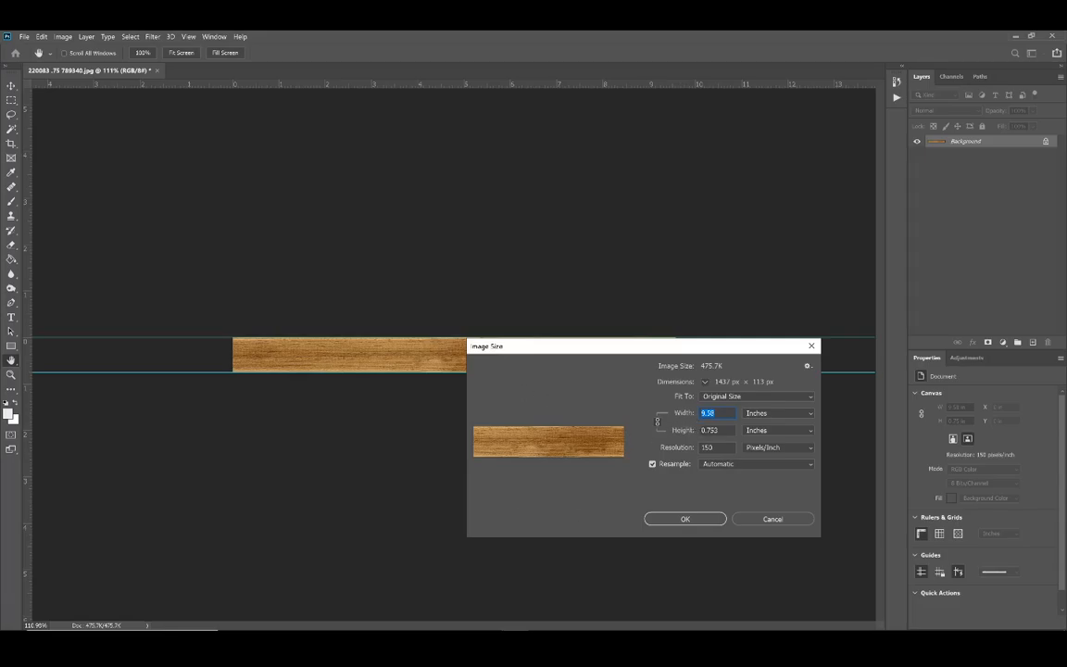
pyautogui.click(774, 519)
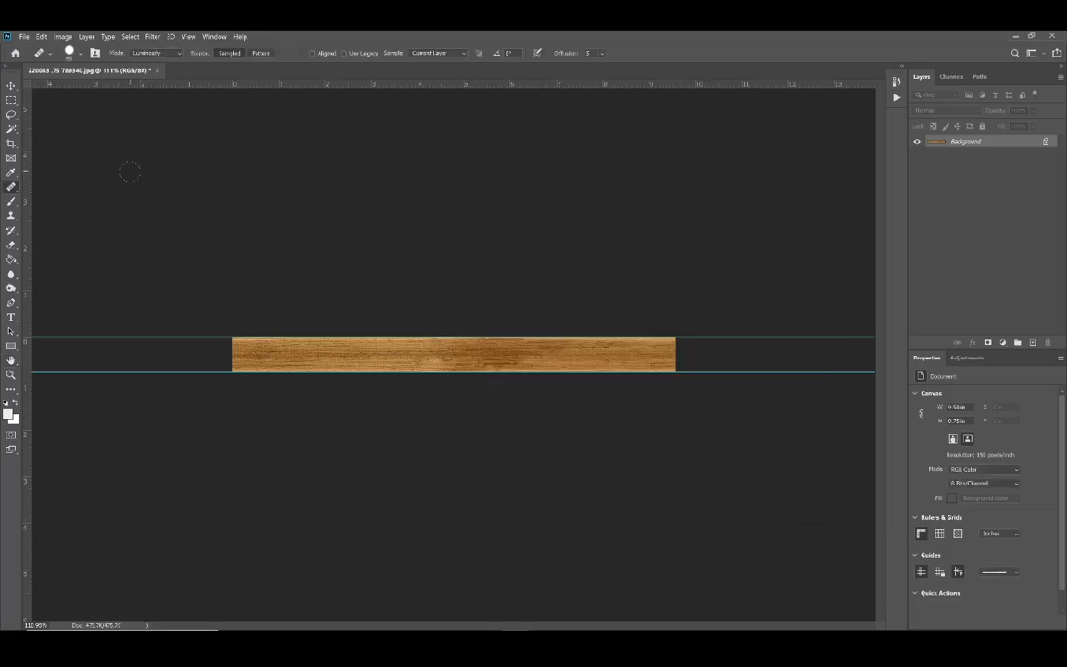
pyautogui.click(41, 37)
pyautogui.click(39, 36)
pyautogui.click(41, 37)
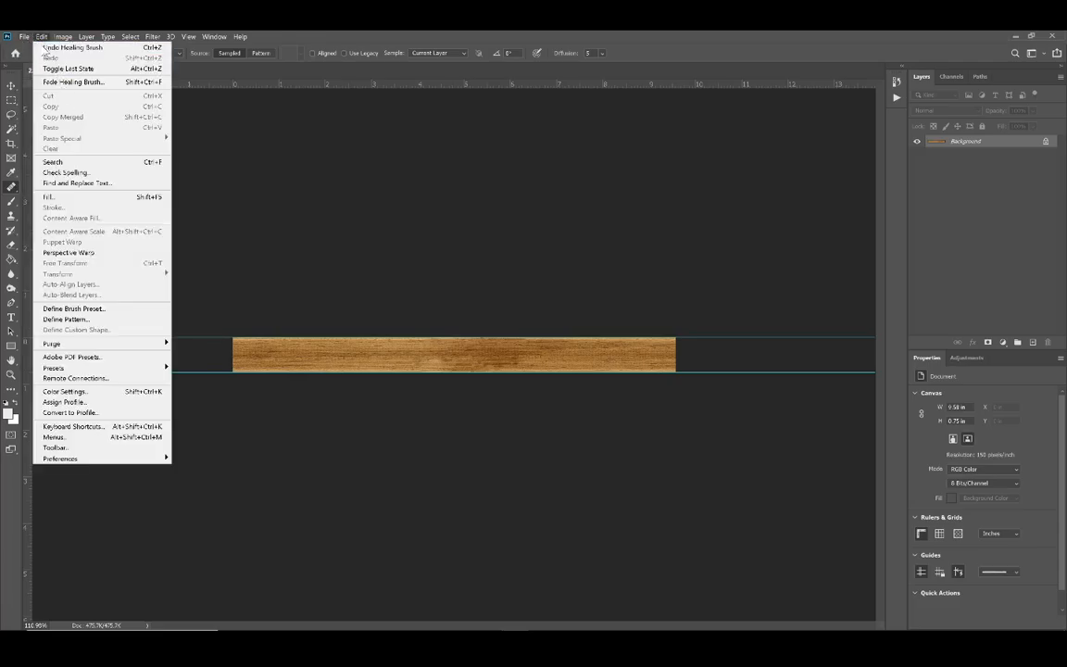
pyautogui.click(84, 320)
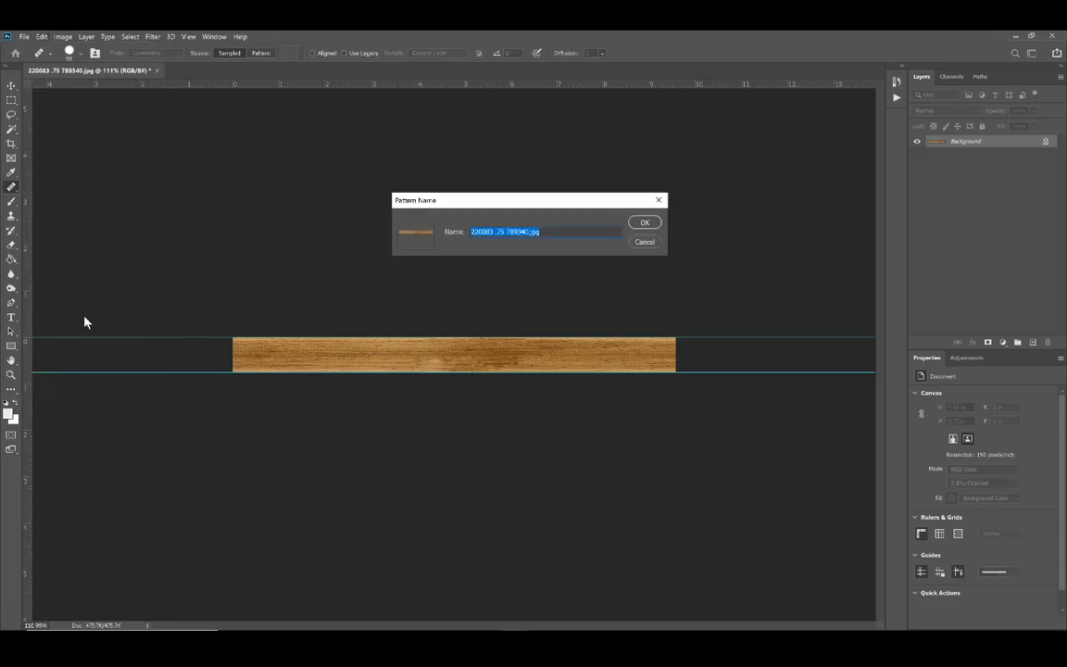
pyautogui.click(644, 225)
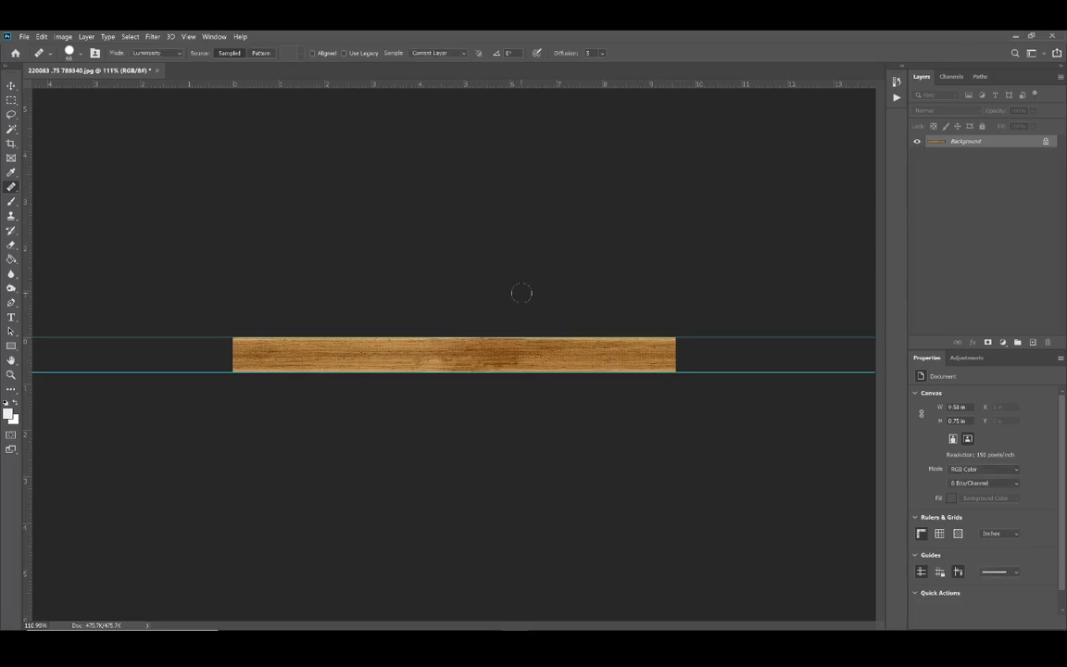
# Step: Review the image size unchanged, and extend the canvas width to 36 inches with the strip anchored in the centre
pyautogui.hotkey('ctrl', 'alt', 'i')
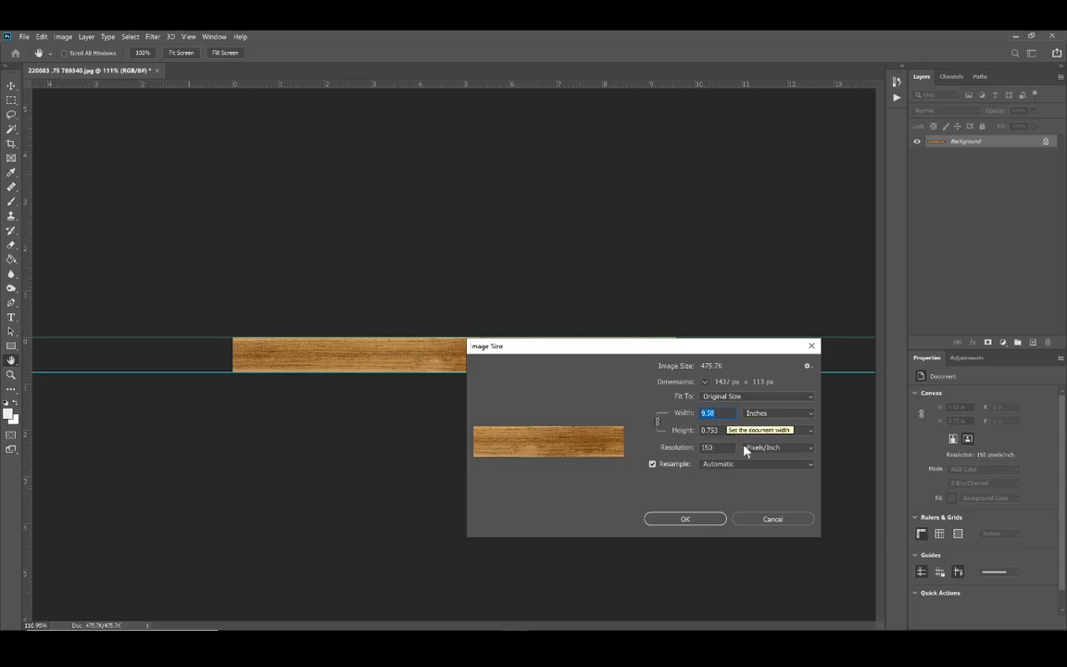
pyautogui.click(768, 517)
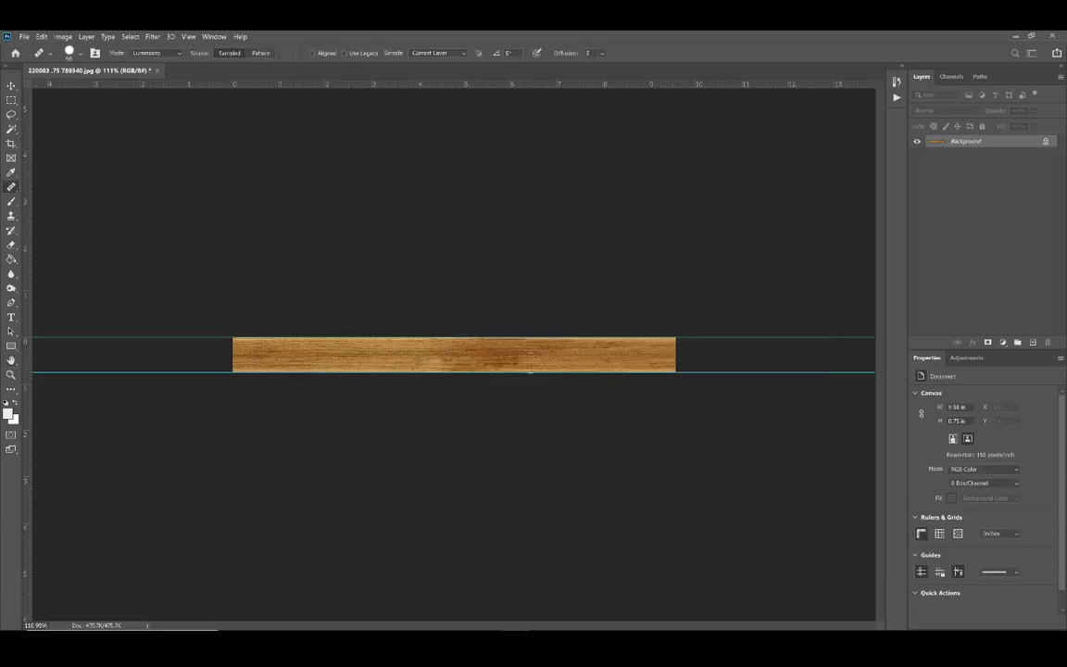
pyautogui.click(63, 36)
pyautogui.click(93, 118)
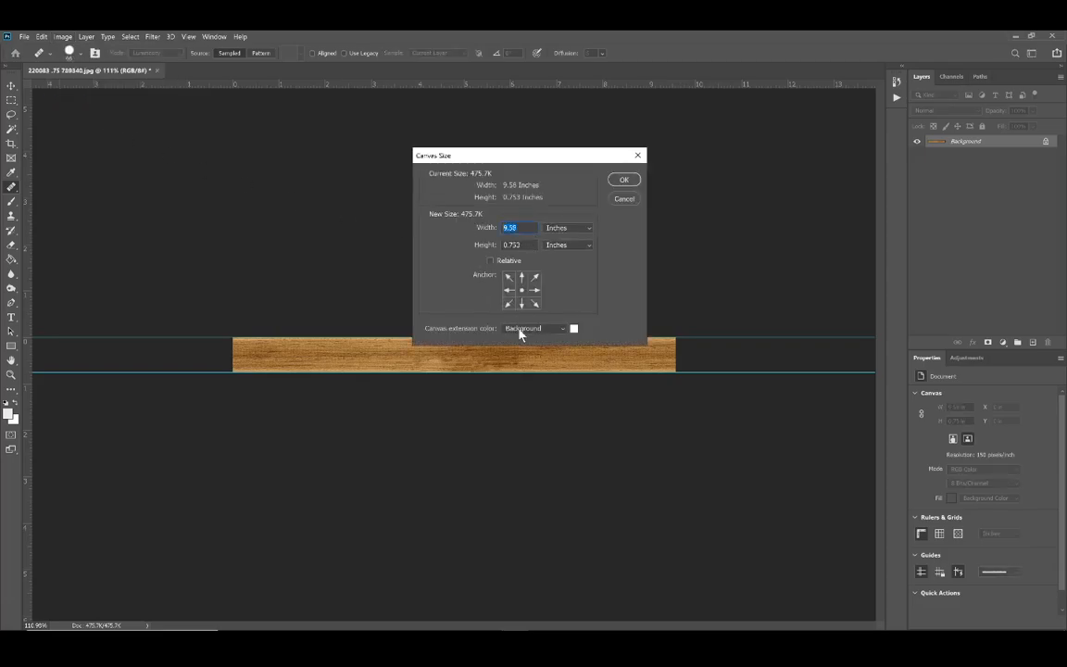
pyautogui.write('30')
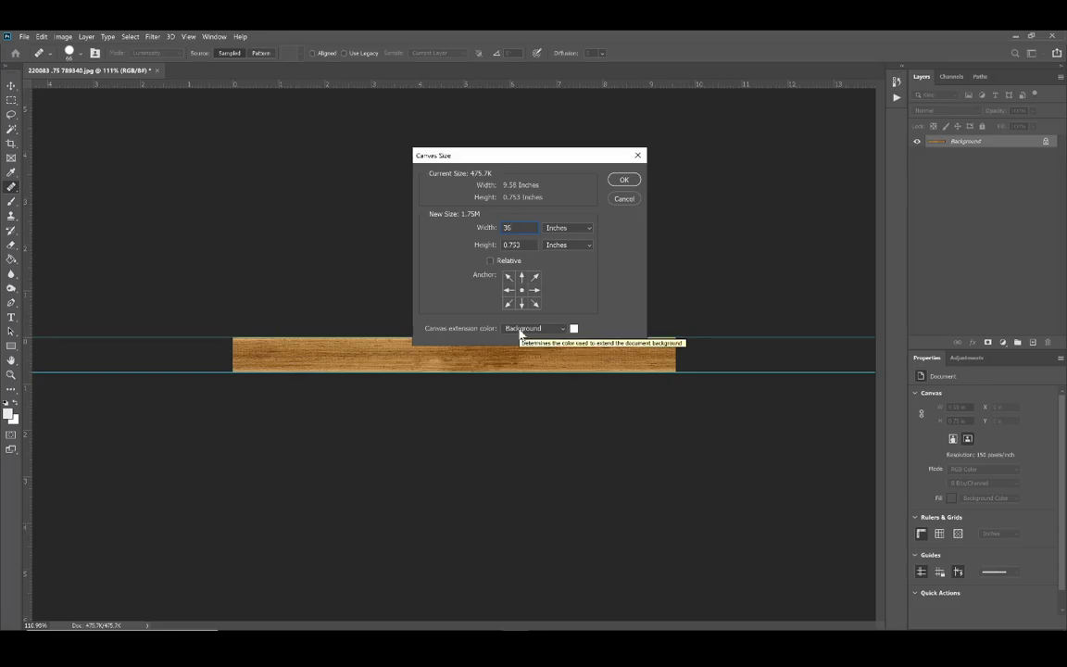
pyautogui.click(624, 180)
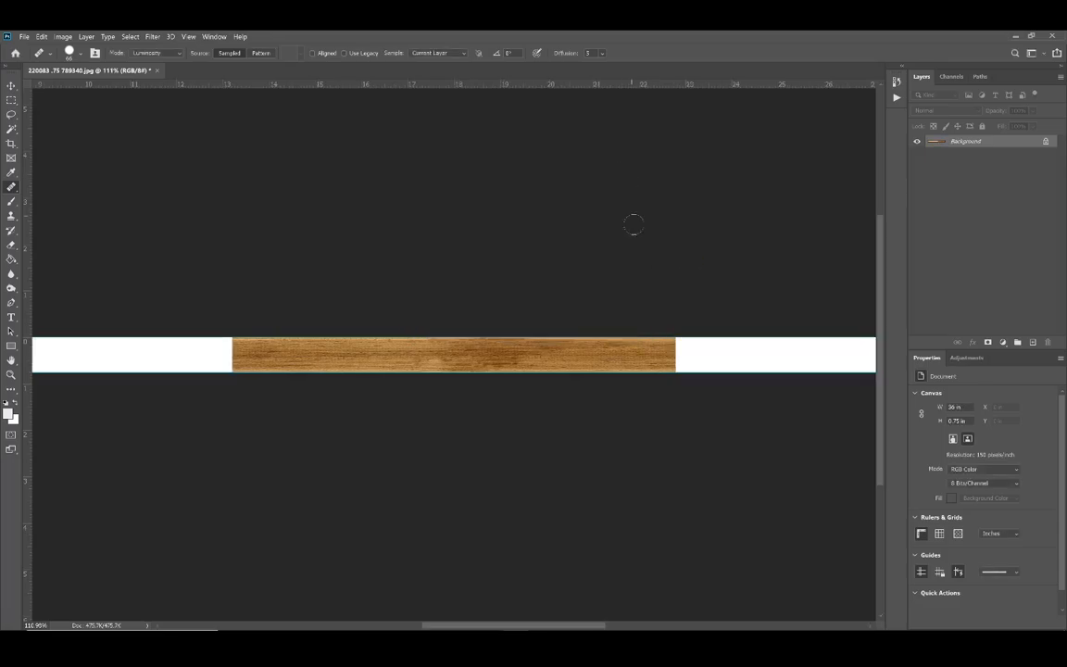
# Step: Fill the whole 36-inch canvas with the newly defined wood strip pattern in Normal mode at 100% opacity
pyautogui.scroll(-2, 673, 282)
pyautogui.scroll(-3, 673, 282)
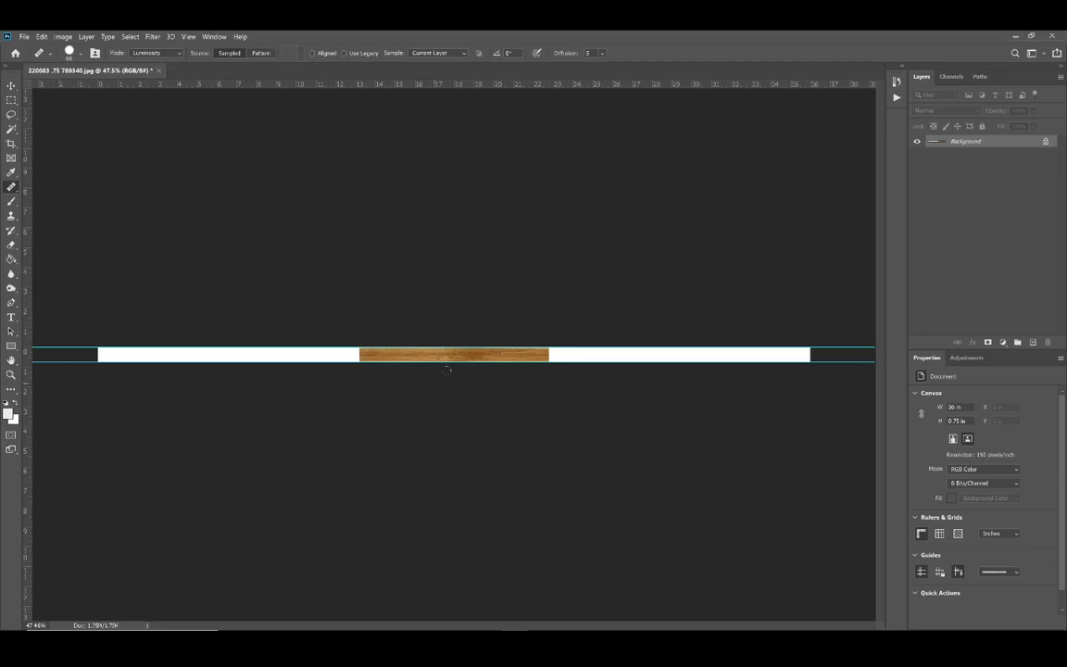
pyautogui.click(40, 36)
pyautogui.click(52, 196)
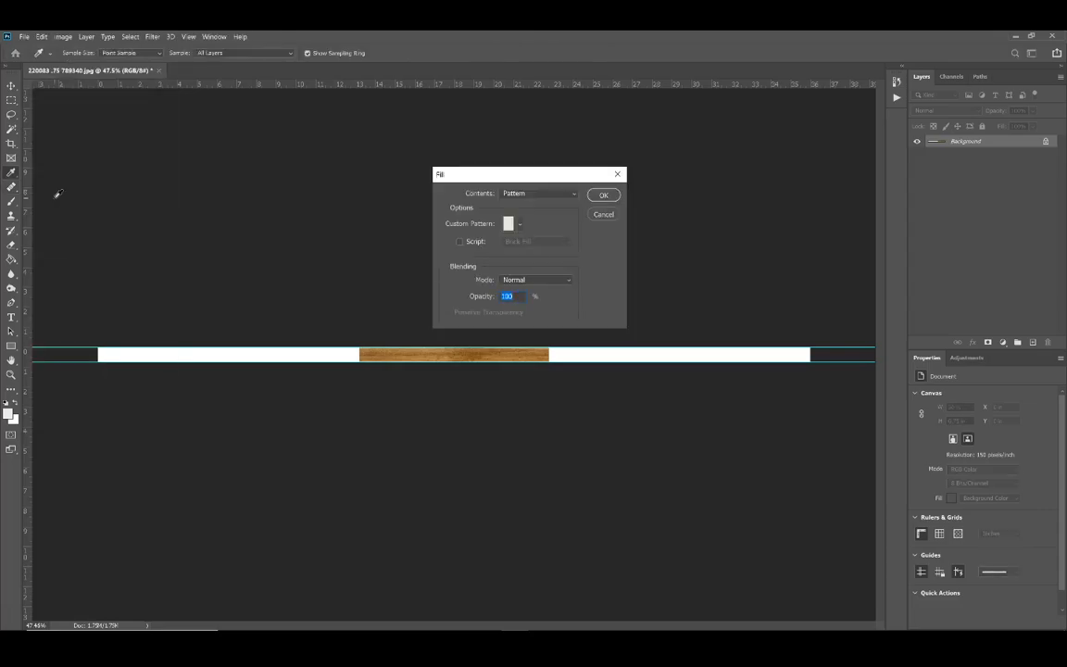
pyautogui.click(520, 224)
pyautogui.moveTo(556, 246); pyautogui.dragTo(558, 299)
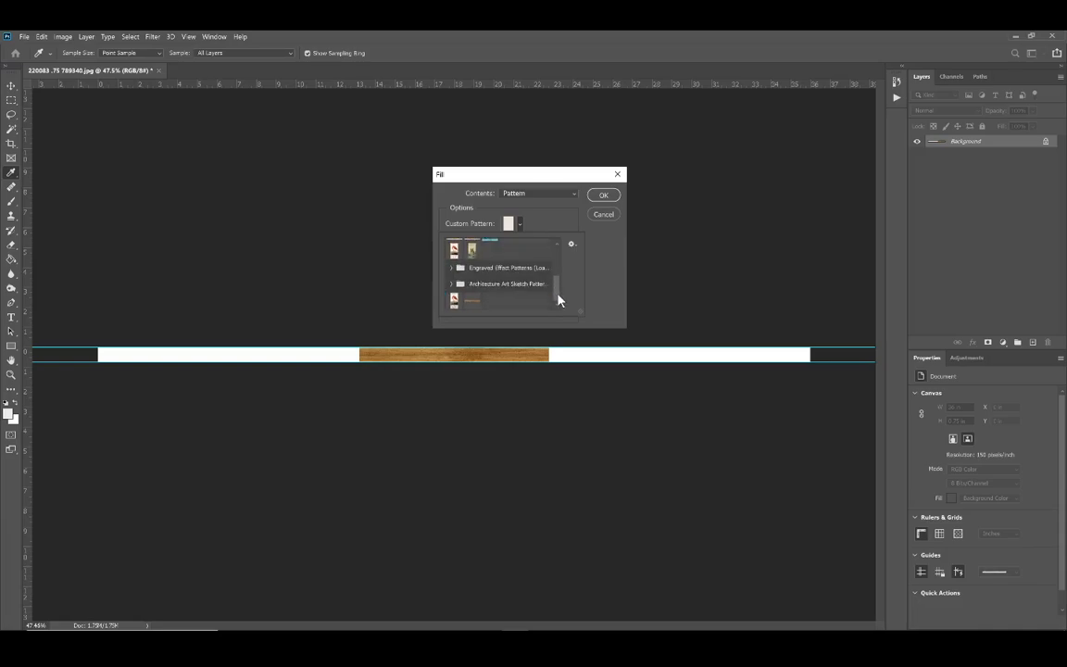
pyautogui.click(472, 301)
pyautogui.click(606, 196)
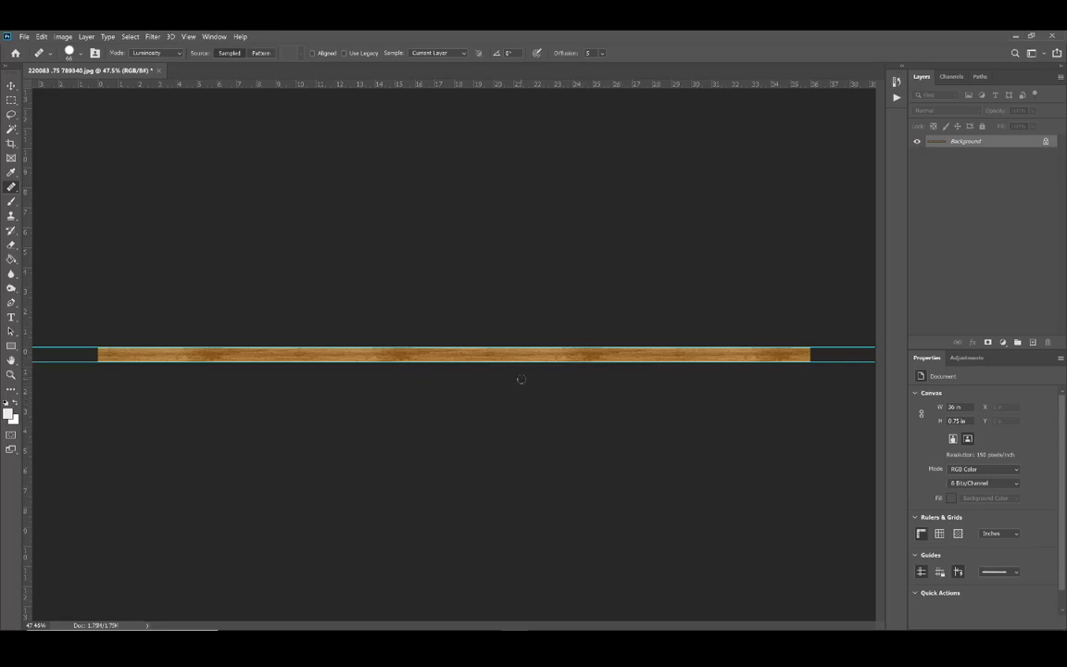
# Step: Undo and restore the pattern fill to compare the single strip with the tiled rail and inspect the repeats
pyautogui.scroll(5, 513, 377)
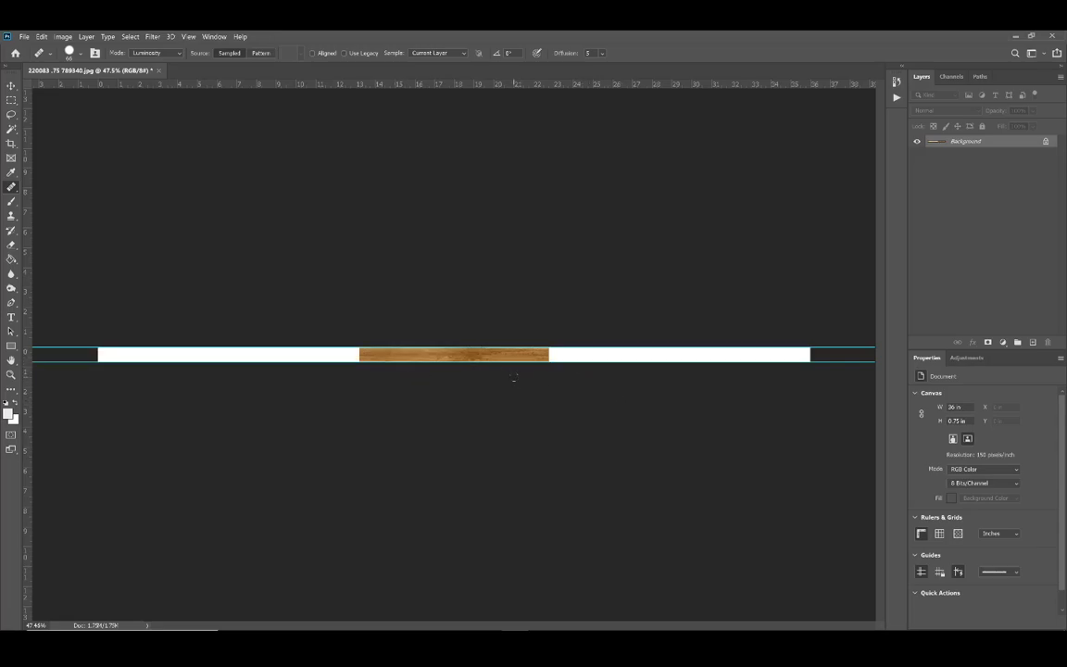
pyautogui.scroll(2, 440, 362)
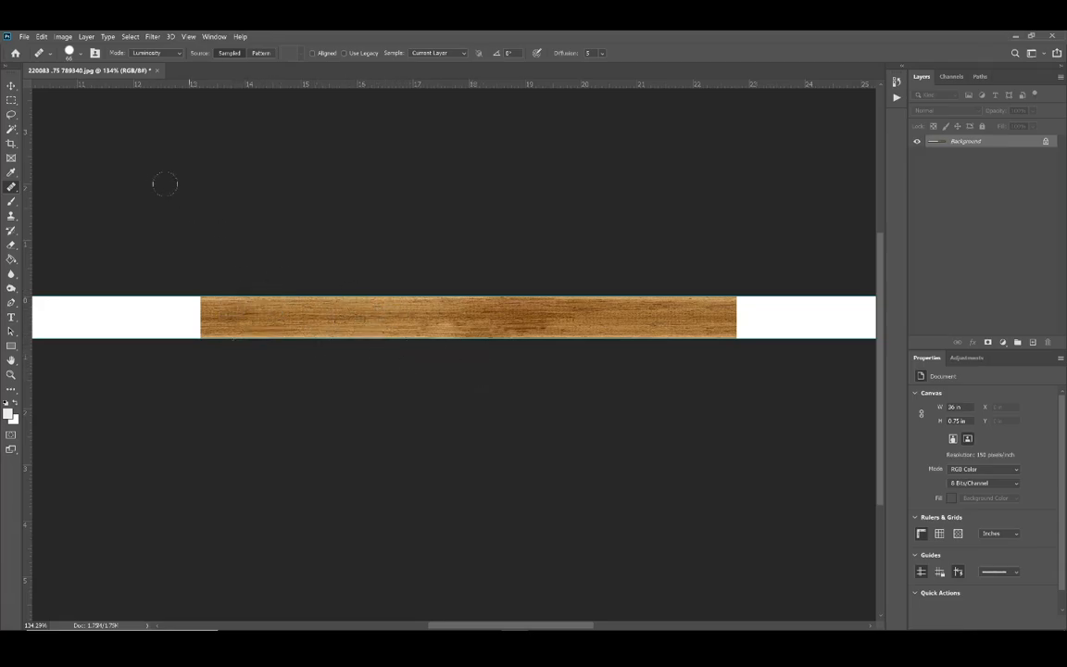
pyautogui.hotkey('ctrl', 'z')
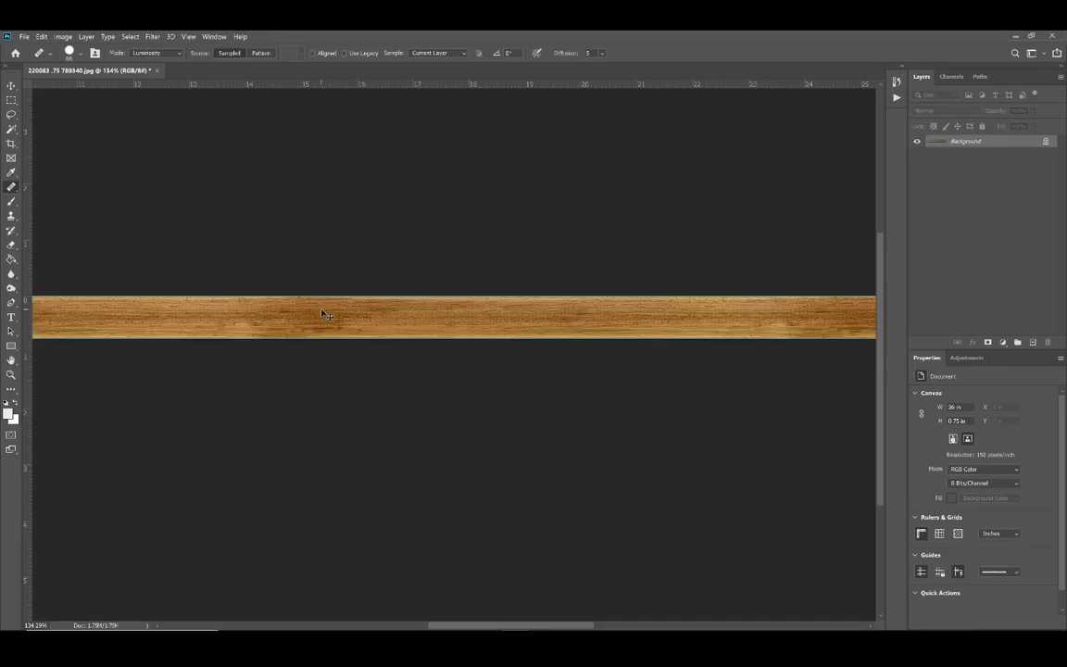
pyautogui.scroll(-12, 334, 320)
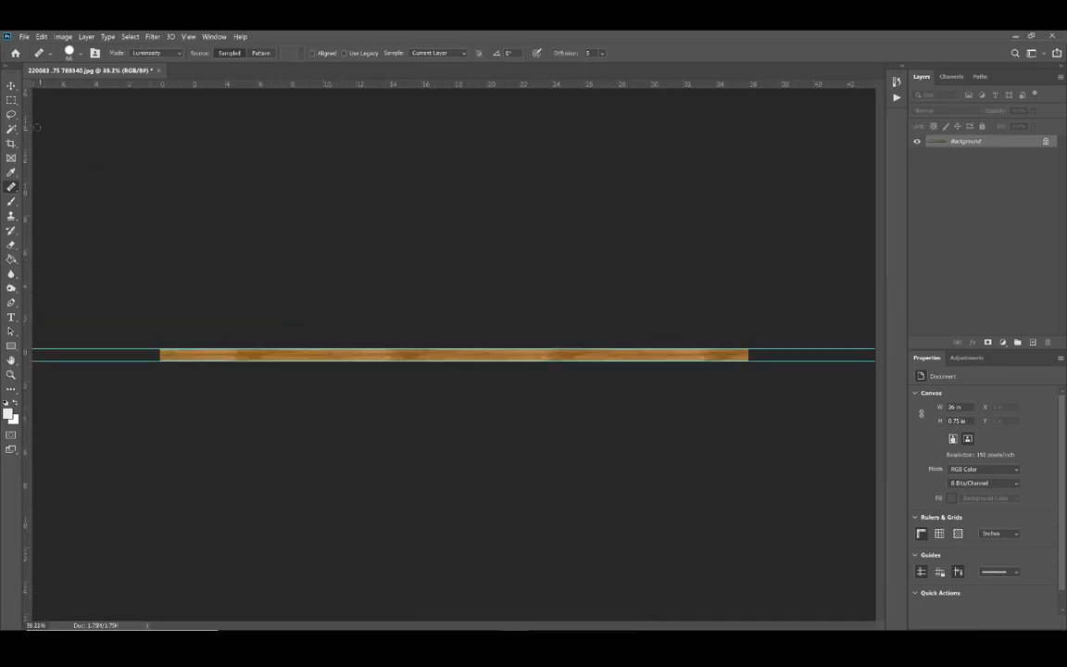
# Step: Create a new white RGB document 16 inches wide and 20 inches high at 150 pixels per inch
pyautogui.click(11, 99)
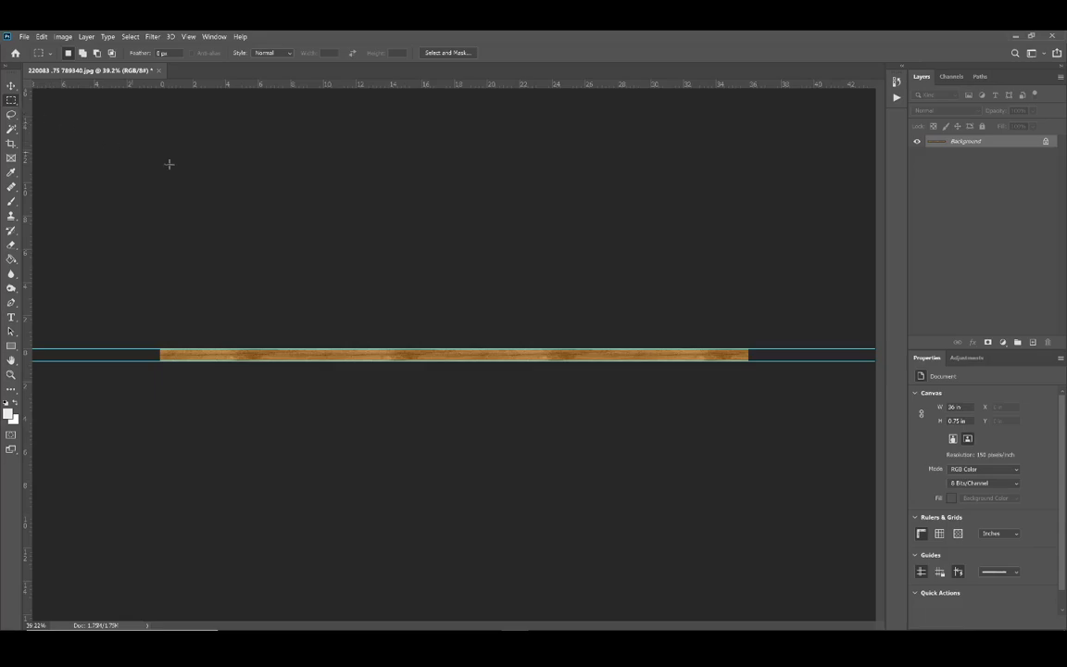
pyautogui.click(25, 37)
pyautogui.click(33, 47)
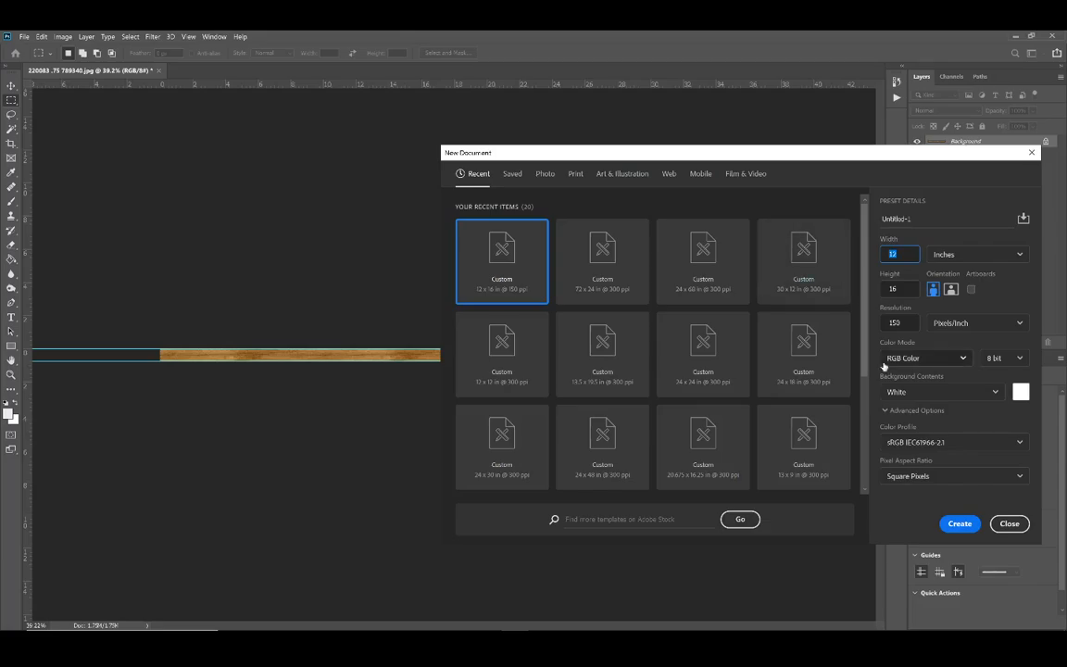
pyautogui.write('16')
pyautogui.press('Tab')
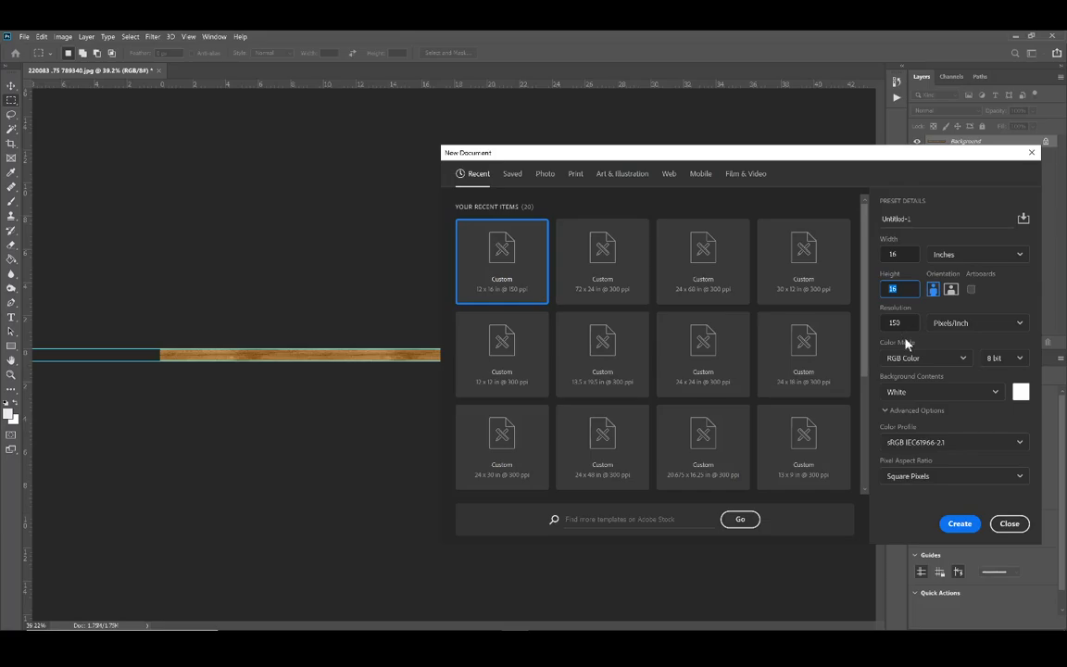
pyautogui.write('20')
pyautogui.press('Return')
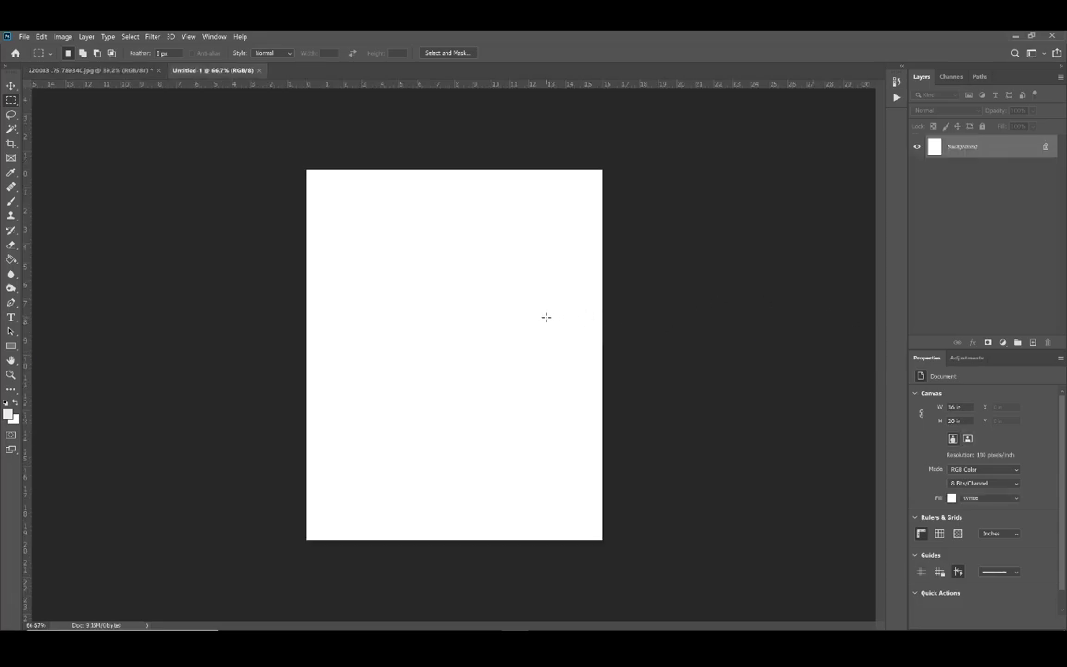
# Step: Place ruler guides along all four edges of the blank 16 by 20 inch canvas
pyautogui.moveTo(376, 85); pyautogui.dragTo(383, 170)
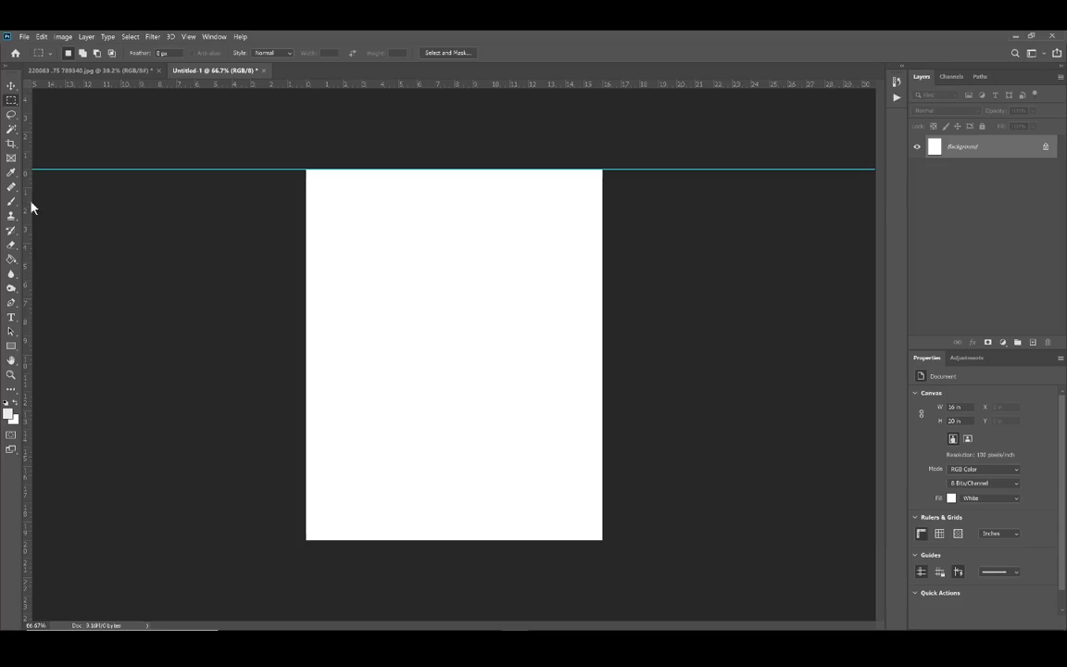
pyautogui.moveTo(31, 206); pyautogui.dragTo(305, 206)
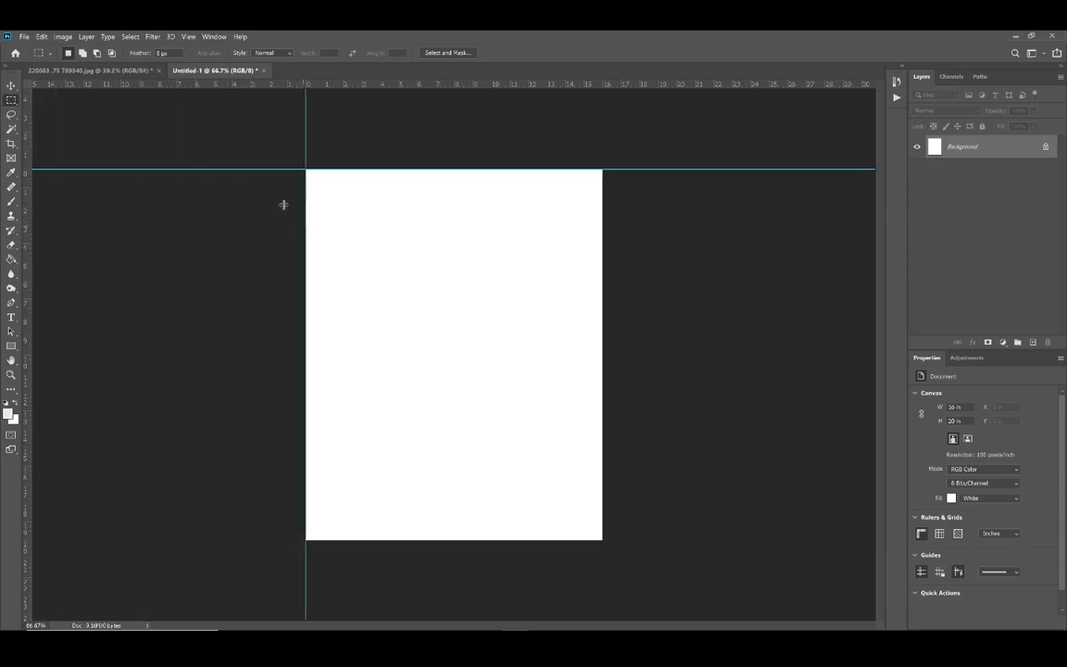
pyautogui.click(214, 37)
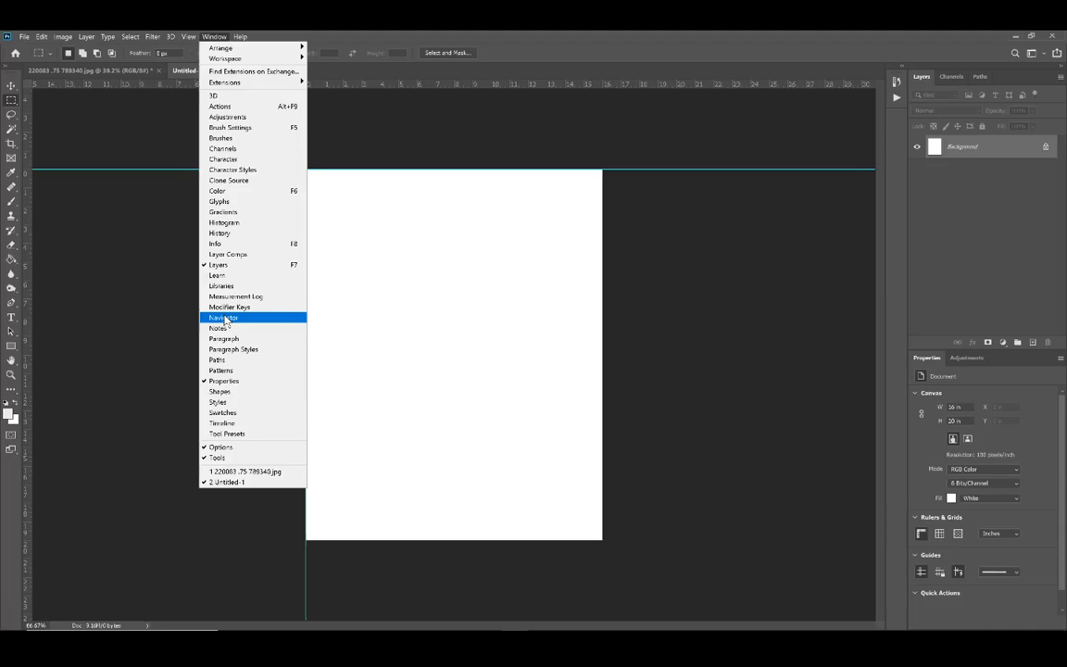
pyautogui.moveTo(188, 37)
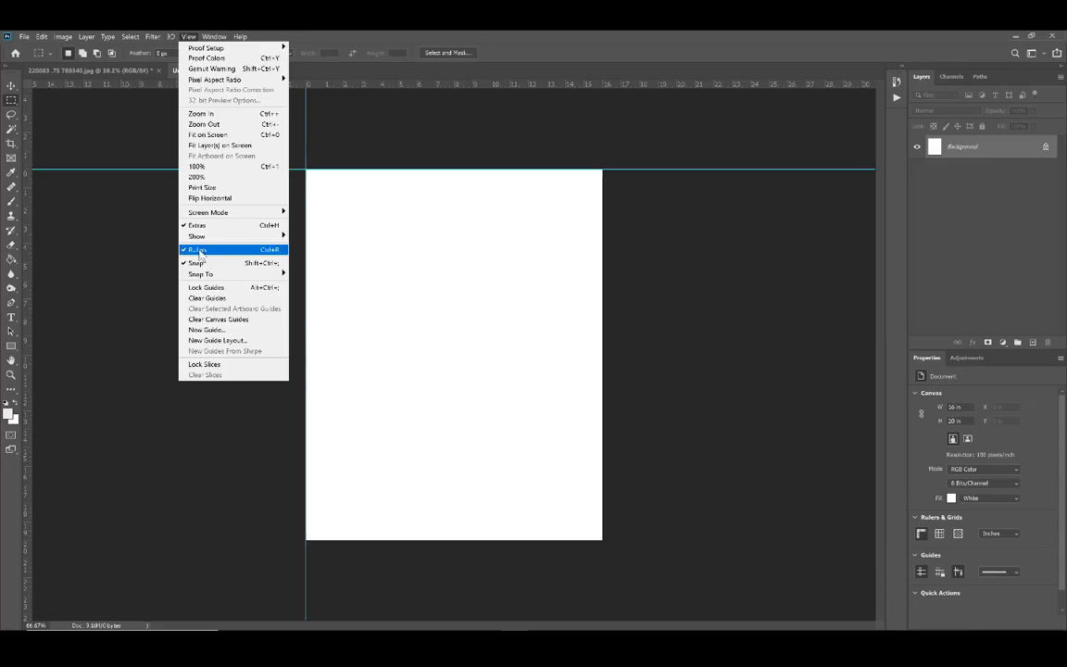
pyautogui.click(28, 216)
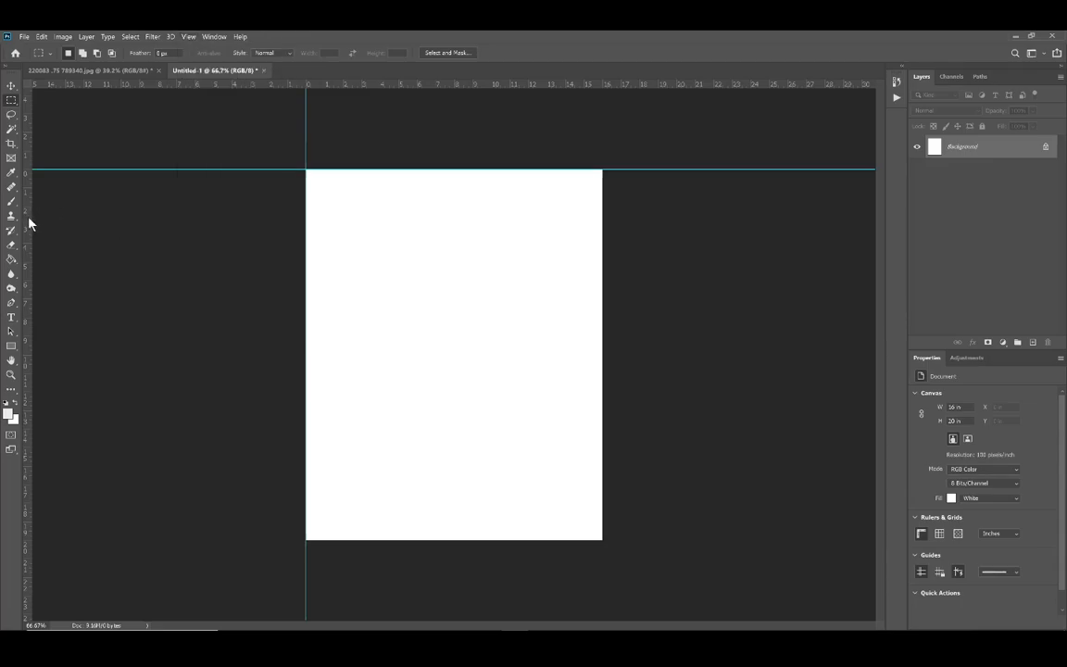
pyautogui.moveTo(28, 223); pyautogui.dragTo(602, 254)
pyautogui.moveTo(562, 87); pyautogui.dragTo(579, 537)
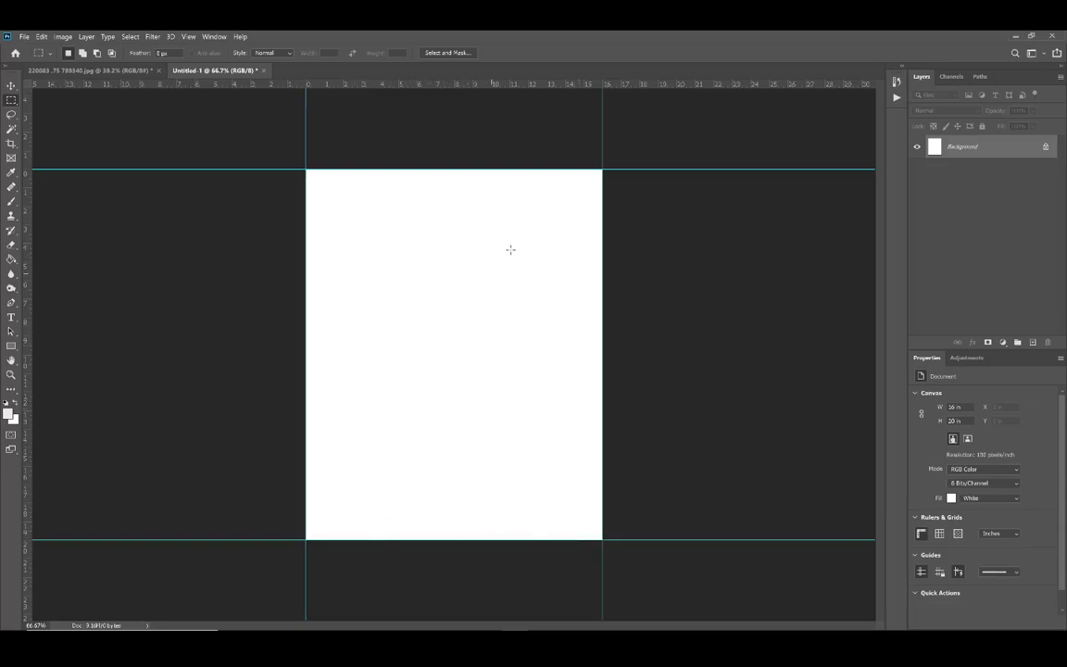
# Step: Enlarge the blank frame document's canvas to 17 inches wide and 21 inches high, keeping the centre anchor
pyautogui.scroll(2, 507, 189)
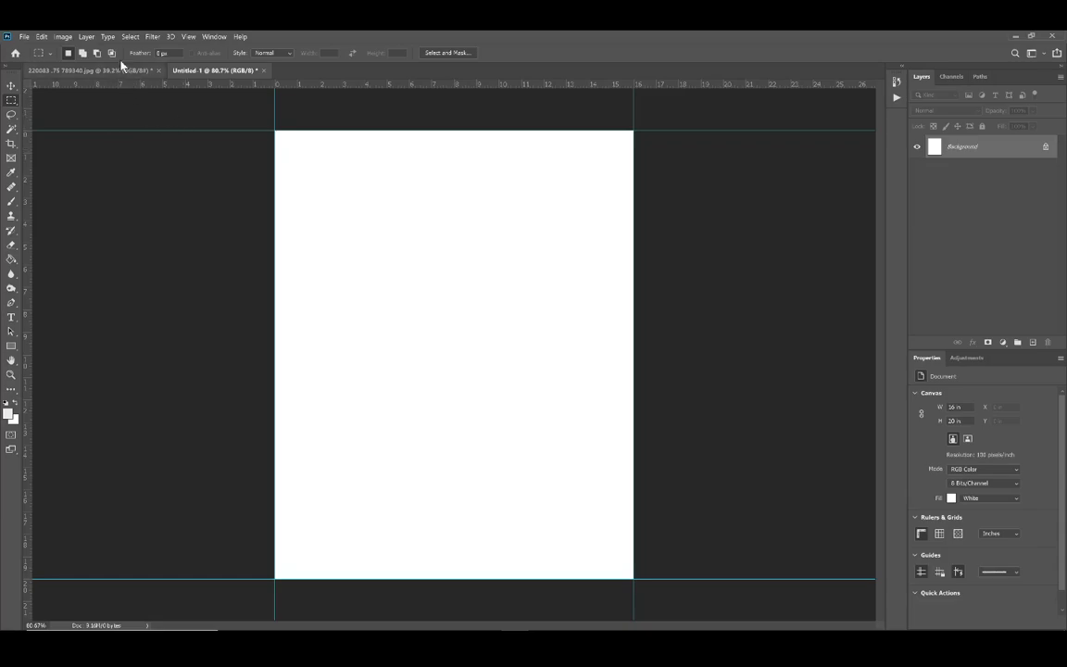
pyautogui.click(64, 37)
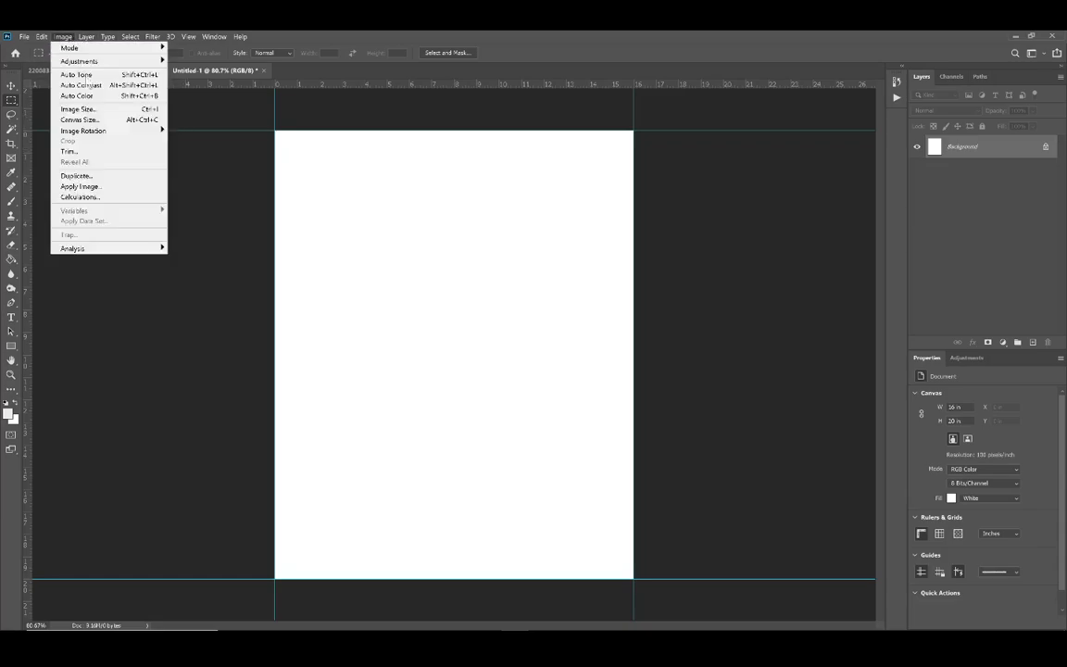
pyautogui.click(93, 119)
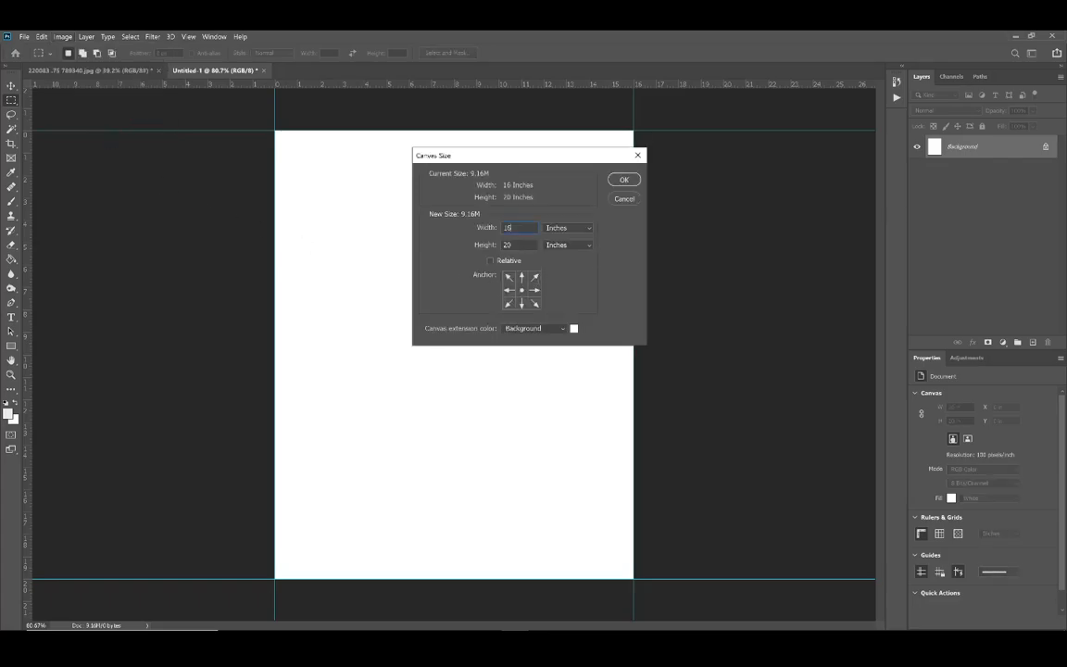
pyautogui.write('1')
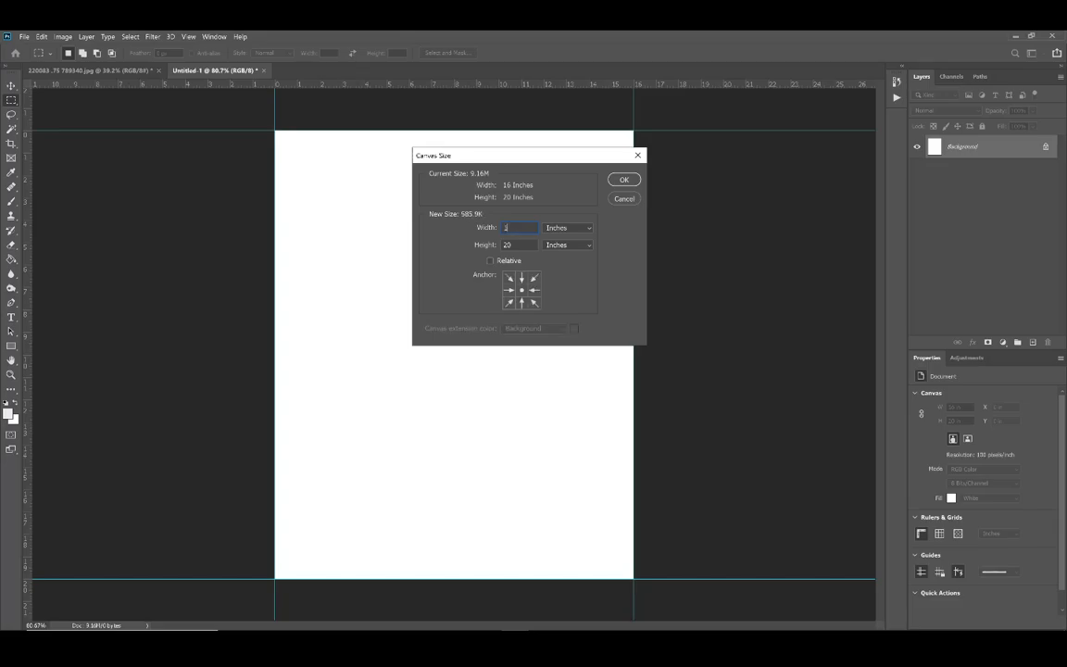
pyautogui.write('17')
pyautogui.press('BackSpace')
pyautogui.press('BackSpace')
pyautogui.write('7')
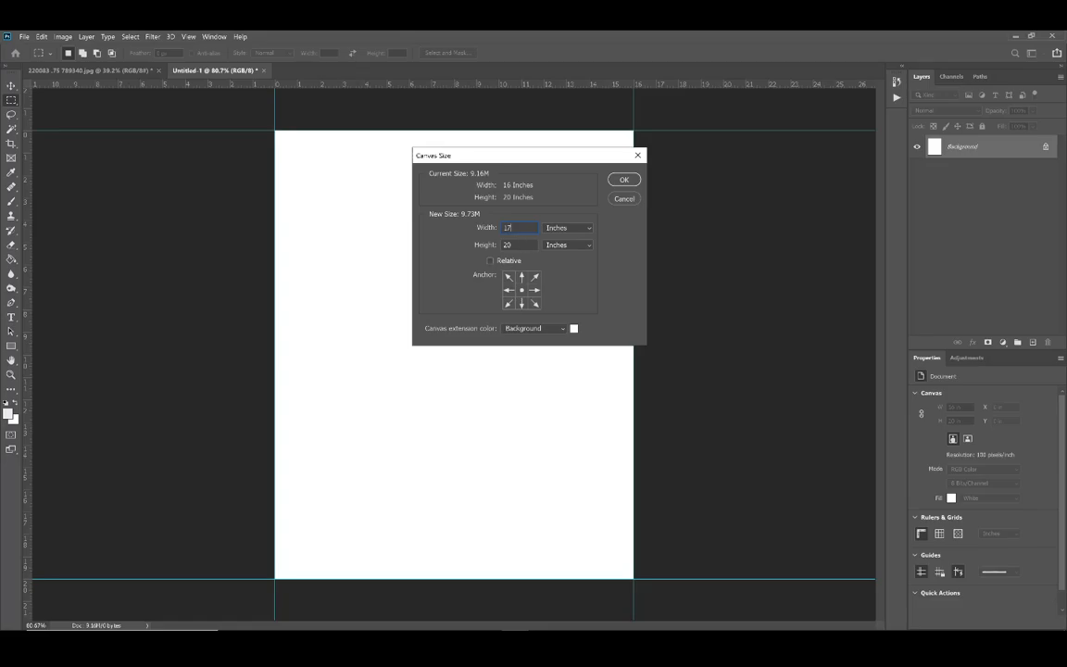
pyautogui.write('21')
pyautogui.press('Return')
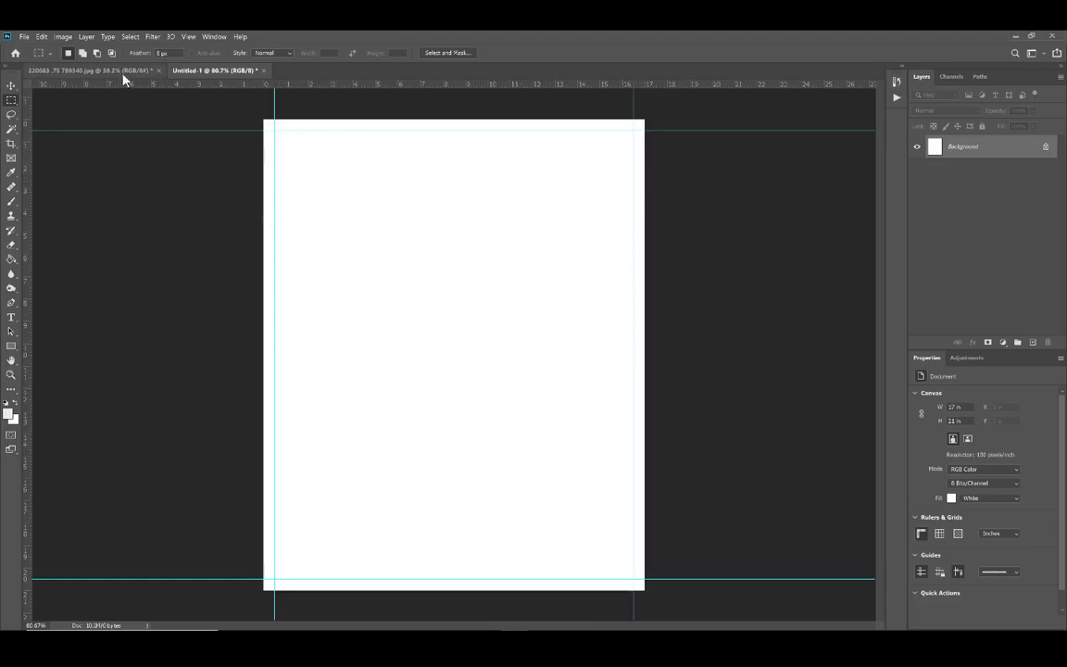
# Step: Copy the wood strip from its floating document window into the frame document and align it along the canvas's top edge
pyautogui.moveTo(121, 73); pyautogui.dragTo(74, 162)
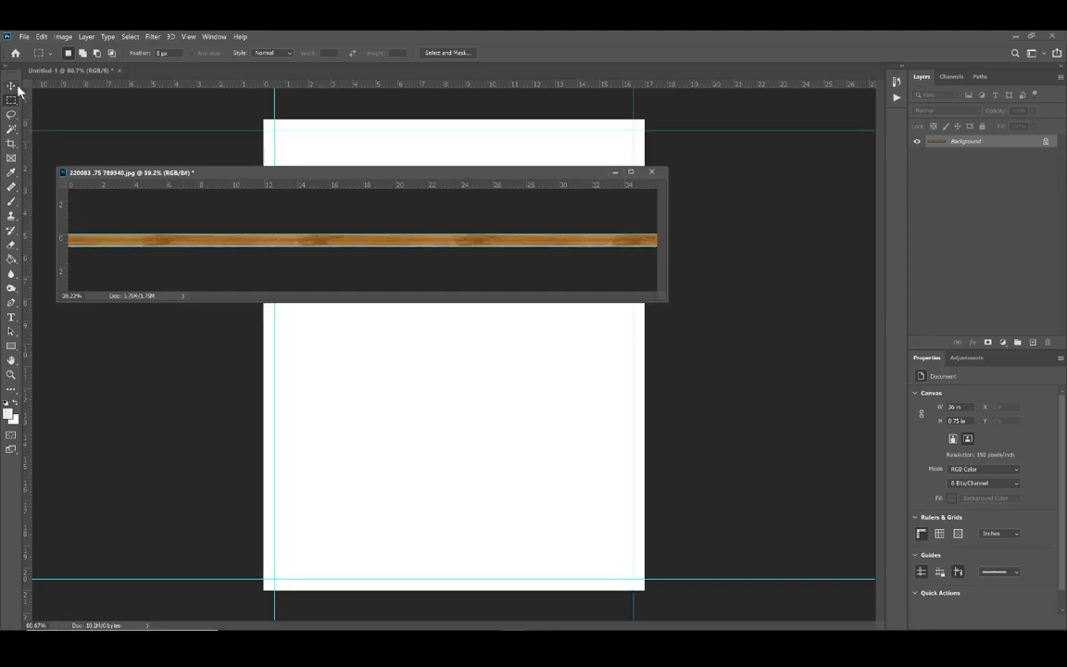
pyautogui.press('v')
pyautogui.moveTo(426, 248); pyautogui.dragTo(455, 162)
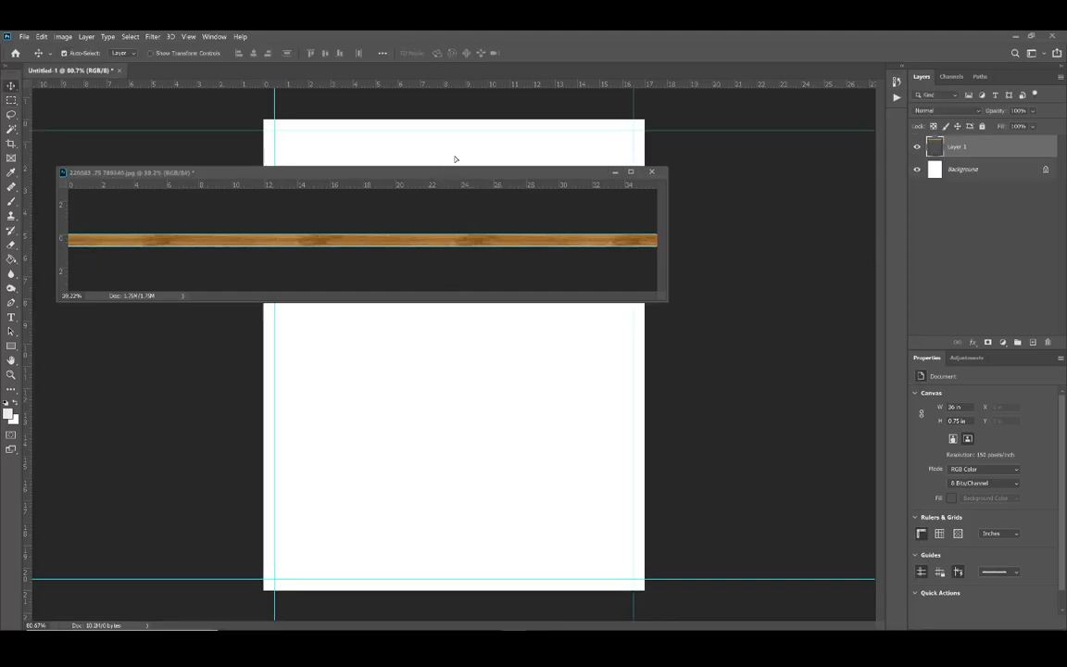
pyautogui.click(619, 176)
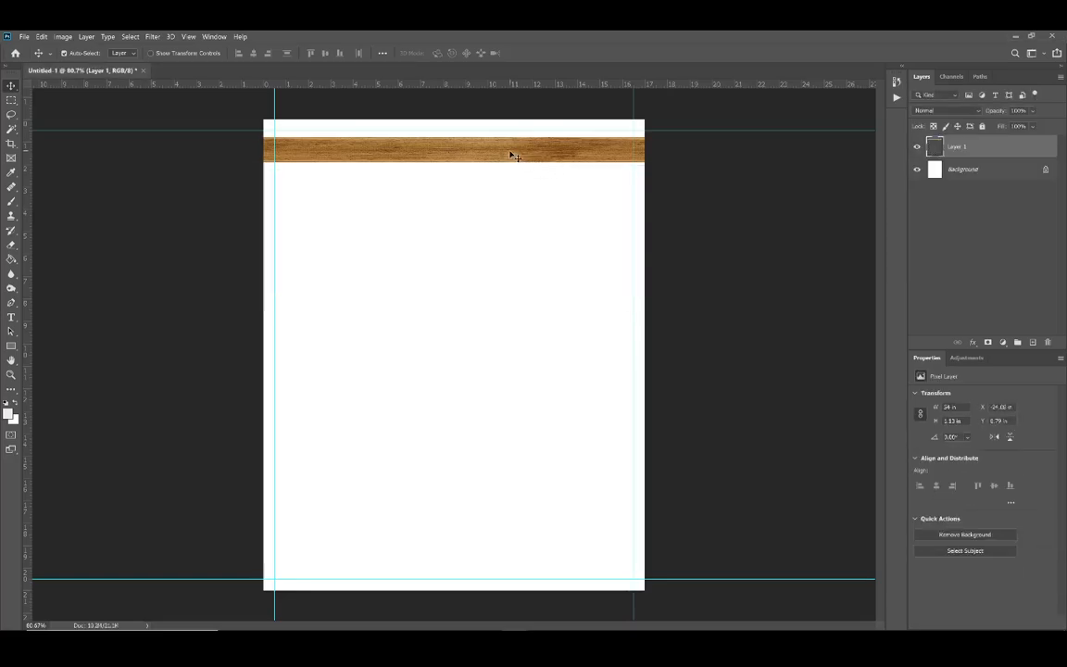
pyautogui.moveTo(510, 155); pyautogui.dragTo(616, 141)
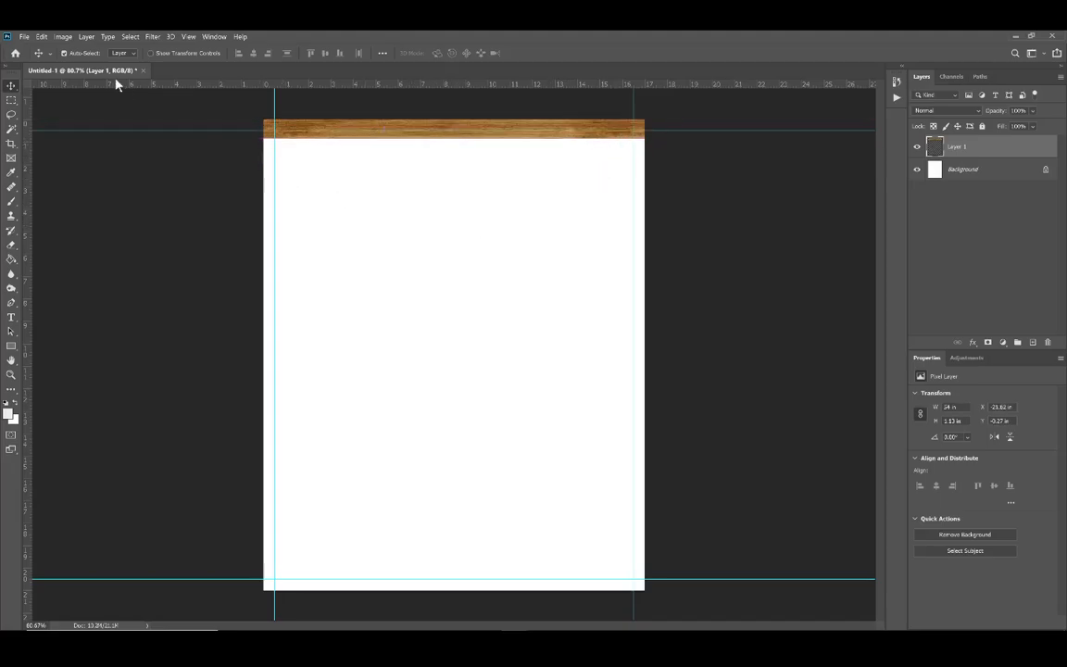
# Step: Float the frame document, restore the minimised wood strip document and set the strip image's resolution to 100 pixels/inch
pyautogui.moveTo(116, 79); pyautogui.dragTo(136, 113)
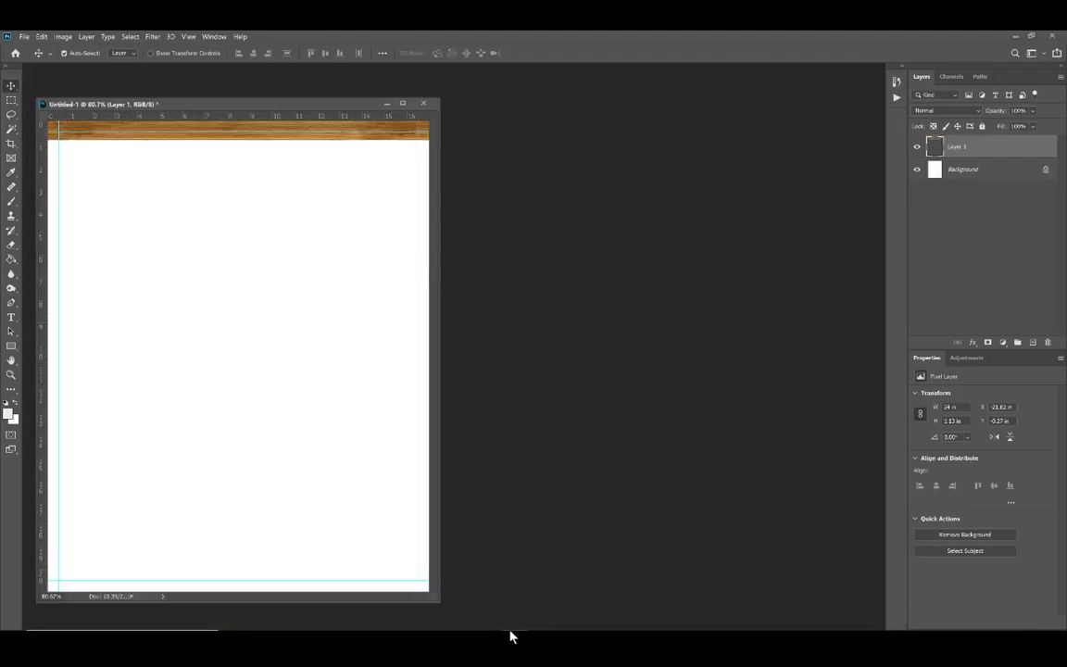
pyautogui.moveTo(480, 628)
pyautogui.moveTo(515, 618)
pyautogui.click(547, 569)
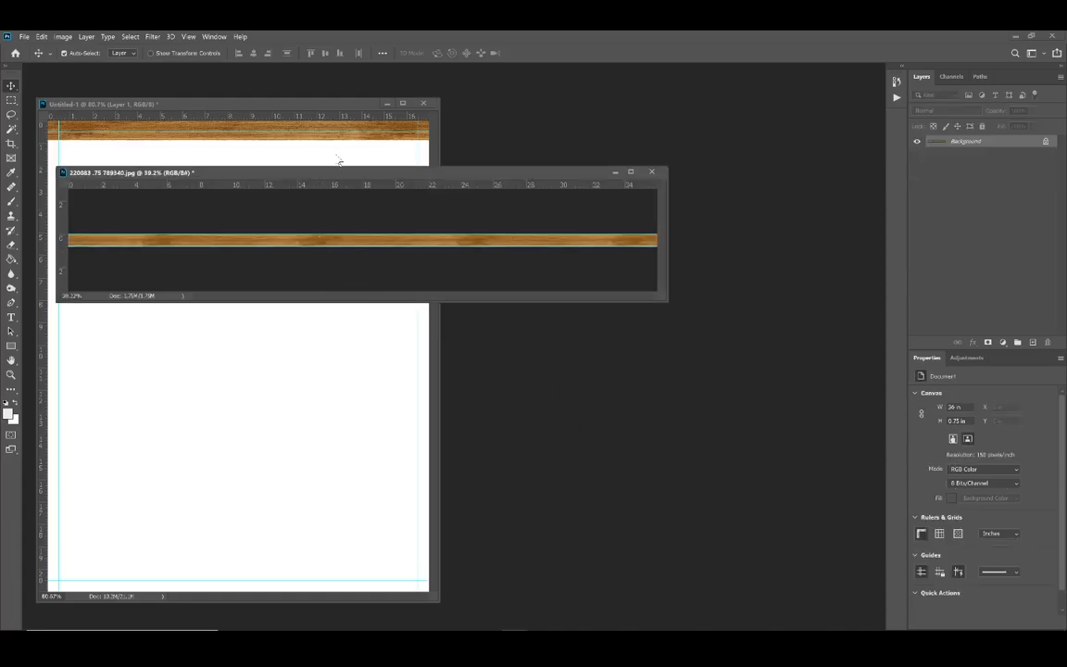
pyautogui.hotkey('ctrl', 'alt', 'i')
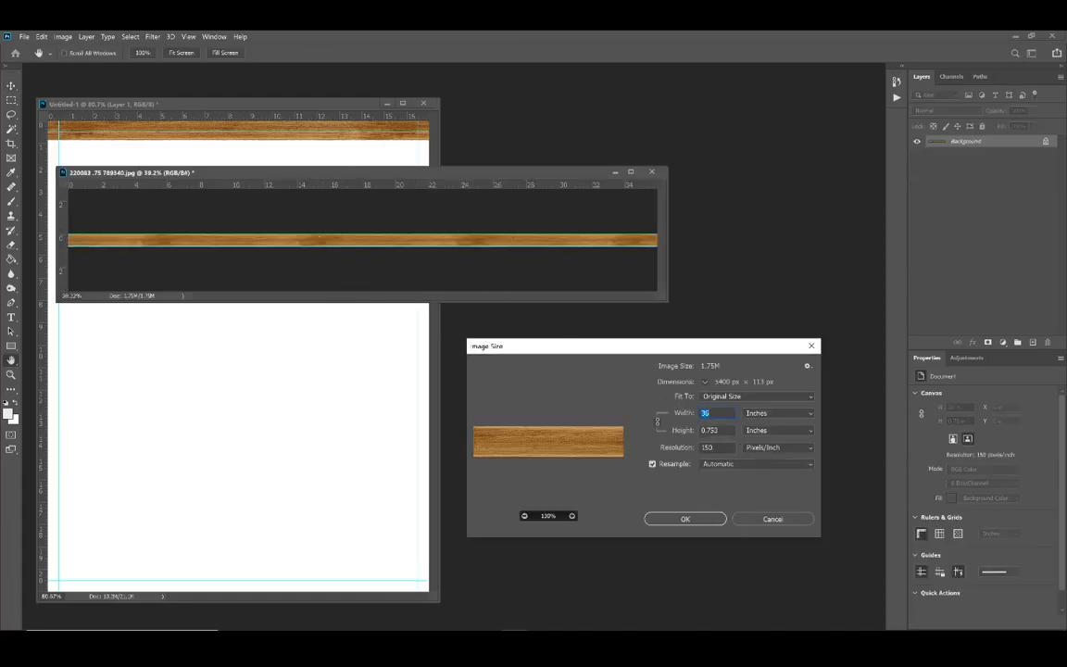
pyautogui.click(682, 447)
pyautogui.write('100')
pyautogui.press('Return')
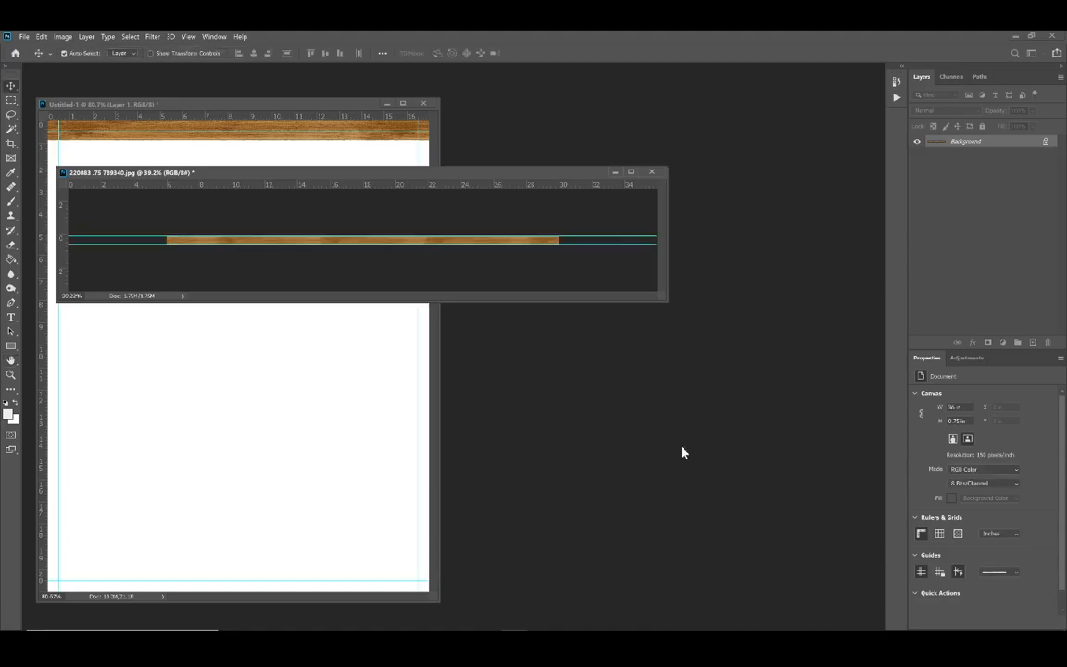
# Step: Replace the oversized strip in the frame document with the resampled wood strip, aligned along the canvas's top edge
pyautogui.click(284, 160)
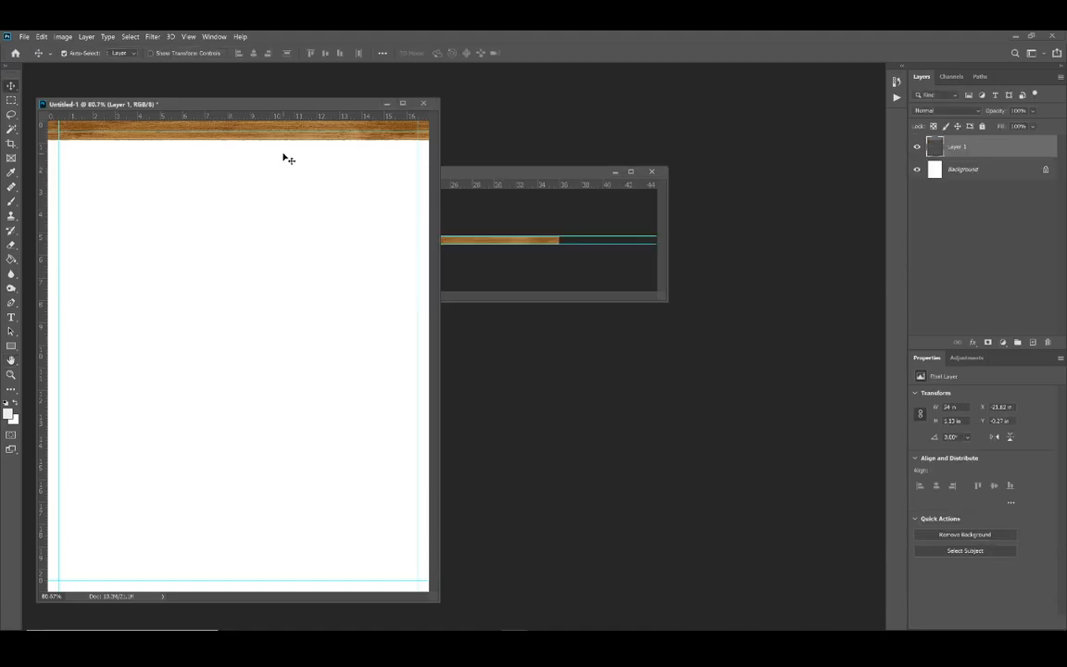
pyautogui.press('Delete')
pyautogui.moveTo(465, 245); pyautogui.dragTo(334, 153)
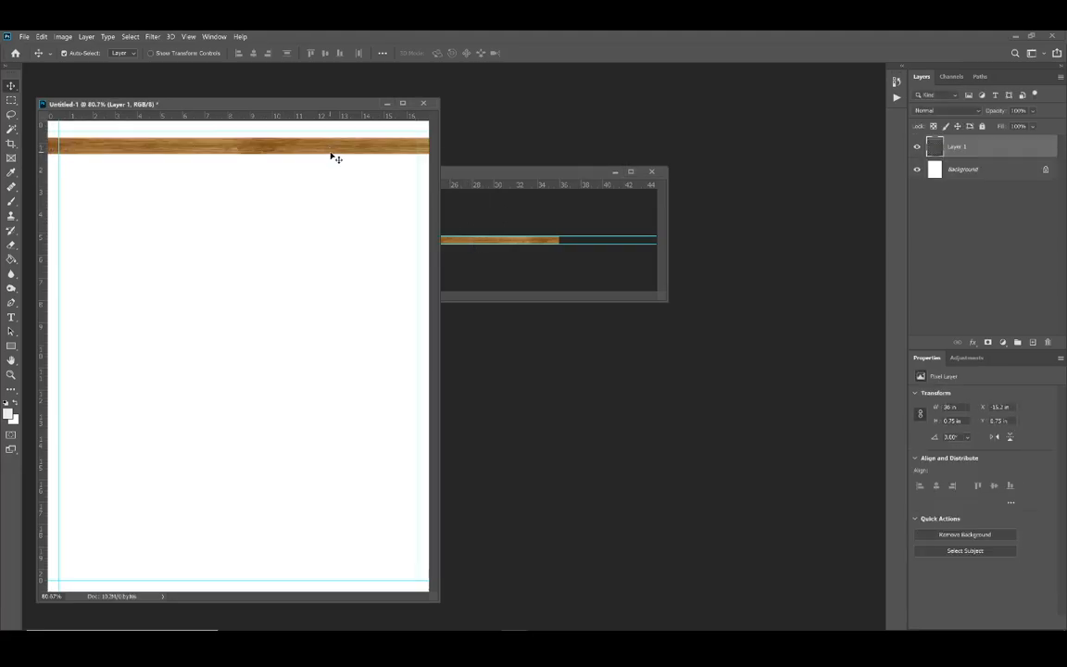
pyautogui.press('f')
pyautogui.moveTo(503, 152); pyautogui.dragTo(512, 126)
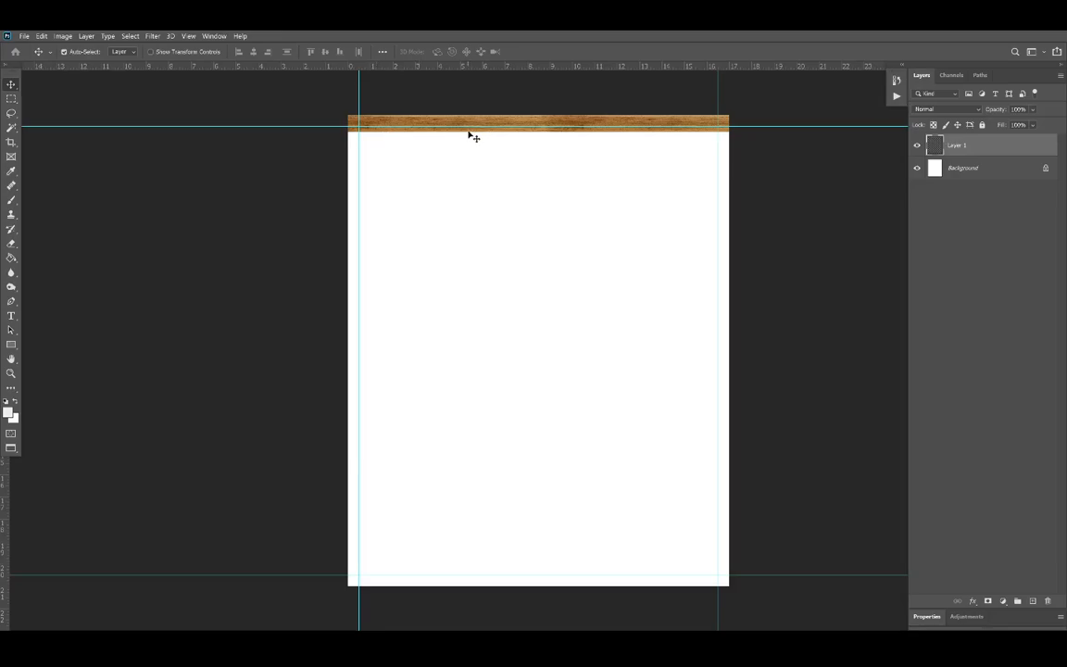
pyautogui.moveTo(472, 136)
pyautogui.mouseDown()
pyautogui.moveTo(564, 136)
pyautogui.moveTo(459, 136)
pyautogui.mouseUp()
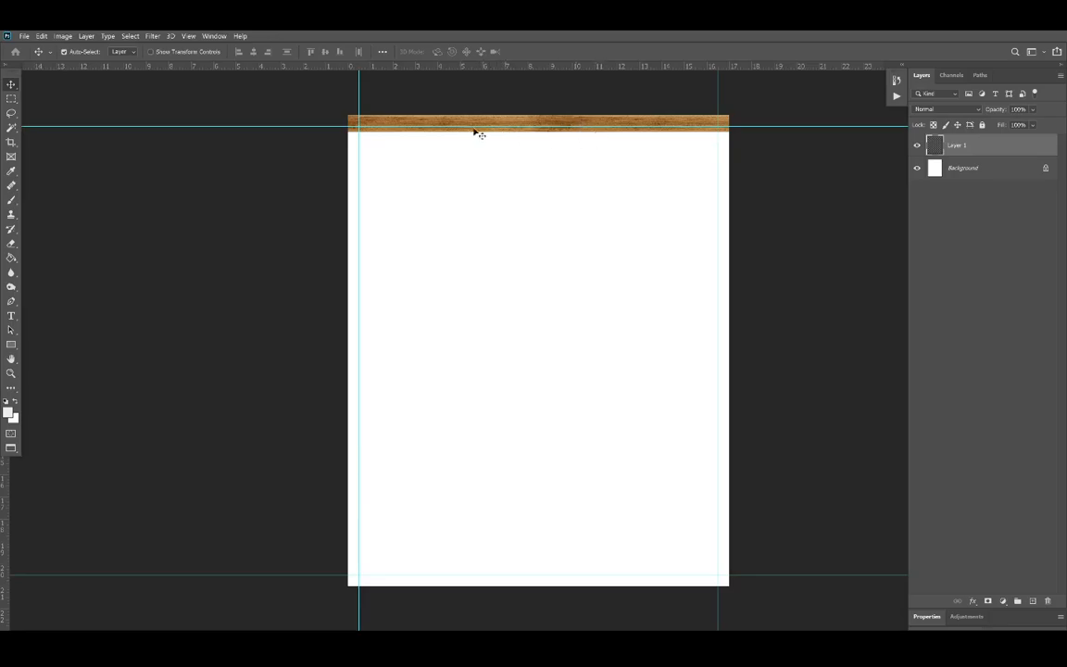
# Step: Duplicate the top rail layer within the frame document, keeping the default copy name
pyautogui.rightClick(977, 148)
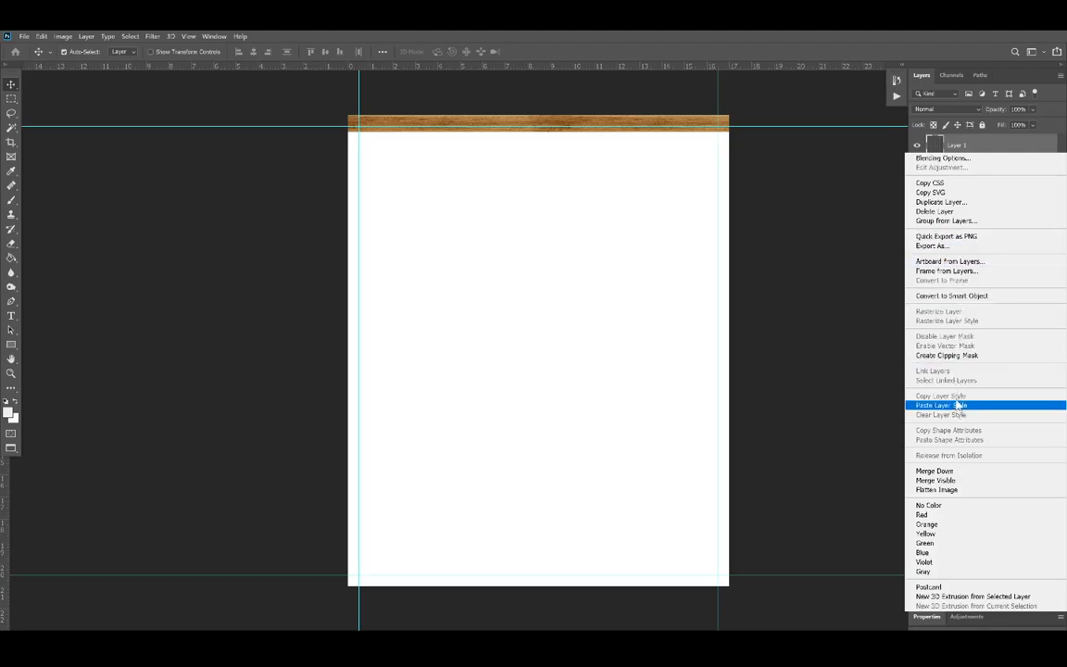
pyautogui.rightClick(557, 120)
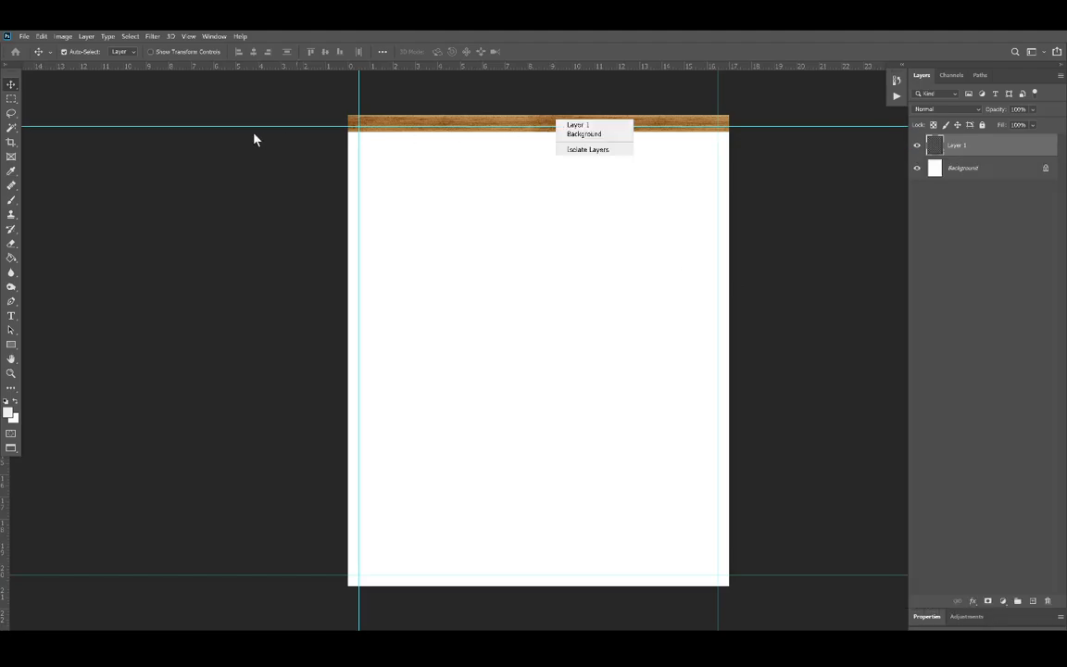
pyautogui.click(11, 98)
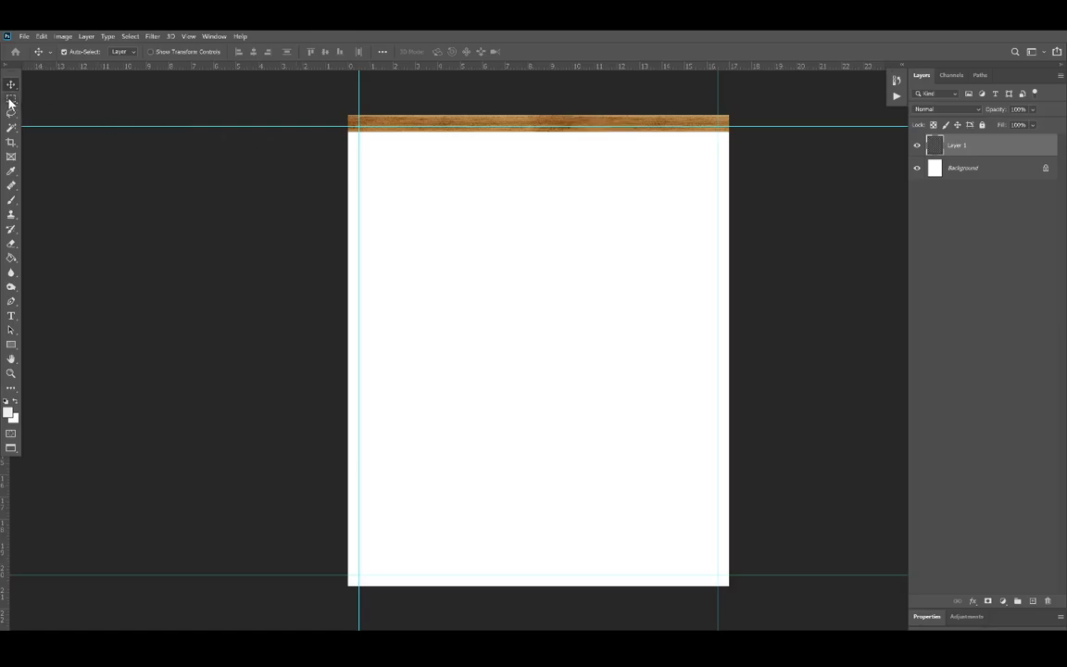
pyautogui.rightClick(536, 125)
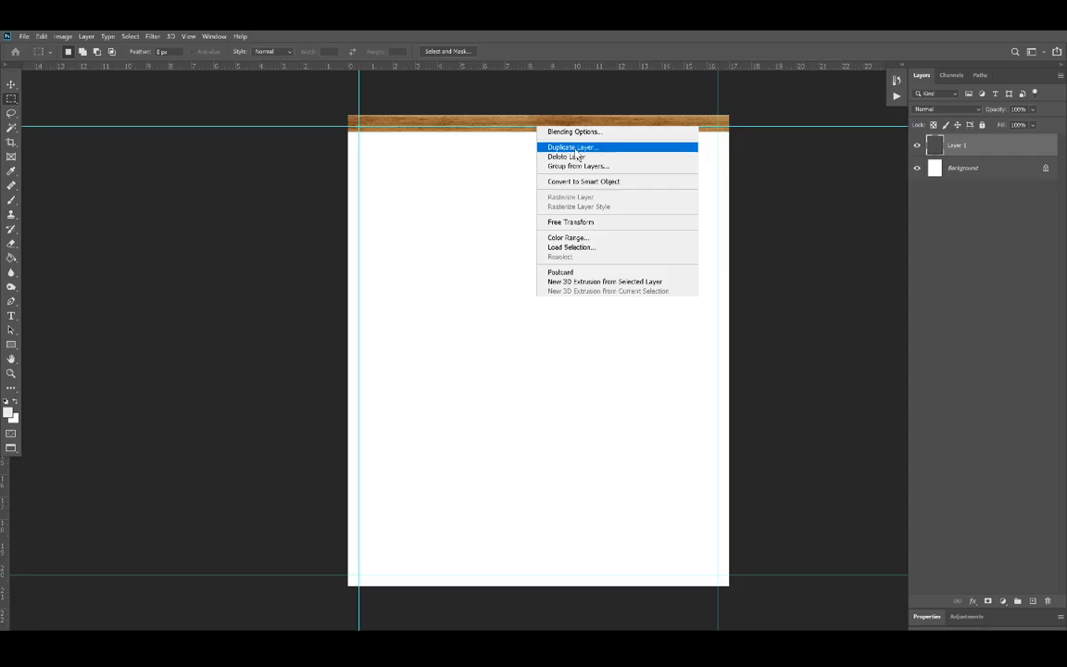
pyautogui.click(576, 148)
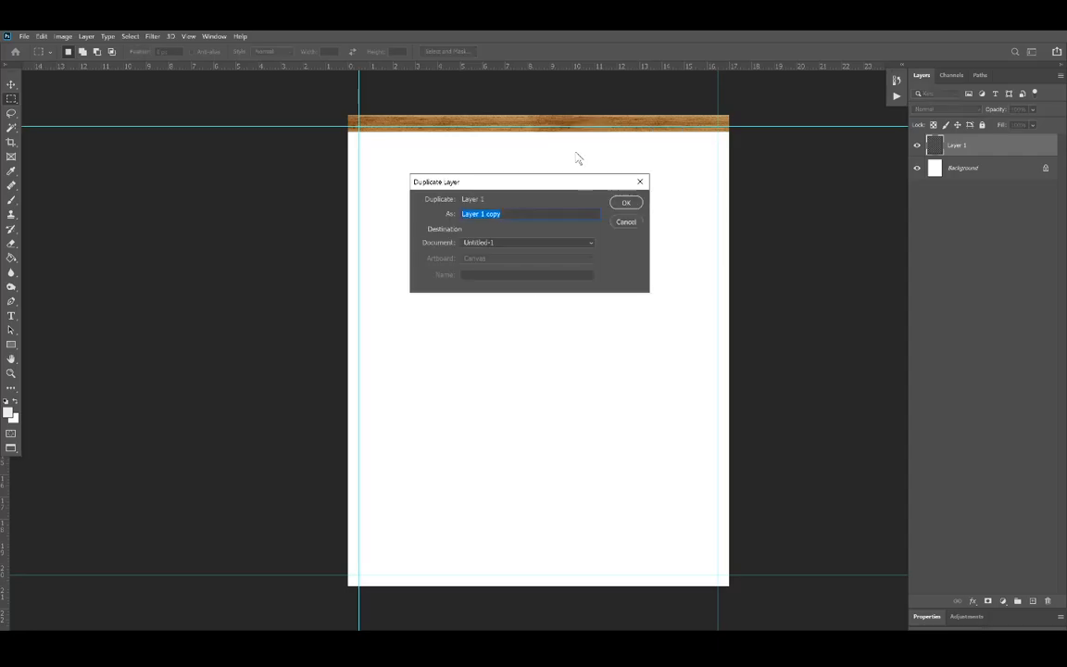
pyautogui.click(626, 202)
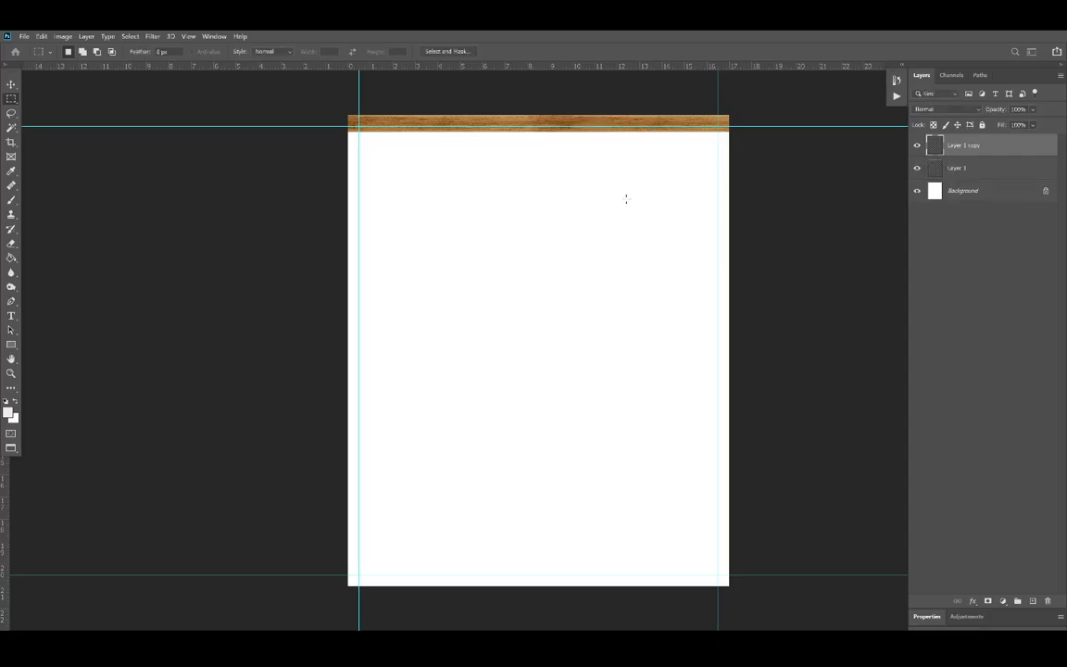
# Step: Rotate the duplicated rail 90° clockwise and position it along the canvas's right edge with Free Transform
pyautogui.rightClick(639, 129)
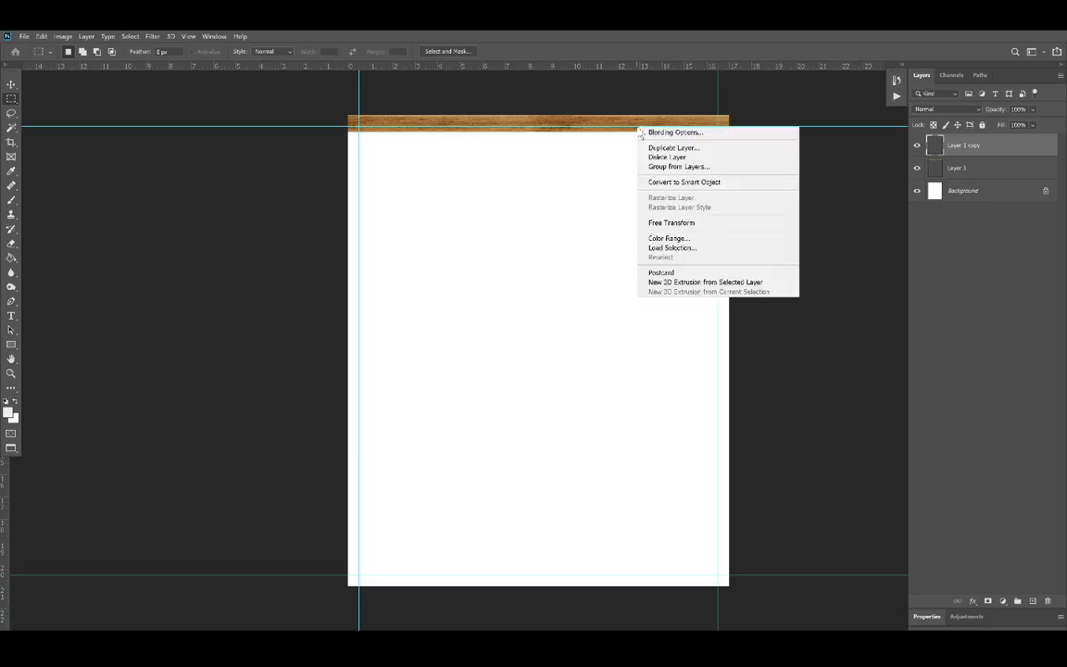
pyautogui.click(686, 222)
pyautogui.rightClick(644, 125)
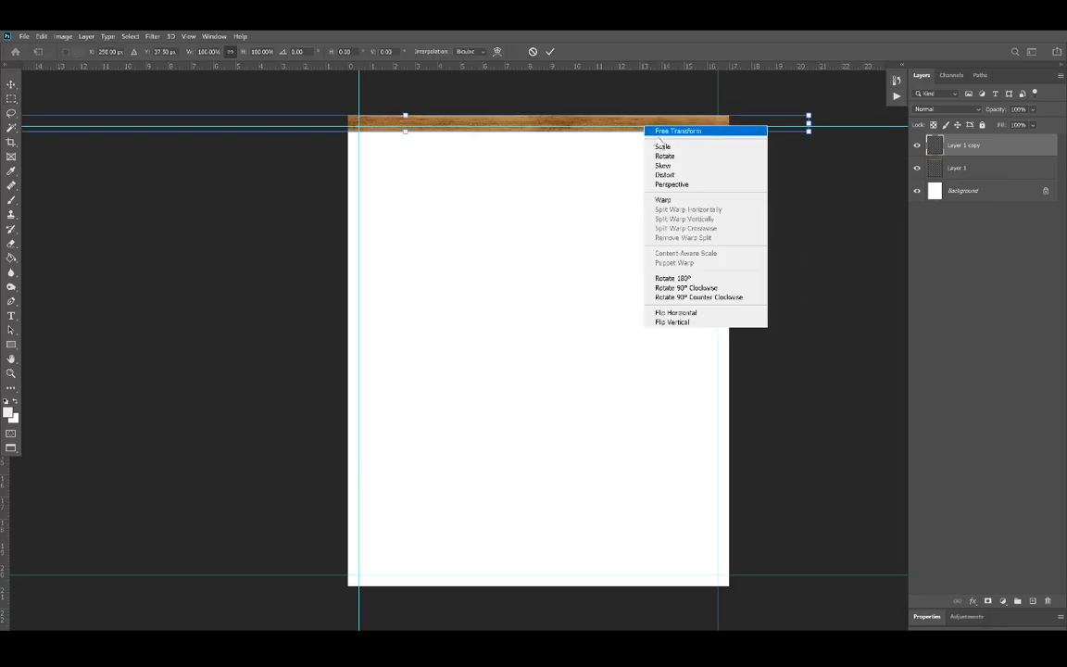
pyautogui.click(692, 288)
pyautogui.moveTo(412, 201); pyautogui.dragTo(725, 316)
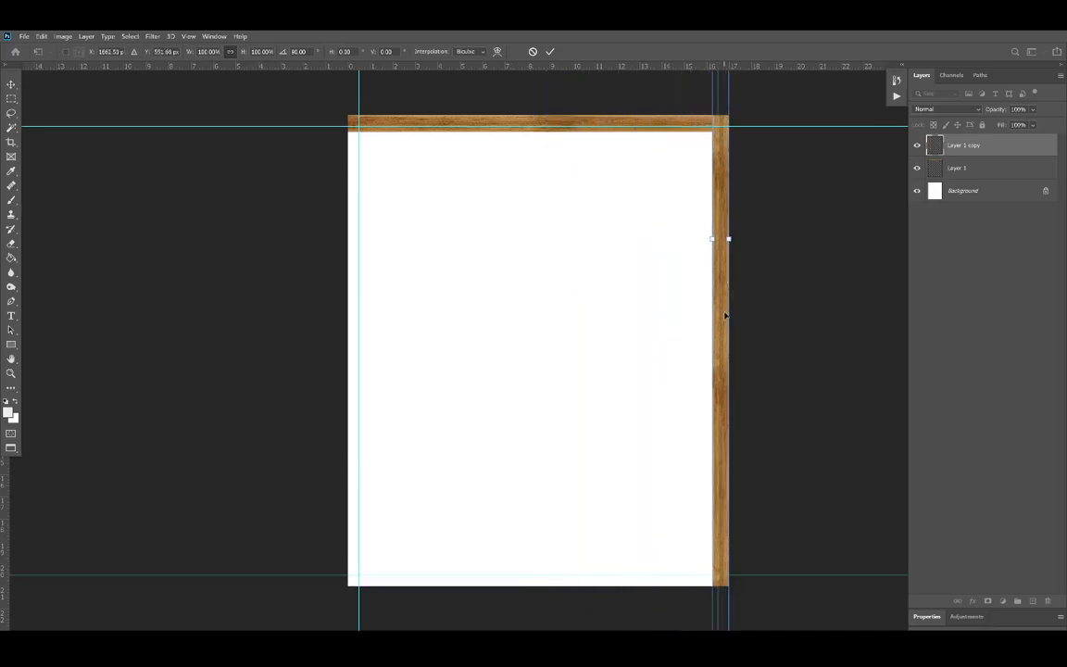
pyautogui.press('Return')
# Step: Duplicate the vertical right rail layer within the frame document, keeping the default copy name
pyautogui.rightClick(721, 308)
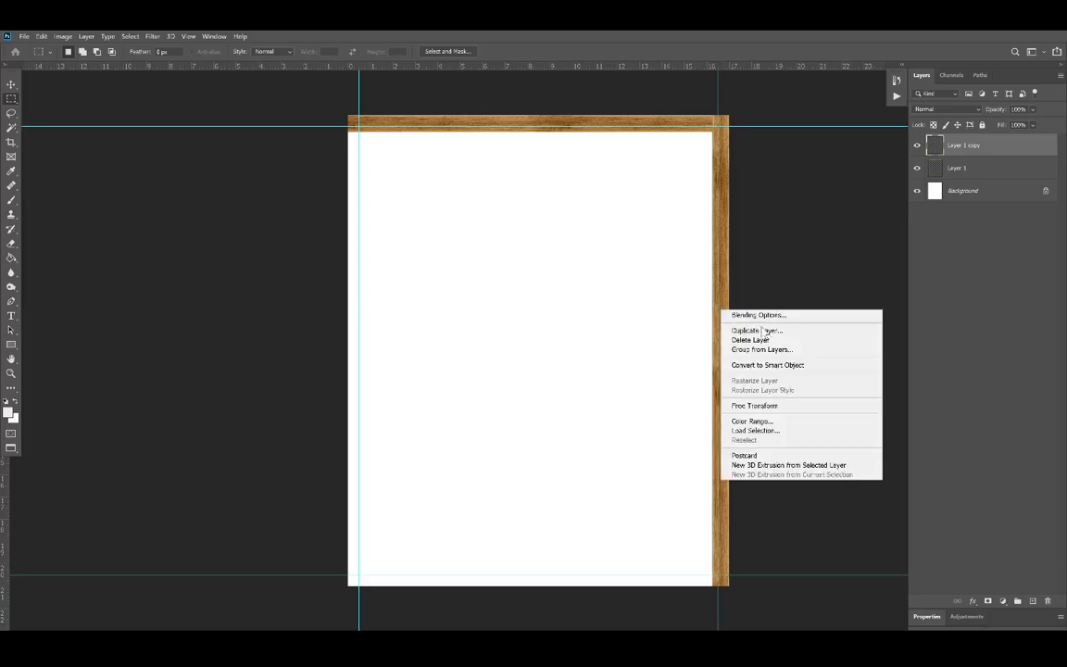
pyautogui.click(770, 332)
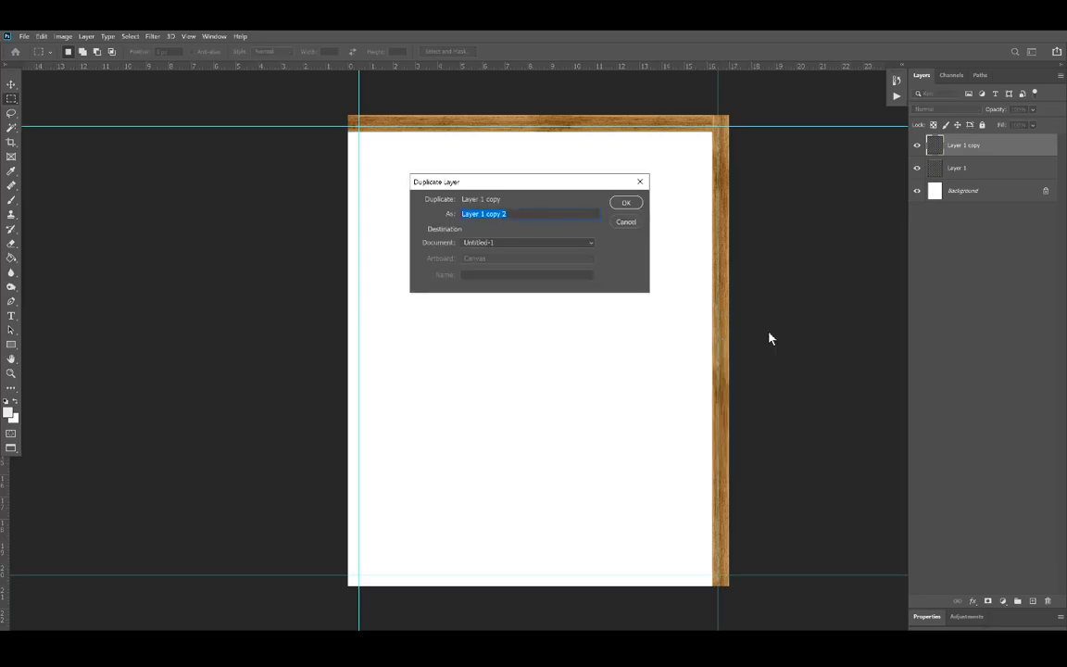
pyautogui.click(627, 203)
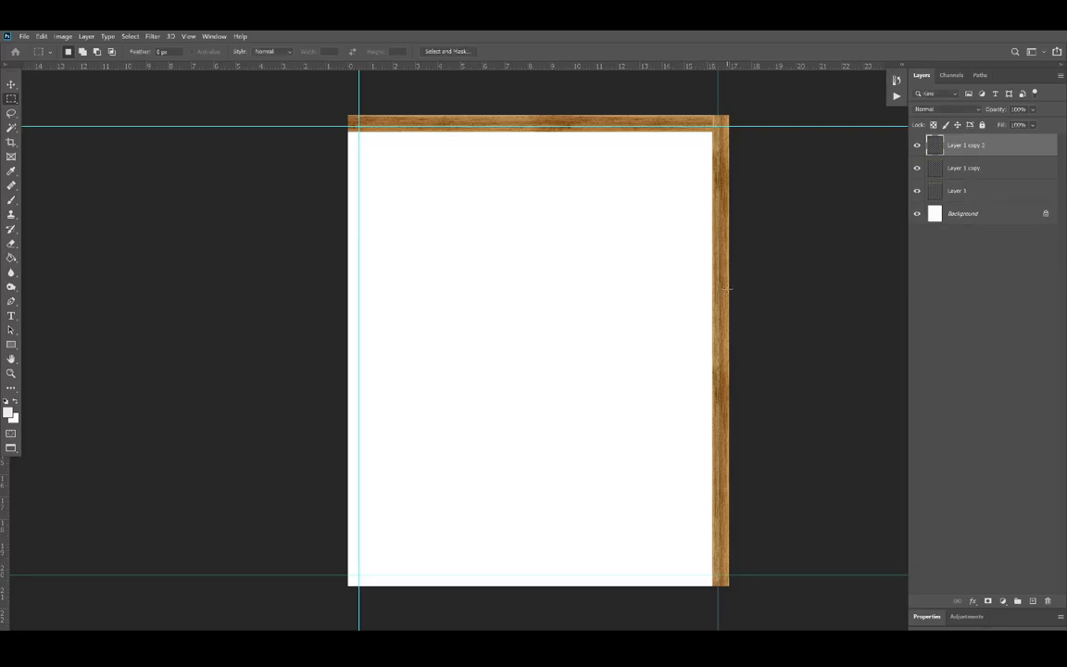
# Step: Rotate the duplicated rail 90° clockwise and position it along the canvas's bottom edge with Free Transform
pyautogui.rightClick(726, 288)
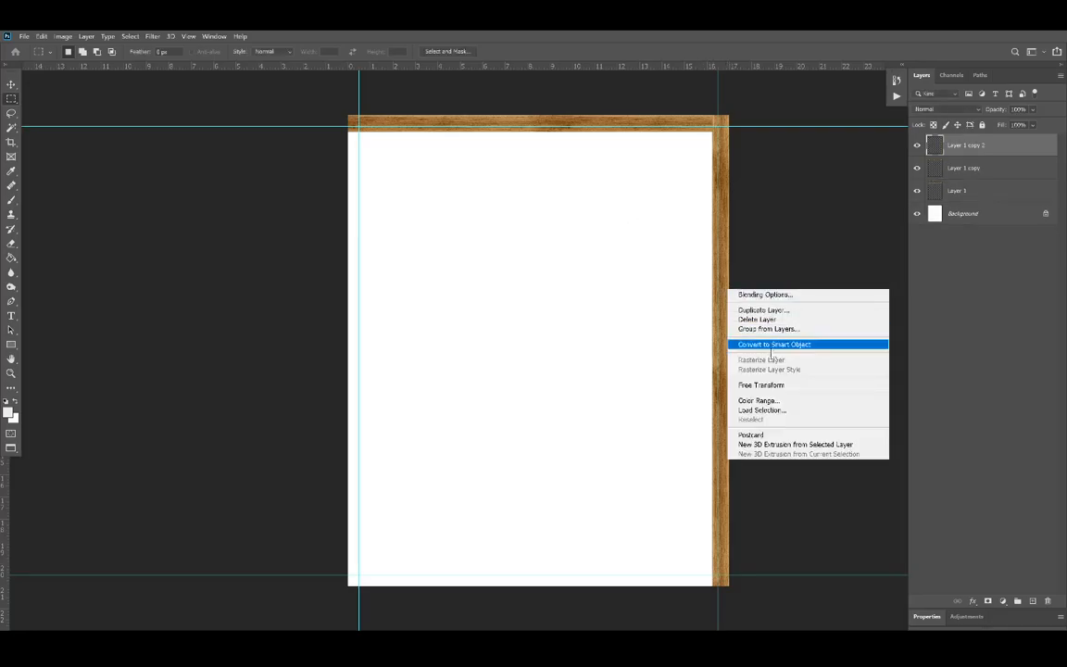
pyautogui.click(759, 385)
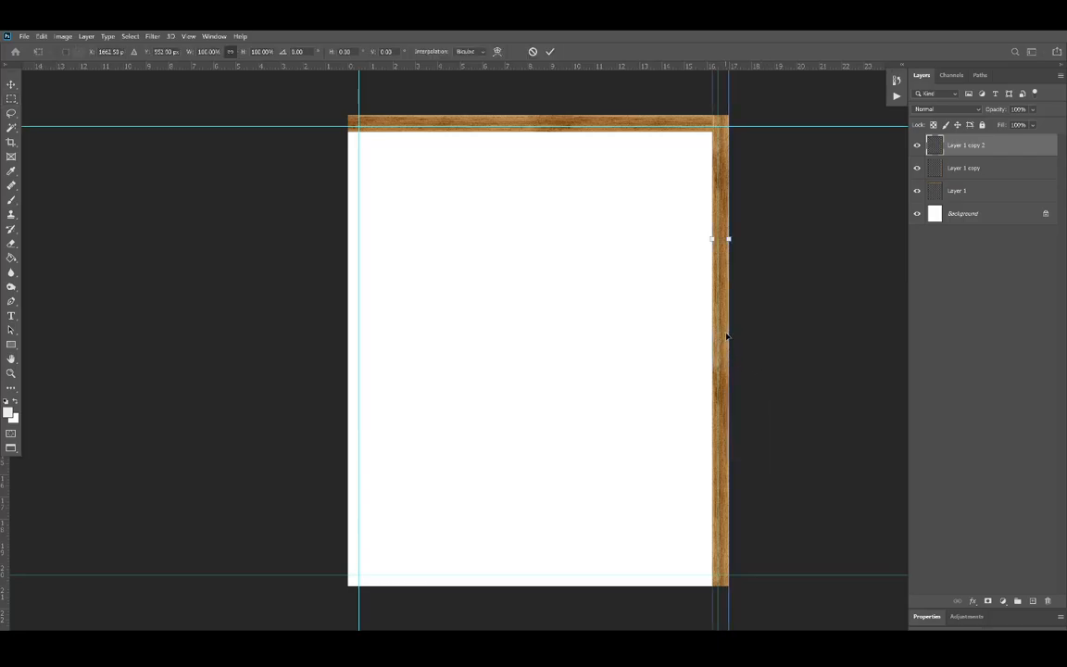
pyautogui.rightClick(726, 337)
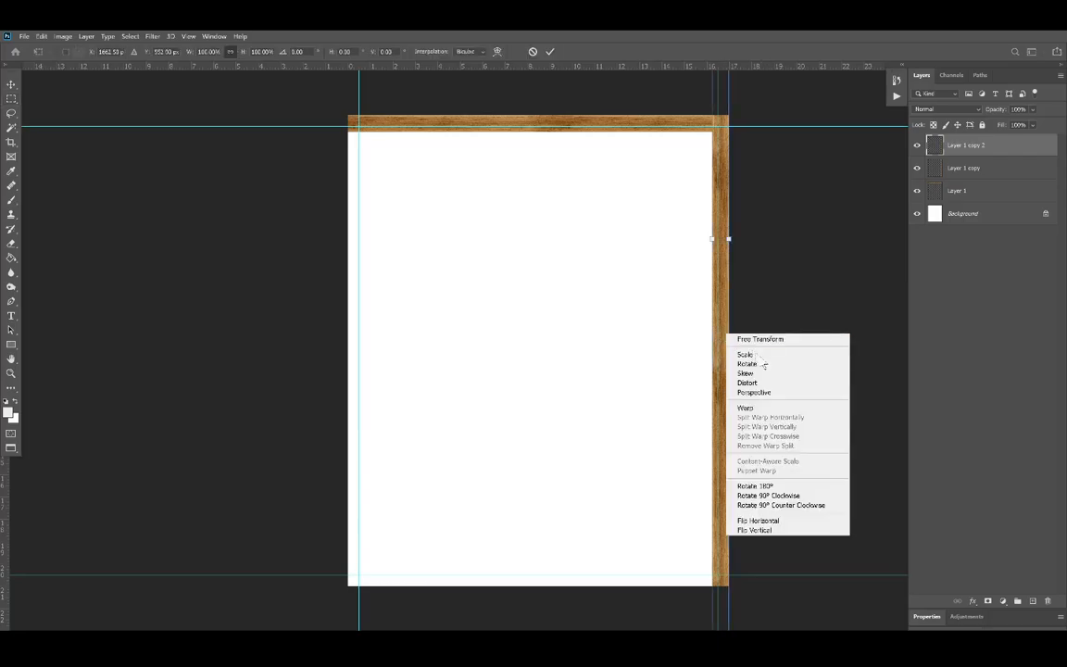
pyautogui.click(786, 497)
pyautogui.moveTo(654, 243); pyautogui.dragTo(510, 582)
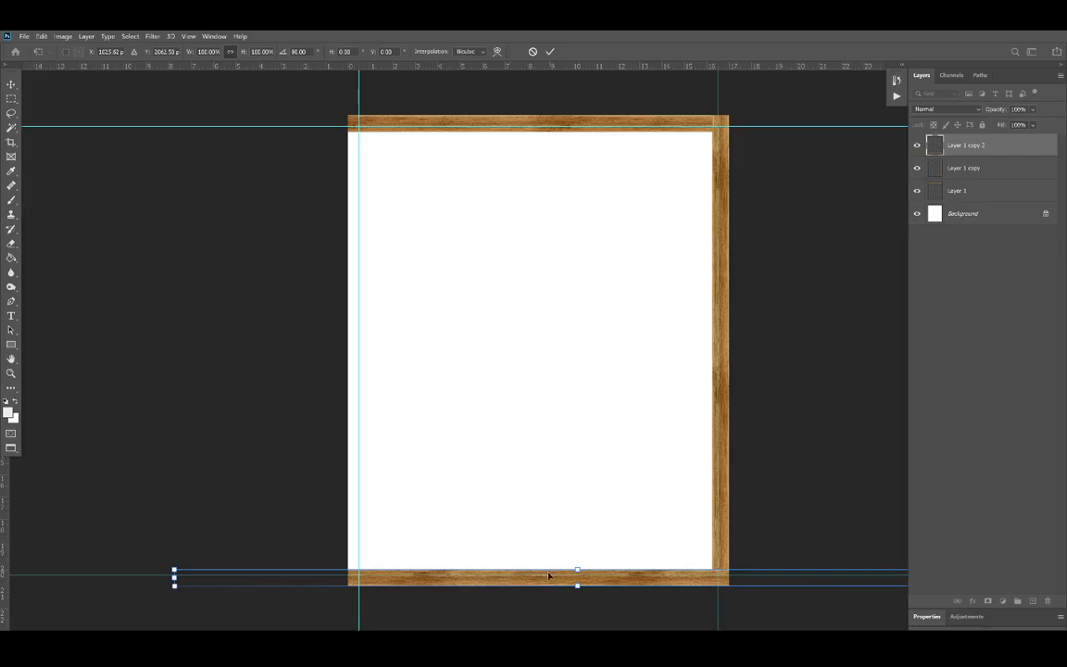
pyautogui.moveTo(538, 581)
pyautogui.mouseDown()
pyautogui.moveTo(469, 580)
pyautogui.moveTo(547, 581)
pyautogui.mouseUp()
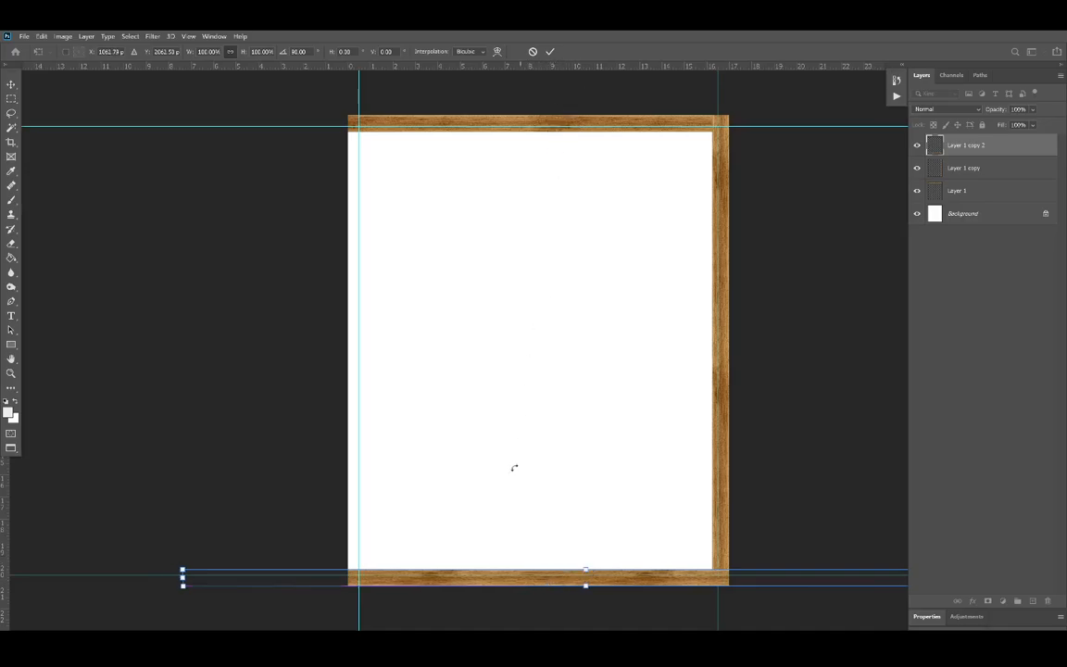
pyautogui.press('Return')
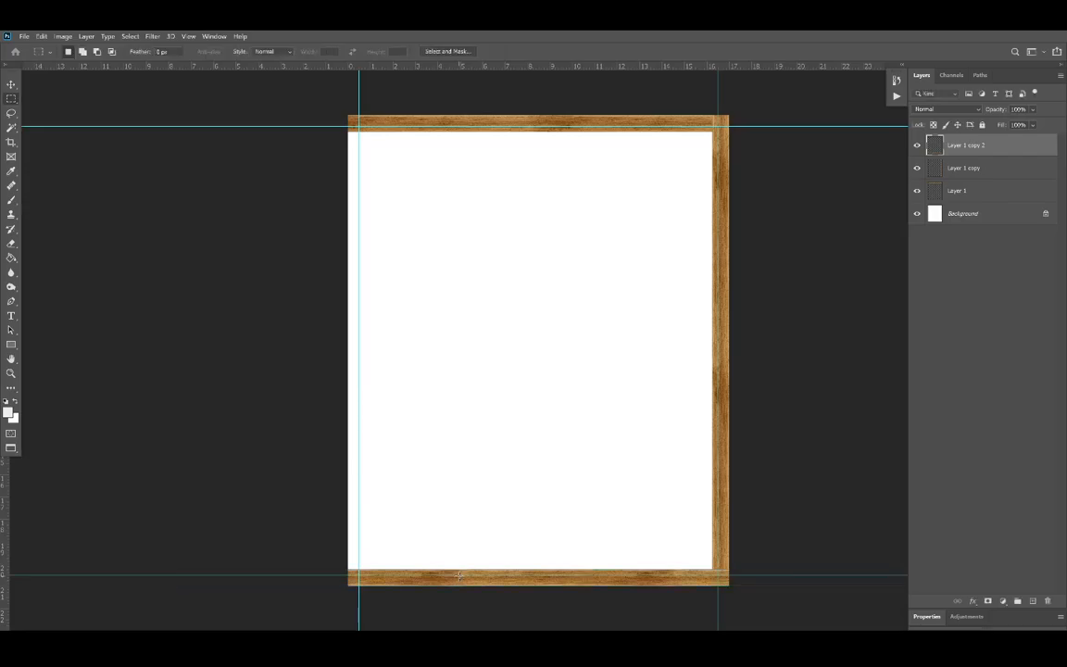
# Step: Duplicate the bottom rail layer, keeping the default copy name
pyautogui.rightClick(562, 586)
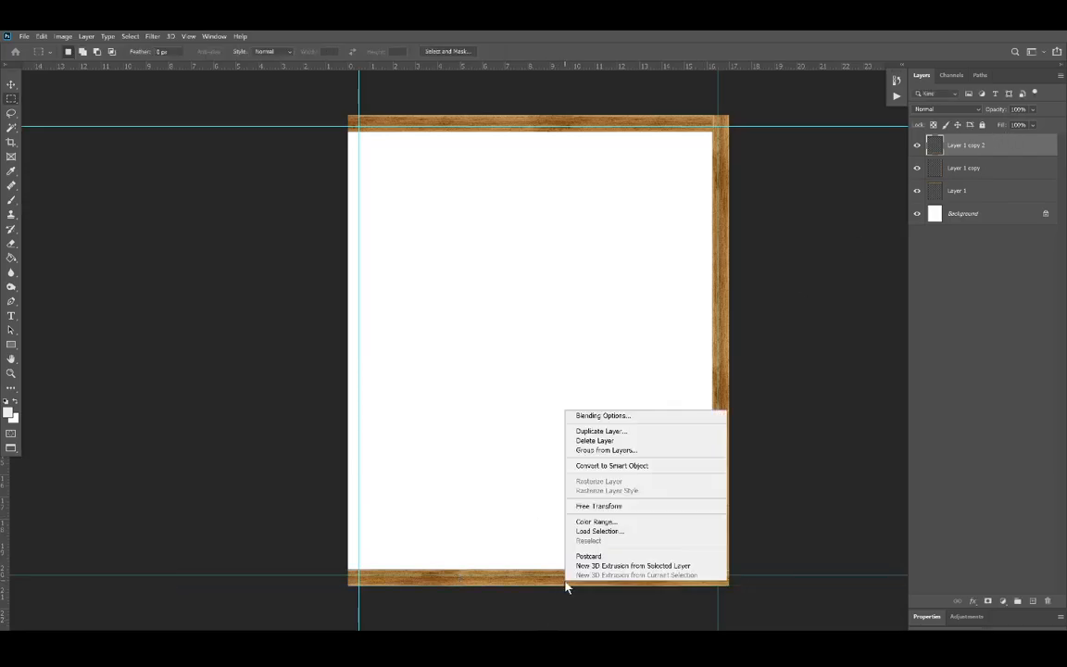
pyautogui.click(603, 432)
pyautogui.press('Return')
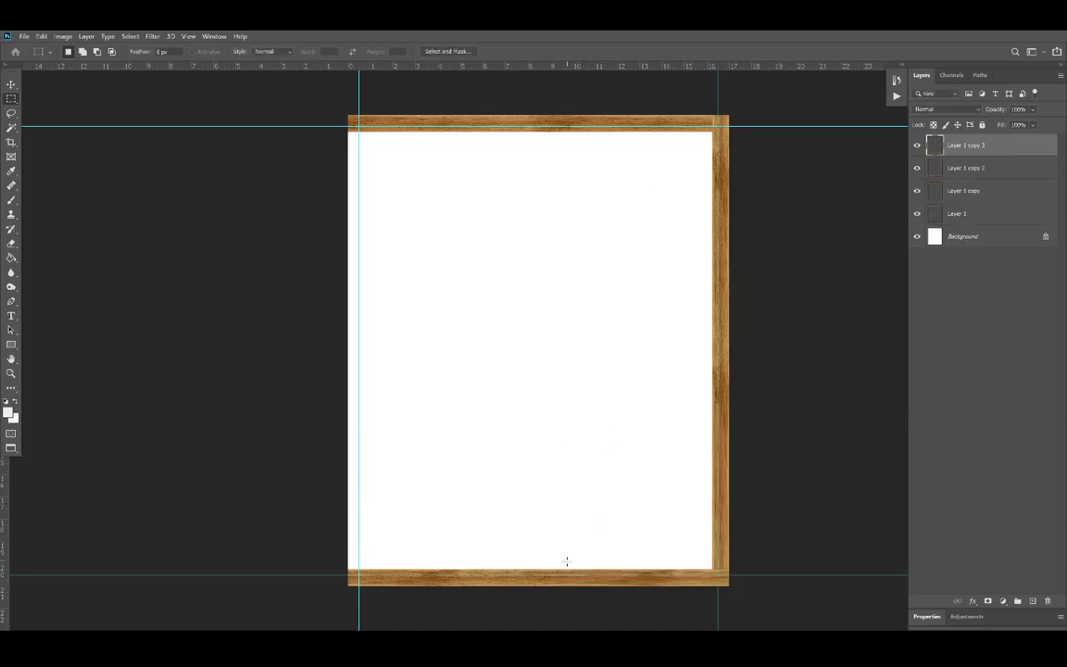
# Step: Rotate the copied bottom rail 90° clockwise and align it along the canvas's left edge
pyautogui.rightClick(556, 577)
pyautogui.click(579, 502)
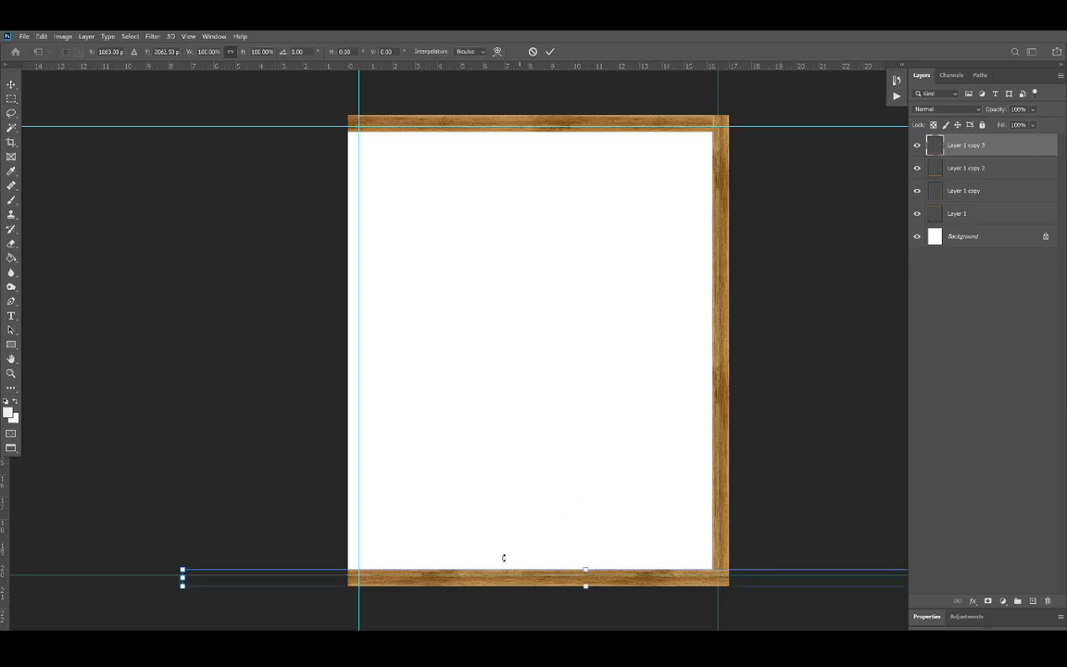
pyautogui.rightClick(479, 577)
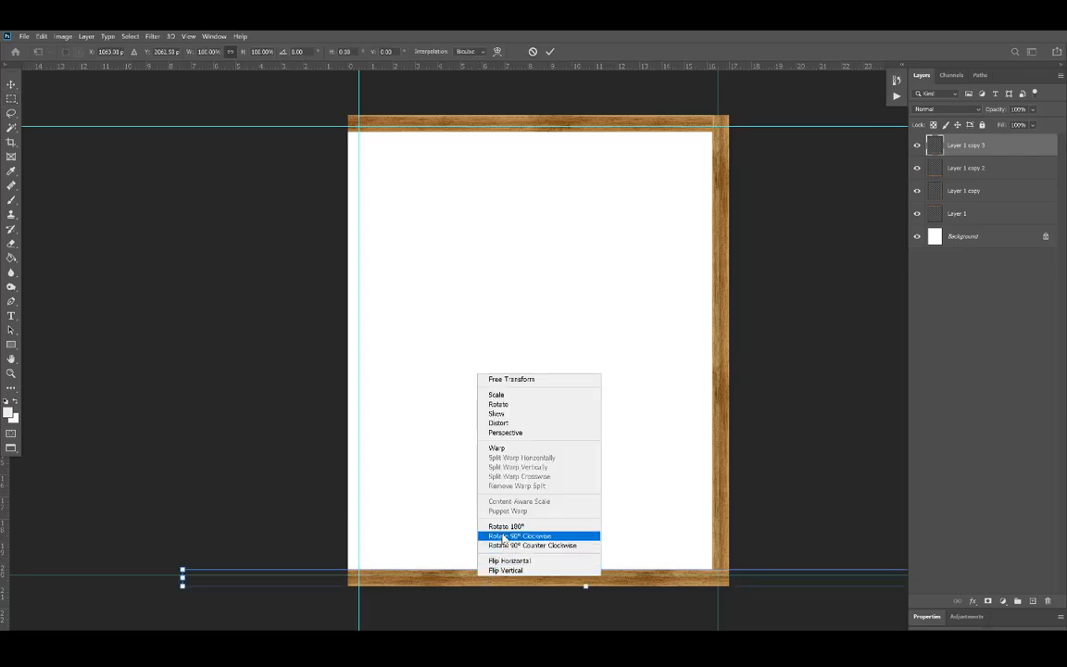
pyautogui.click(464, 534)
pyautogui.moveTo(586, 521); pyautogui.dragTo(357, 388)
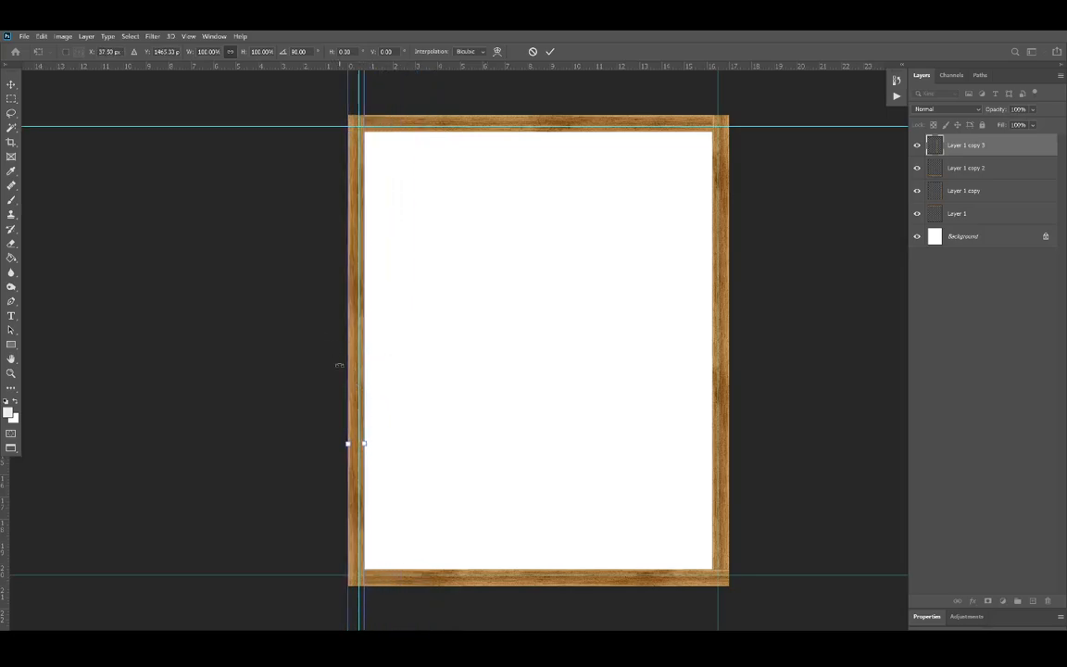
pyautogui.press('Return')
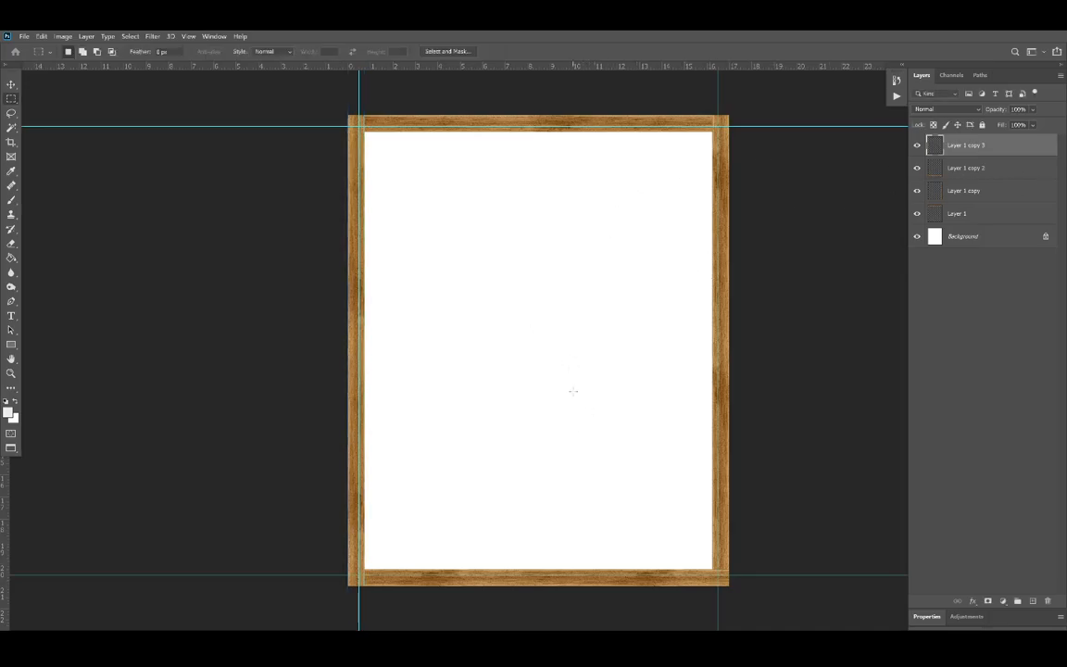
# Step: Examine the frame's upper-left corner and rail overlaps with the guides hidden, and show the guides again
pyautogui.hotkey('ctrl', ';')
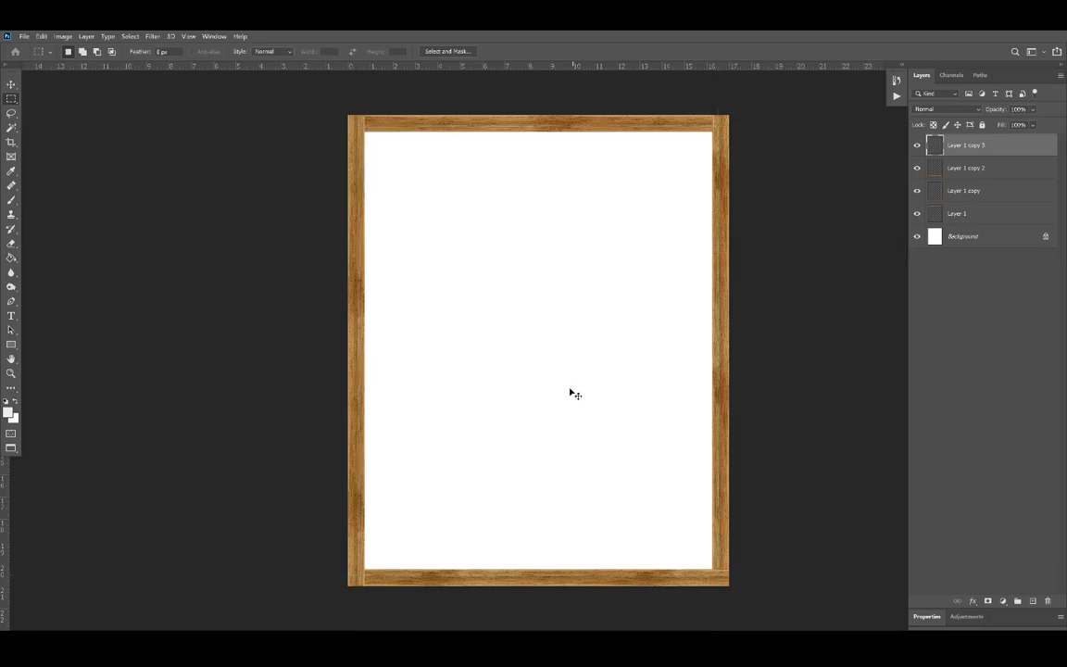
pyautogui.scroll(5, 378, 104)
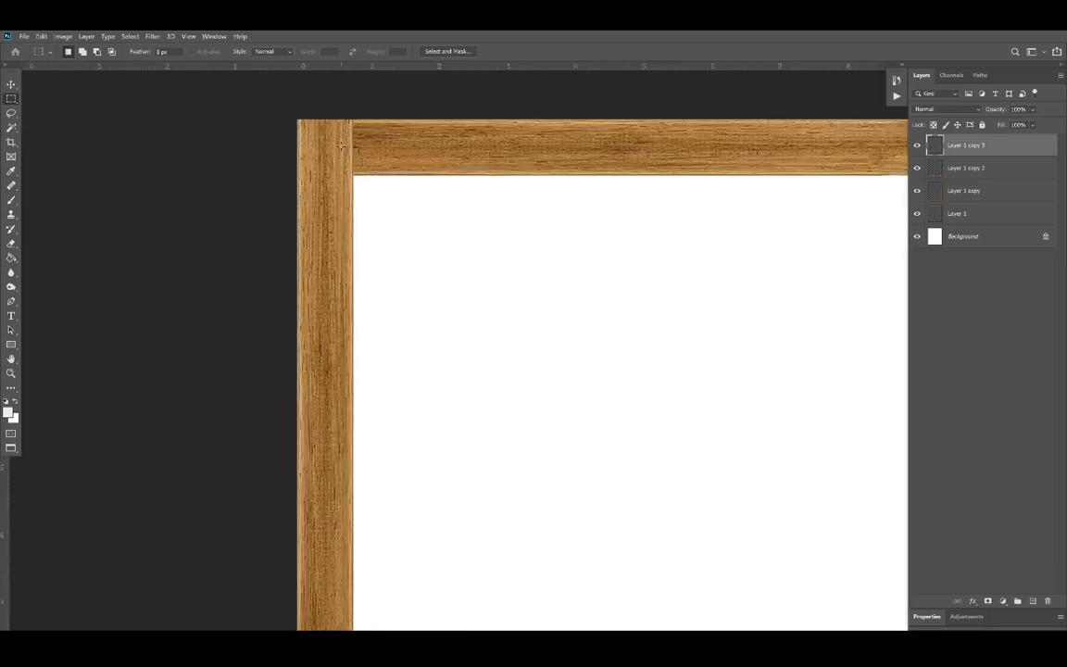
pyautogui.scroll(-2, 406, 192)
pyautogui.scroll(-3, 404, 192)
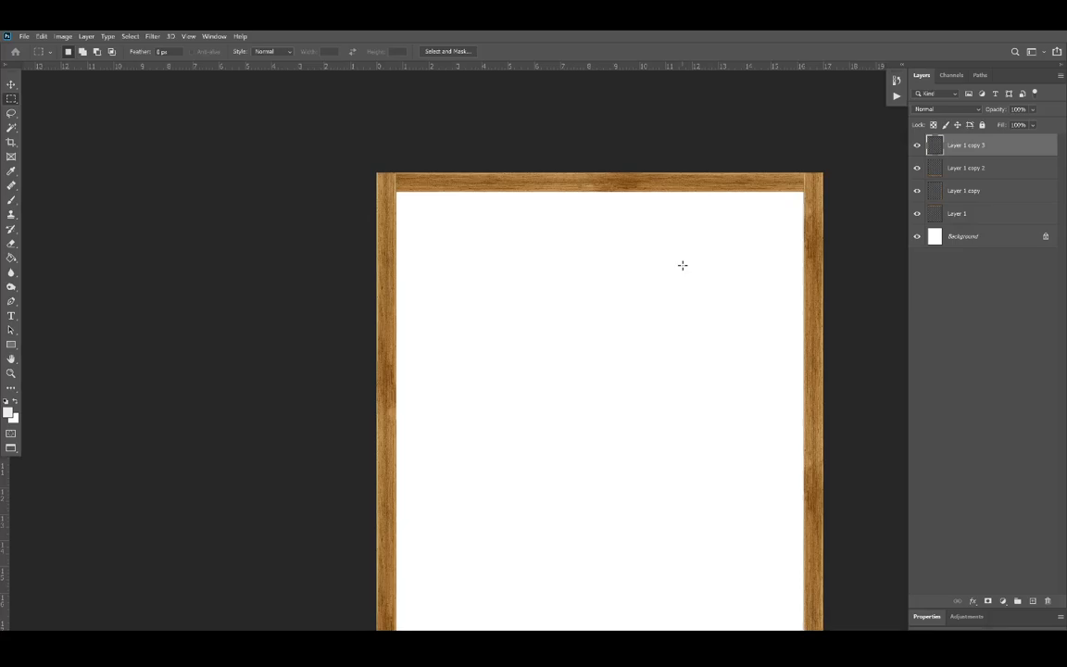
pyautogui.hotkey('ctrl', ';')
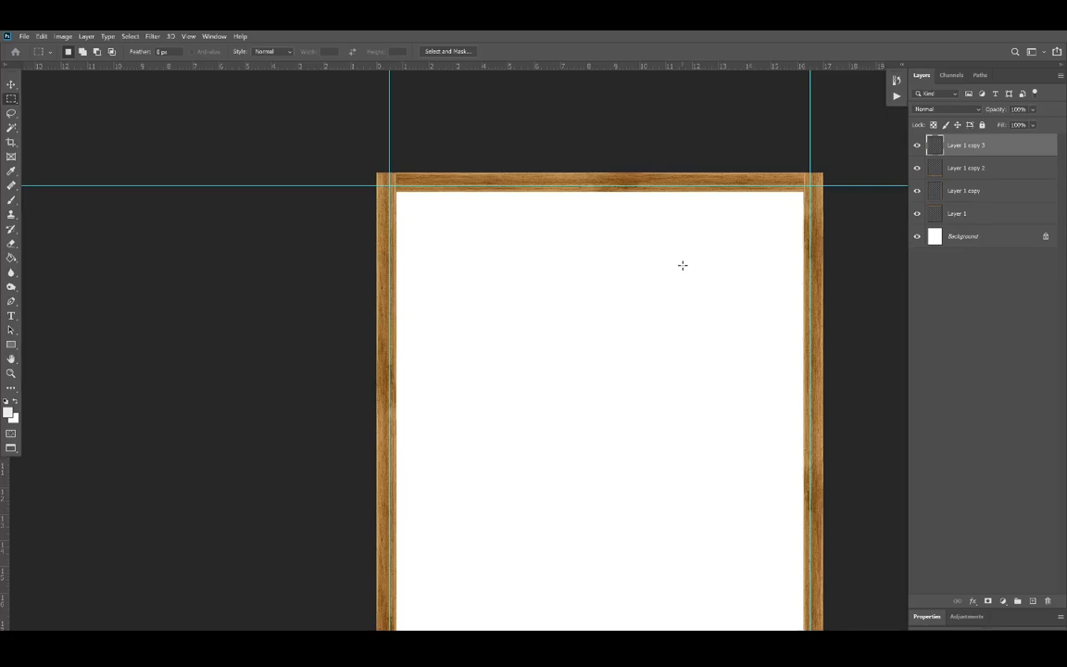
pyautogui.scroll(-3, 584, 269)
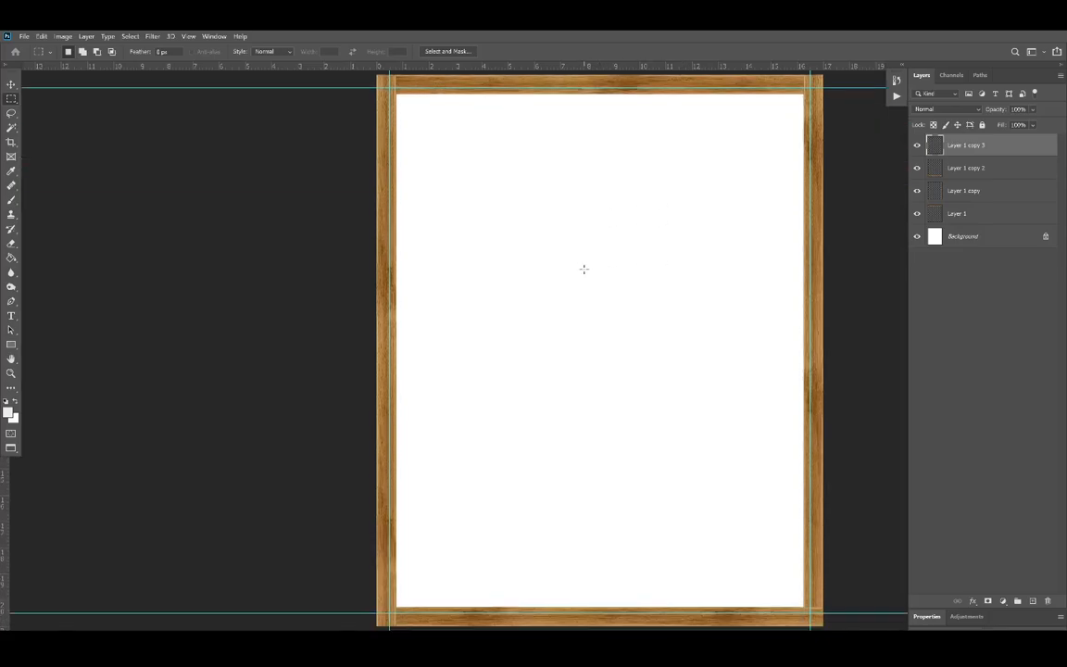
pyautogui.scroll(-1, 552, 262)
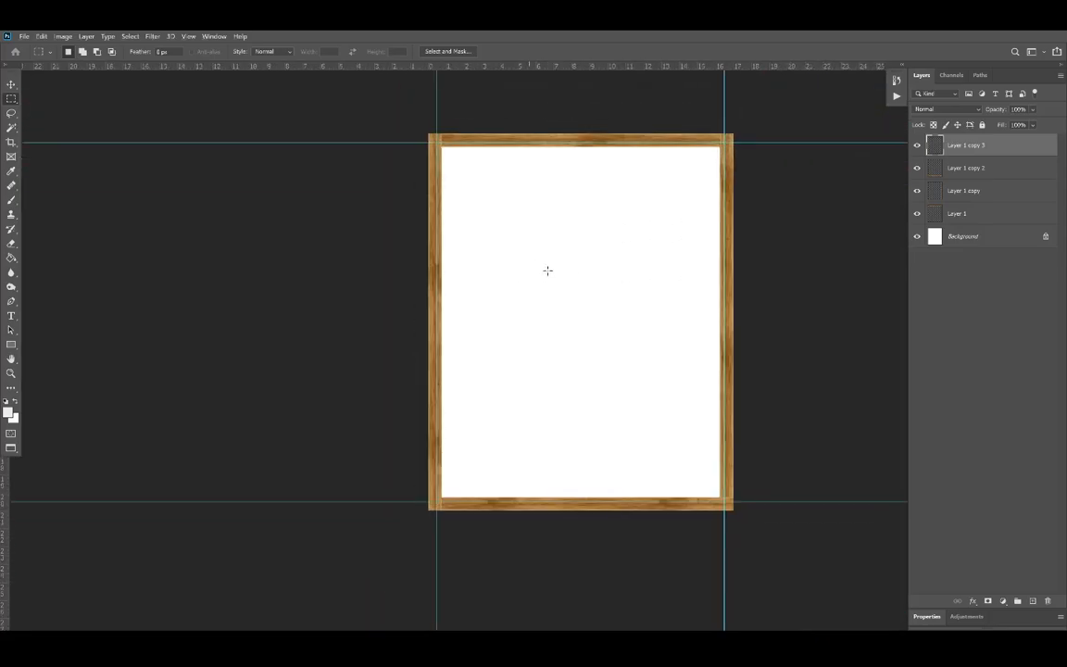
# Step: Reorder the rail layers so the top and bottom rails sit above the side rails, and merge the top and bottom rails
pyautogui.moveTo(976, 146)
pyautogui.mouseDown()
pyautogui.moveTo(963, 209)
pyautogui.moveTo(973, 166)
pyautogui.mouseUp()
pyautogui.click(963, 214)
pyautogui.click(983, 149)
pyautogui.keyDown('shift'); pyautogui.click(968, 167); pyautogui.keyUp('shift')
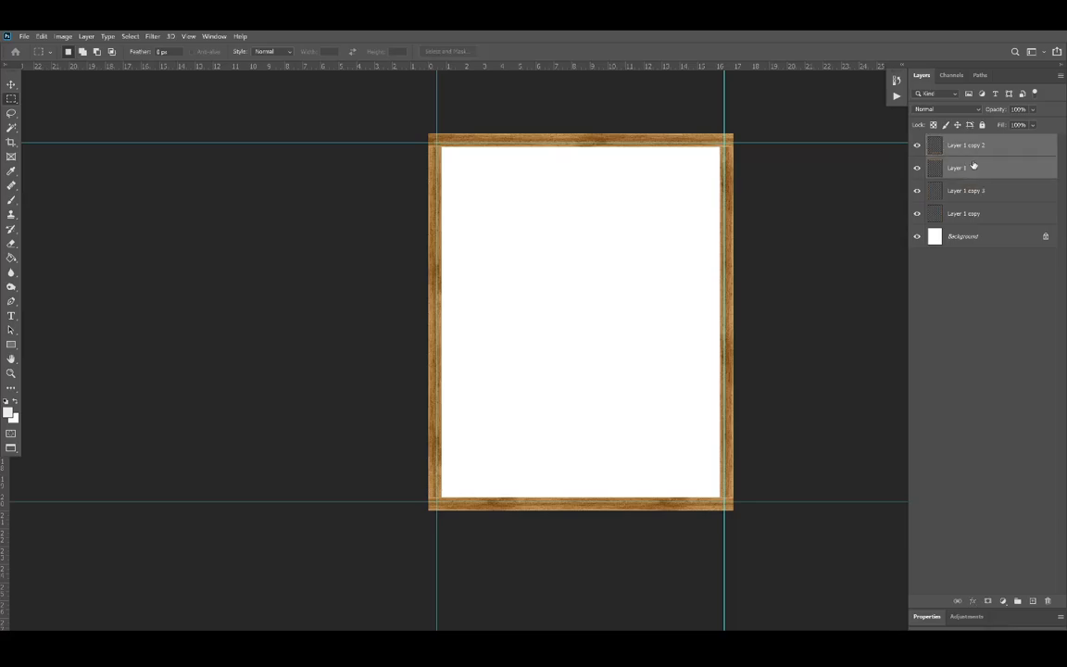
pyautogui.rightClick(981, 171)
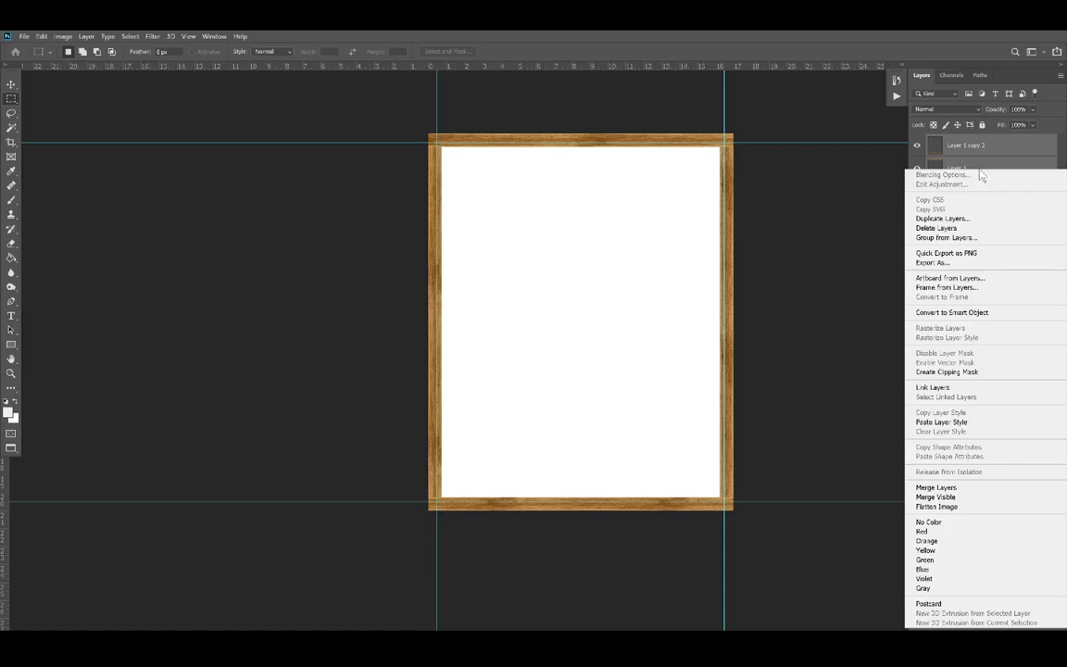
pyautogui.click(936, 487)
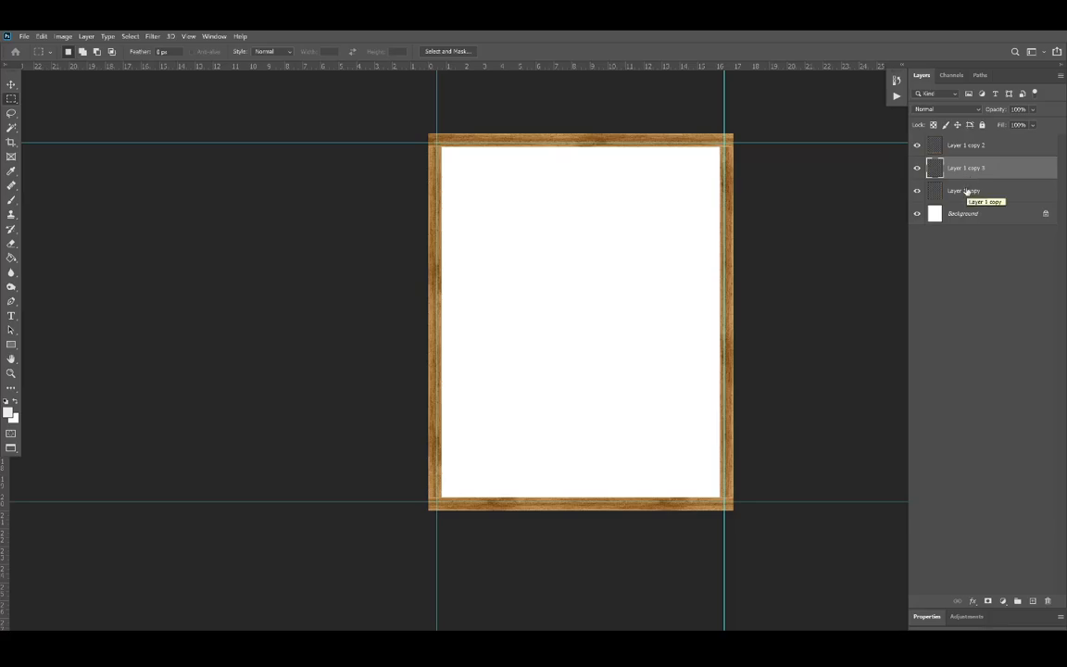
# Step: Merge the left and right rail layers into one layer
pyautogui.keyDown('ctrl'); pyautogui.click(969, 191); pyautogui.keyUp('ctrl')
pyautogui.rightClick(967, 191)
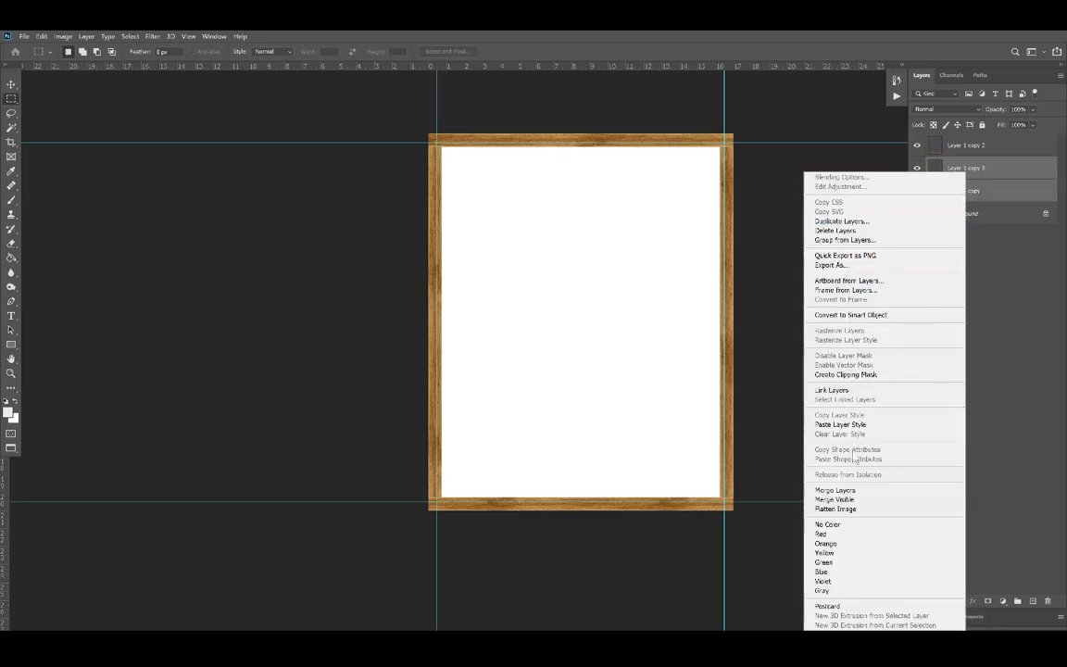
pyautogui.click(836, 490)
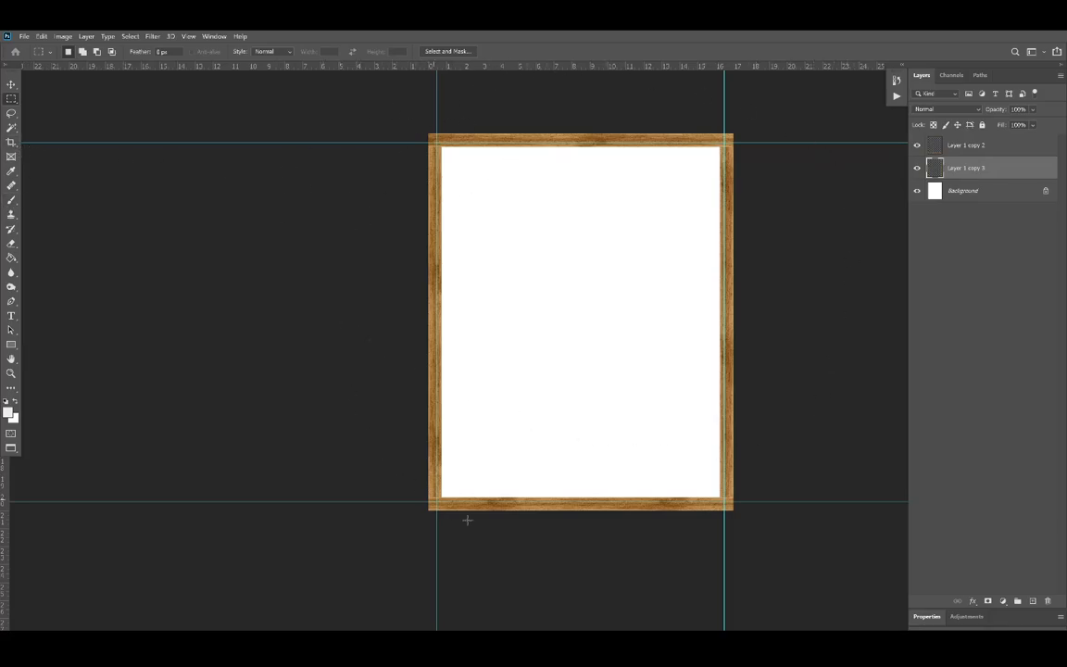
# Step: Crop the document to the existing canvas bounds with Delete Cropped Pixels enabled, removing the rail overhangs
pyautogui.click(11, 142)
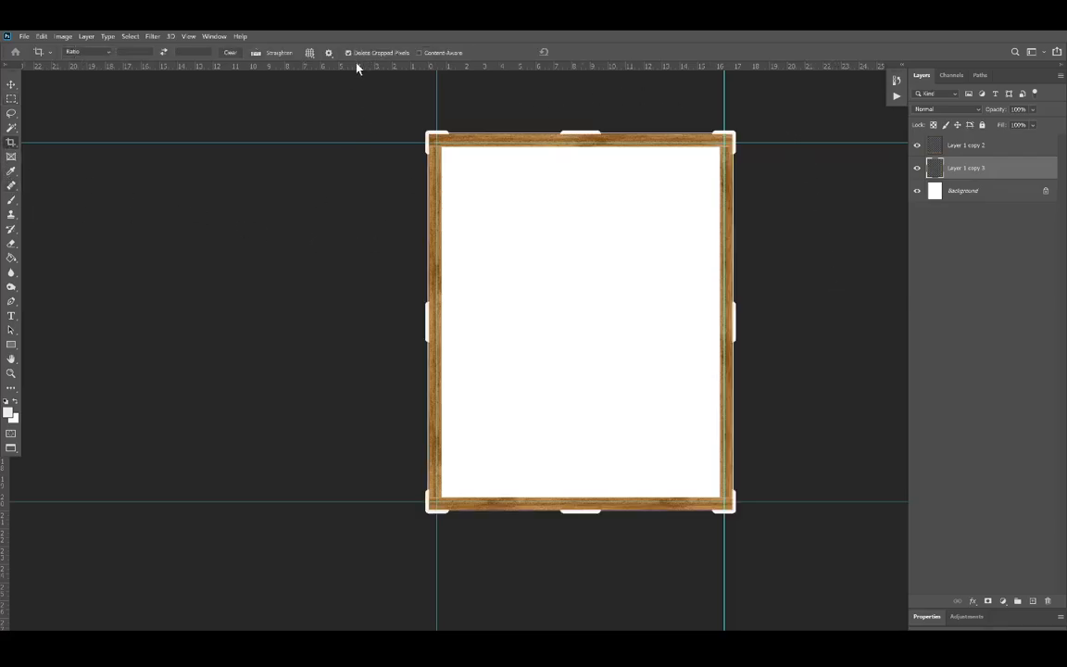
pyautogui.click(454, 99)
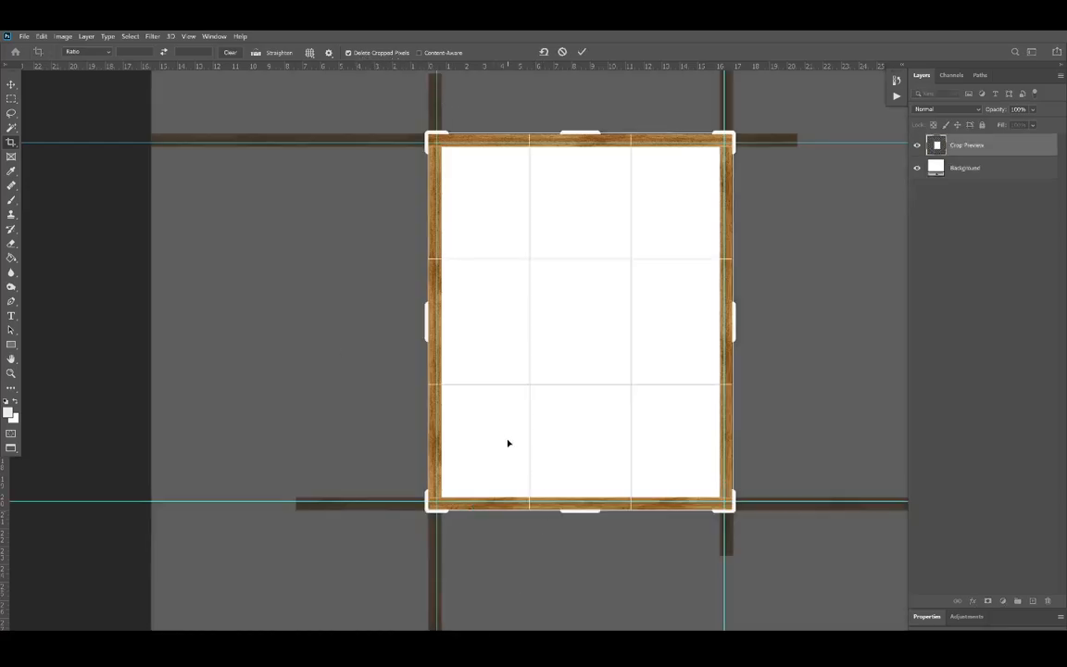
pyautogui.scroll(-3, 508, 443)
pyautogui.scroll(1, 581, 455)
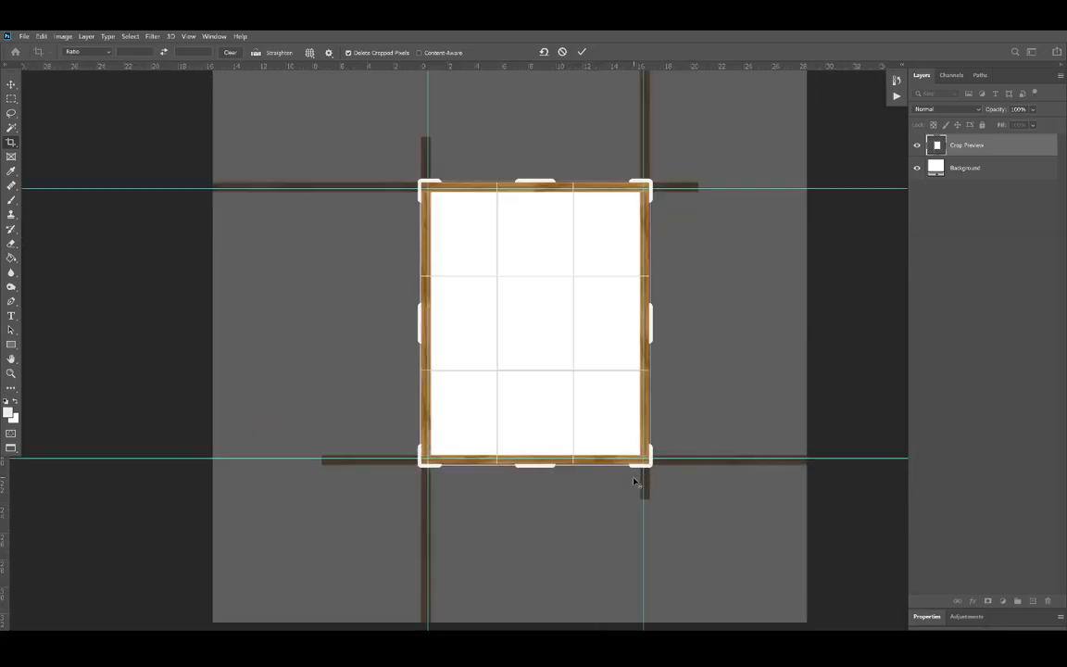
pyautogui.scroll(1, 635, 468)
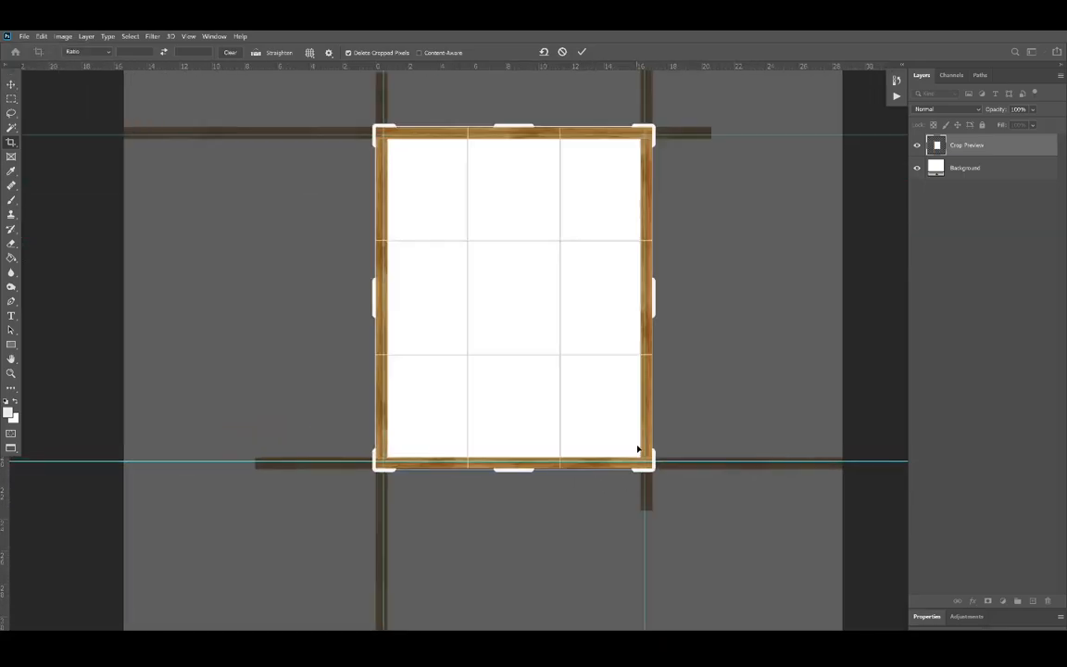
pyautogui.press('Return')
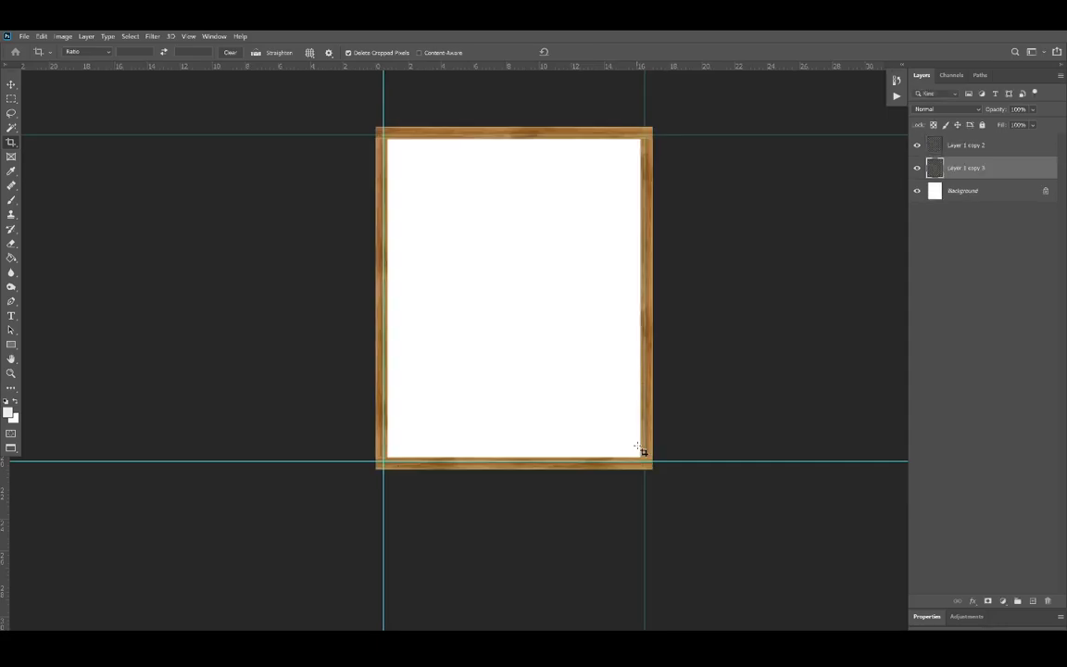
# Step: On the merged top and bottom rail layer, draw a square marquee selection about 5.64 in wide inside the frame's upper-left area
pyautogui.click(934, 145)
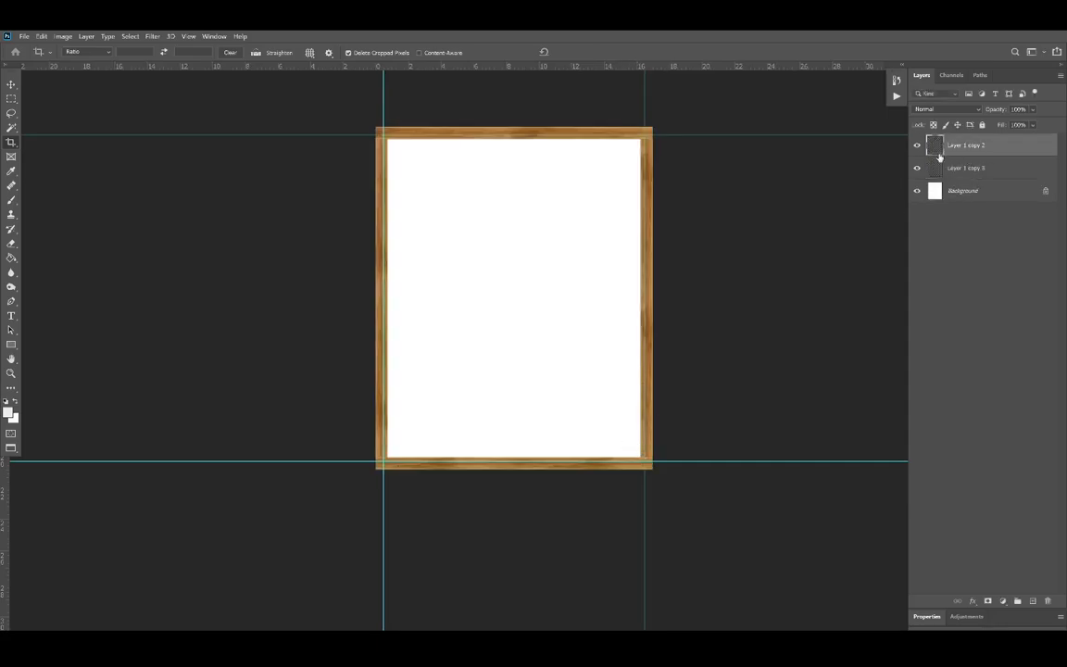
pyautogui.click(13, 102)
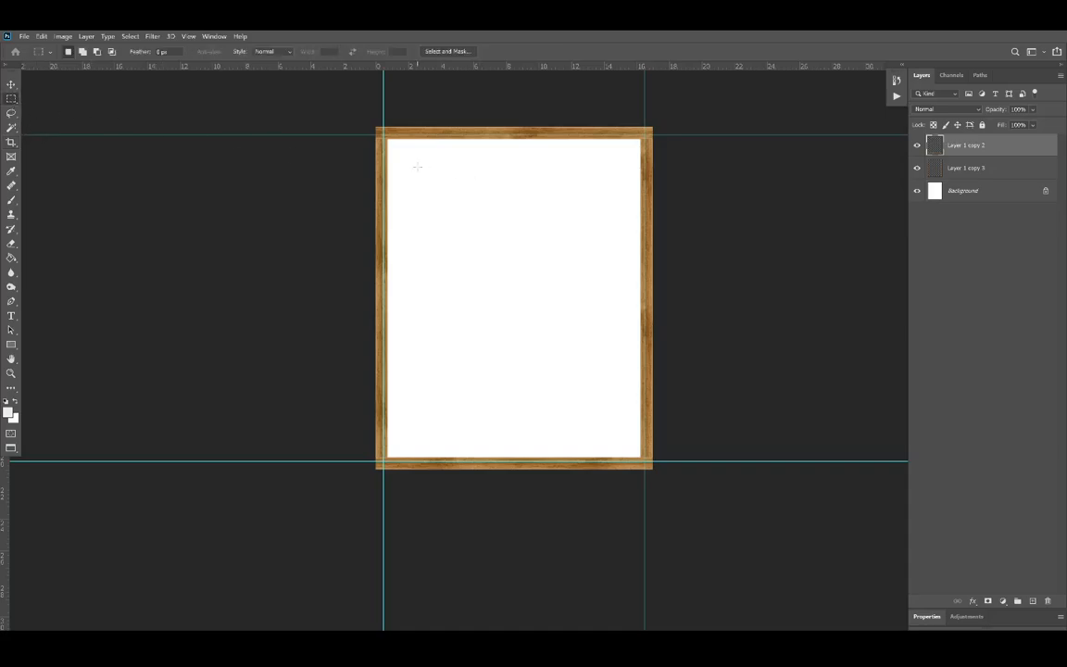
pyautogui.moveTo(420, 170); pyautogui.dragTo(508, 263)
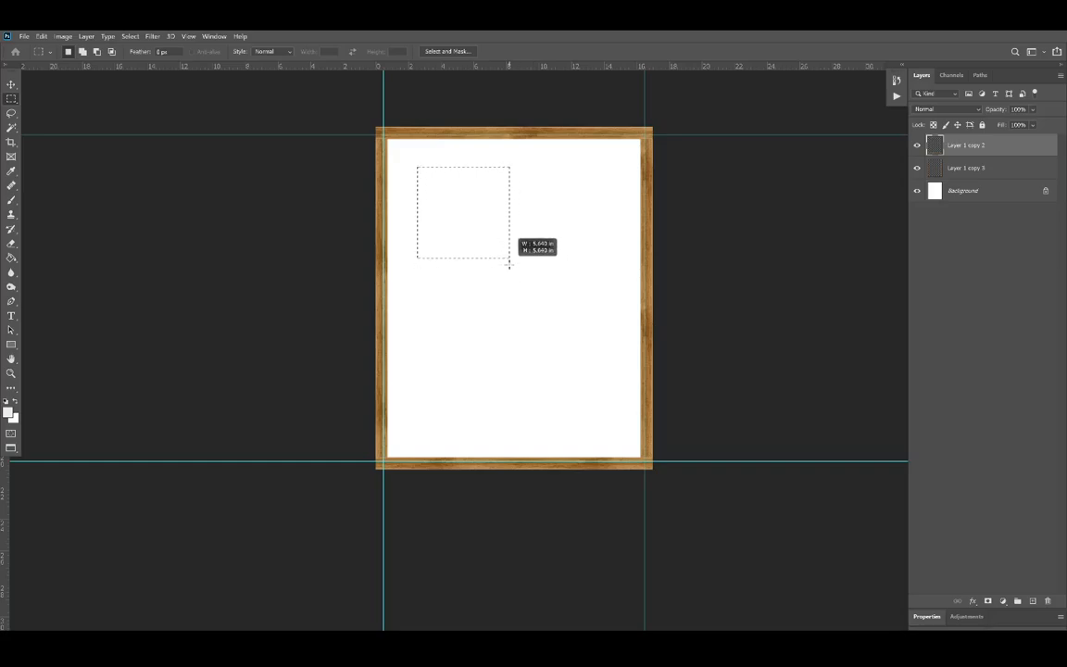
pyautogui.moveTo(507, 264); pyautogui.dragTo(508, 264)
# Step: Rotate the square selection outline 45° with Transform Selection
pyautogui.rightClick(448, 214)
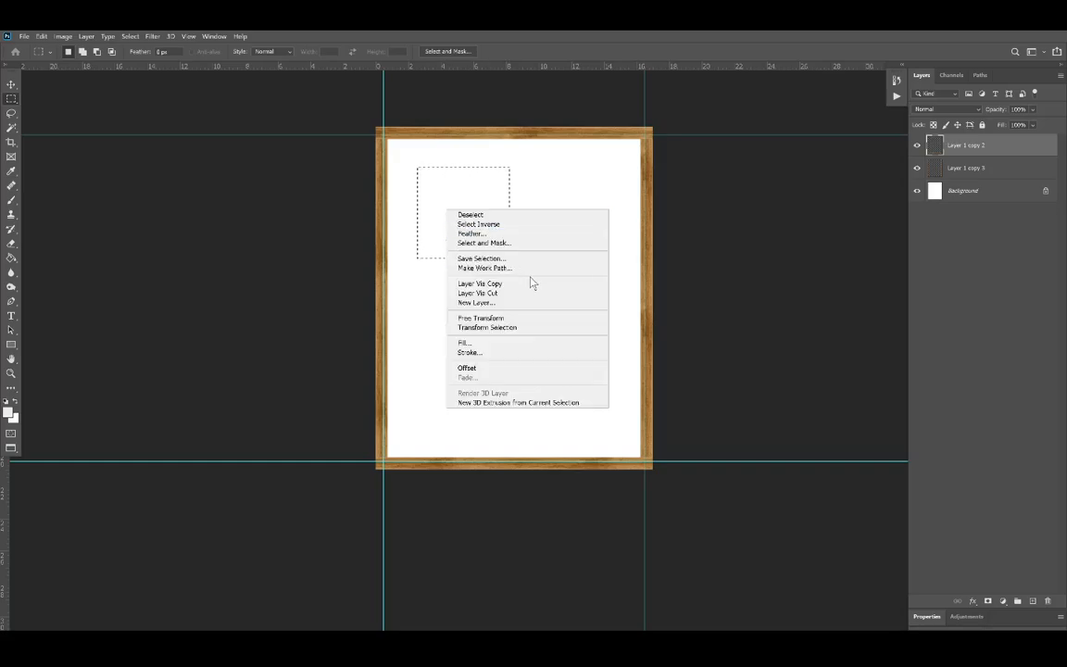
pyautogui.click(509, 328)
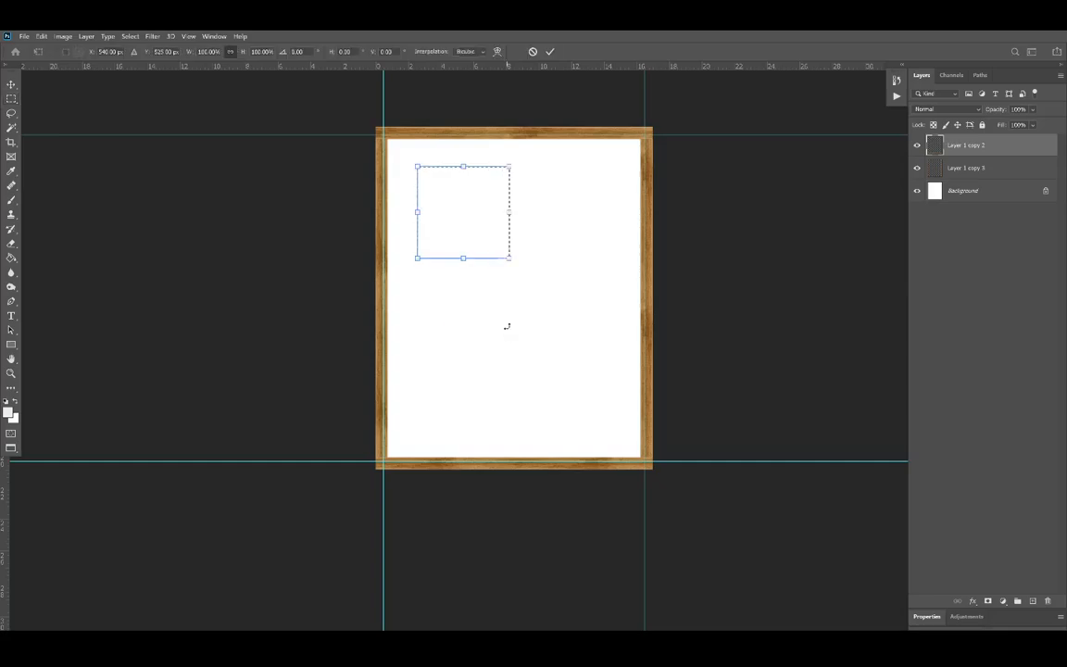
pyautogui.click(282, 52)
pyautogui.write('45')
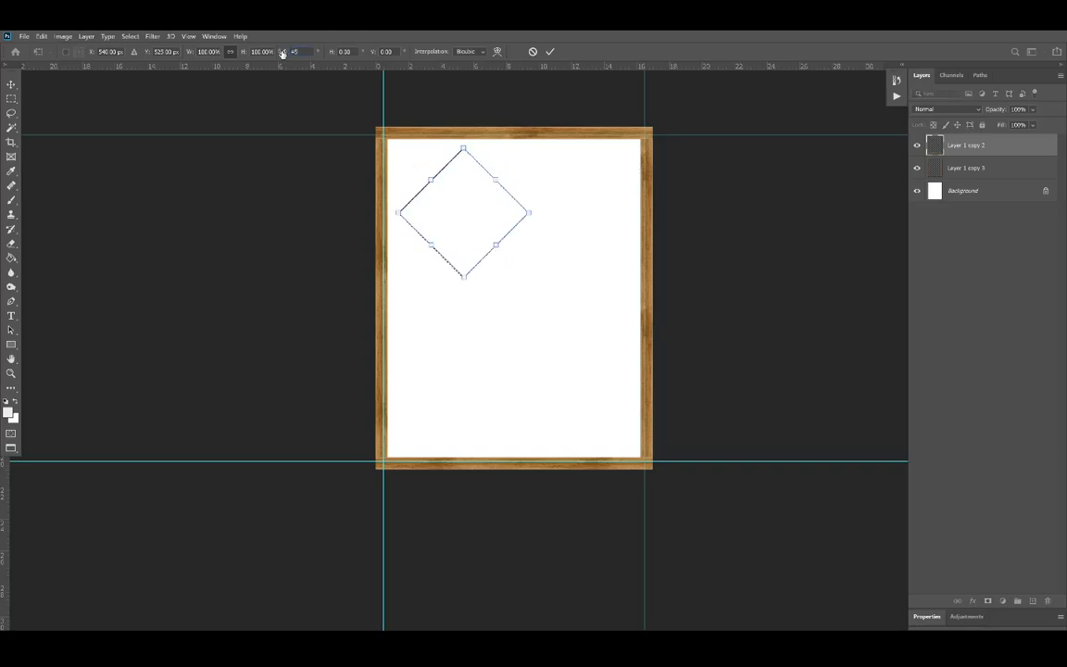
pyautogui.press('Return')
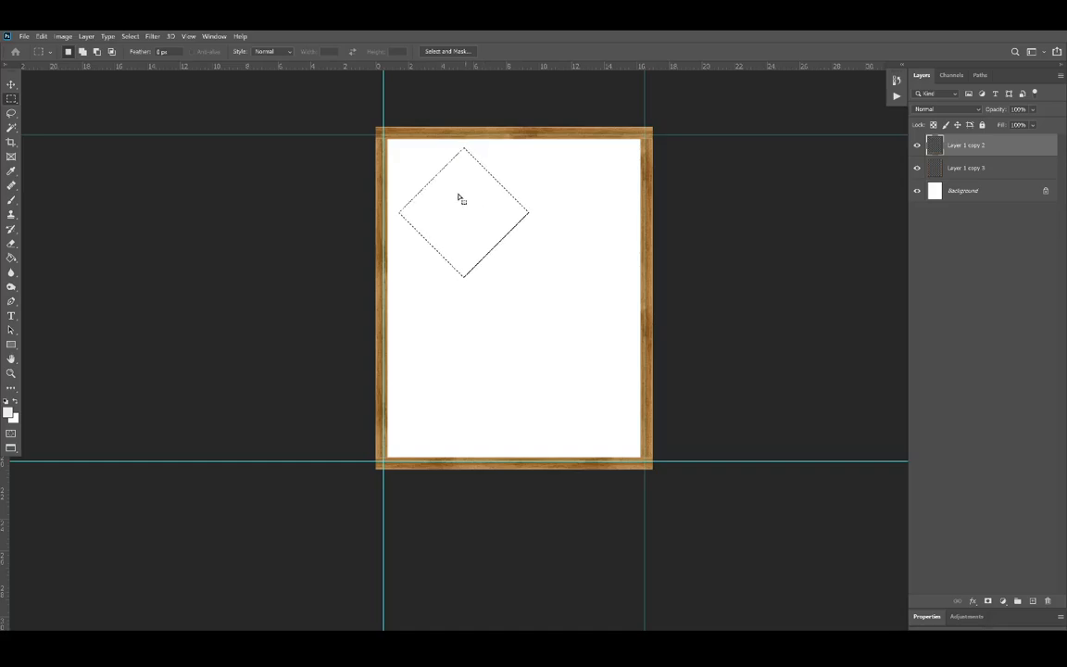
# Step: Align the rotated selection's edge diagonally across the frame's upper-left corner and delete the selected end of the top rail
pyautogui.scroll(13, 400, 143)
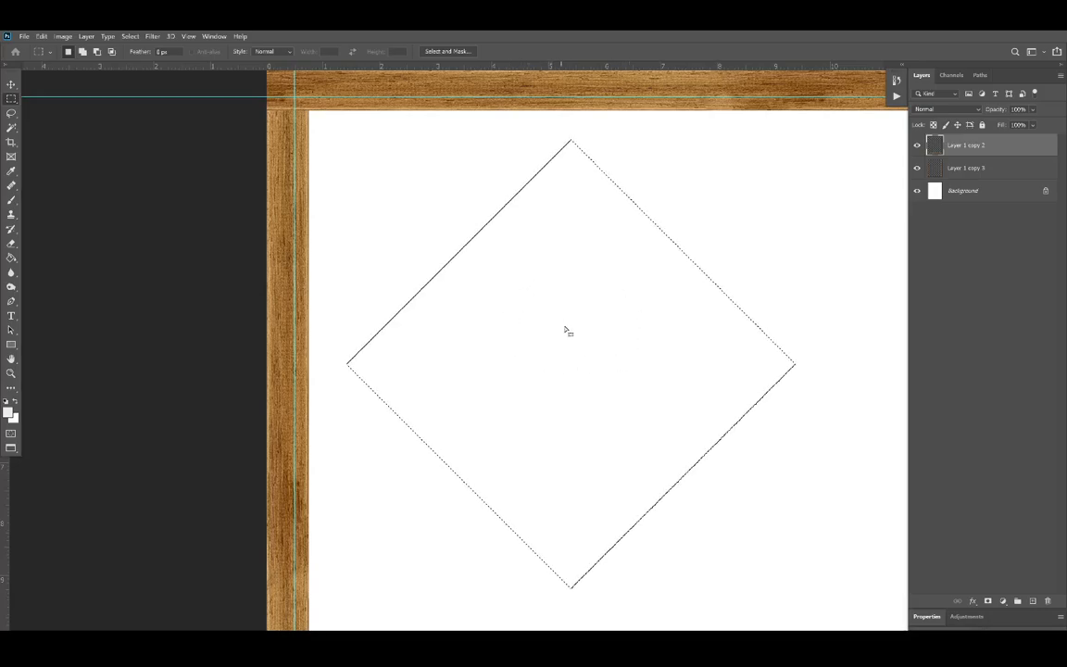
pyautogui.moveTo(634, 369); pyautogui.dragTo(274, 243)
pyautogui.scroll(3, 274, 243)
pyautogui.scroll(4, 308, 238)
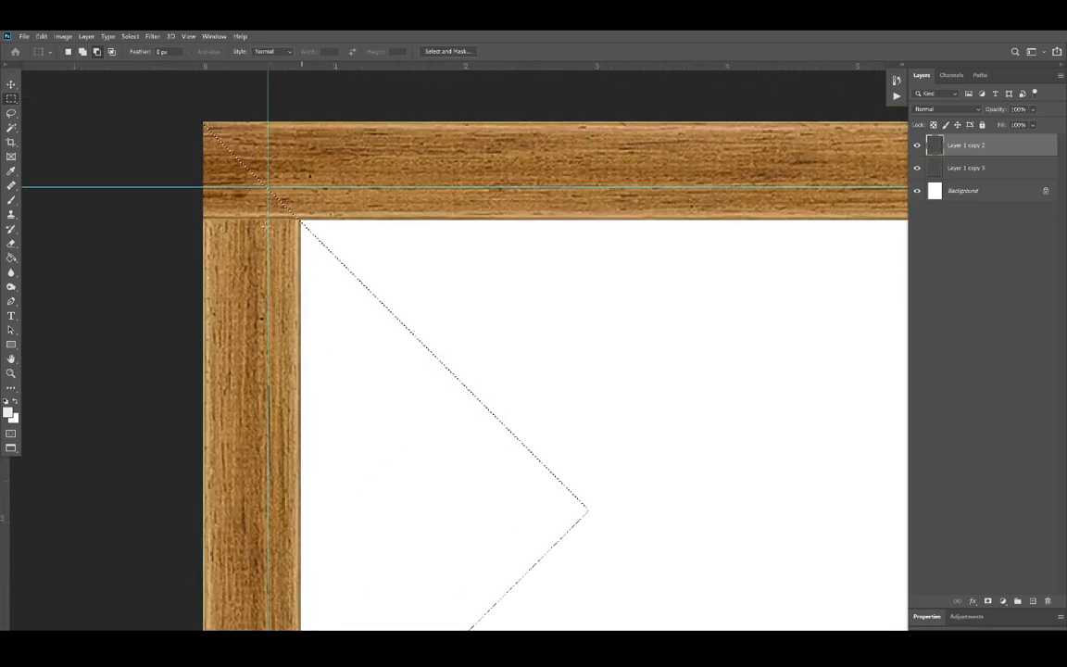
pyautogui.scroll(2, 246, 200)
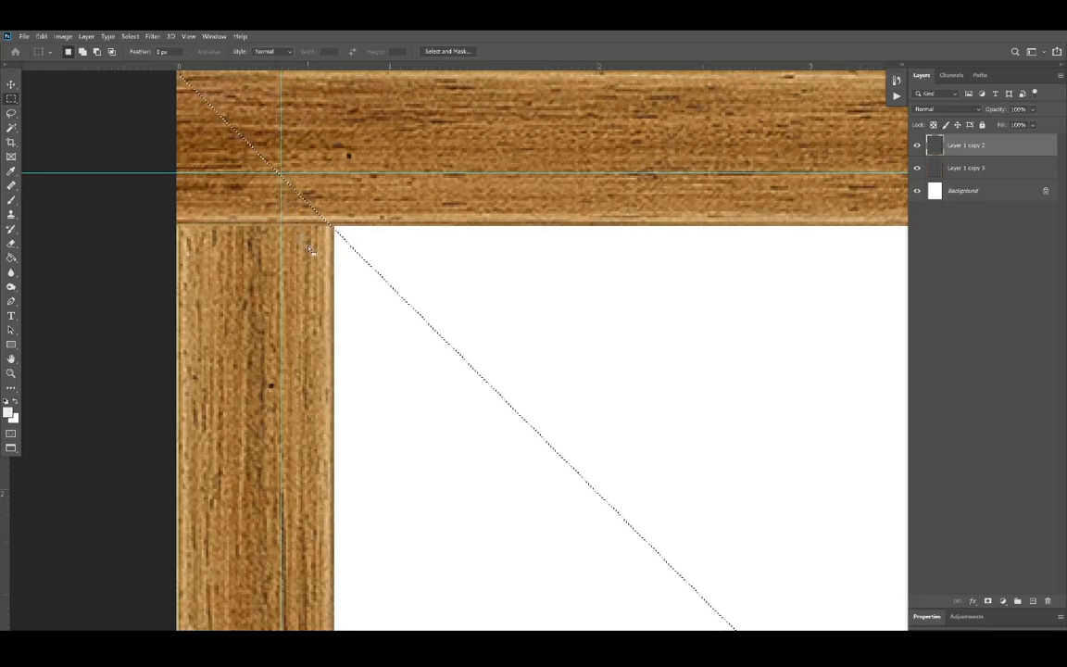
pyautogui.scroll(2, 243, 154)
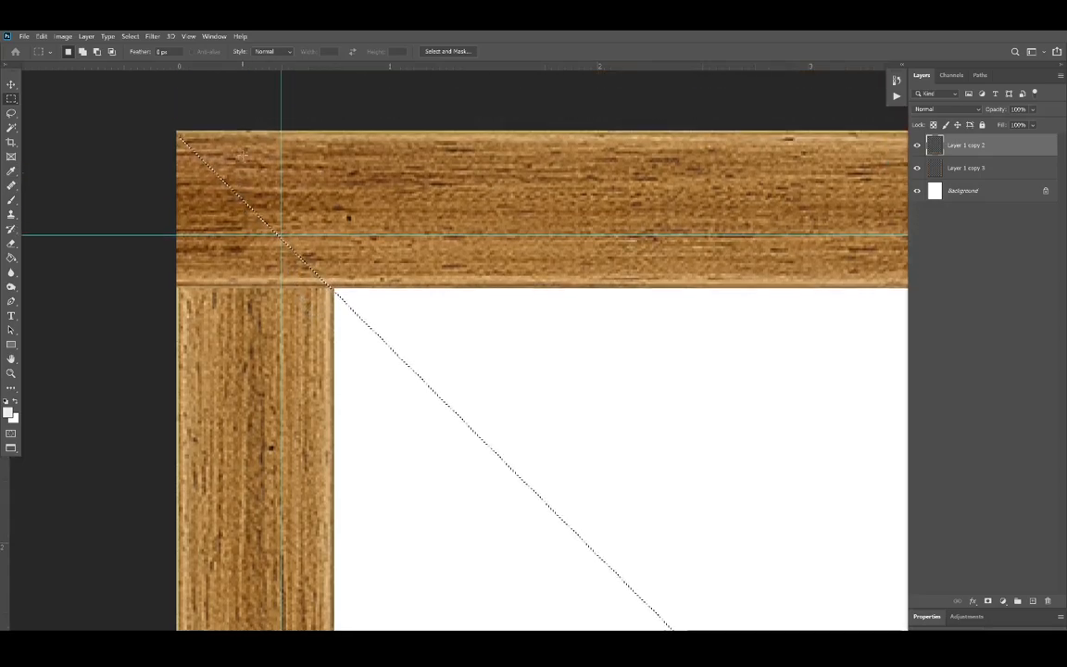
pyautogui.moveTo(202, 210); pyautogui.dragTo(200, 206)
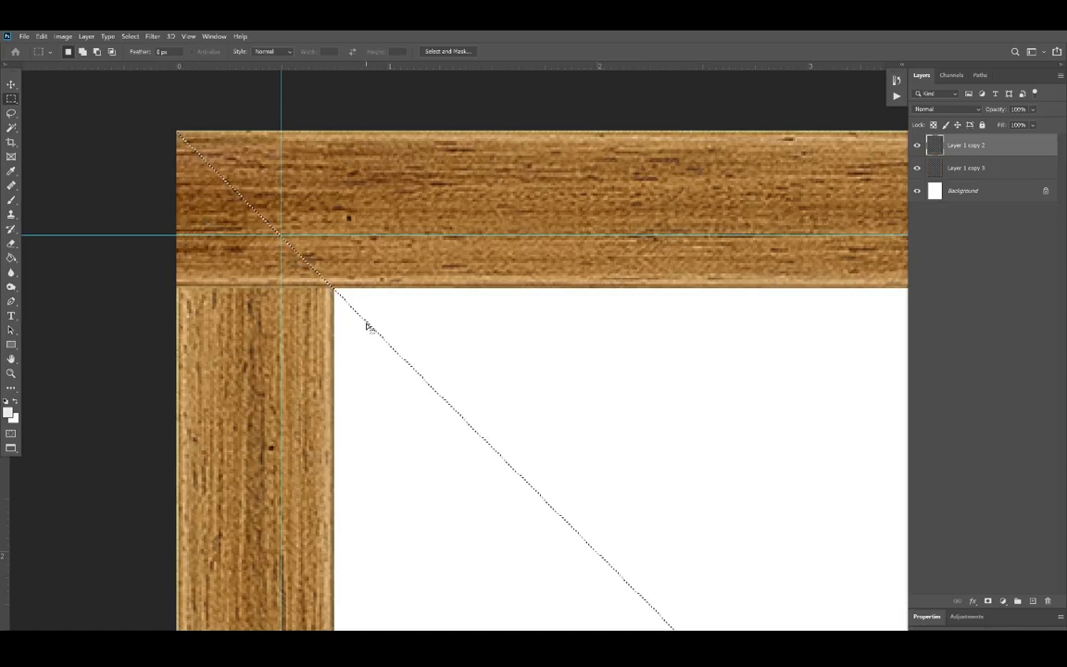
pyautogui.press('Delete')
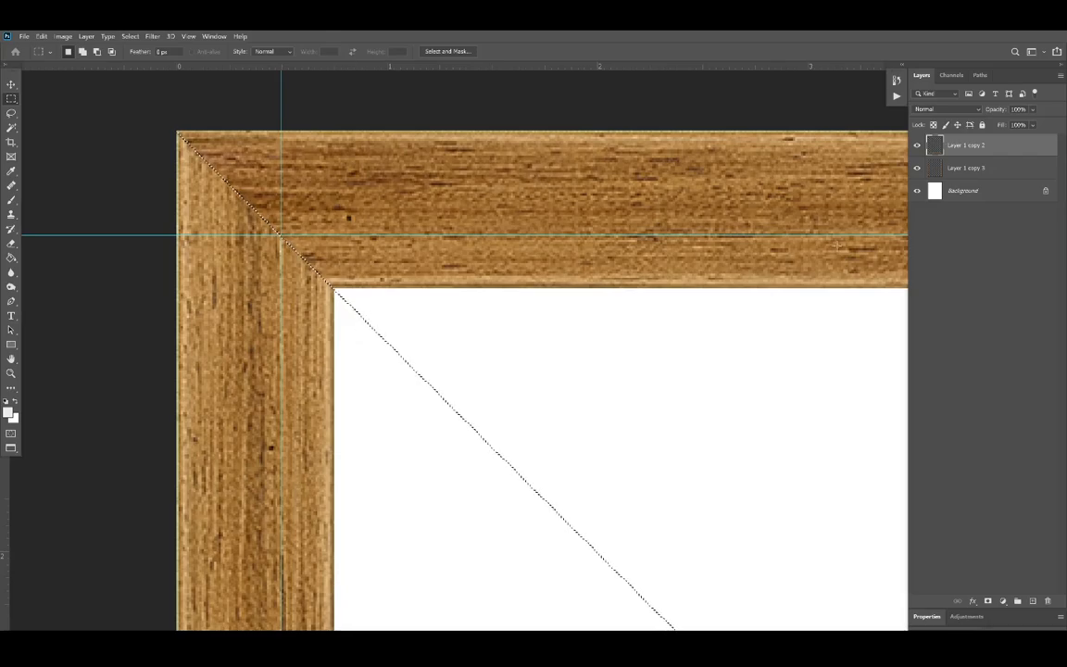
# Step: Move the rotated selection to the frame's upper-right corner, align its edge with the corner diagonal, and delete the top rail's selected end
pyautogui.scroll(-2, 297, 278)
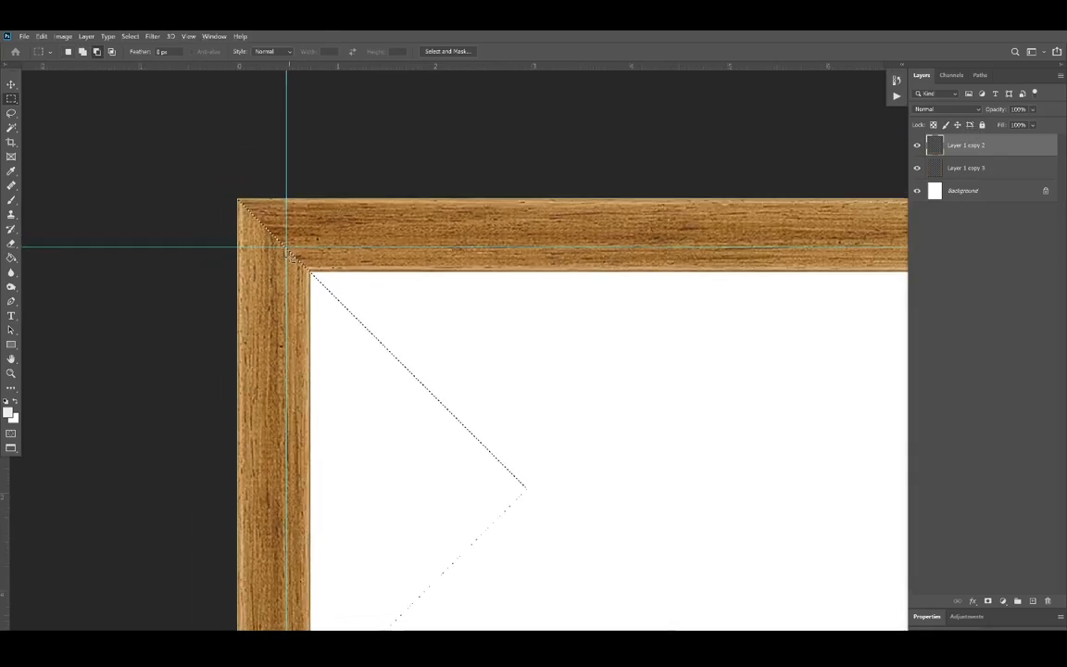
pyautogui.scroll(-2, 326, 381)
pyautogui.moveTo(334, 401); pyautogui.dragTo(250, 431)
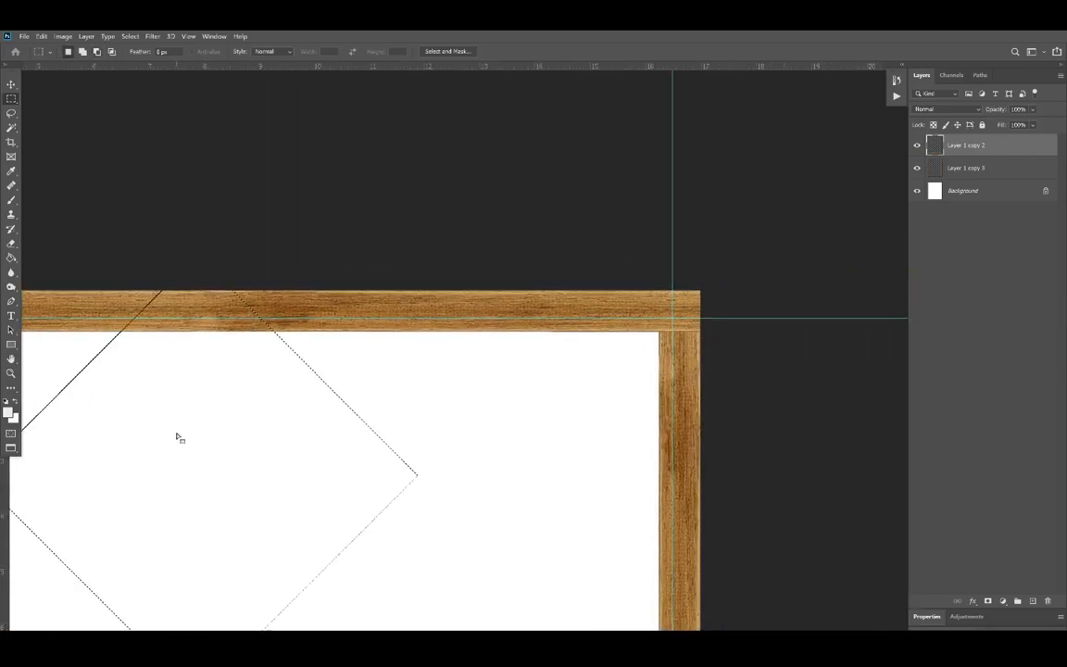
pyautogui.moveTo(178, 436); pyautogui.dragTo(775, 376)
pyautogui.scroll(4, 708, 321)
pyautogui.scroll(3, 611, 353)
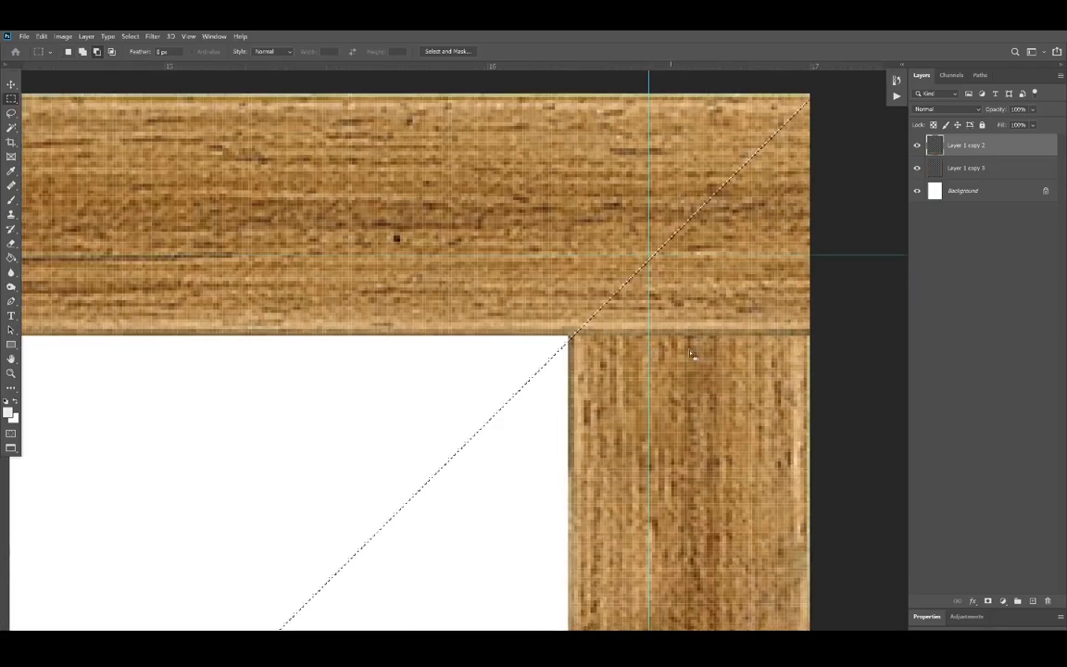
pyautogui.moveTo(698, 355); pyautogui.dragTo(704, 355)
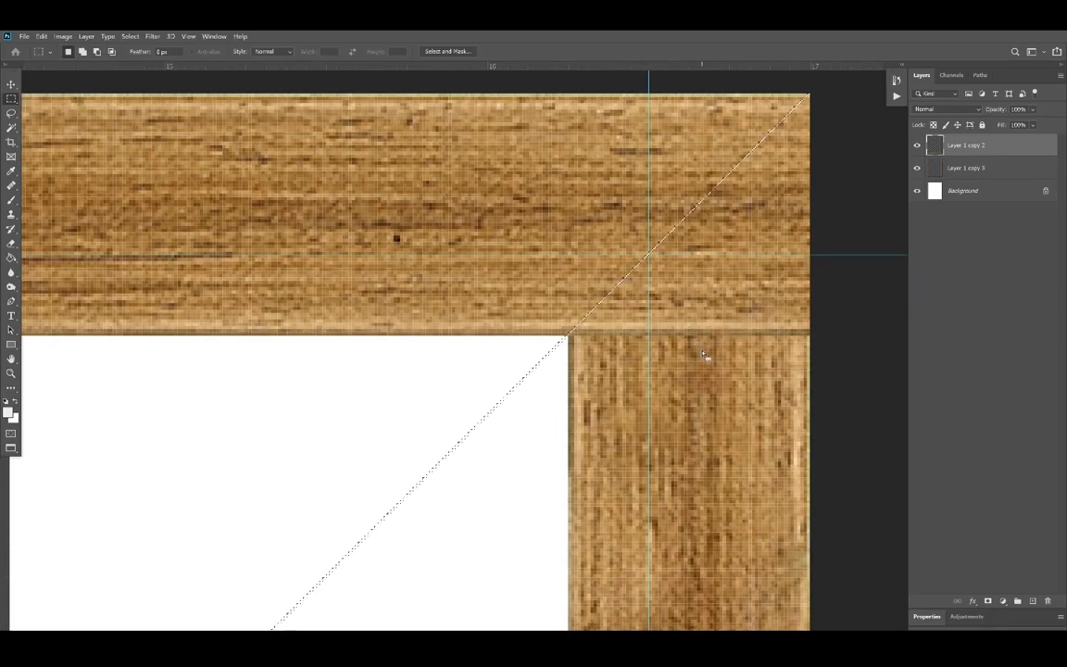
pyautogui.press('Delete')
# Step: Move the rotated selection to the frame's lower-right corner, align its edge with the corner diagonal, and delete the bottom rail's selected end
pyautogui.scroll(-6, 704, 355)
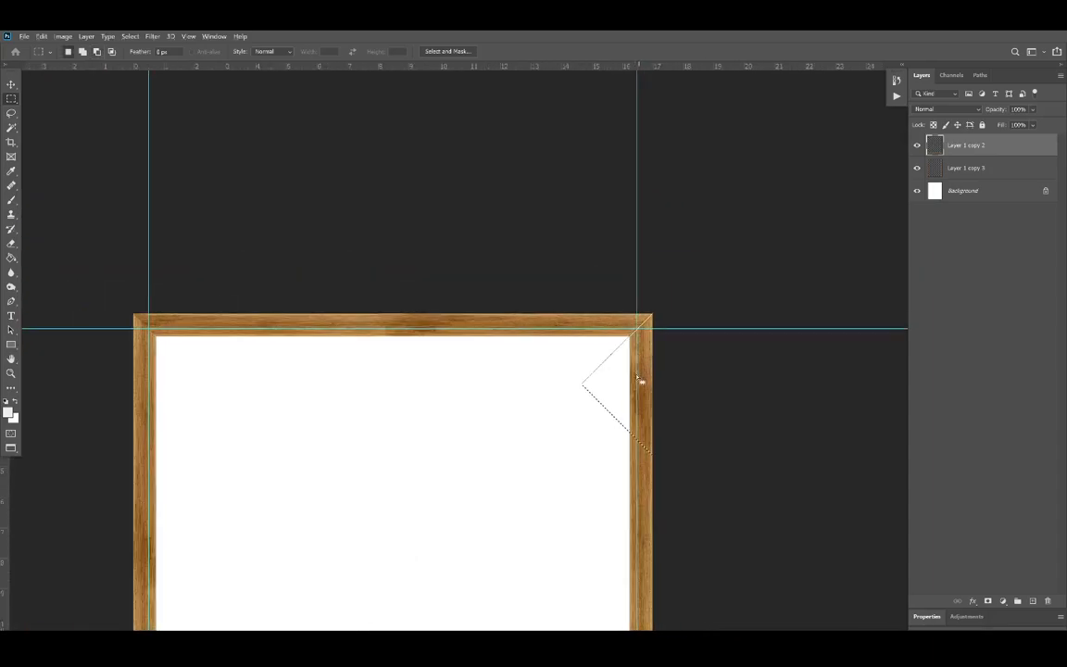
pyautogui.moveTo(616, 380); pyautogui.dragTo(414, 582)
pyautogui.scroll(-8, 507, 224)
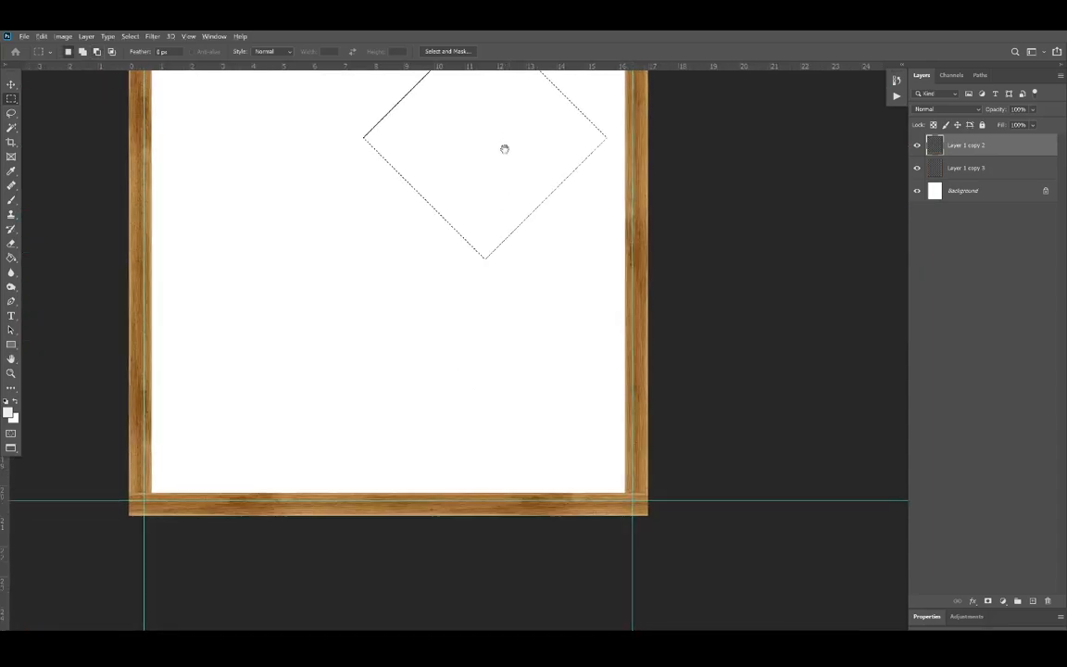
pyautogui.moveTo(502, 147); pyautogui.dragTo(696, 454)
pyautogui.scroll(3, 671, 531)
pyautogui.scroll(6, 635, 501)
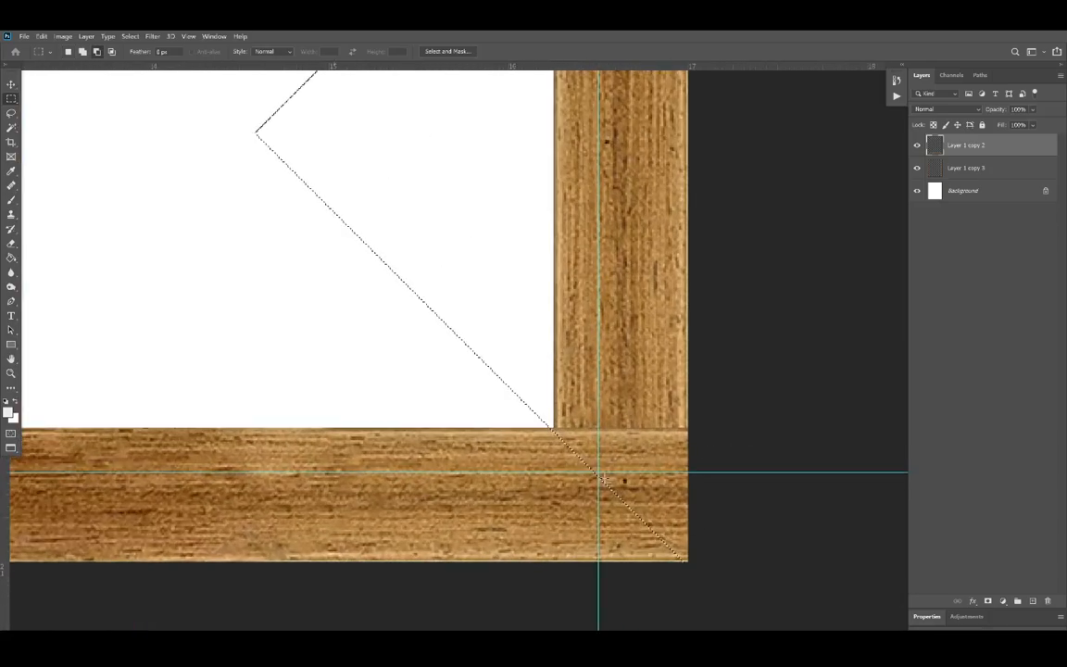
pyautogui.moveTo(639, 501); pyautogui.dragTo(646, 503)
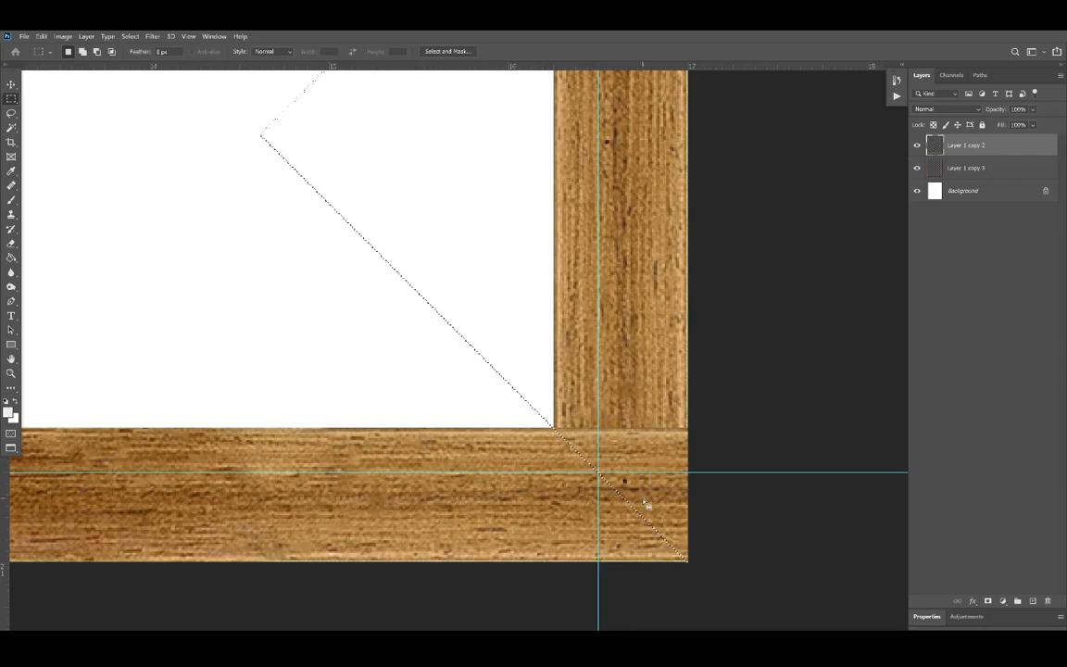
pyautogui.press('Delete')
# Step: Miter the frame's lower-left corner by aligning the rotated selection diagonally and deleting the bottom rail's selected end, and deselect
pyautogui.scroll(-5, 646, 503)
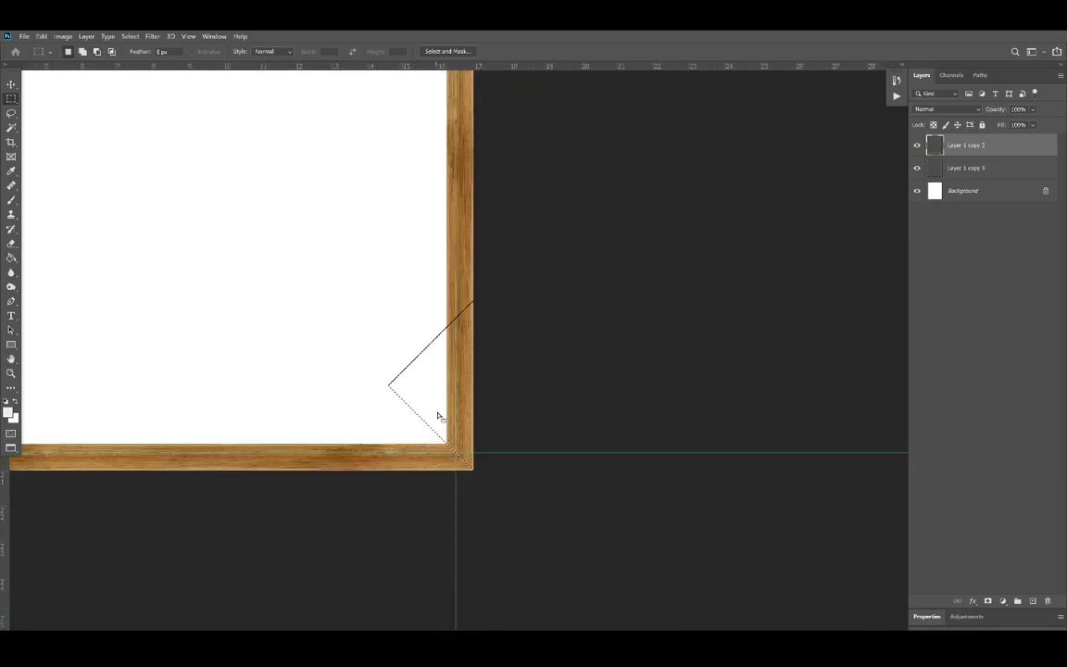
pyautogui.moveTo(436, 412)
pyautogui.mouseDown()
pyautogui.moveTo(180, 414)
pyautogui.moveTo(474, 369)
pyautogui.moveTo(523, 346)
pyautogui.moveTo(485, 354)
pyautogui.mouseUp()
pyautogui.hotkey('ctrl', 'z')
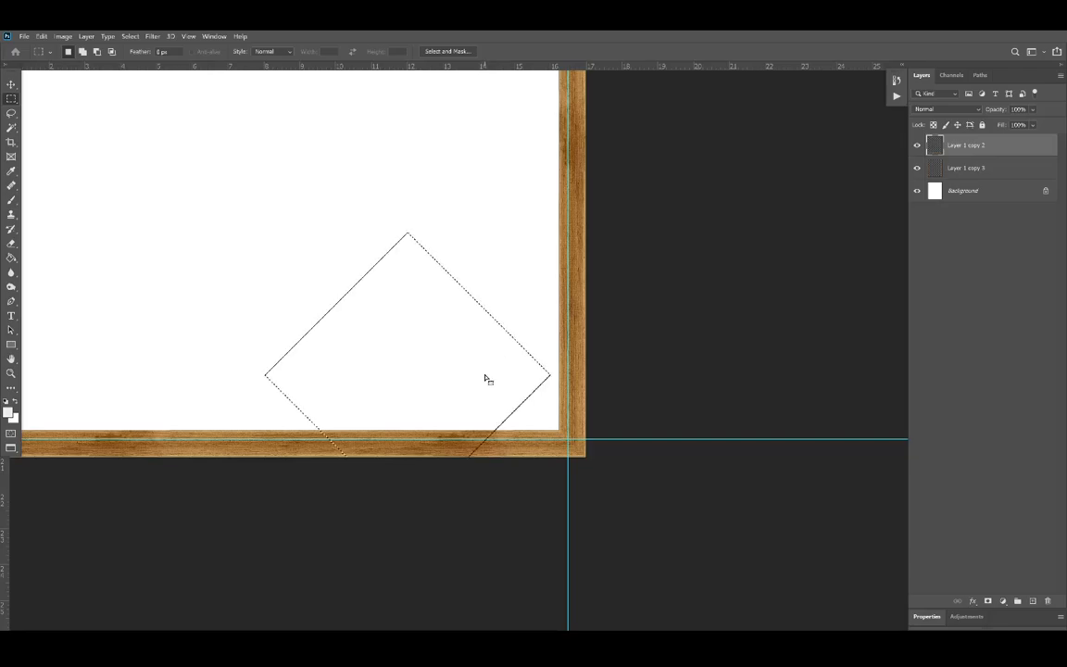
pyautogui.moveTo(291, 393); pyautogui.dragTo(585, 372)
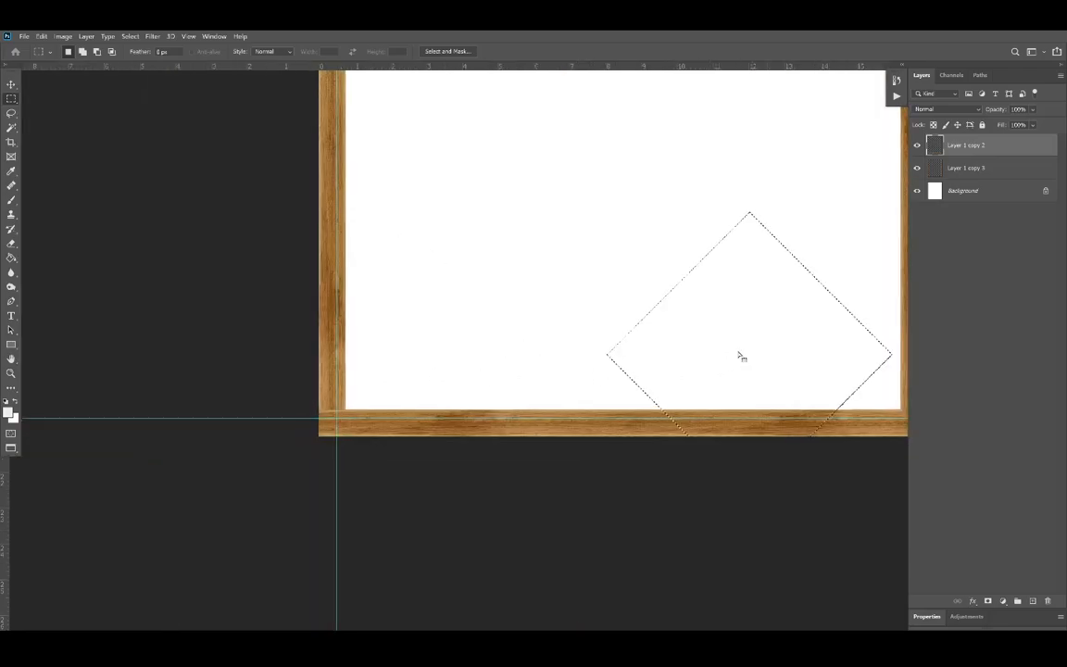
pyautogui.moveTo(699, 353); pyautogui.dragTo(234, 371)
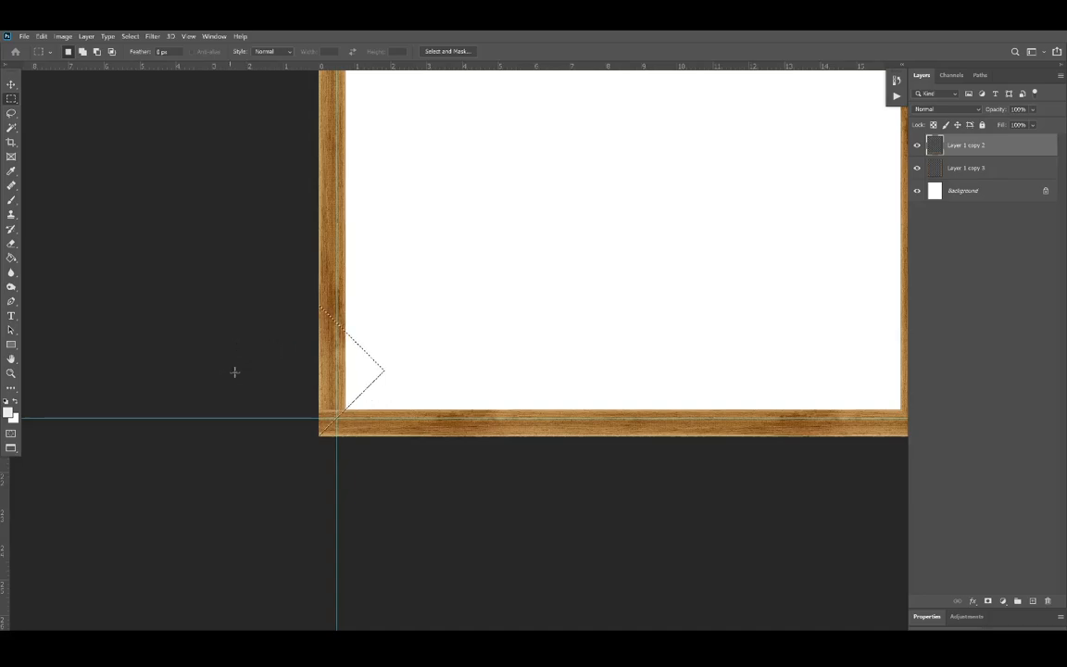
pyautogui.scroll(5, 324, 434)
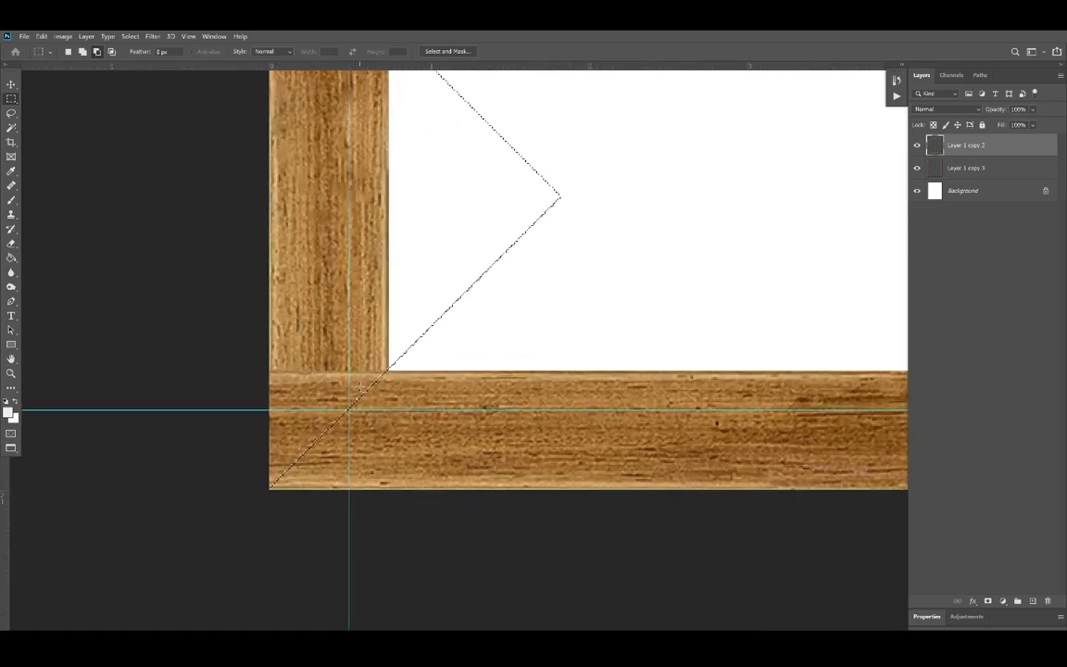
pyautogui.moveTo(388, 360); pyautogui.dragTo(387, 353)
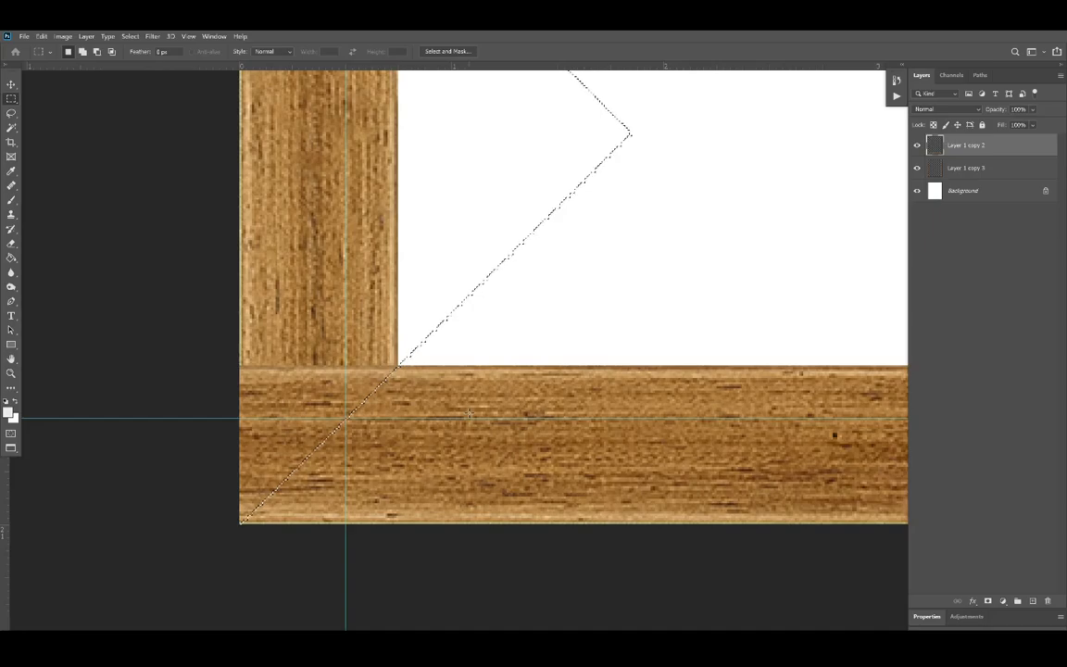
pyautogui.press('Delete')
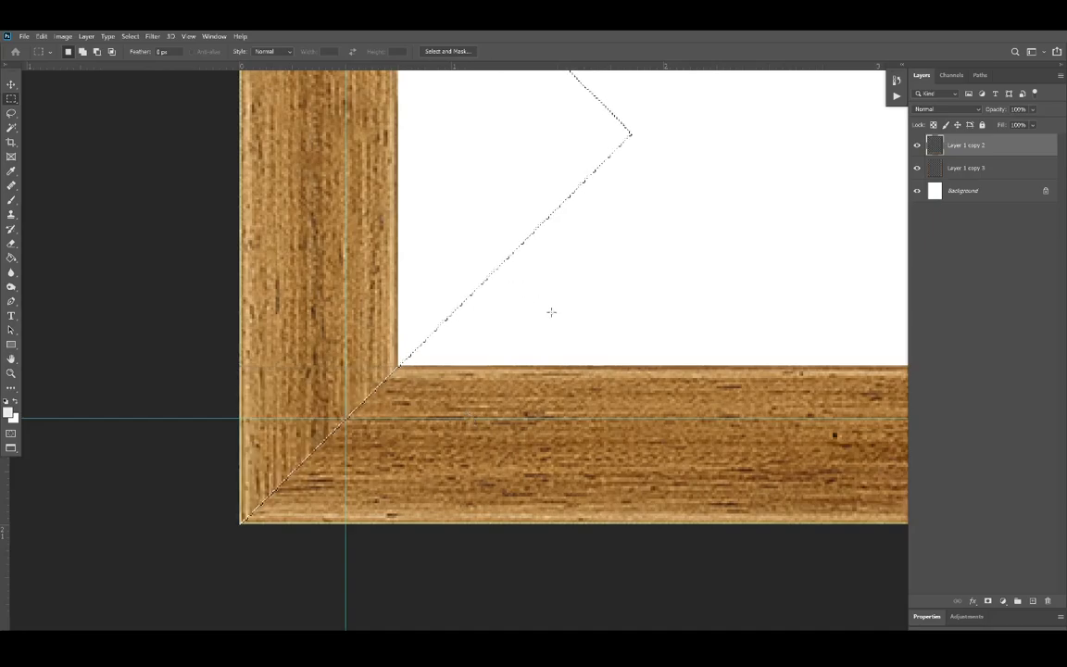
pyautogui.hotkey('ctrl', 'd')
# Step: Hide the guides and examine the mitered joints at all four corners and the overall frame
pyautogui.scroll(-1, 474, 297)
pyautogui.scroll(-1, 474, 297)
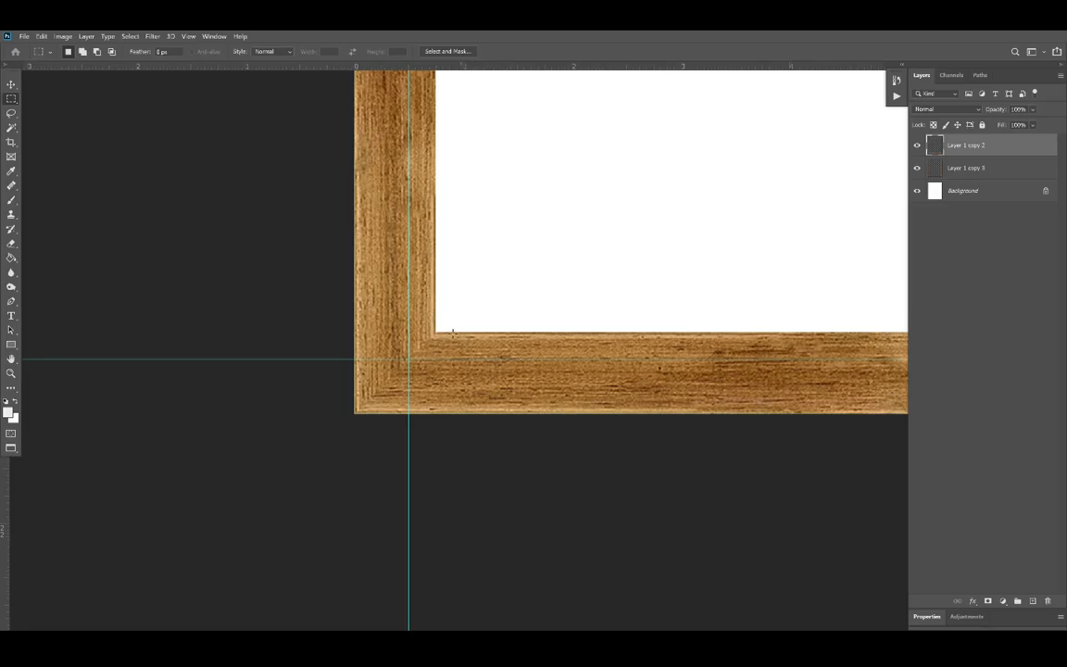
pyautogui.scroll(5, 453, 331)
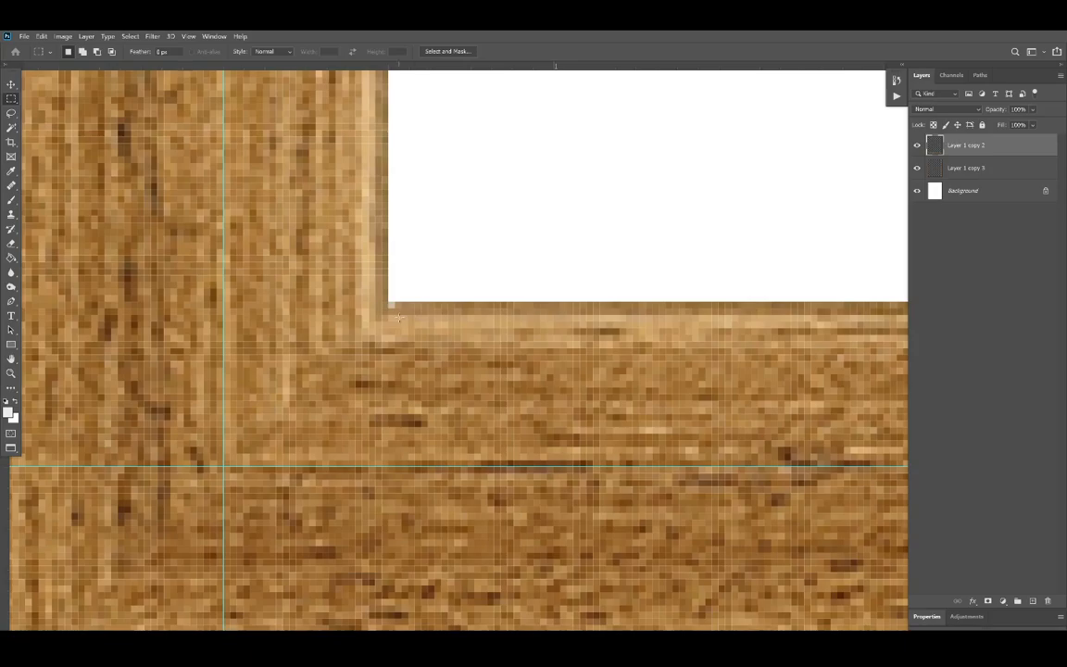
pyautogui.scroll(-4, 398, 317)
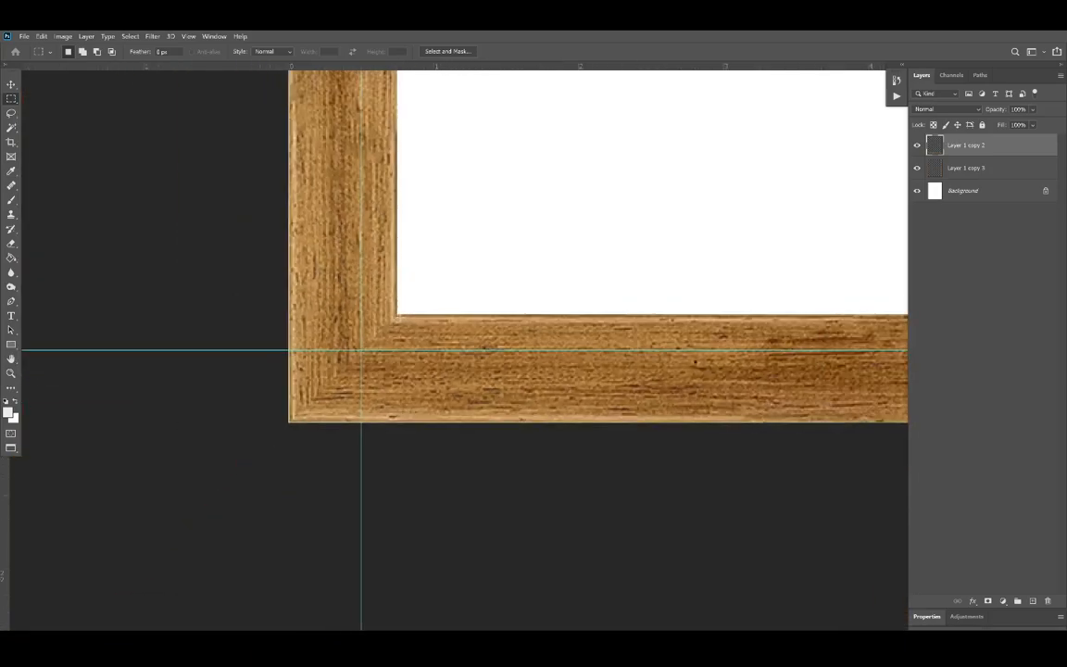
pyautogui.hotkey('ctrl', ';')
pyautogui.scroll(-4, 394, 333)
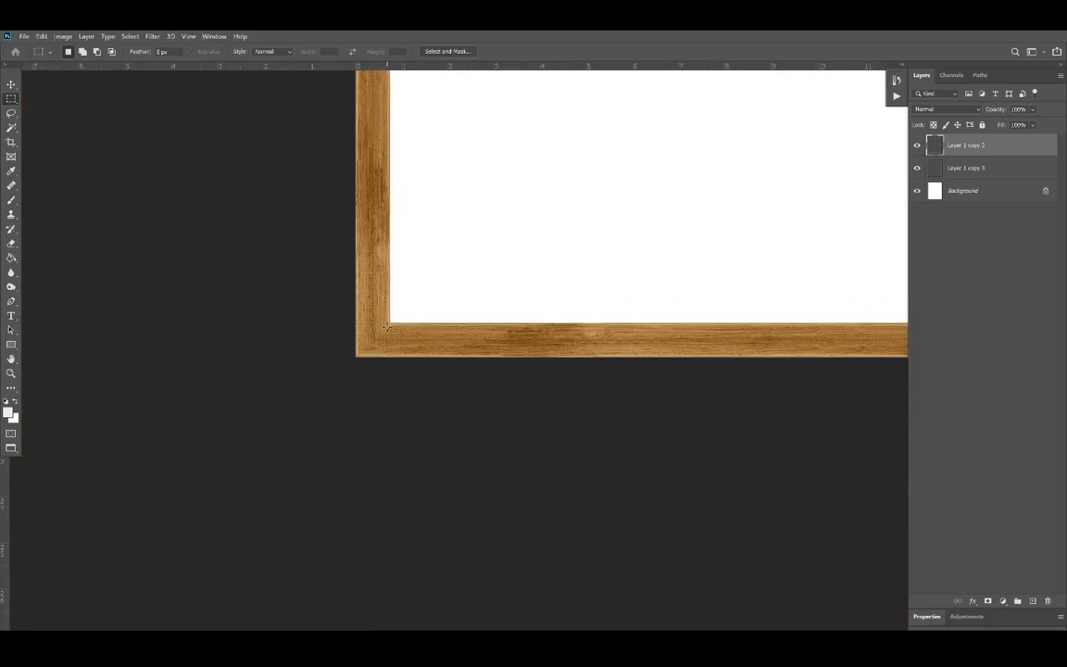
pyautogui.hscroll(3, 444, 321)
pyautogui.hscroll(3, 445, 325)
pyautogui.scroll(5, 445, 326)
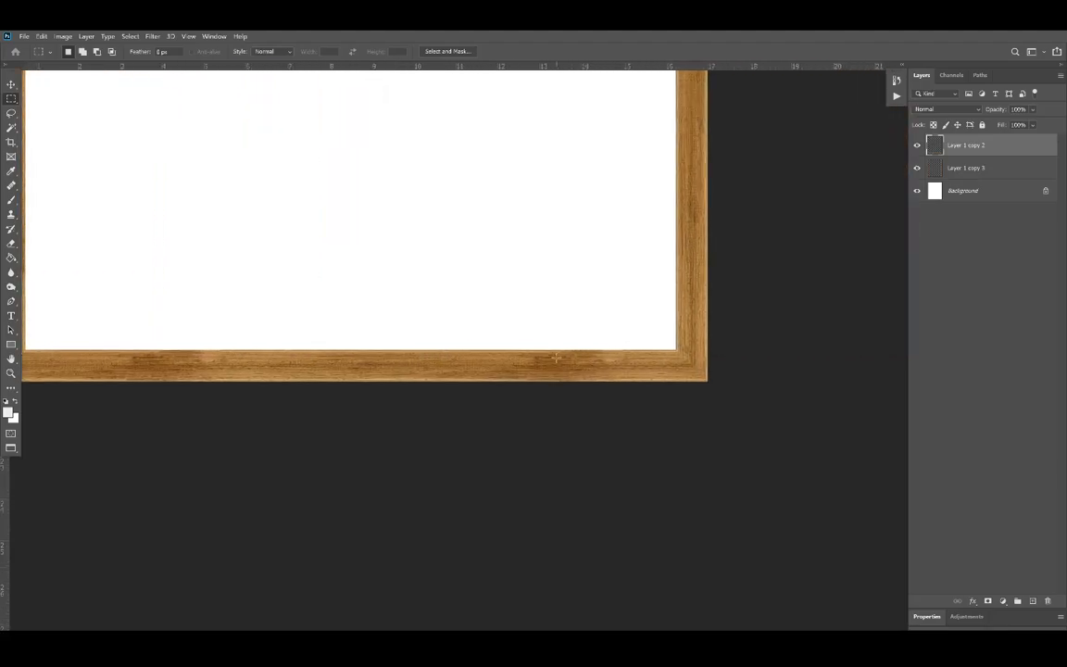
pyautogui.scroll(5, 723, 129)
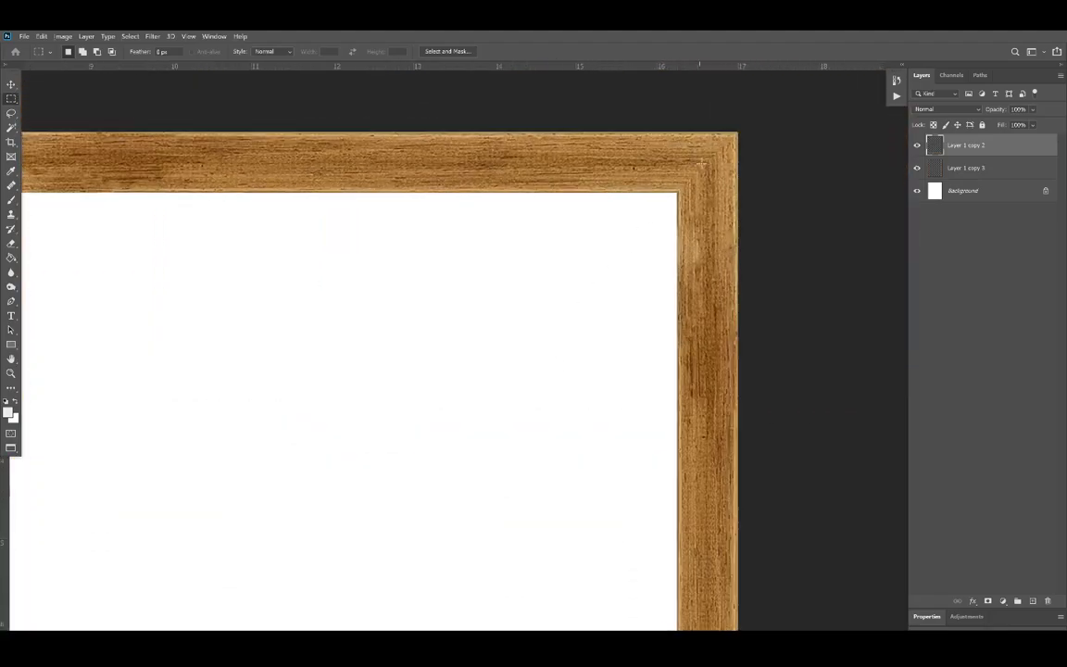
pyautogui.hscroll(-10, 610, 268)
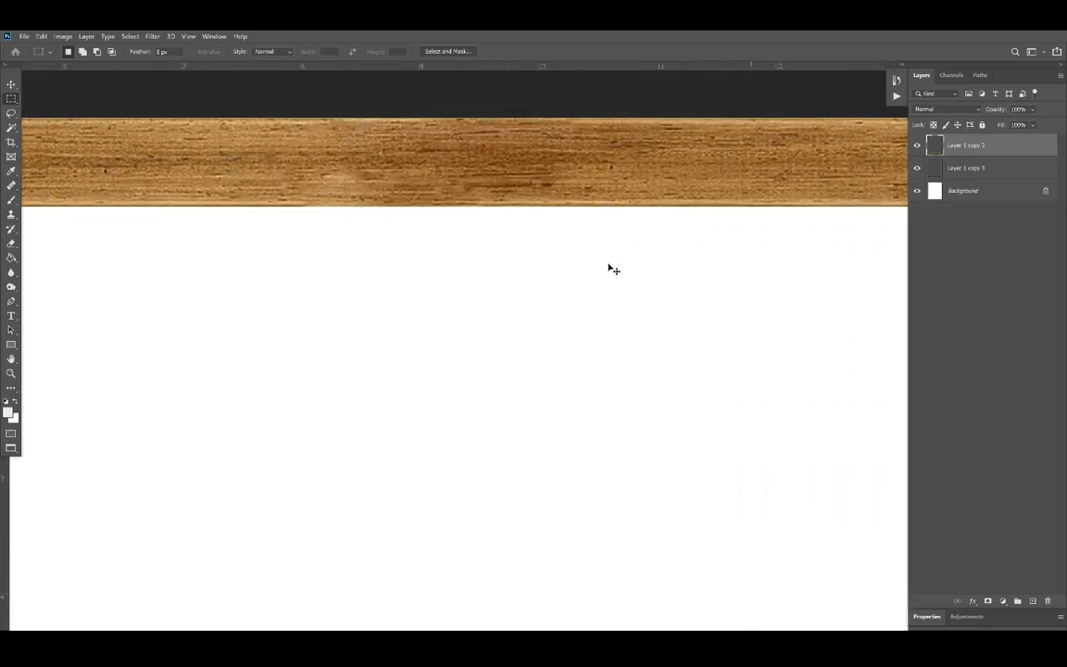
pyautogui.hscroll(-2, 613, 269)
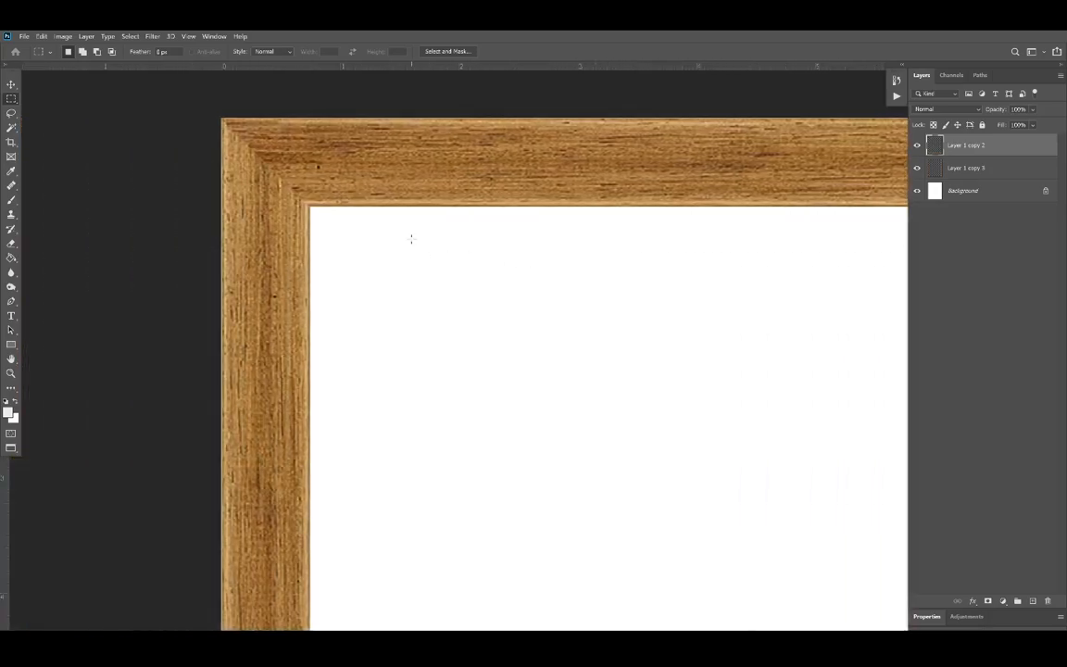
pyautogui.scroll(-8, 412, 239)
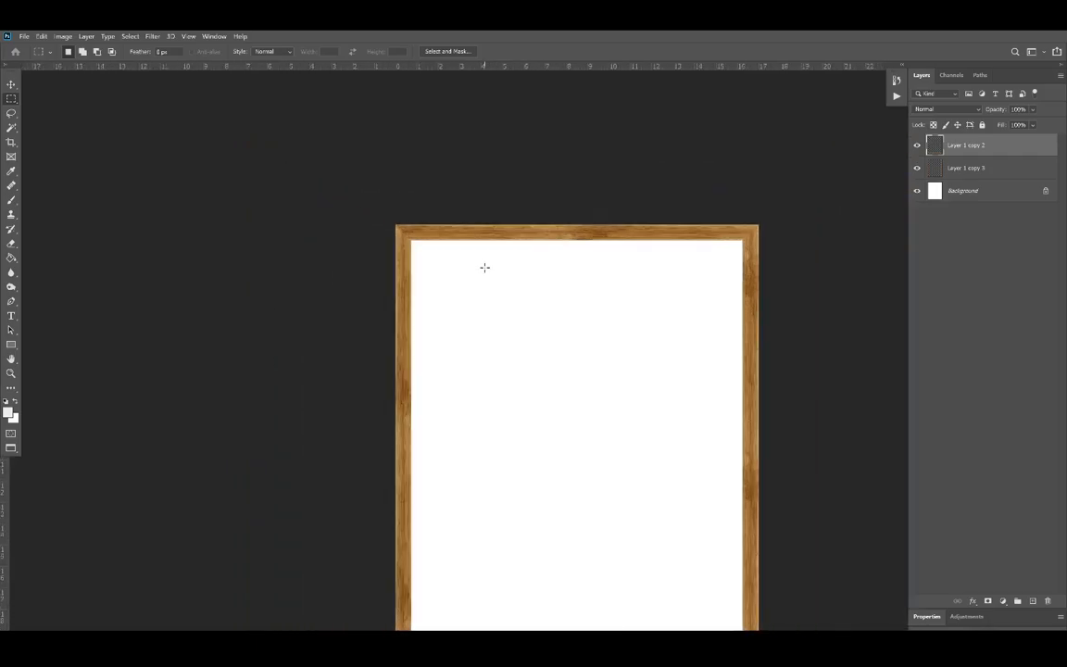
pyautogui.scroll(-5, 457, 262)
pyautogui.hscroll(4, 460, 267)
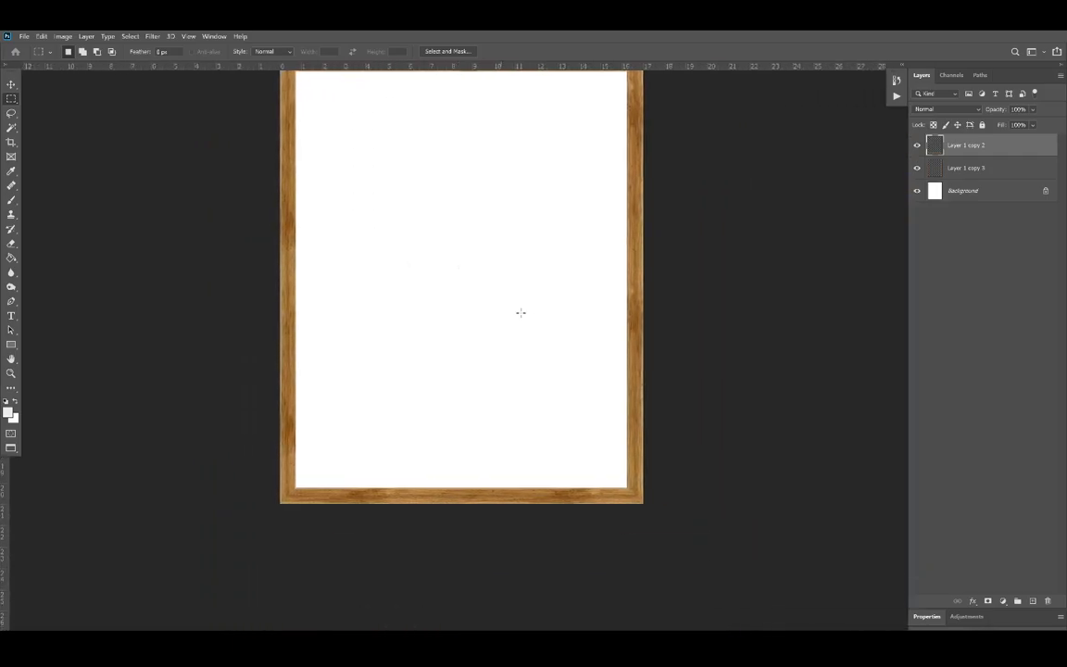
pyautogui.scroll(2, 521, 312)
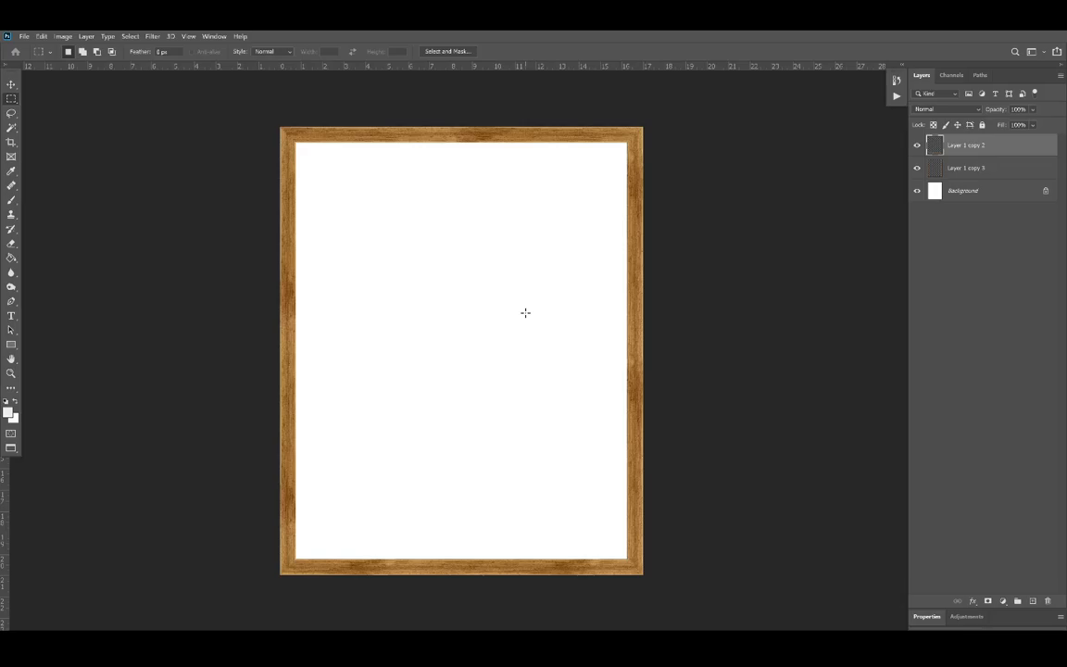
# Step: Merge the top and bottom rail layer down into the side rail layer and check the combined frame by toggling its visibility
pyautogui.rightClick(977, 156)
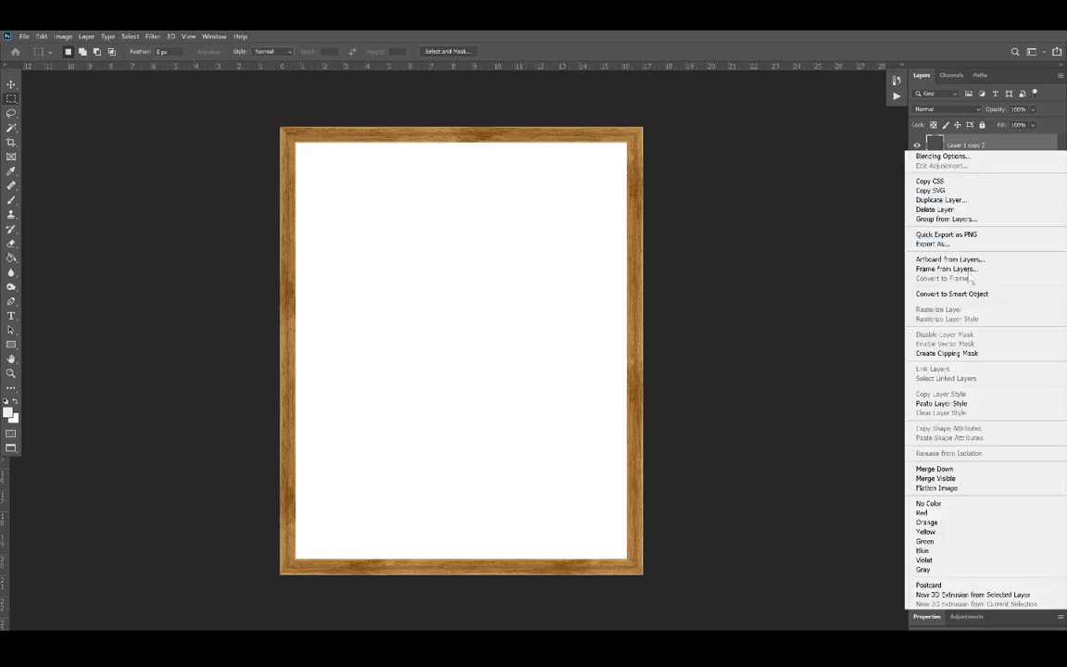
pyautogui.click(968, 470)
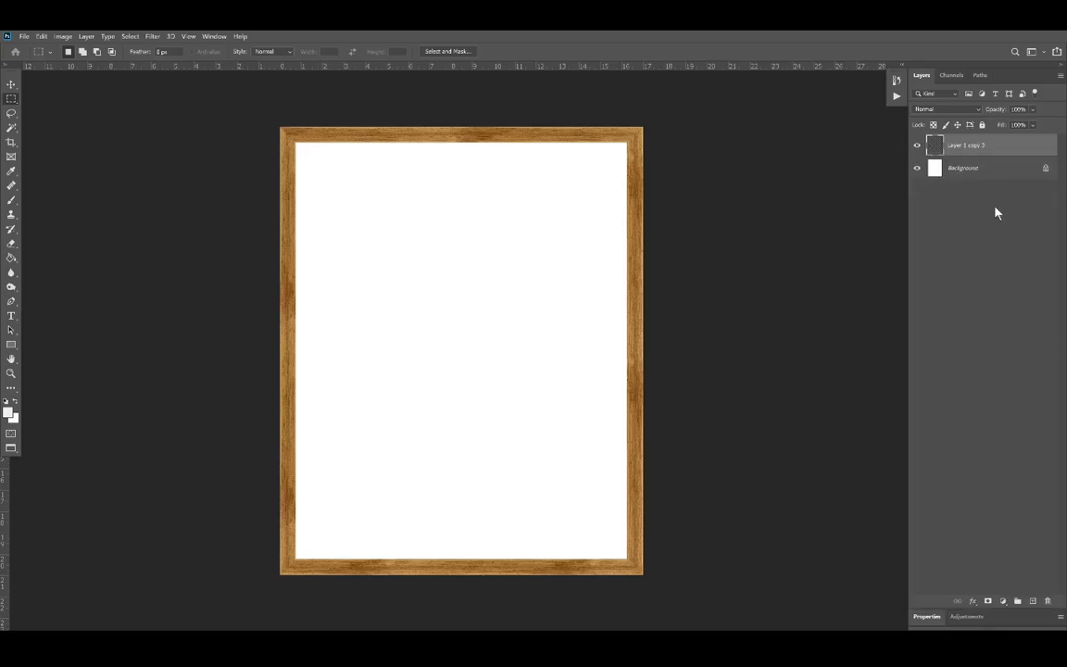
pyautogui.click(917, 146)
pyautogui.click(917, 146)
# Step: Show the guides again over the merged frame
pyautogui.hotkey('ctrl', "'")
pyautogui.hotkey('ctrl', "'")
pyautogui.hotkey('ctrl', ';')
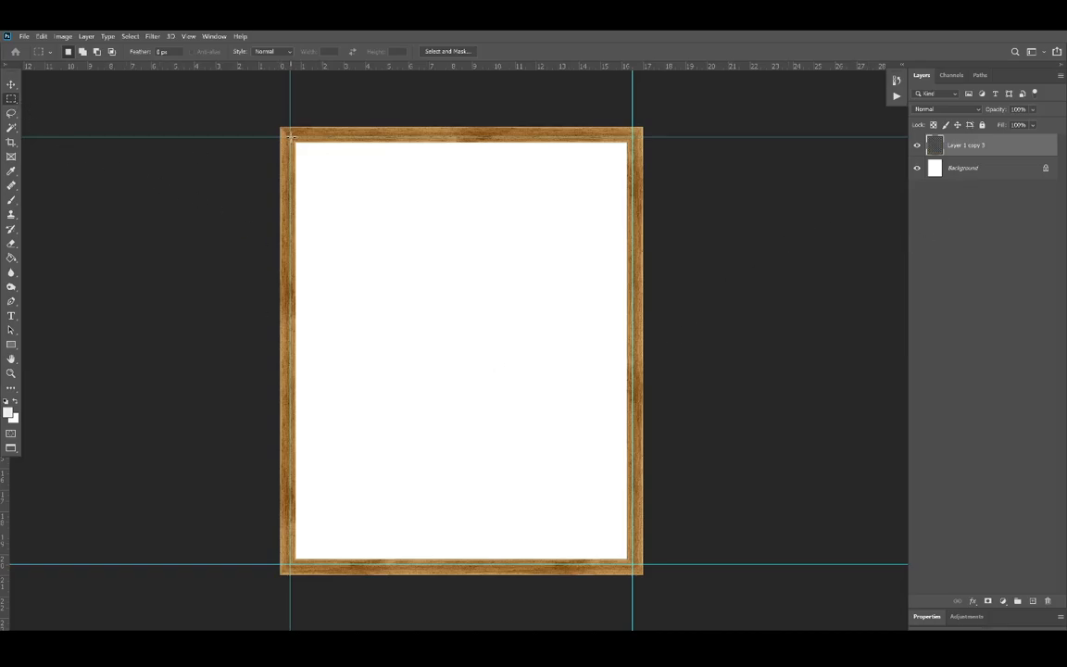
# Step: Select a 3 × 3 in square inside the upper-left guide corner and add guides along its right and bottom edges
pyautogui.moveTo(293, 139); pyautogui.dragTo(363, 212)
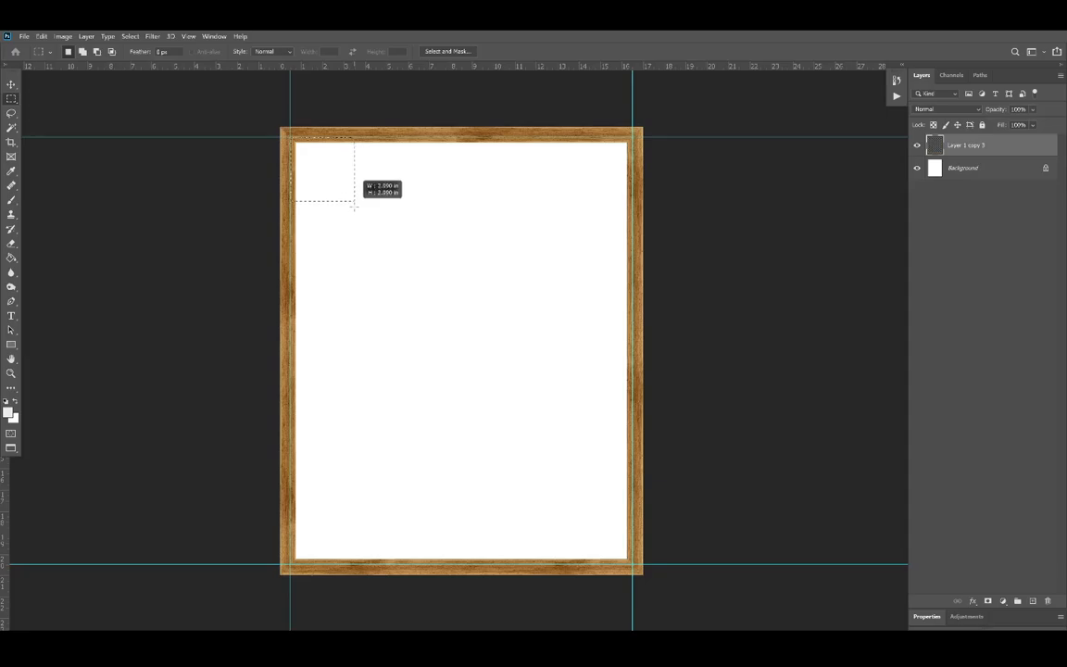
pyautogui.moveTo(354, 207); pyautogui.dragTo(354, 207)
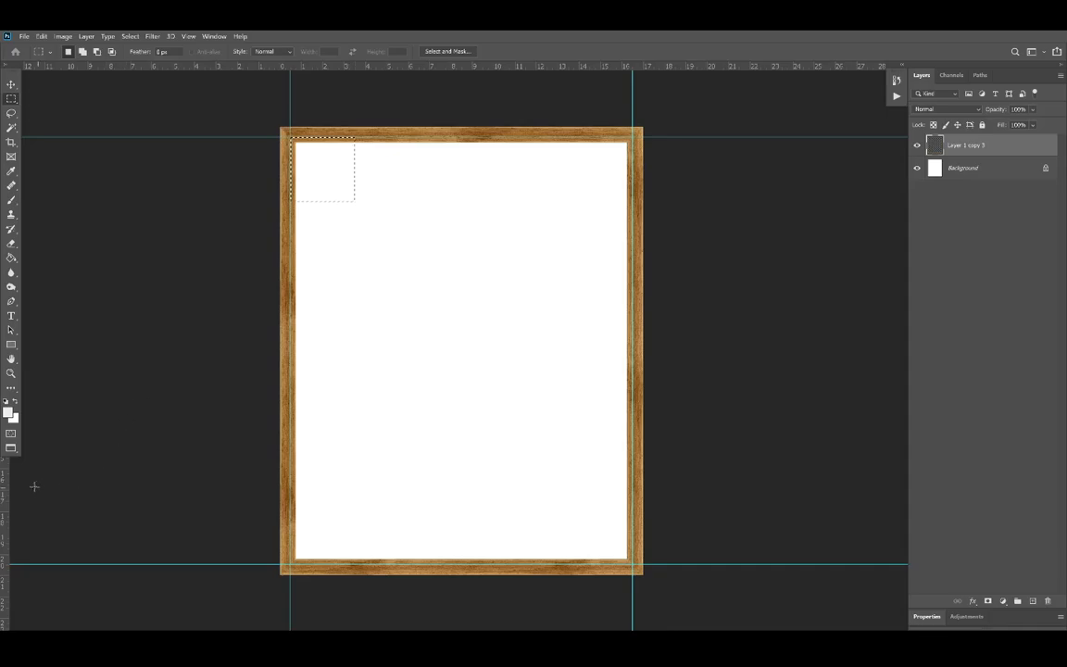
pyautogui.moveTo(7, 478); pyautogui.dragTo(354, 454)
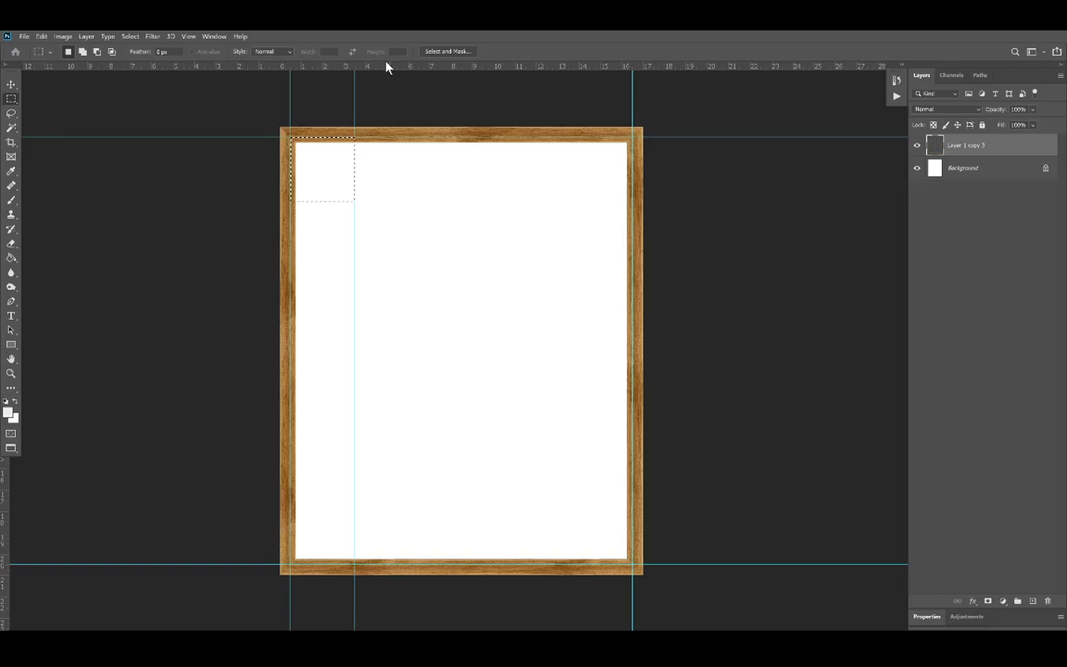
pyautogui.moveTo(386, 70); pyautogui.dragTo(395, 200)
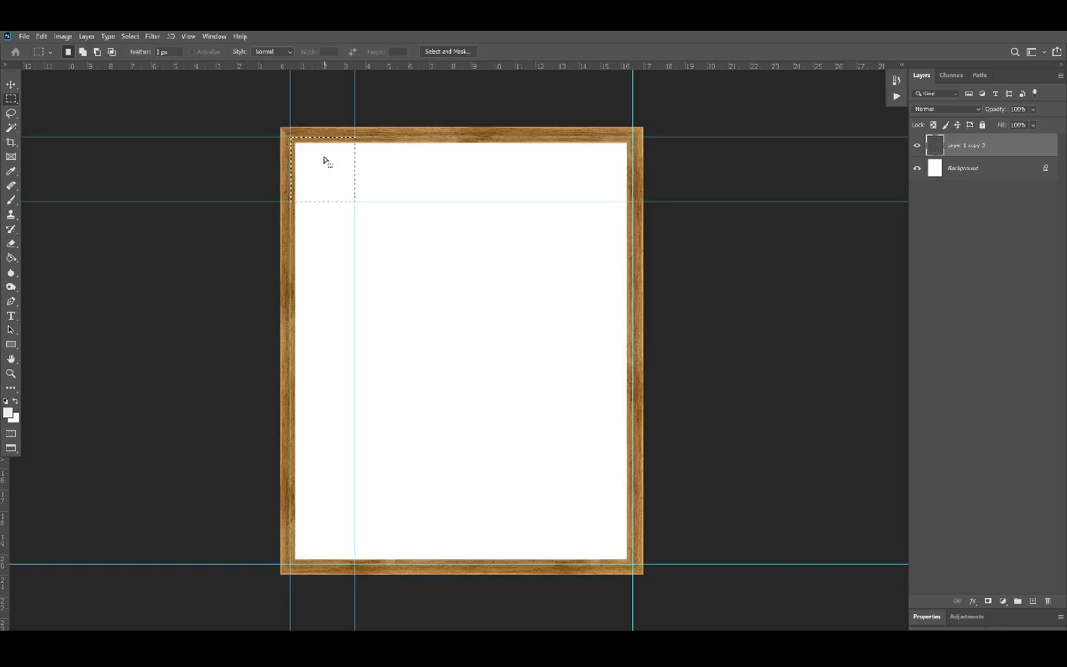
# Step: Move the square selection into the lower-right guide corner, align guides with its left and top edges, and deselect
pyautogui.moveTo(323, 176); pyautogui.dragTo(604, 542)
pyautogui.moveTo(7, 498); pyautogui.dragTo(564, 521)
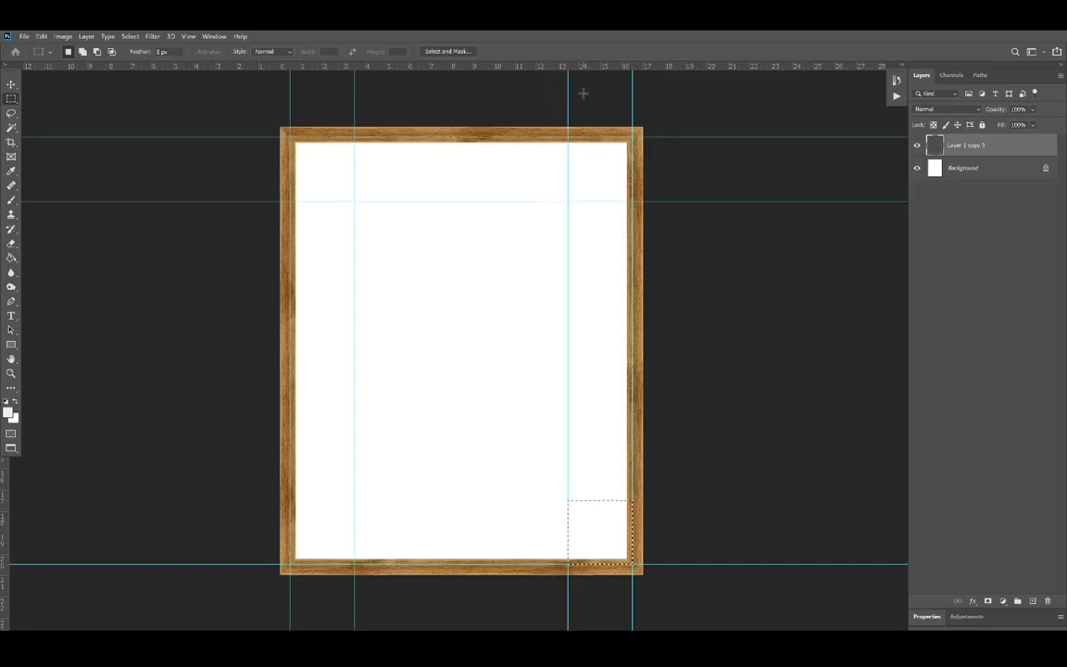
pyautogui.moveTo(595, 71); pyautogui.dragTo(595, 495)
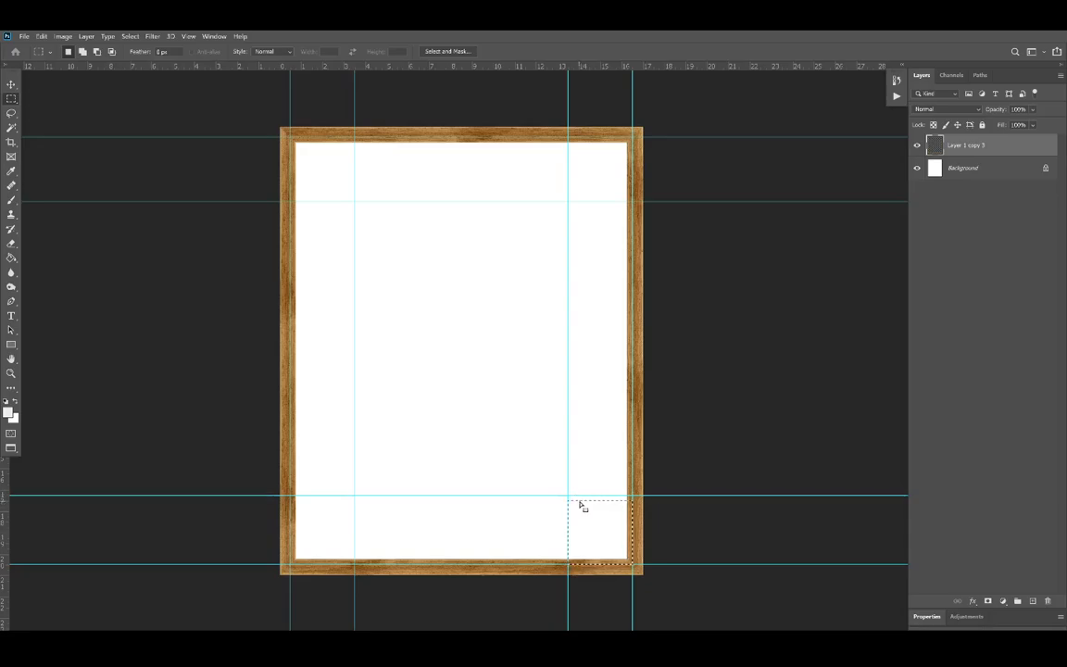
pyautogui.click(11, 84)
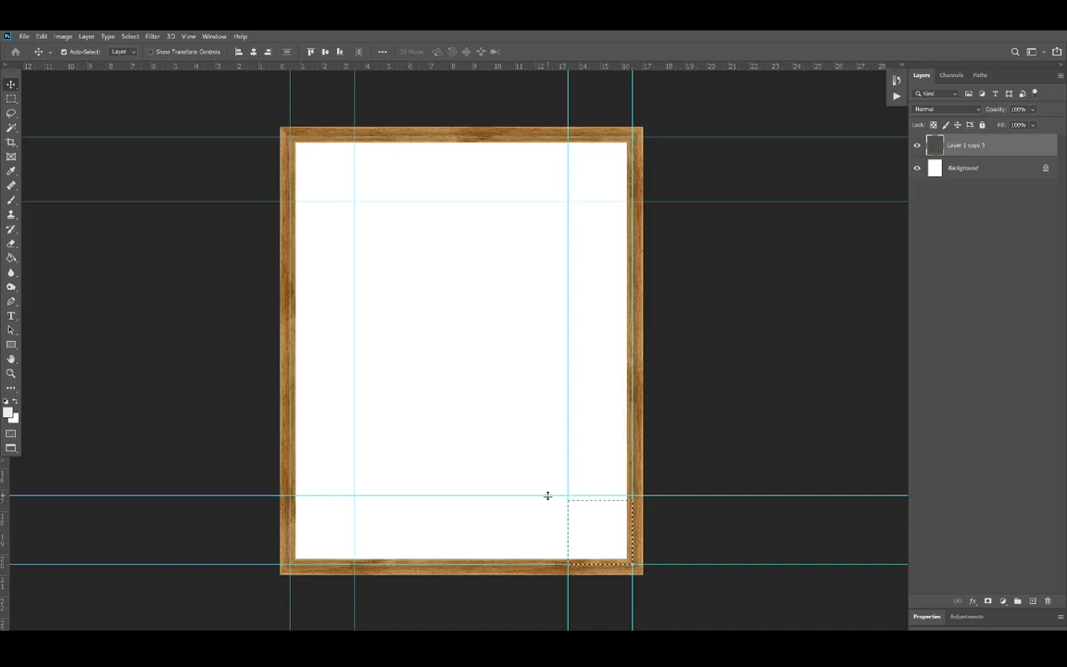
pyautogui.moveTo(547, 496); pyautogui.dragTo(548, 500)
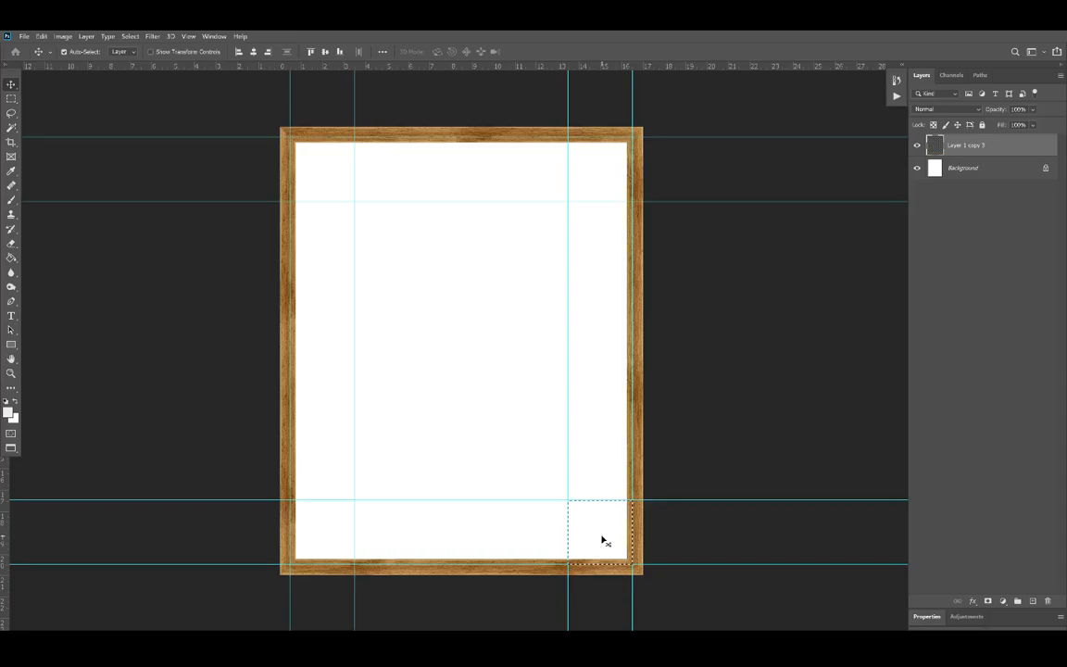
pyautogui.moveTo(604, 540); pyautogui.dragTo(422, 367)
pyautogui.hotkey('ctrl', 'z')
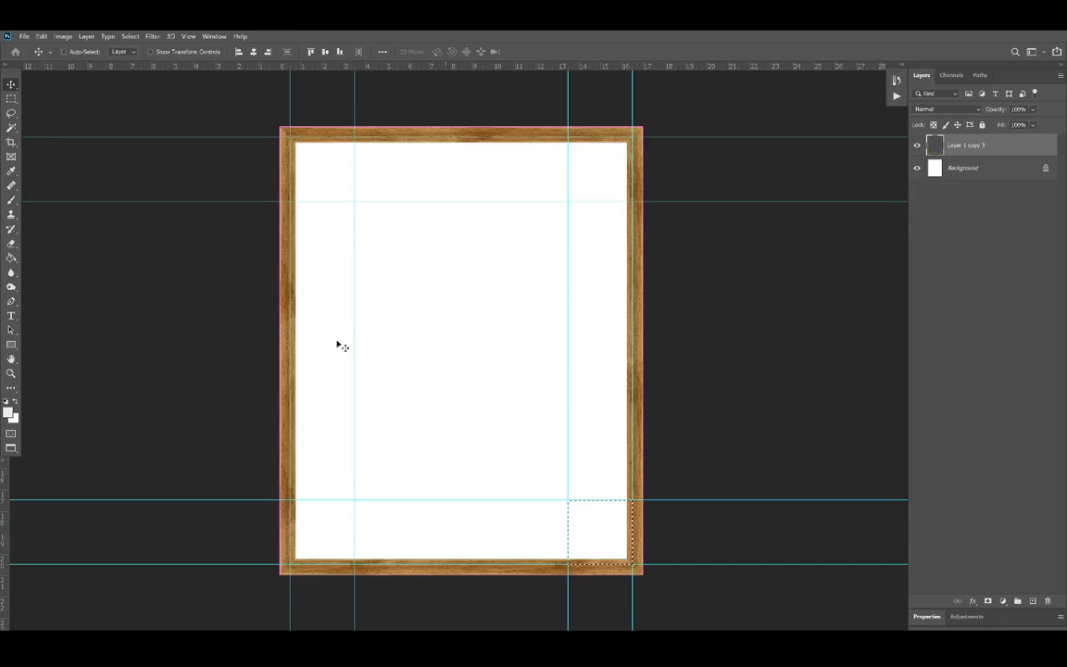
pyautogui.click(10, 96)
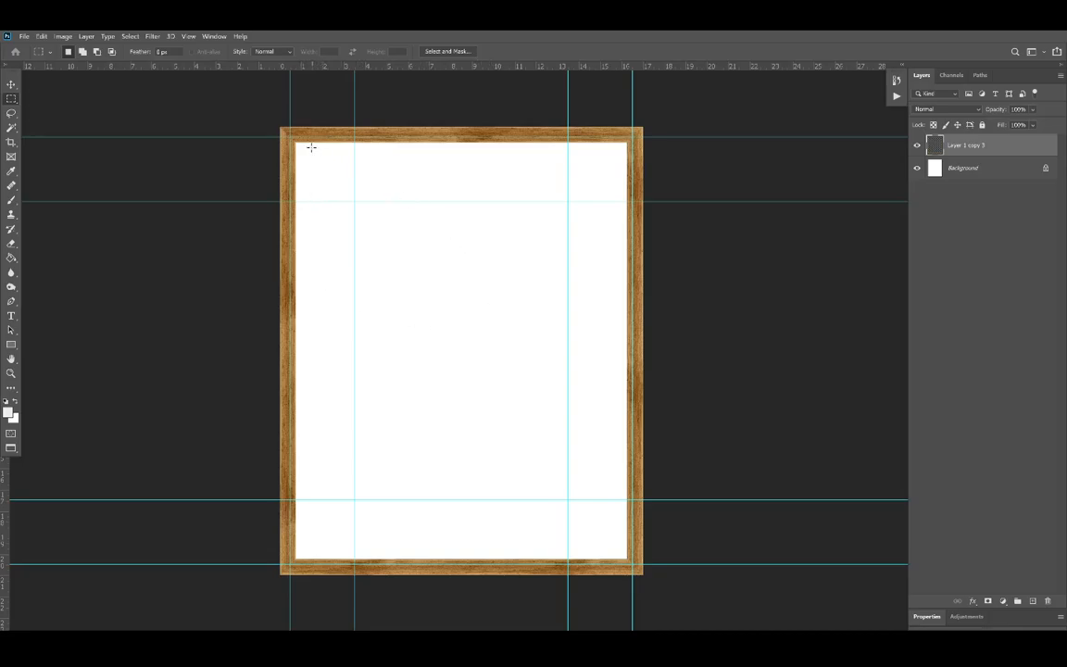
# Step: Select a square about 0.2 in wide outward from the upper-left inner guide crossing and align guides with its top and left edges
pyautogui.scroll(8, 348, 192)
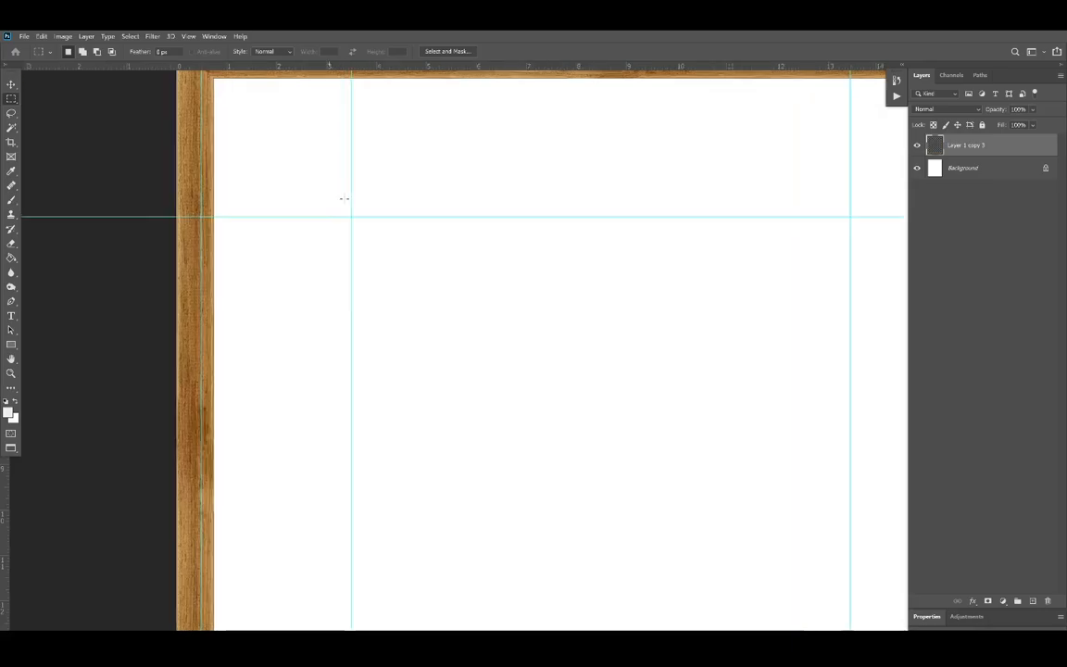
pyautogui.moveTo(359, 232); pyautogui.dragTo(341, 210)
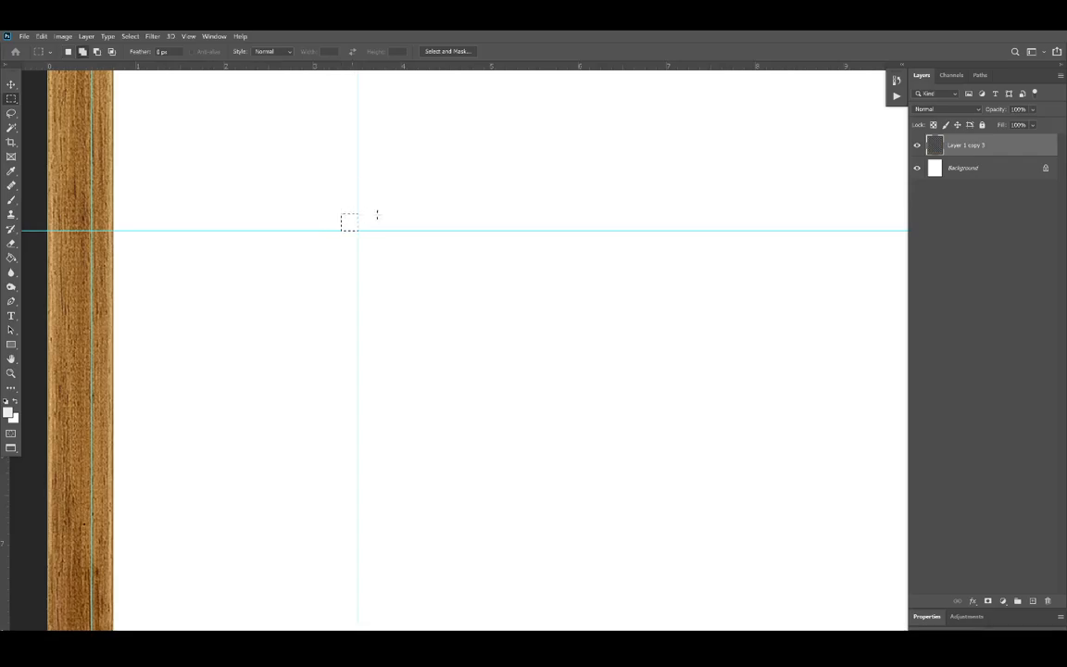
pyautogui.moveTo(402, 70); pyautogui.dragTo(410, 210)
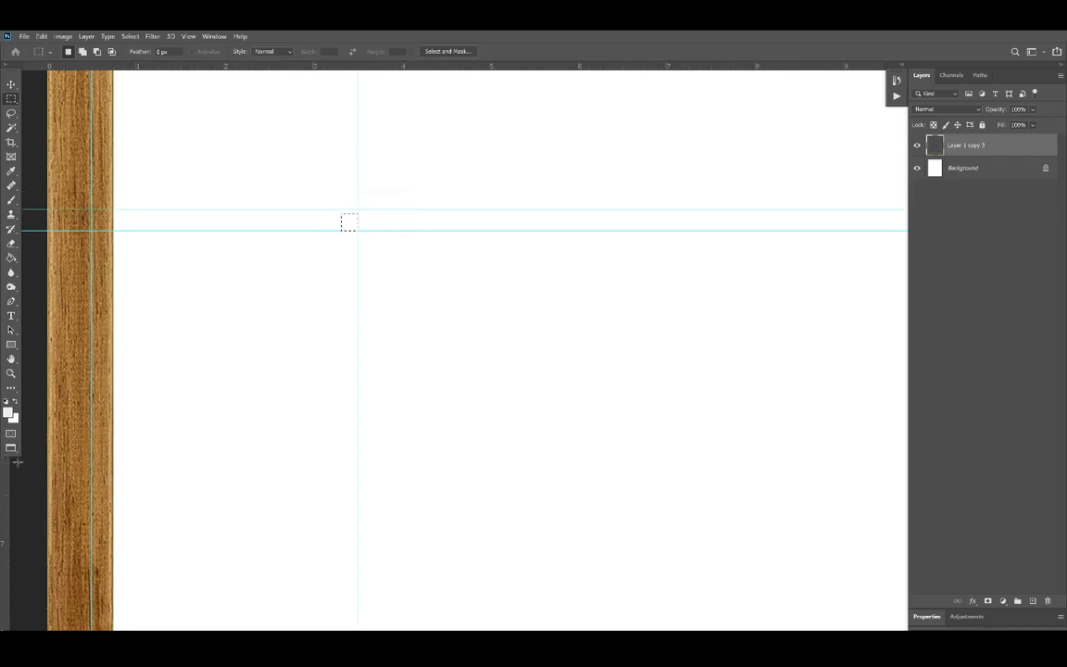
pyautogui.moveTo(19, 477); pyautogui.dragTo(340, 470)
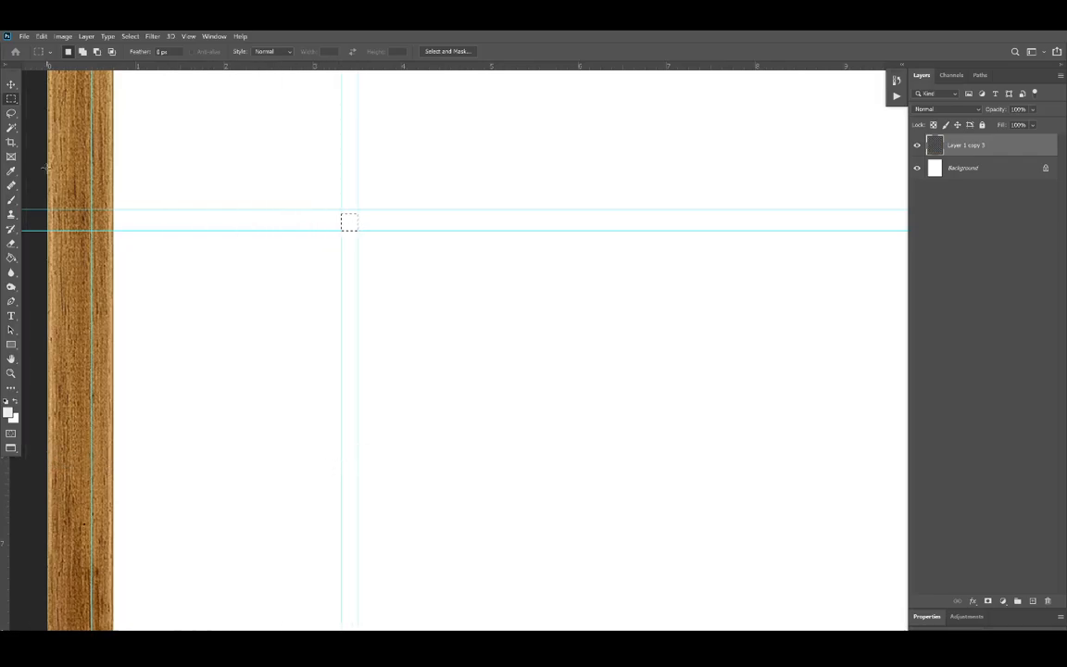
pyautogui.click(11, 85)
pyautogui.moveTo(292, 208); pyautogui.dragTo(296, 214)
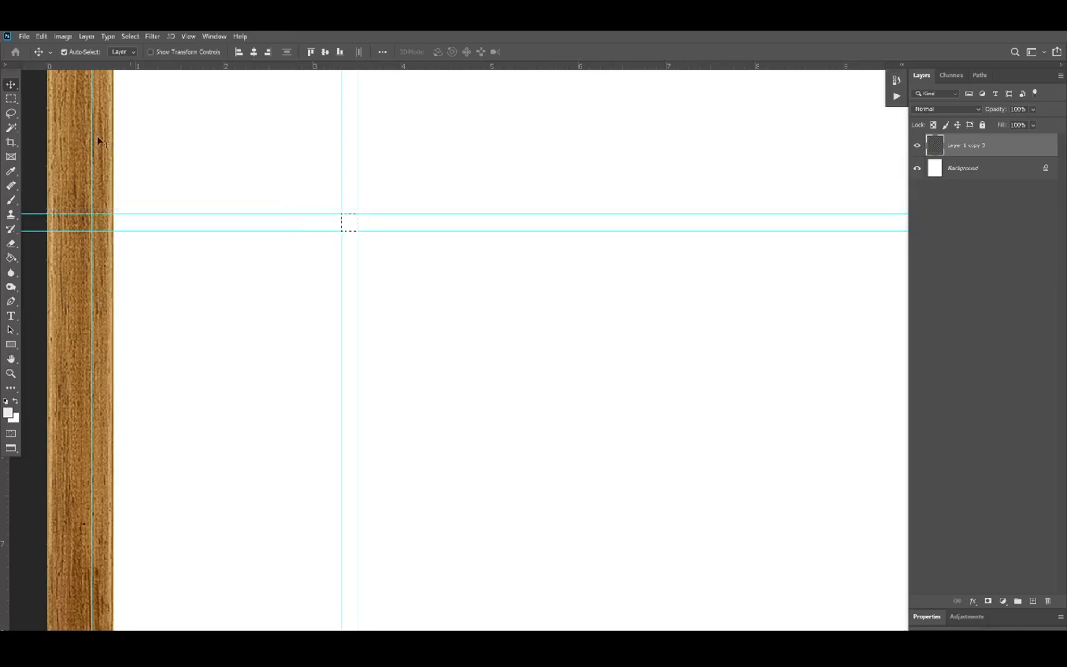
# Step: Move the small square selection to the lower-right inner guide crossing, add guides along its right and bottom edges, and deselect
pyautogui.click(12, 98)
pyautogui.scroll(-5, 370, 286)
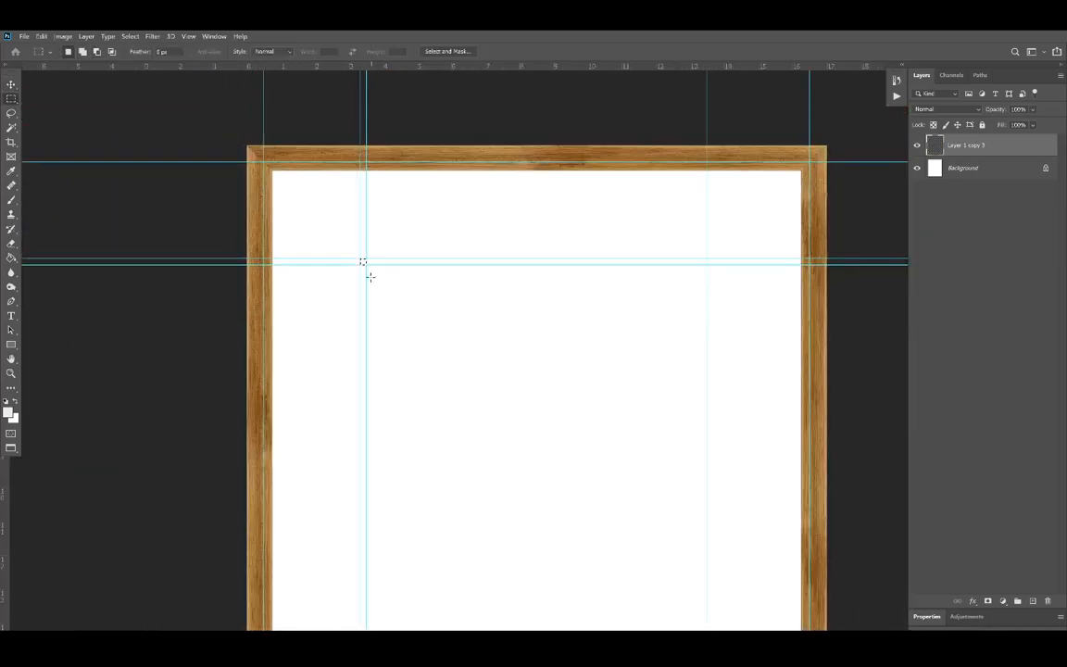
pyautogui.moveTo(504, 380); pyautogui.dragTo(378, 306)
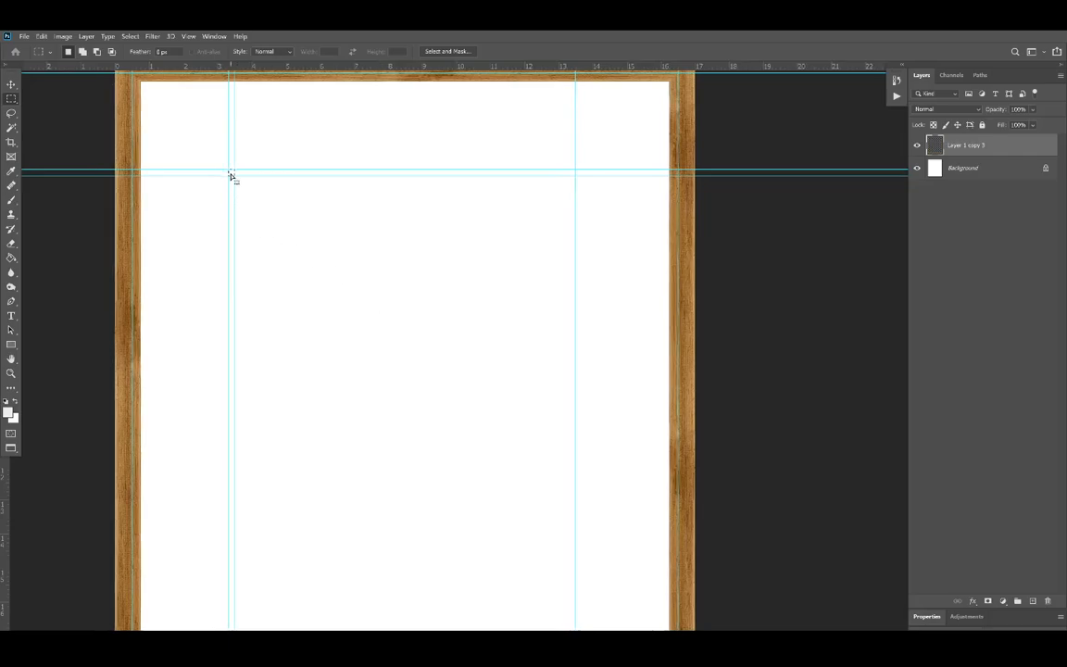
pyautogui.moveTo(622, 555); pyautogui.dragTo(501, 311)
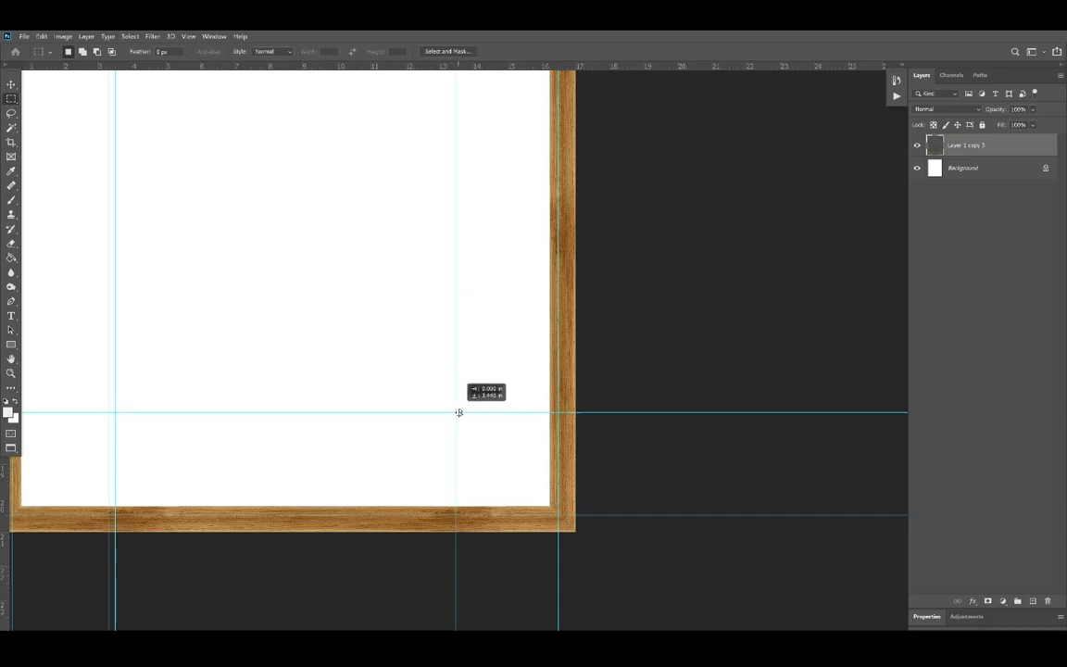
pyautogui.moveTo(459, 415); pyautogui.dragTo(458, 416)
pyautogui.moveTo(5, 433); pyautogui.dragTo(461, 505)
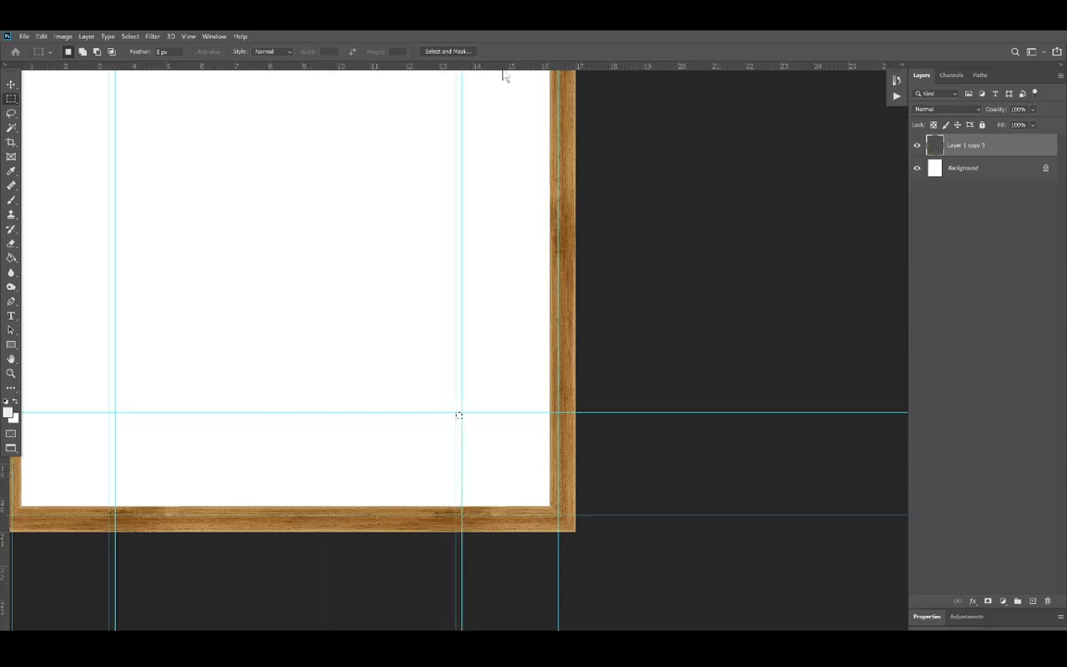
pyautogui.moveTo(503, 69); pyautogui.dragTo(517, 416)
pyautogui.scroll(-4, 535, 267)
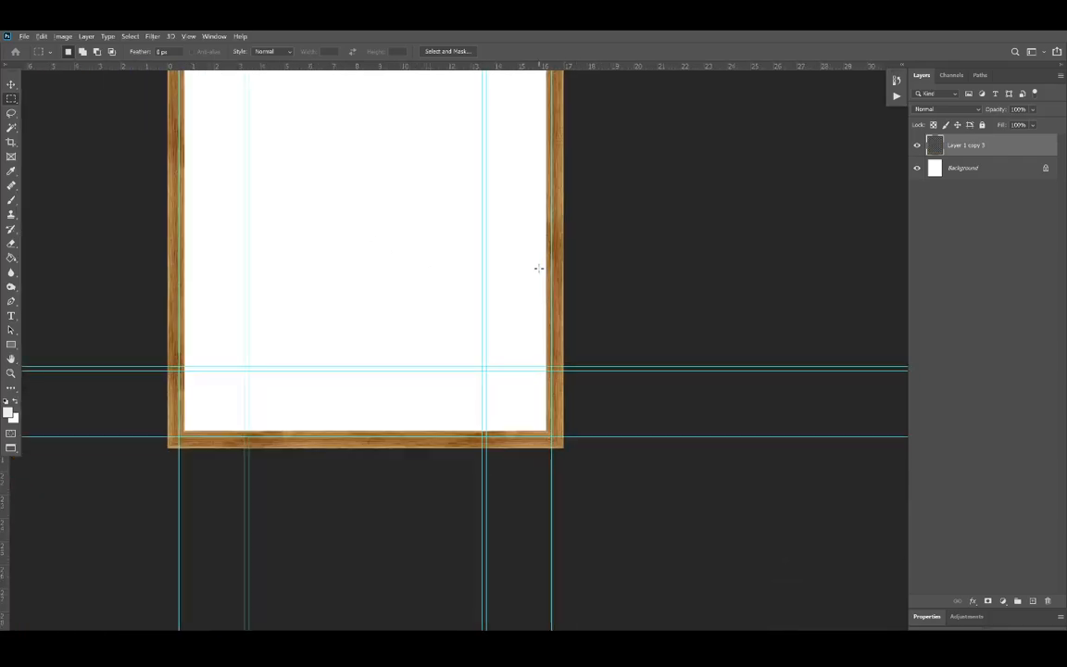
# Step: Make the Background layer active and select the 16 × 20 in area bounded by the outermost guides
pyautogui.scroll(3, 541, 267)
pyautogui.click(986, 175)
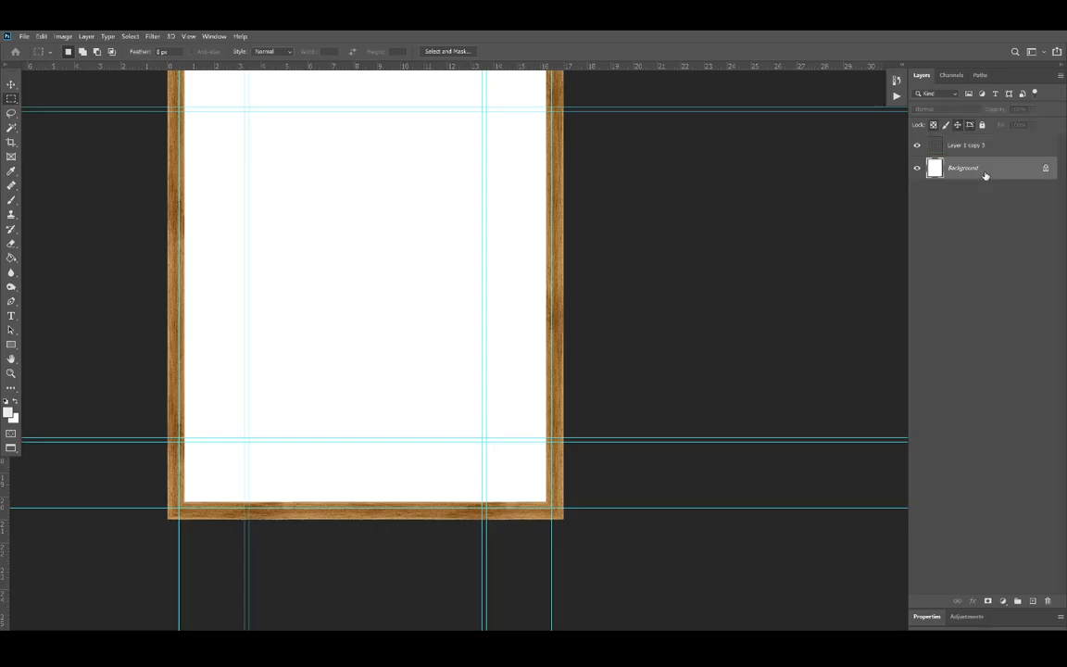
pyautogui.scroll(3, 443, 200)
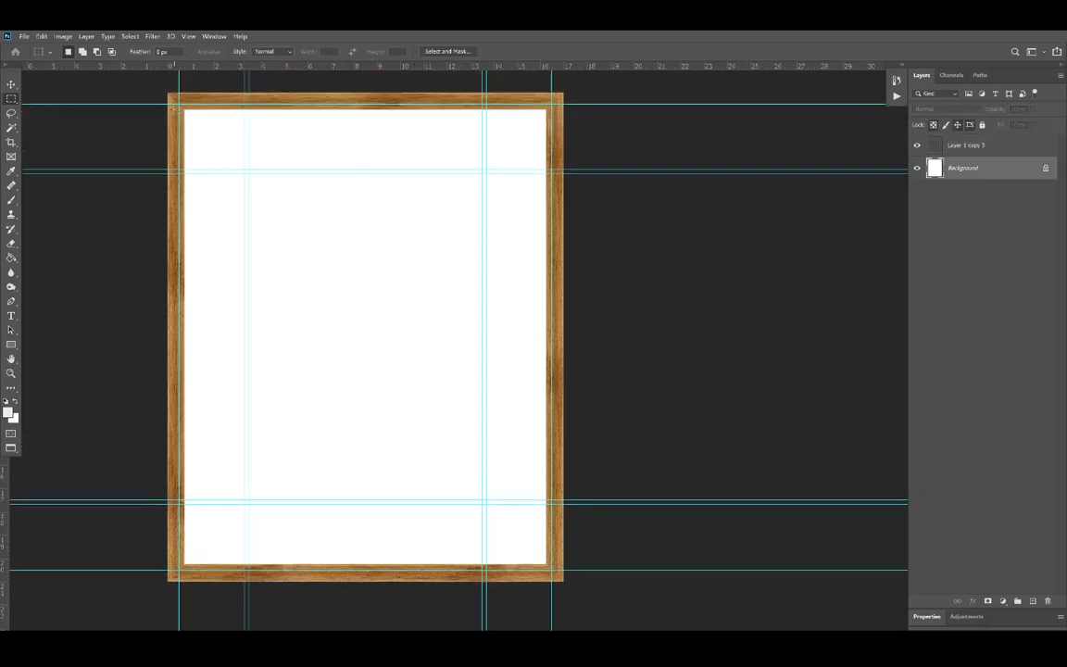
pyautogui.moveTo(177, 103); pyautogui.dragTo(556, 571)
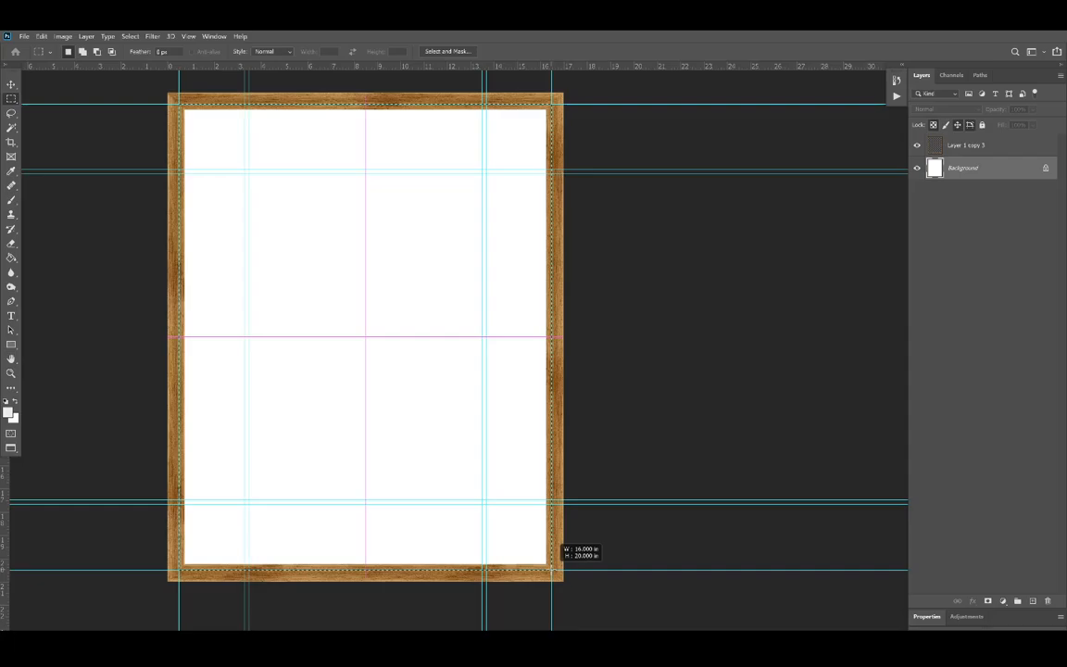
pyautogui.moveTo(554, 571); pyautogui.dragTo(554, 576)
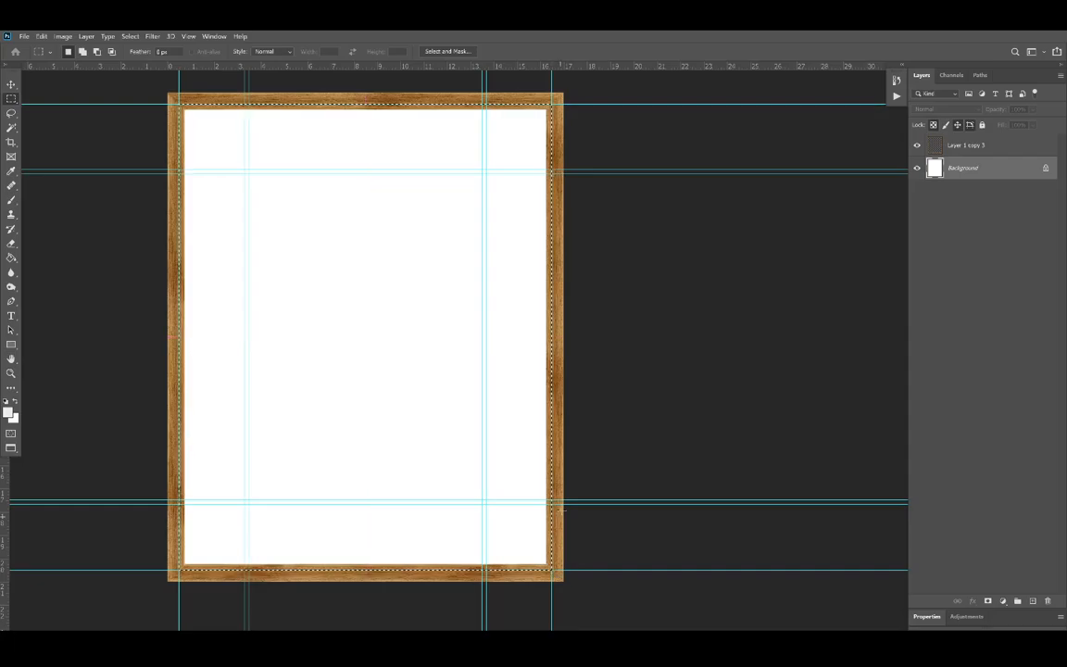
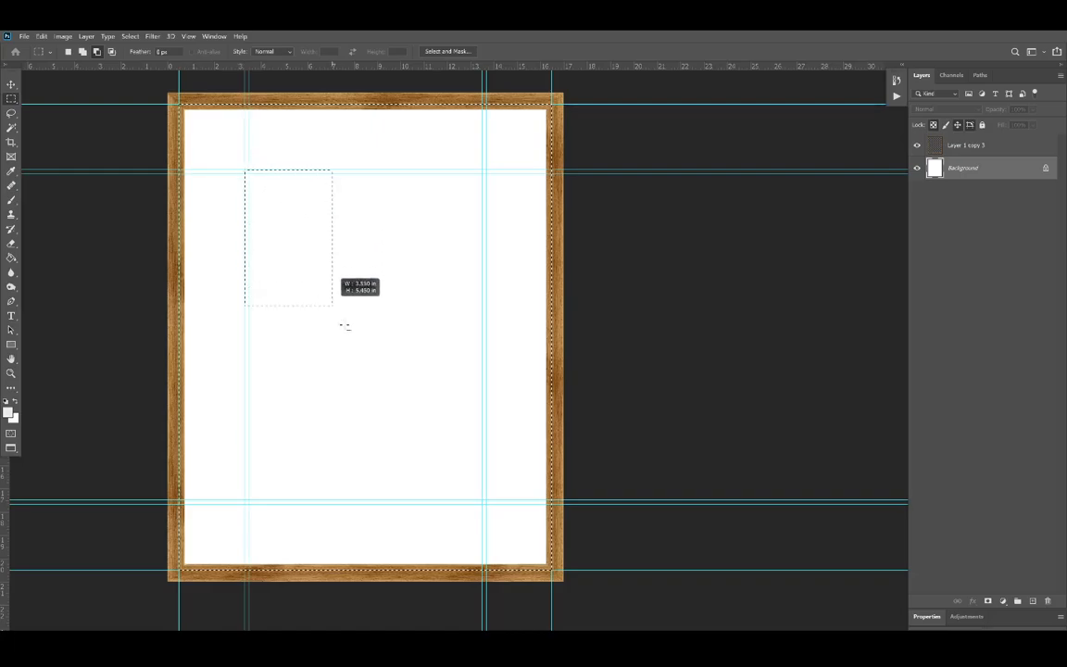
# Step: Subtract the rectangle bounded by the outer lines of the inner guide pairs from the selection and copy the remaining border to a new layer
pyautogui.moveTo(482, 505); pyautogui.dragTo(486, 505)
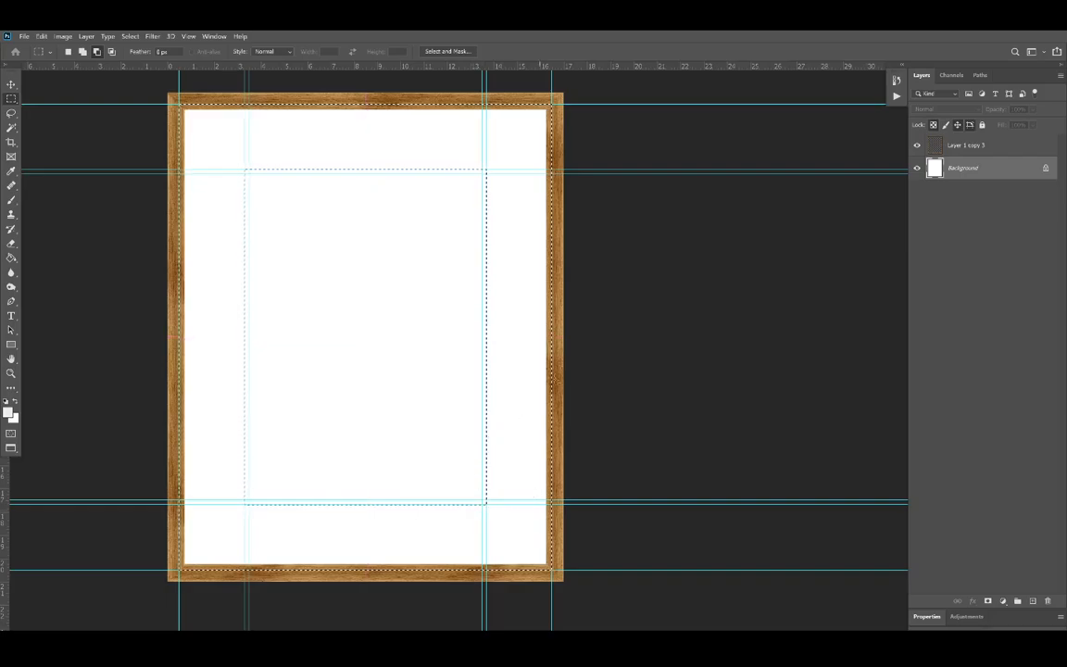
pyautogui.rightClick(513, 266)
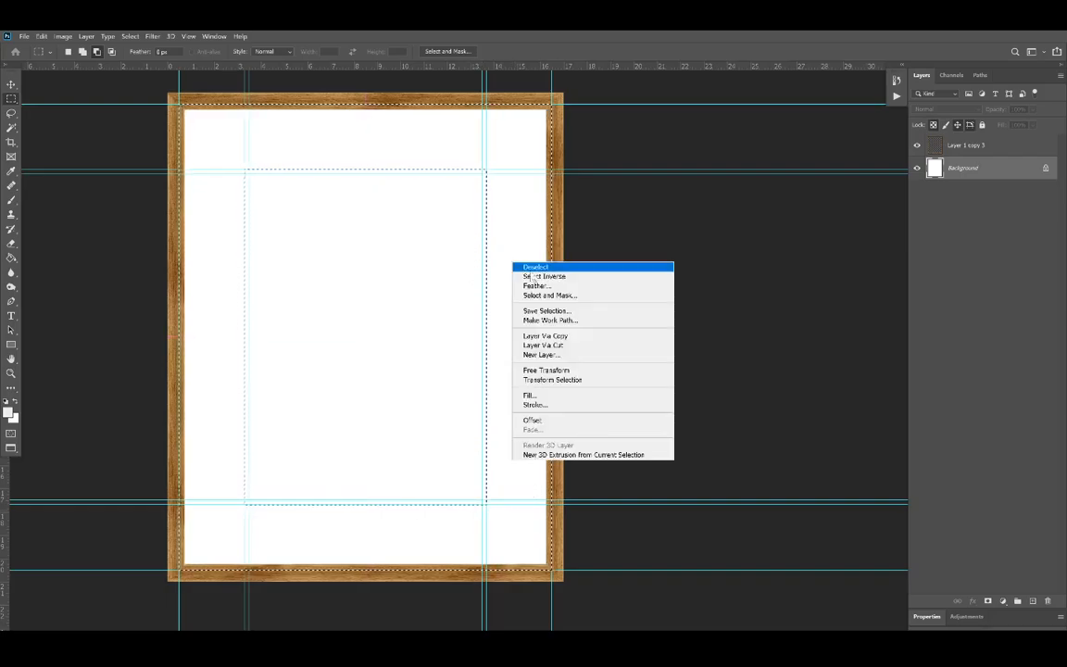
pyautogui.click(571, 335)
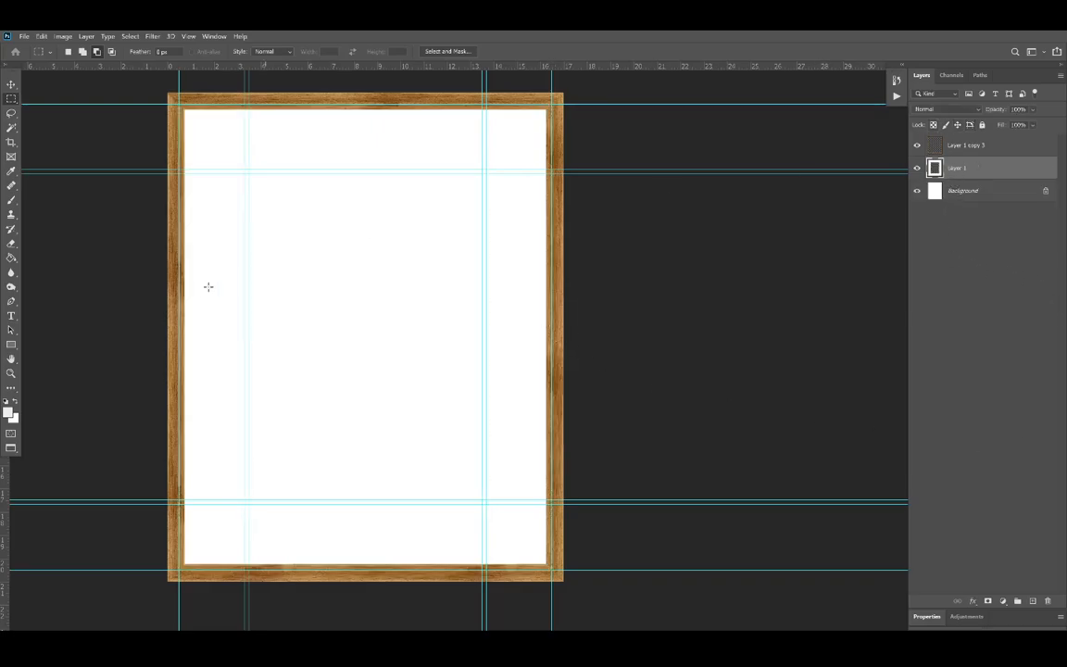
# Step: Fill the copied border on Layer 1 with pale cream #f8f9e8 using the Paint Bucket
pyautogui.click(11, 258)
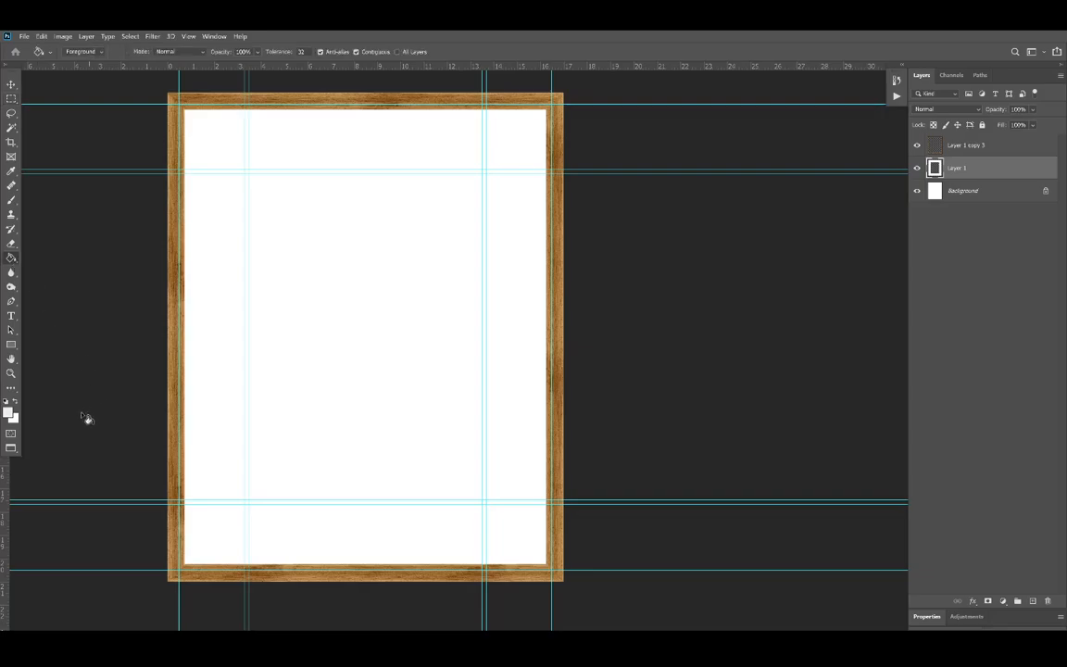
pyautogui.click(8, 412)
pyautogui.click(661, 445)
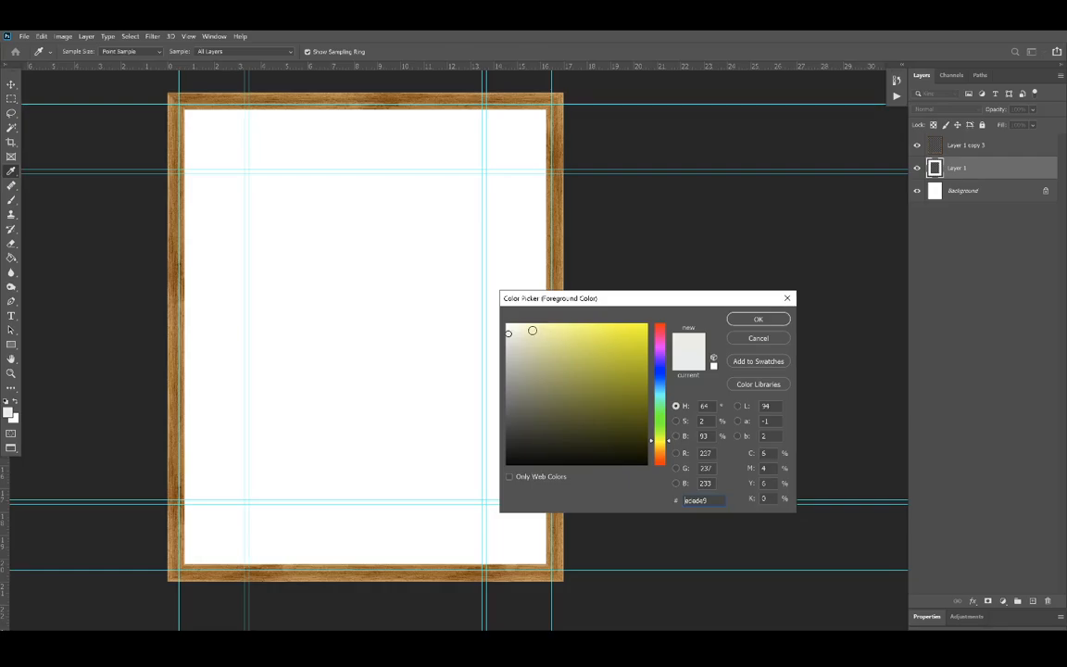
pyautogui.click(530, 330)
pyautogui.click(523, 331)
pyautogui.click(515, 327)
pyautogui.click(759, 322)
pyautogui.press('g')
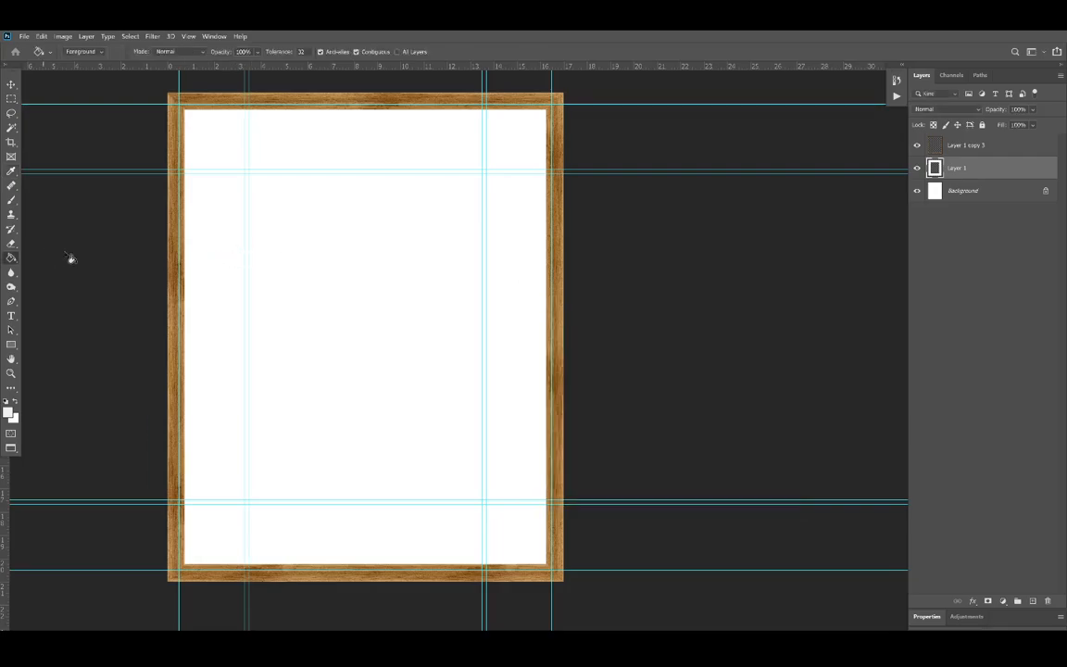
pyautogui.click(223, 254)
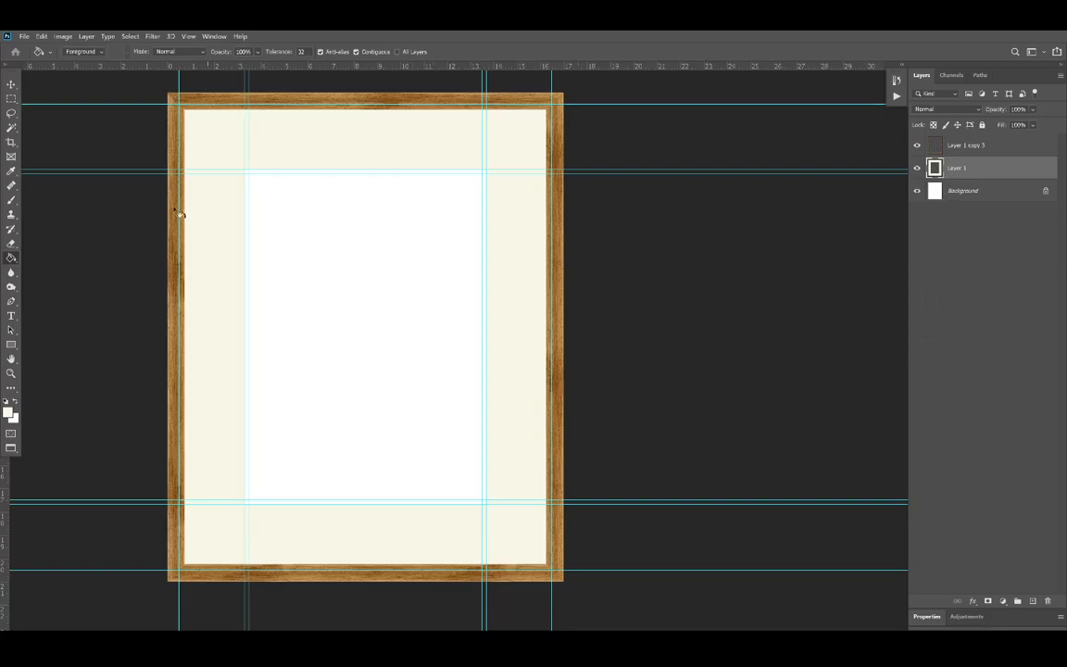
# Step: Select the 16 × 20 in area on the Background, subtract the rectangle inside the innermost guides, and copy the remaining border to a new layer
pyautogui.click(10, 98)
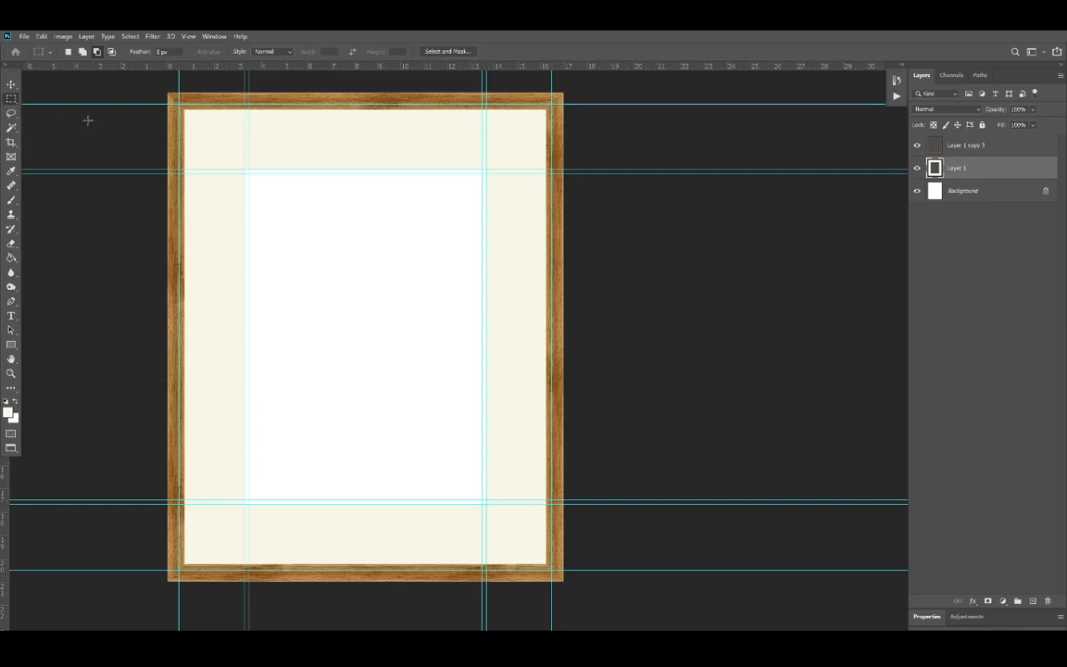
pyautogui.moveTo(170, 103); pyautogui.dragTo(553, 569)
pyautogui.click(937, 192)
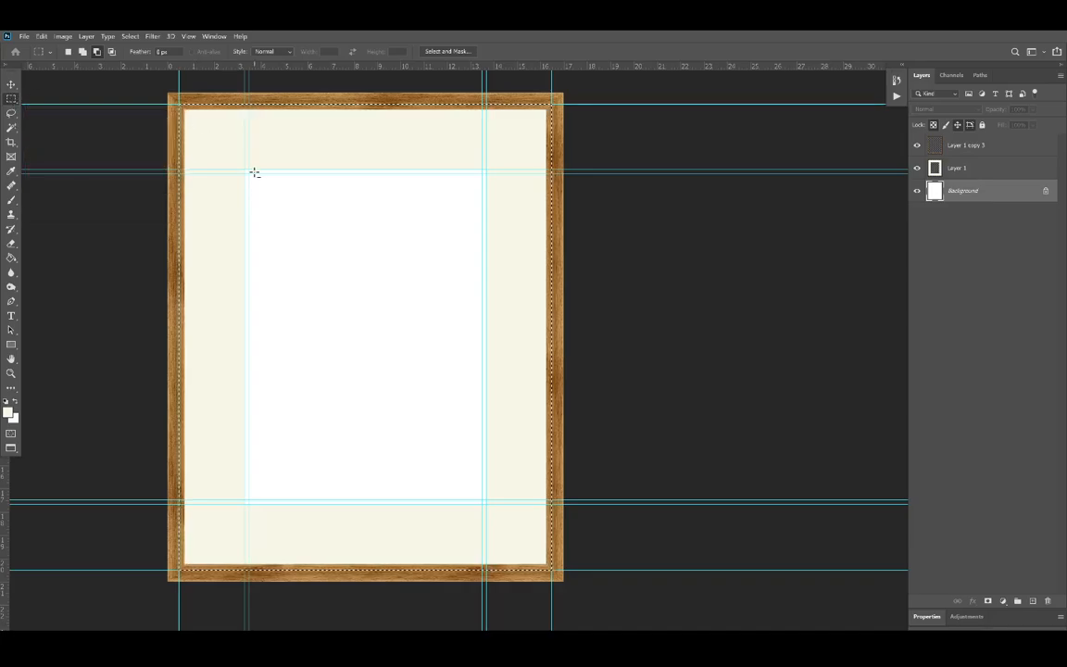
pyautogui.moveTo(250, 175); pyautogui.dragTo(482, 499)
pyautogui.rightClick(529, 323)
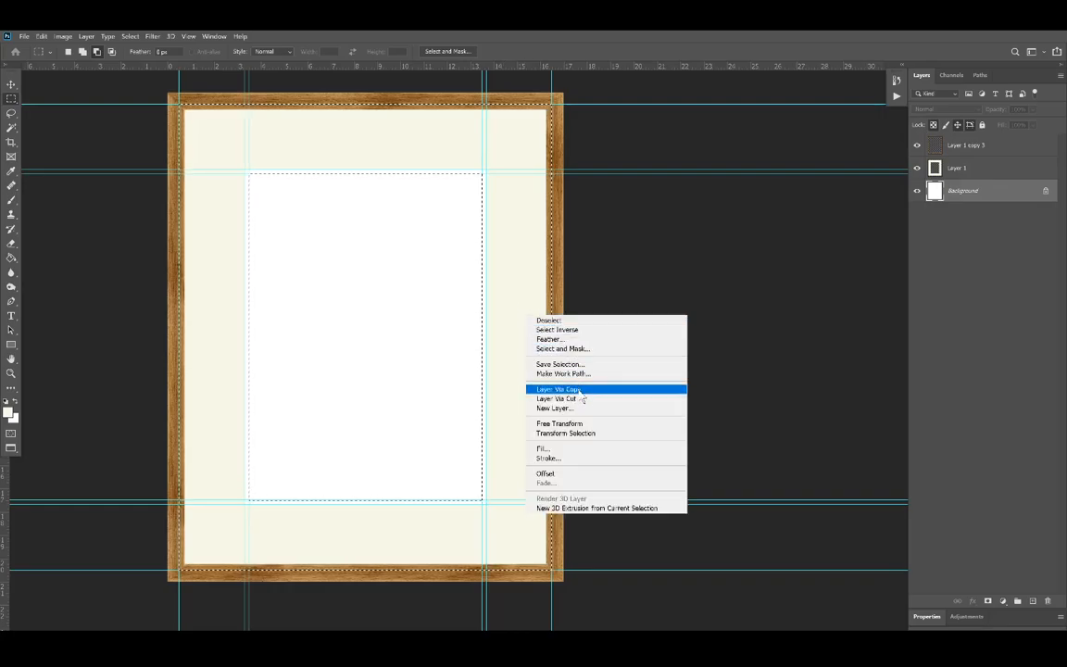
pyautogui.click(565, 386)
# Step: Rename the newly copied border layer "bottom mat" and the cream border layer above it "Top mat"
pyautogui.doubleClick(957, 190)
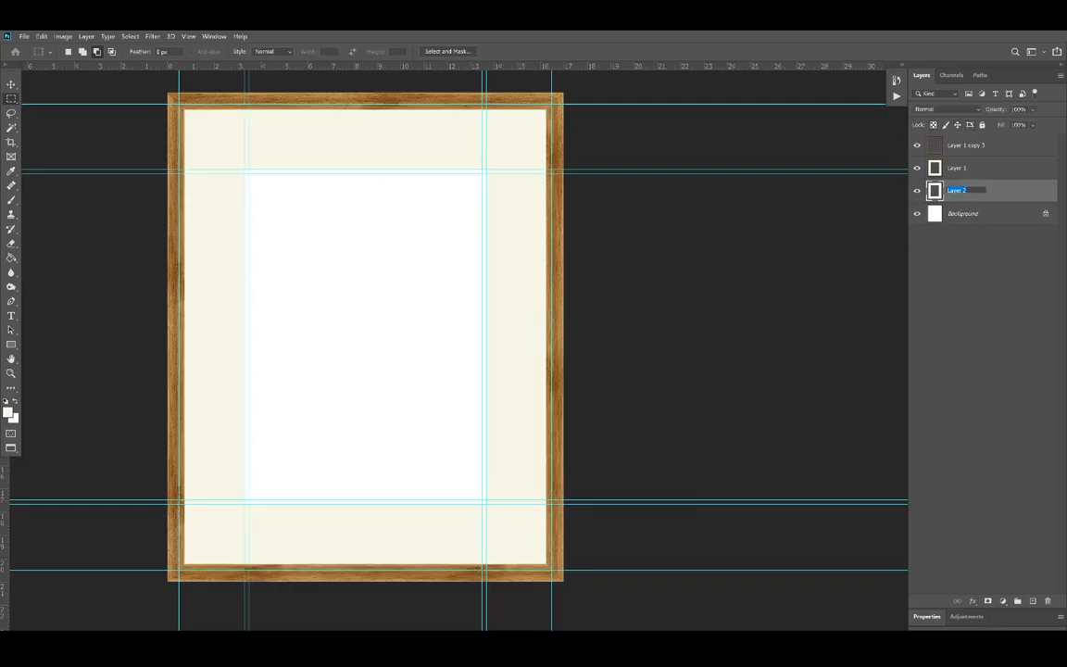
pyautogui.write('bottom mat')
pyautogui.click(959, 170)
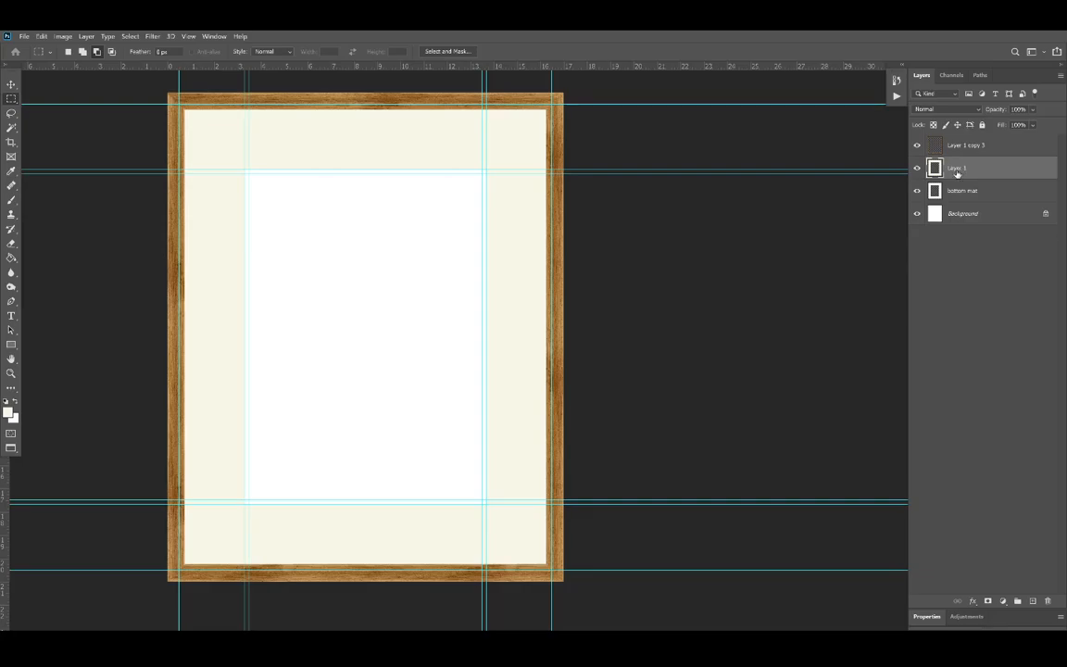
pyautogui.doubleClick(958, 170)
pyautogui.write('Top mat')
pyautogui.press('Return')
# Step: Fill the bottom mat layer with the tan color #cd9761 sampled from the wooden frame
pyautogui.hotkey('alt', '[')
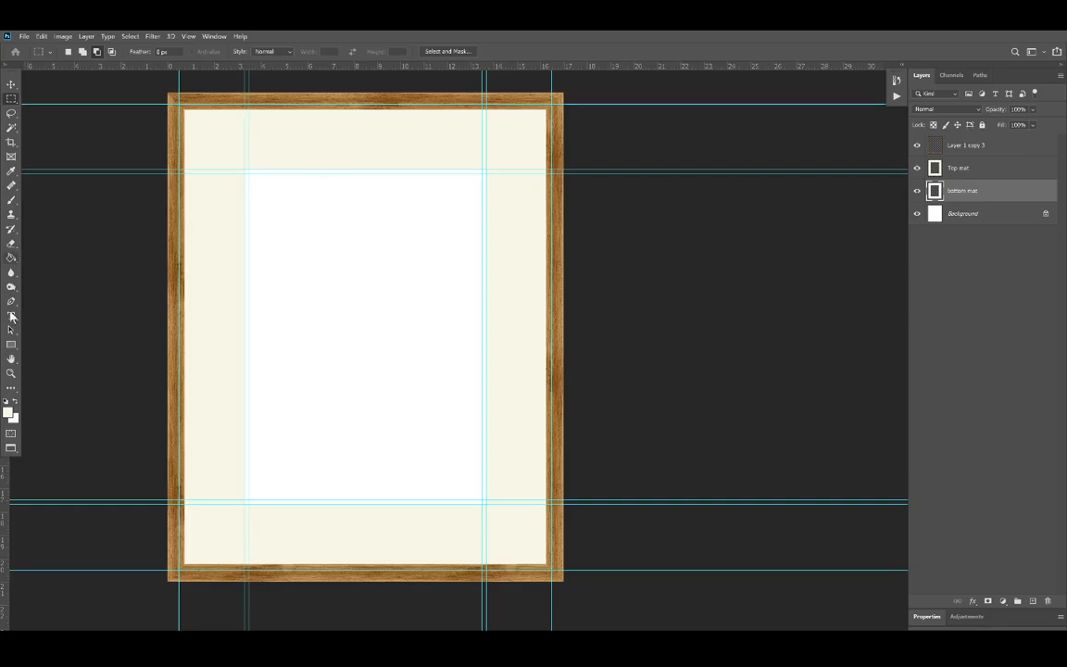
pyautogui.click(8, 412)
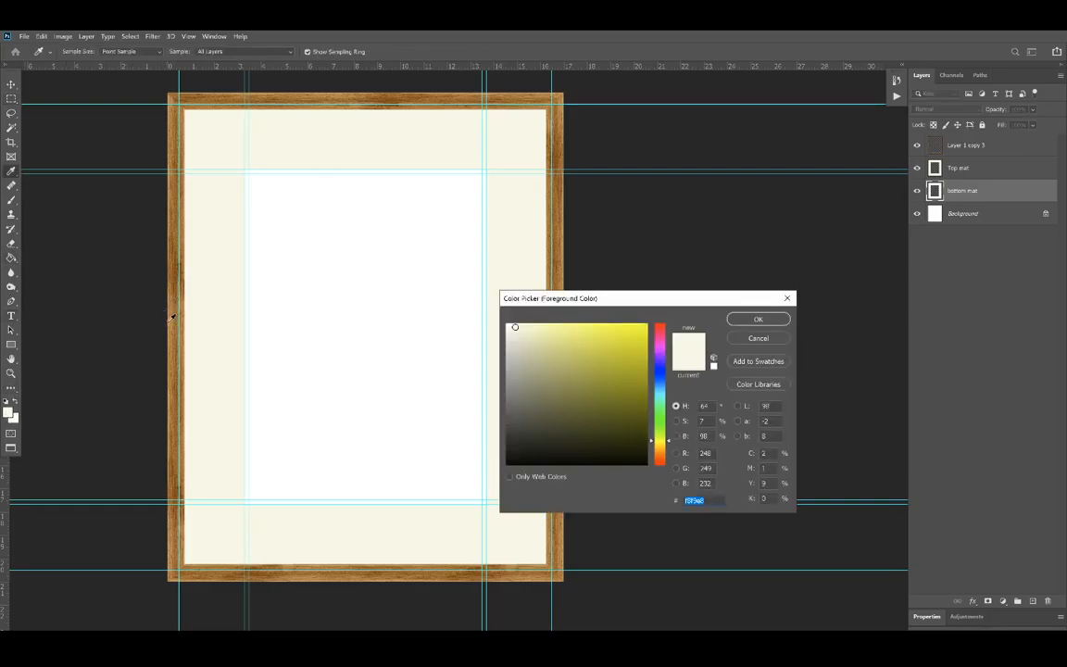
pyautogui.click(181, 323)
pyautogui.click(758, 318)
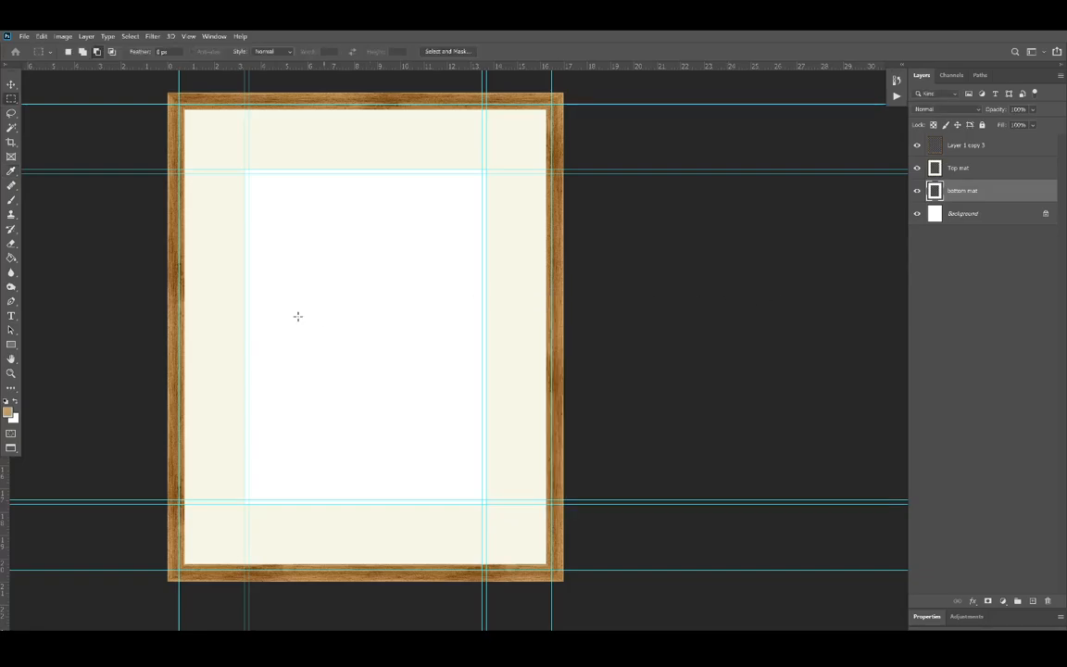
pyautogui.click(11, 258)
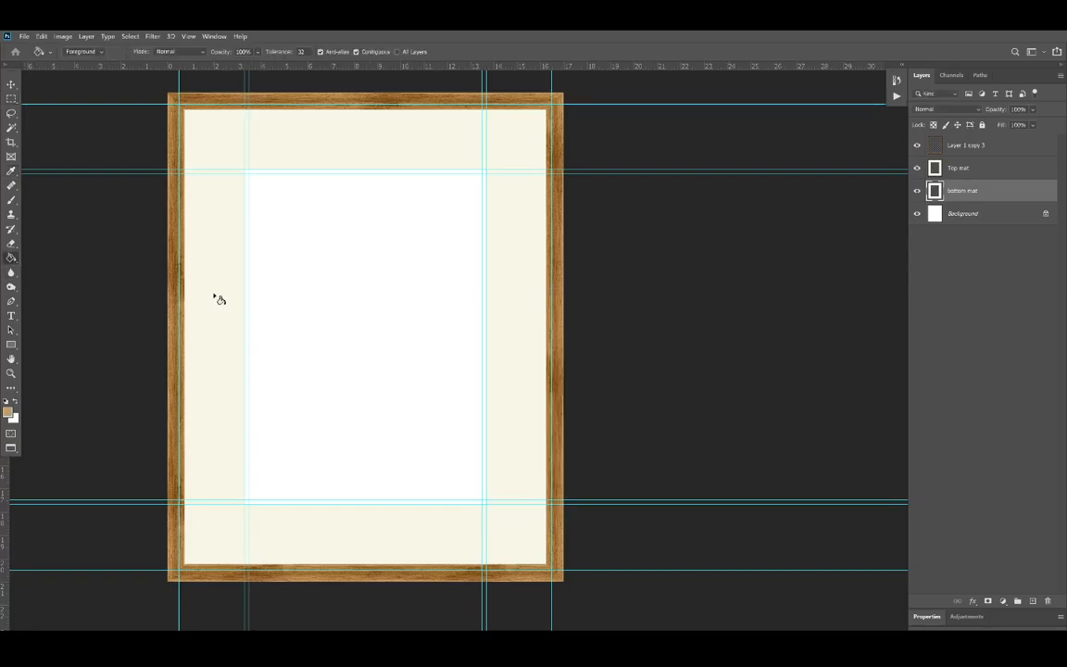
pyautogui.click(248, 293)
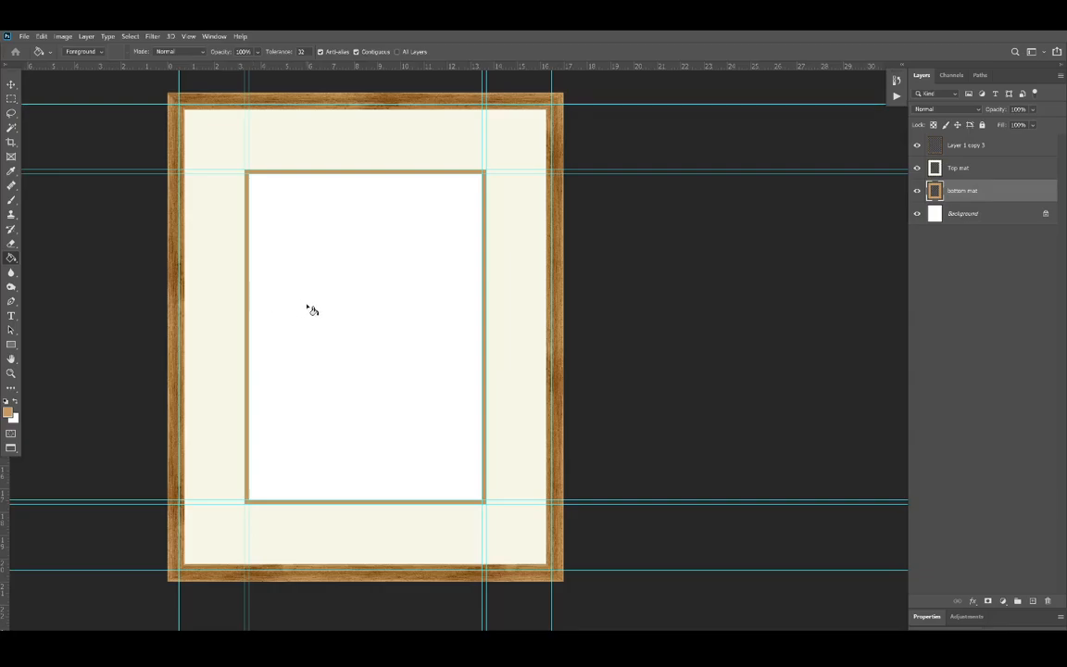
# Step: Load the Top mat layer's outline as a selection and add a Solid Color fill layer in dark gray #545454 from it
pyautogui.click(13, 98)
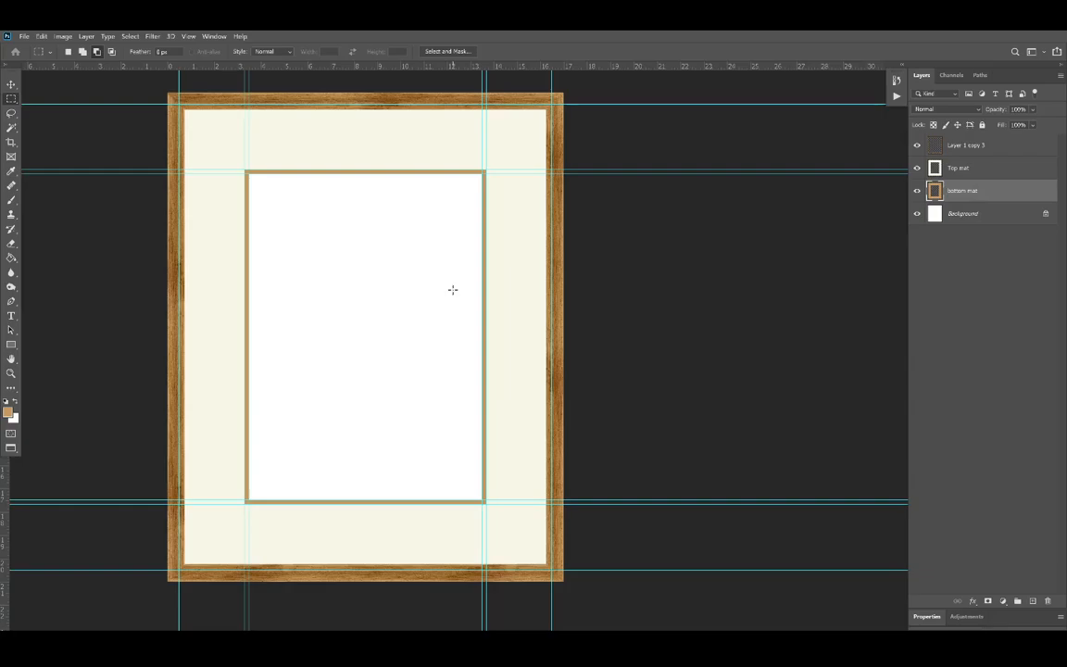
pyautogui.click(935, 172)
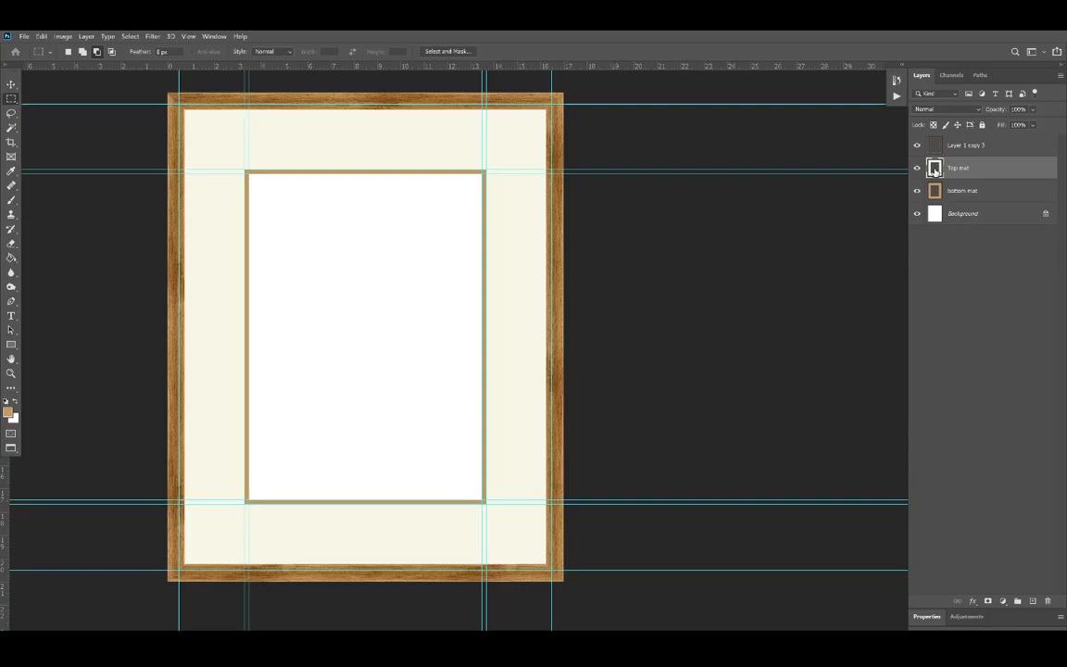
pyautogui.keyDown('ctrl'); pyautogui.click(935, 170); pyautogui.keyUp('ctrl')
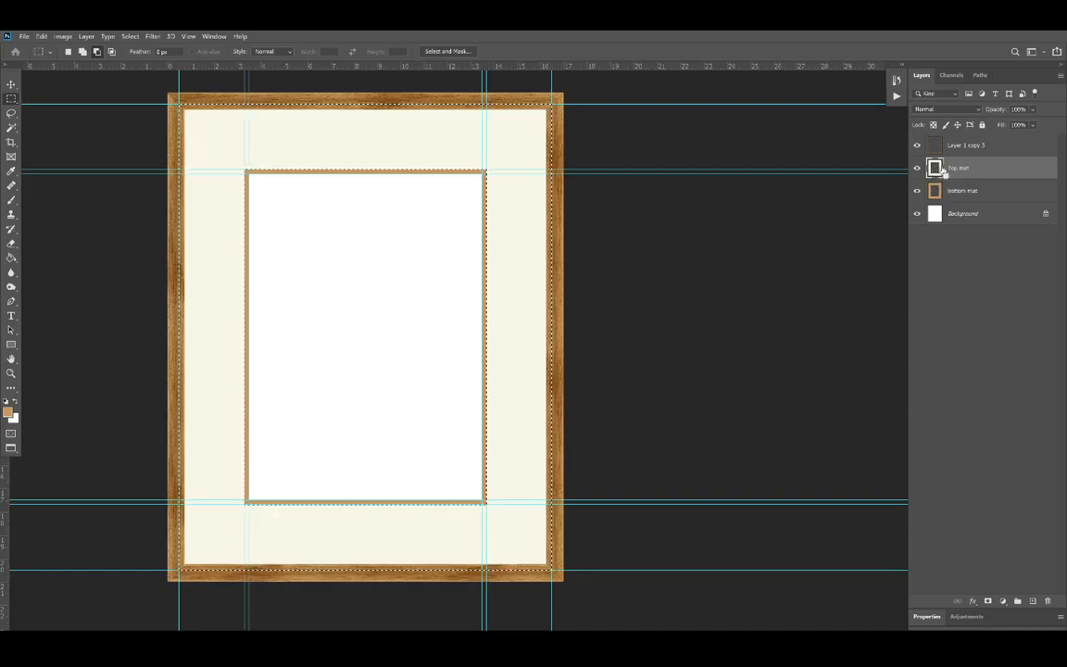
pyautogui.click(1003, 602)
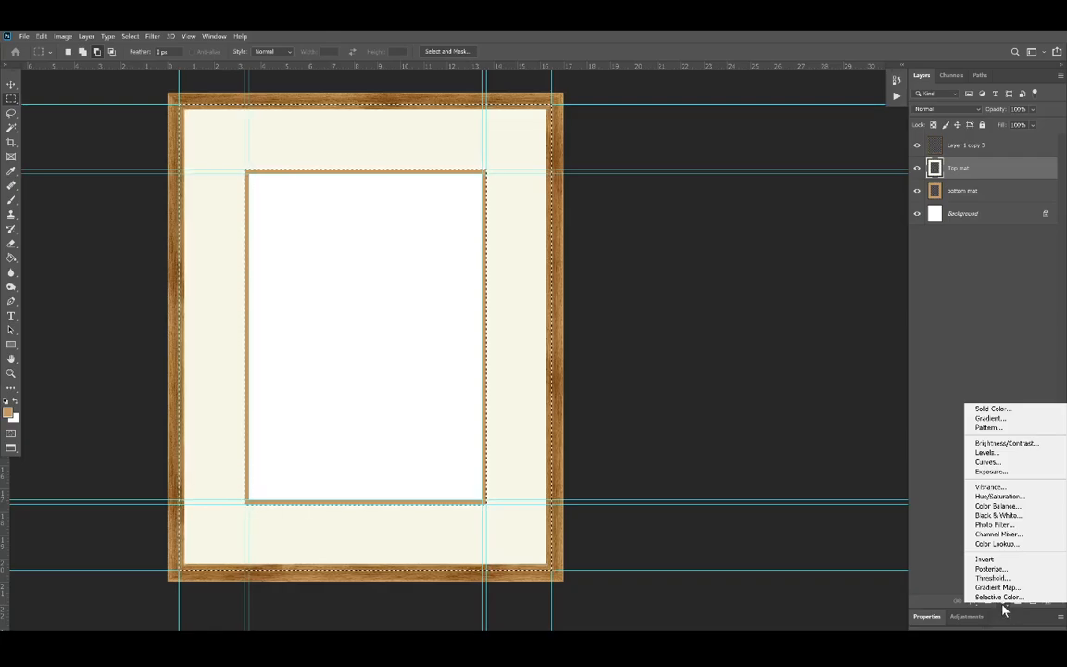
pyautogui.click(989, 409)
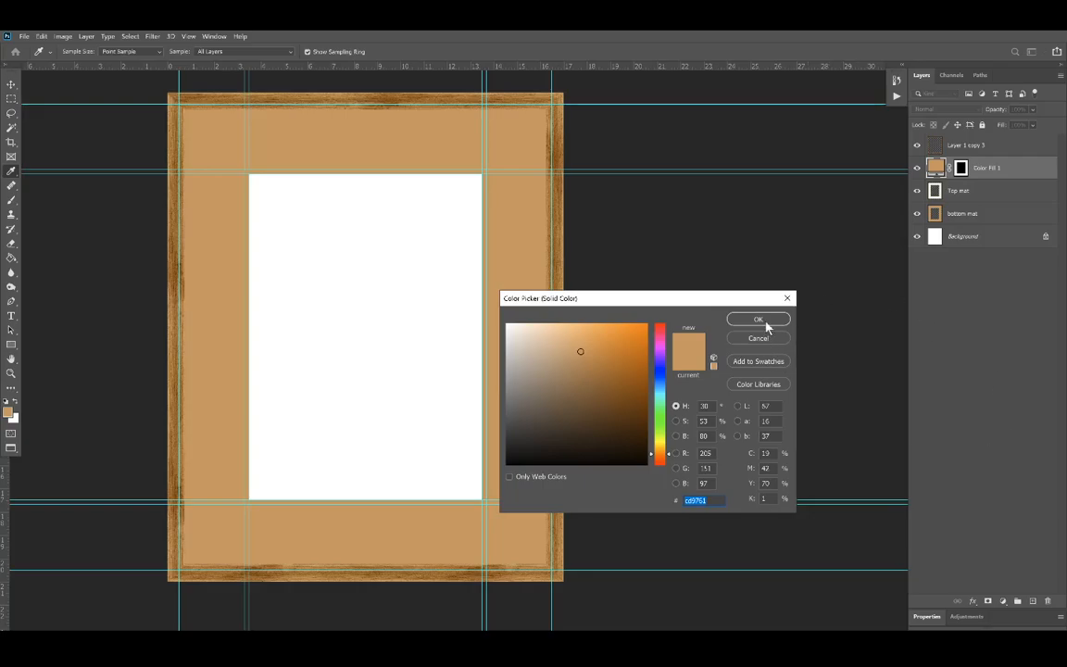
pyautogui.click(632, 367)
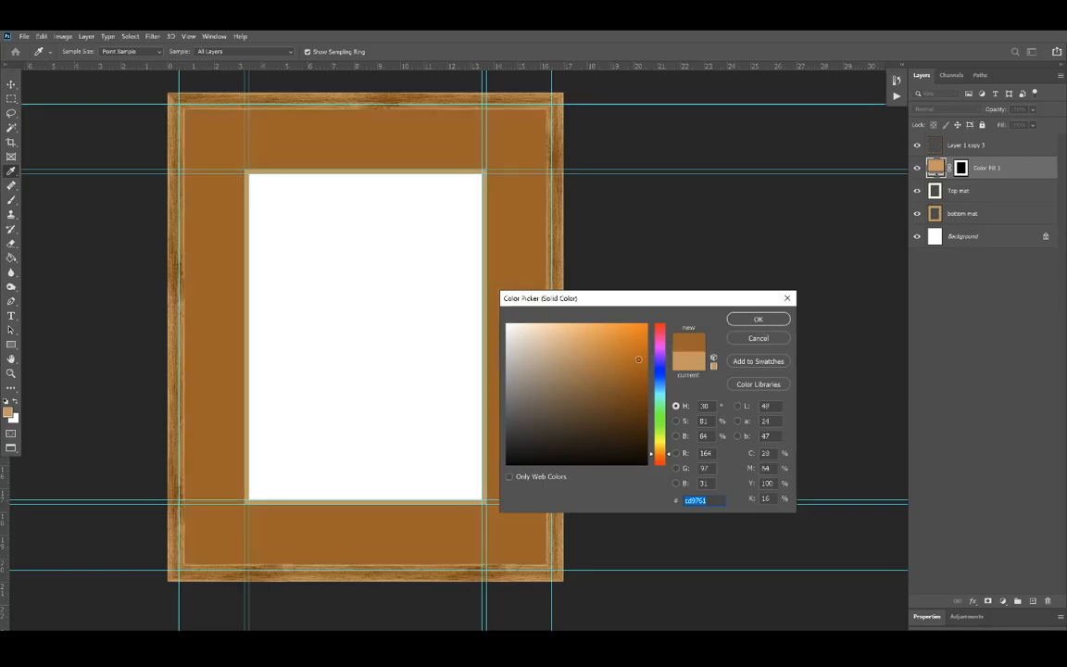
pyautogui.moveTo(632, 367)
pyautogui.mouseDown()
pyautogui.moveTo(572, 405)
pyautogui.moveTo(505, 415)
pyautogui.moveTo(506, 398)
pyautogui.moveTo(505, 419)
pyautogui.mouseUp()
pyautogui.click(758, 320)
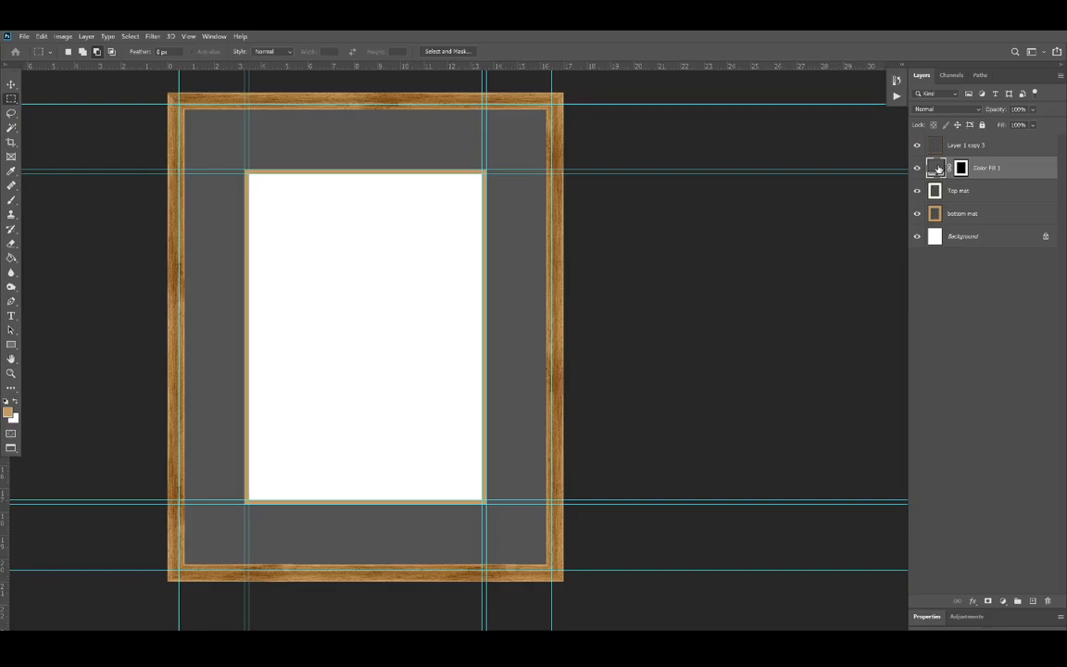
# Step: Hide the guides and try out several red and dark brown shades for the Color Fill 1 layer
pyautogui.hotkey('ctrl', ';')
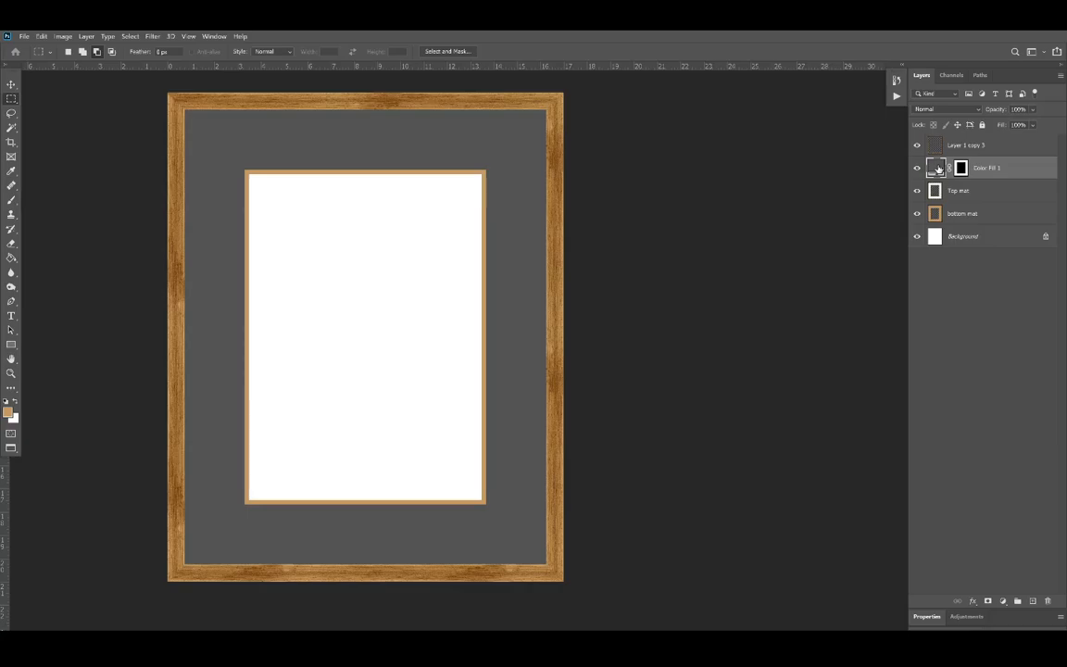
pyautogui.doubleClick(939, 169)
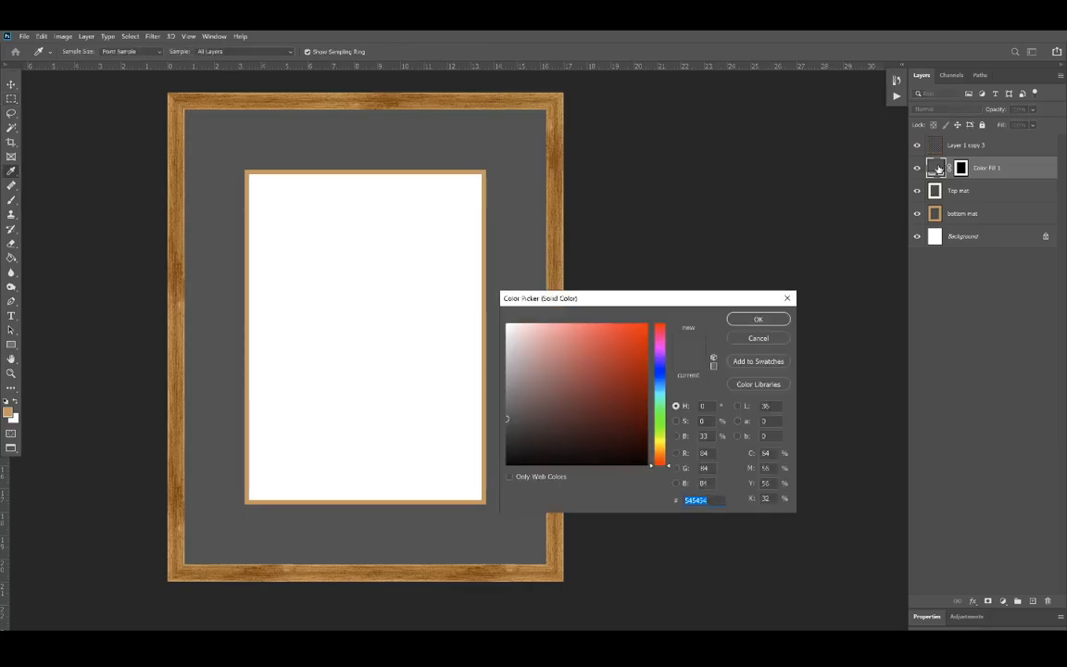
pyautogui.click(638, 336)
pyautogui.click(615, 407)
pyautogui.click(560, 445)
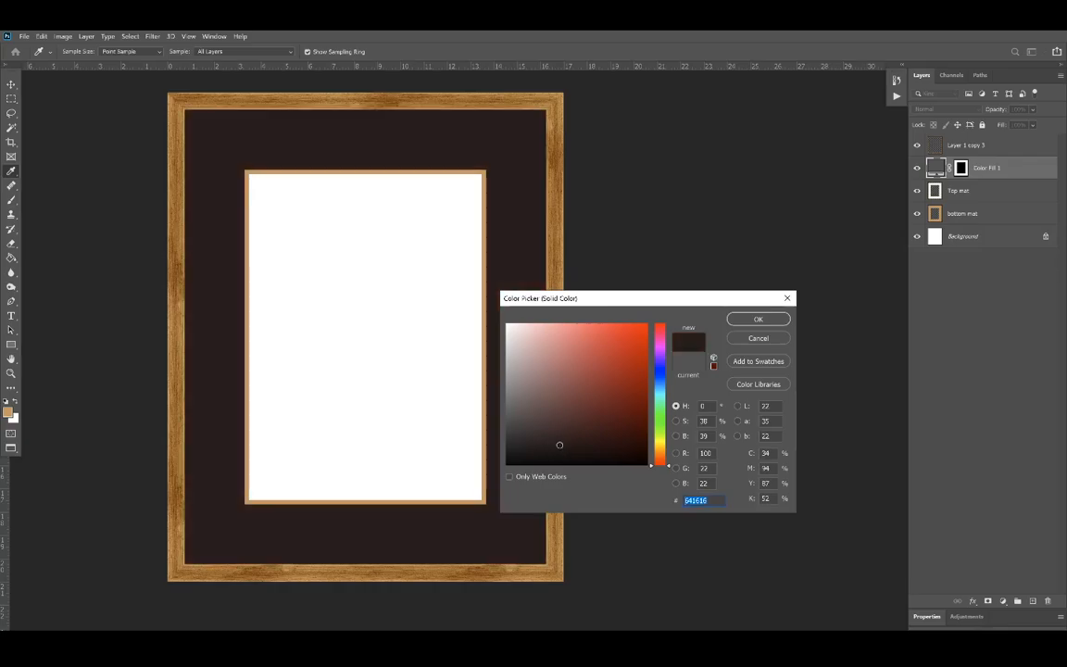
pyautogui.click(553, 386)
pyautogui.click(572, 369)
pyautogui.click(574, 418)
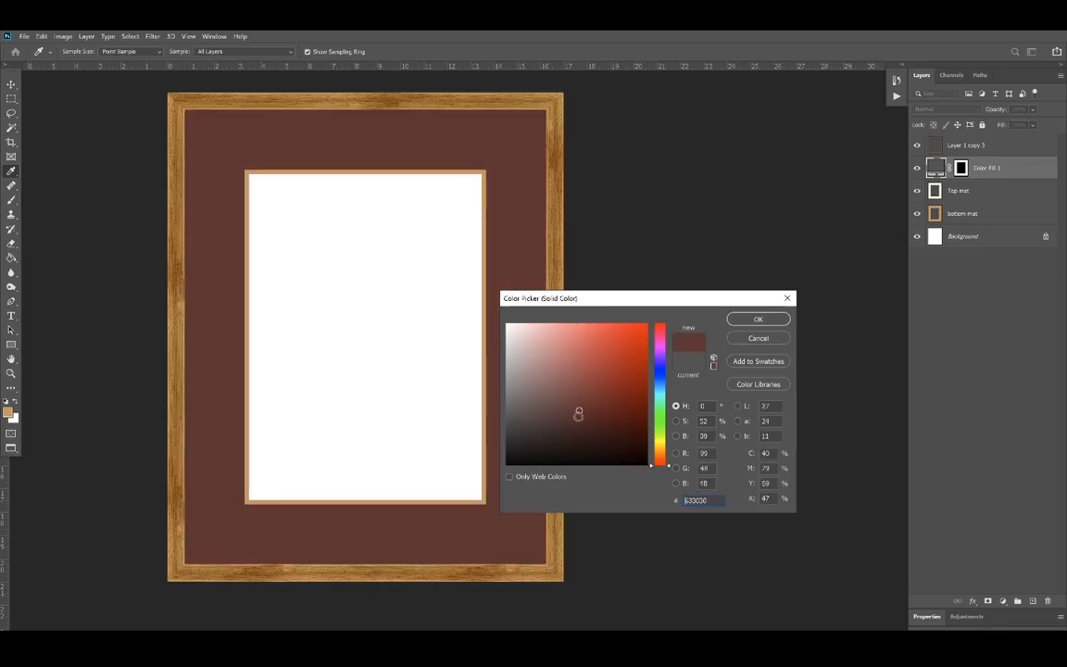
pyautogui.click(564, 431)
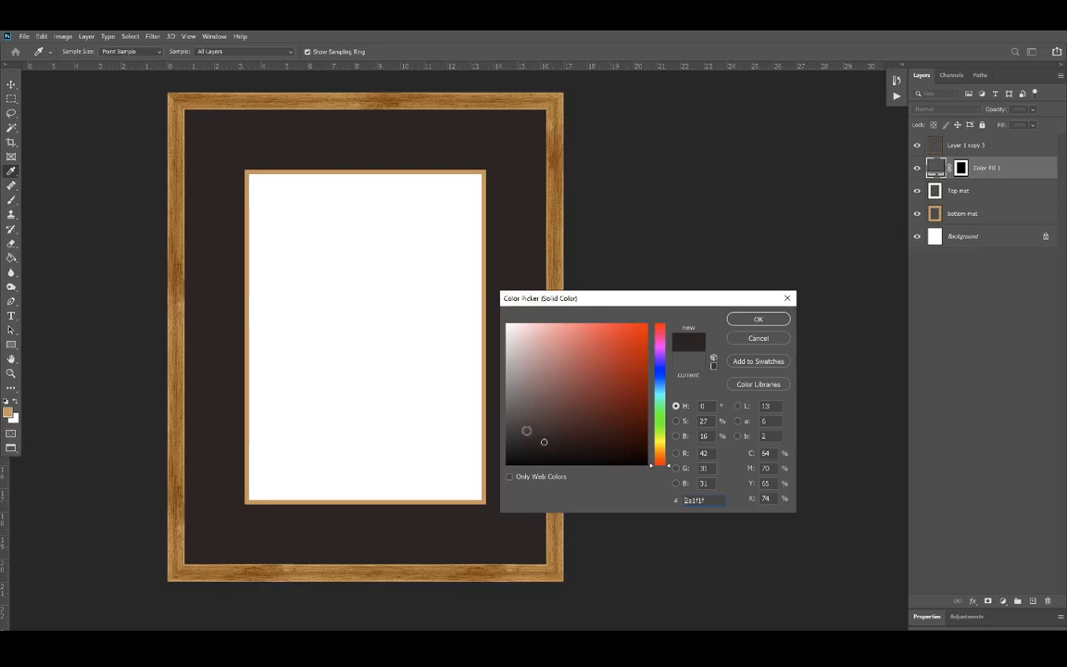
pyautogui.click(553, 404)
pyautogui.click(572, 387)
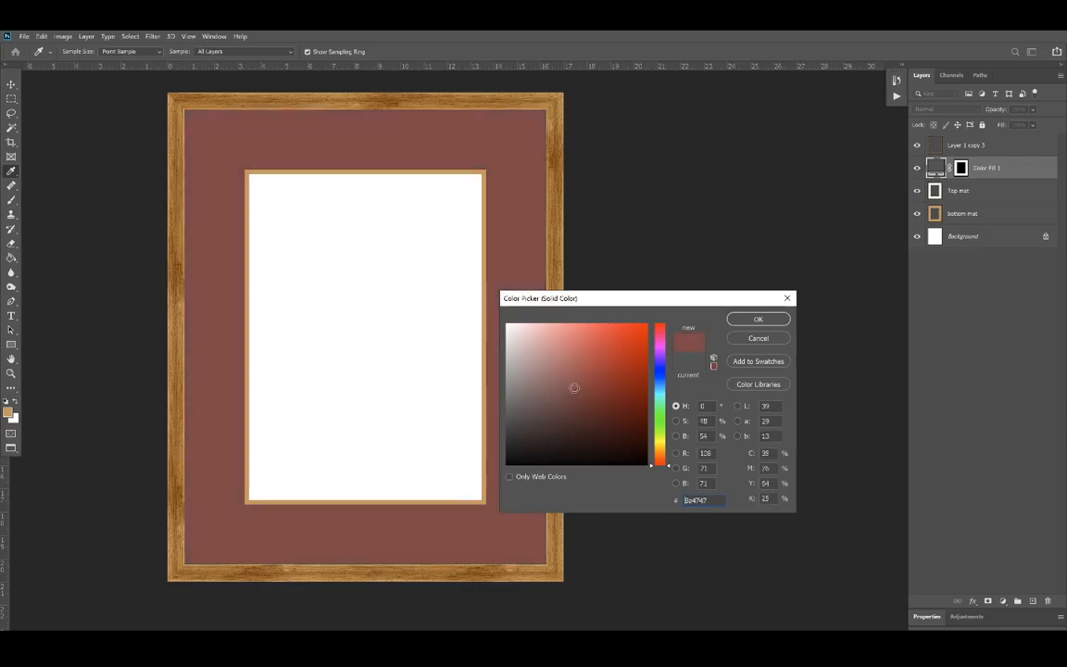
pyautogui.click(591, 408)
pyautogui.click(609, 389)
pyautogui.click(618, 424)
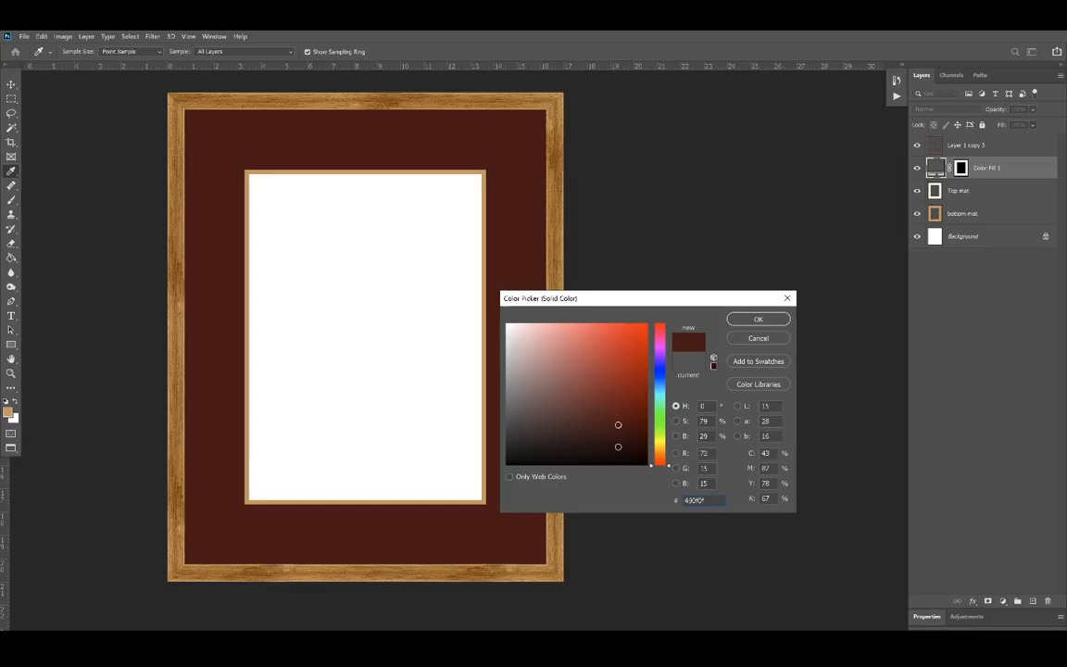
pyautogui.click(618, 447)
# Step: Set the Color Fill 1 layer to pale cream #f8f7e4
pyautogui.click(660, 444)
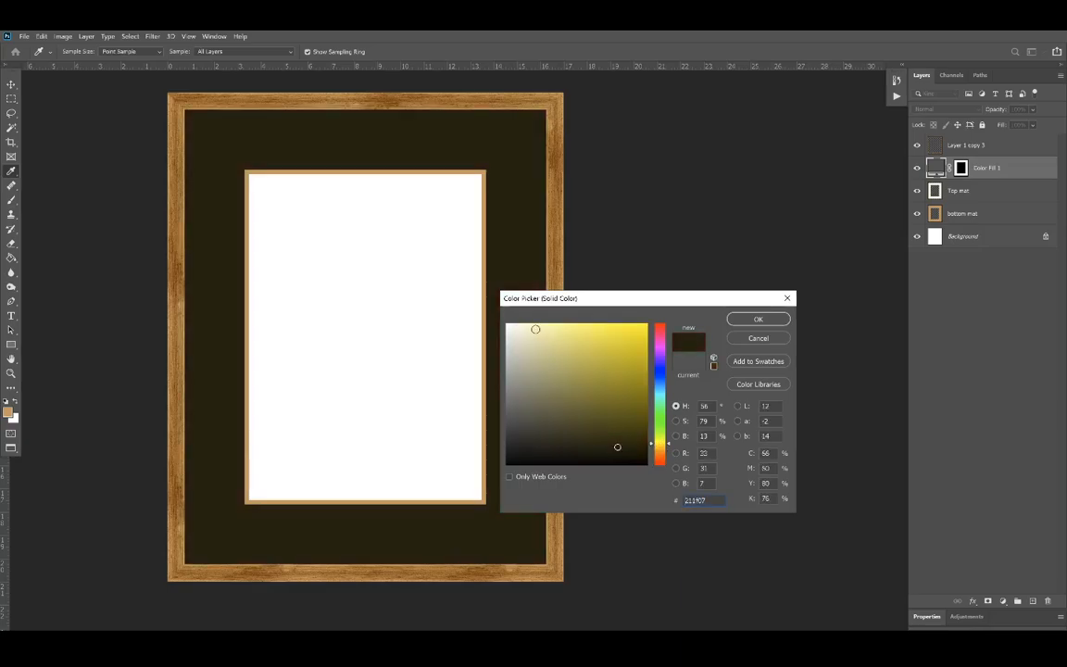
pyautogui.click(517, 326)
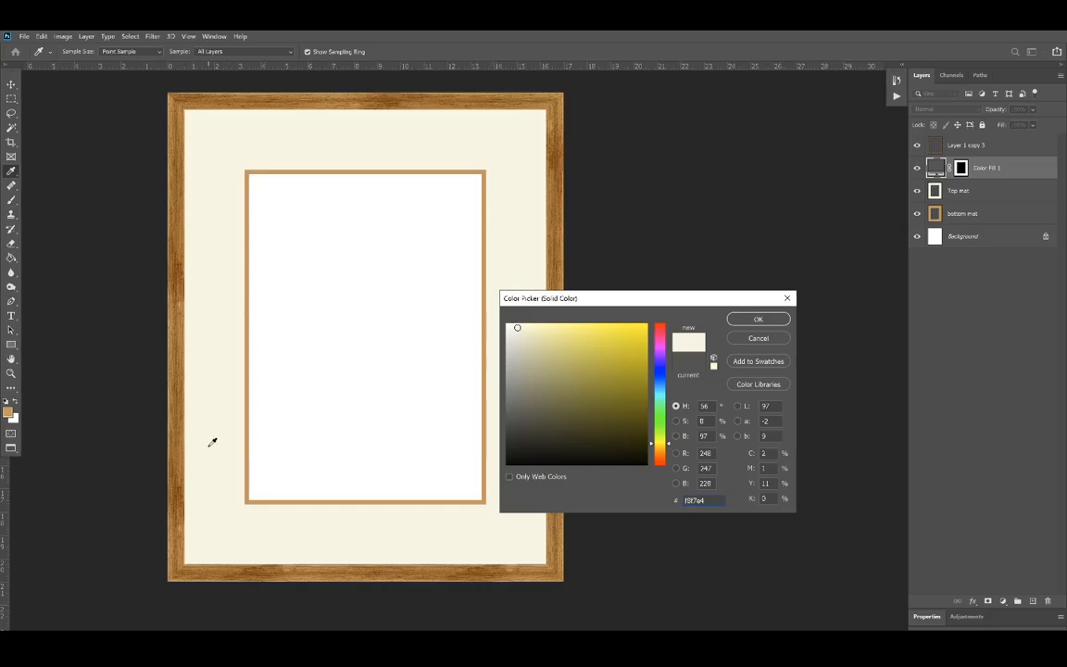
pyautogui.click(760, 319)
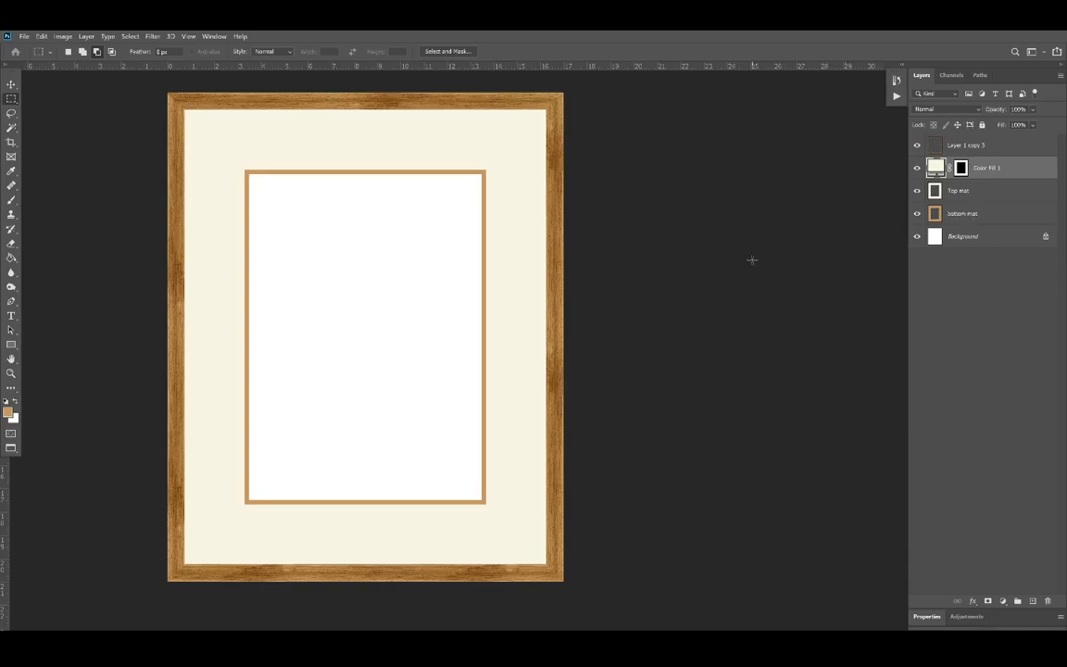
# Step: Check the document's image size and, with the guides shown, measure the frame and mat openings with temporary rectangular selections
pyautogui.hotkey('ctrl', 'alt', 'i')
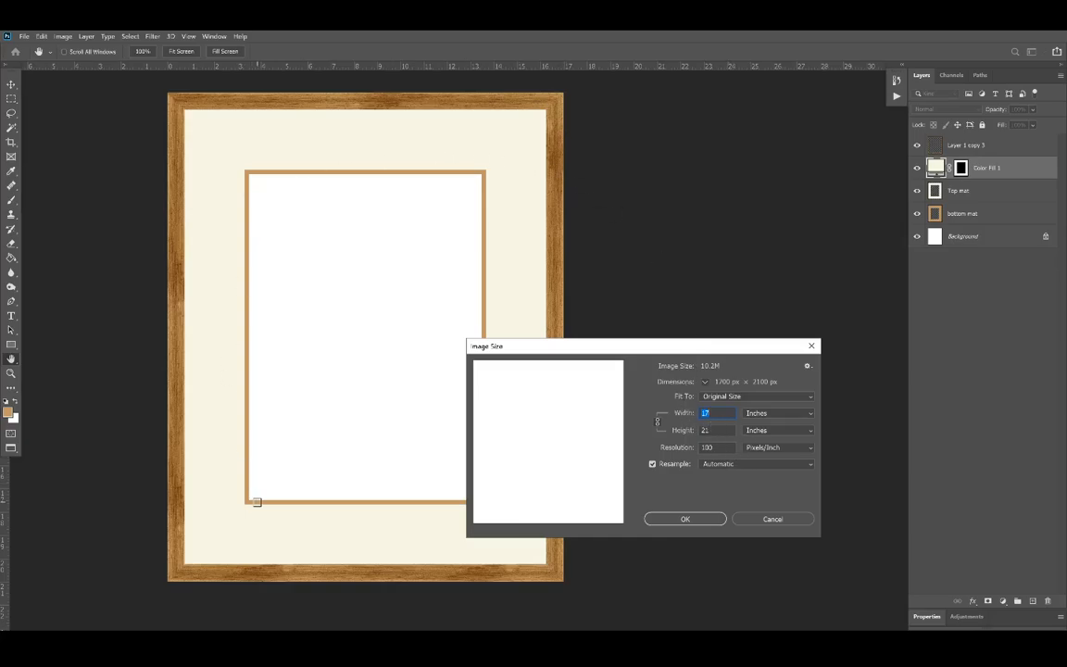
pyautogui.click(763, 520)
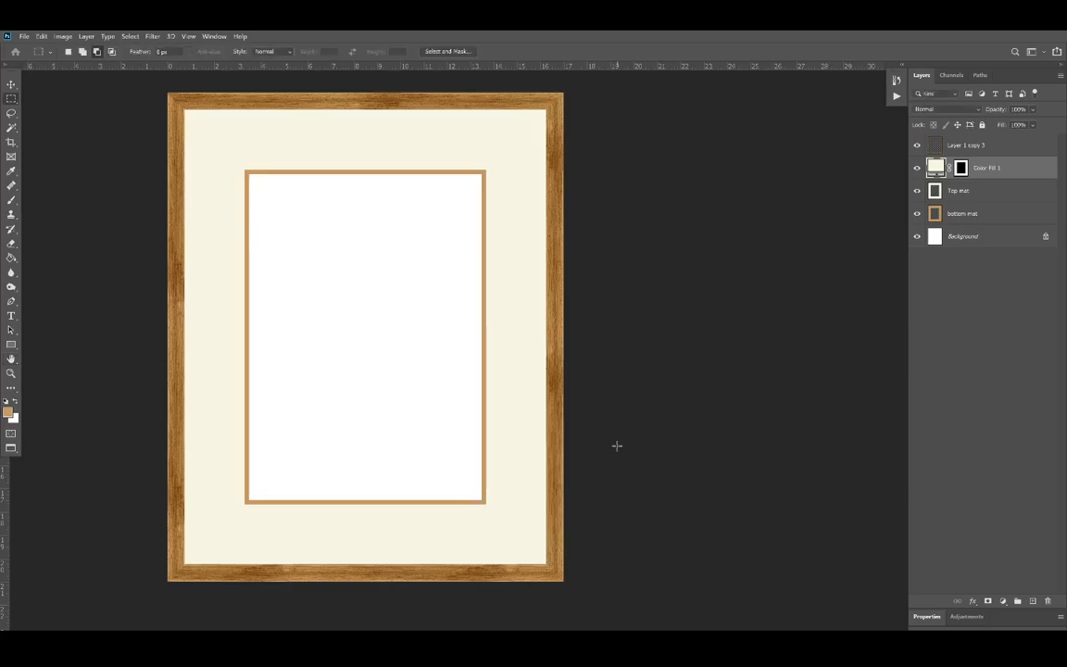
pyautogui.hotkey('ctrl', ';')
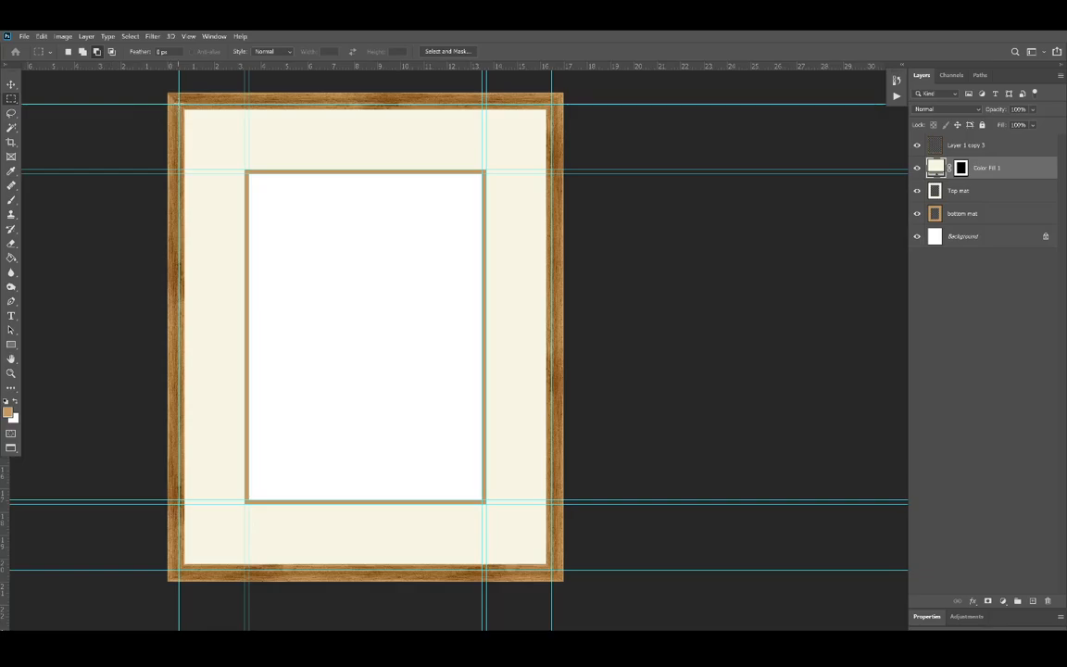
pyautogui.moveTo(169, 94); pyautogui.dragTo(556, 567)
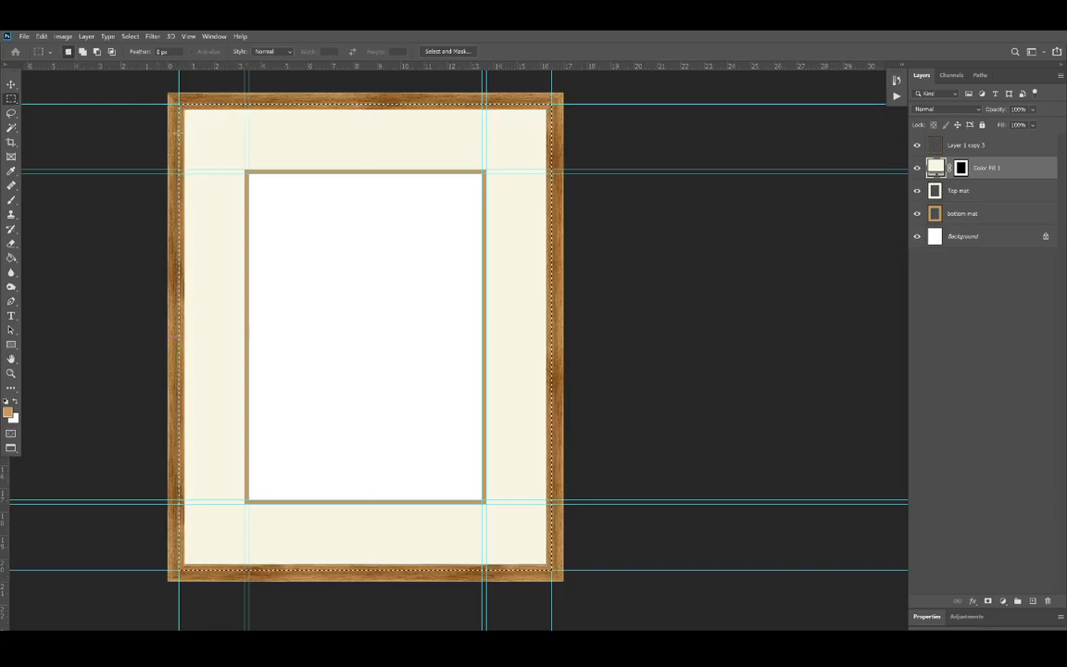
pyautogui.hotkey('ctrl', 'd')
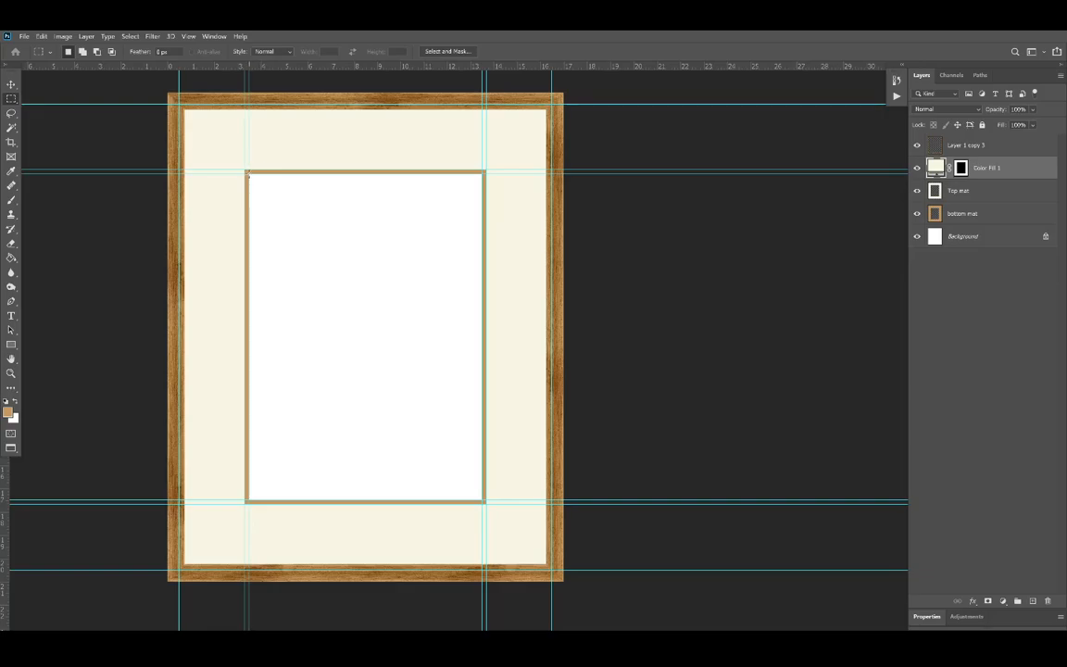
pyautogui.moveTo(247, 173); pyautogui.dragTo(483, 500)
pyautogui.hotkey('ctrl', 'd')
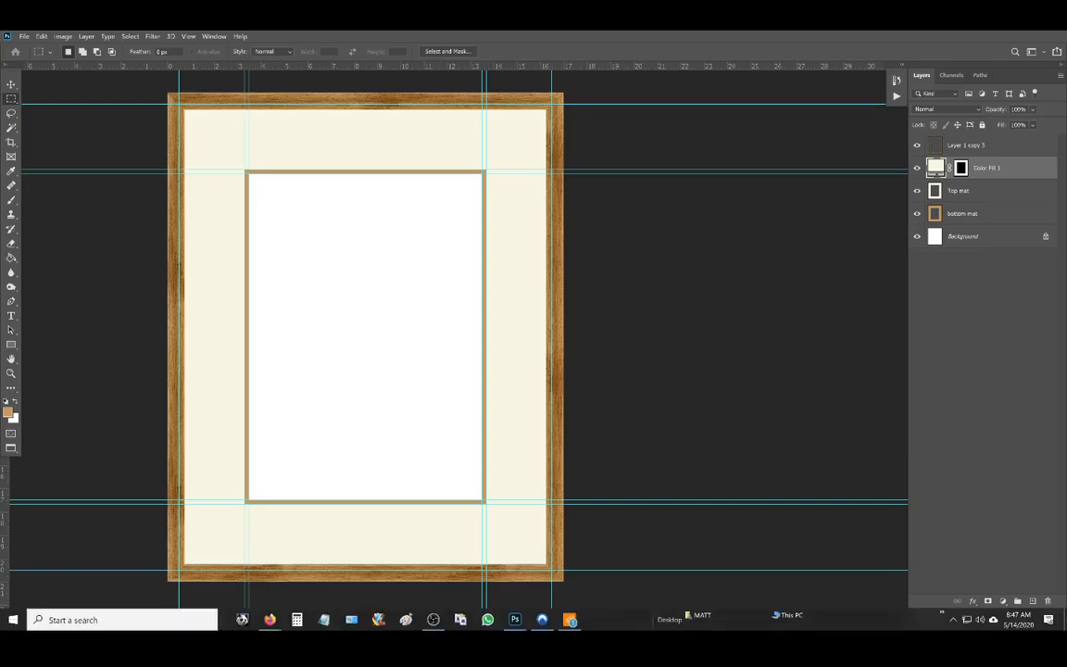
# Step: Place the Hooker Seaweed 01 image from File Explorer and scale it to about 85%, centered over the mat opening
pyautogui.press('super+e')
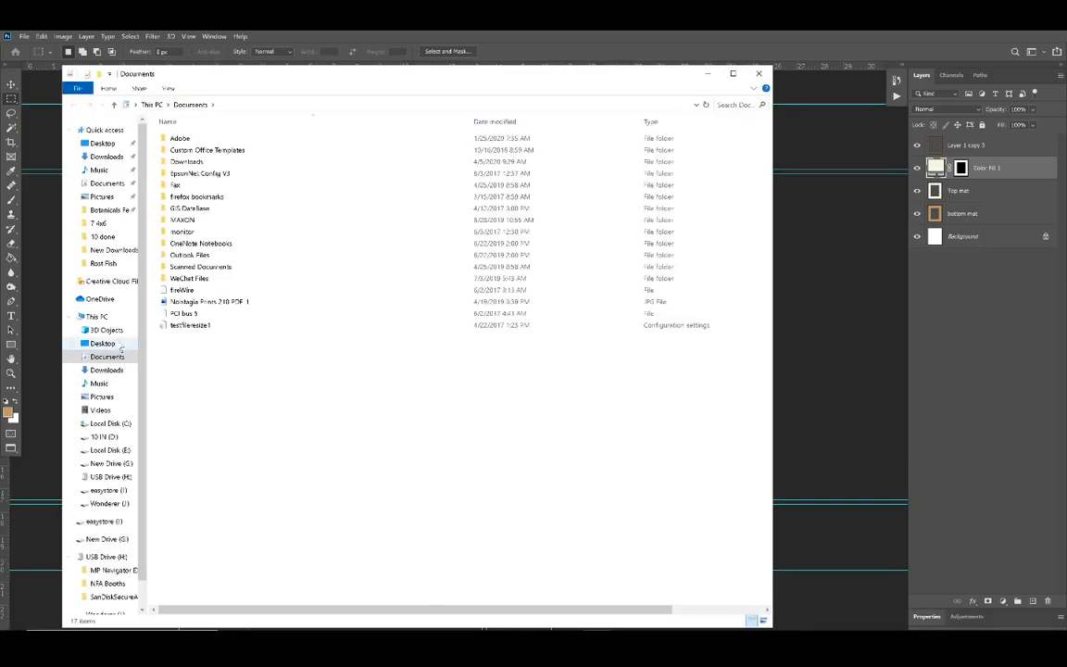
pyautogui.moveTo(639, 76)
pyautogui.mouseDown()
pyautogui.moveTo(410, 130)
pyautogui.moveTo(639, 76)
pyautogui.mouseUp()
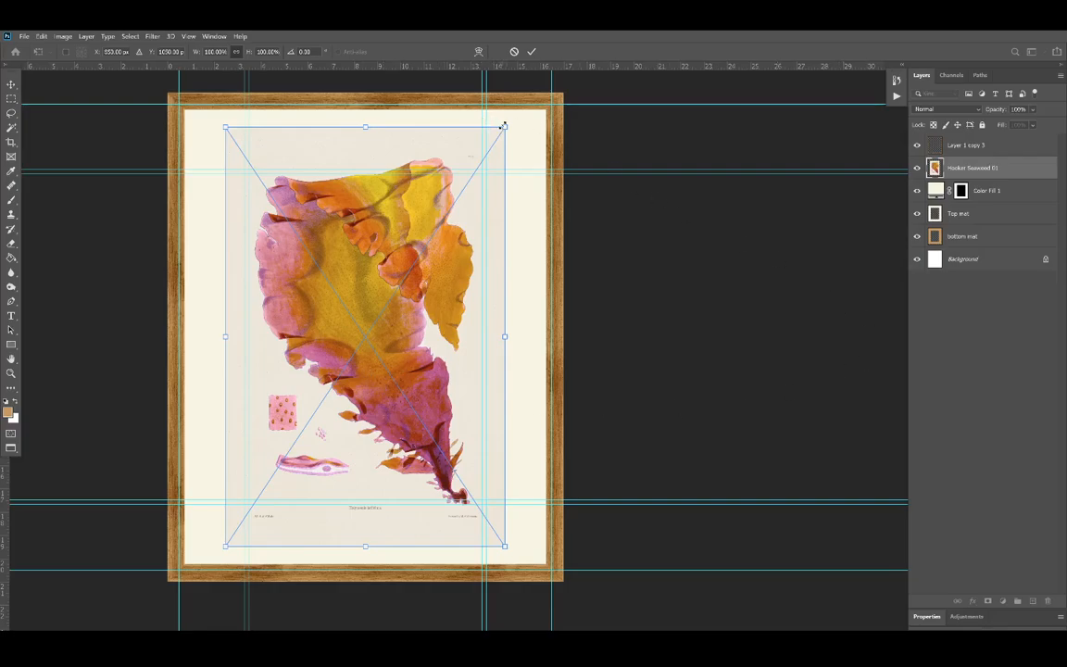
pyautogui.moveTo(504, 128); pyautogui.dragTo(484, 162)
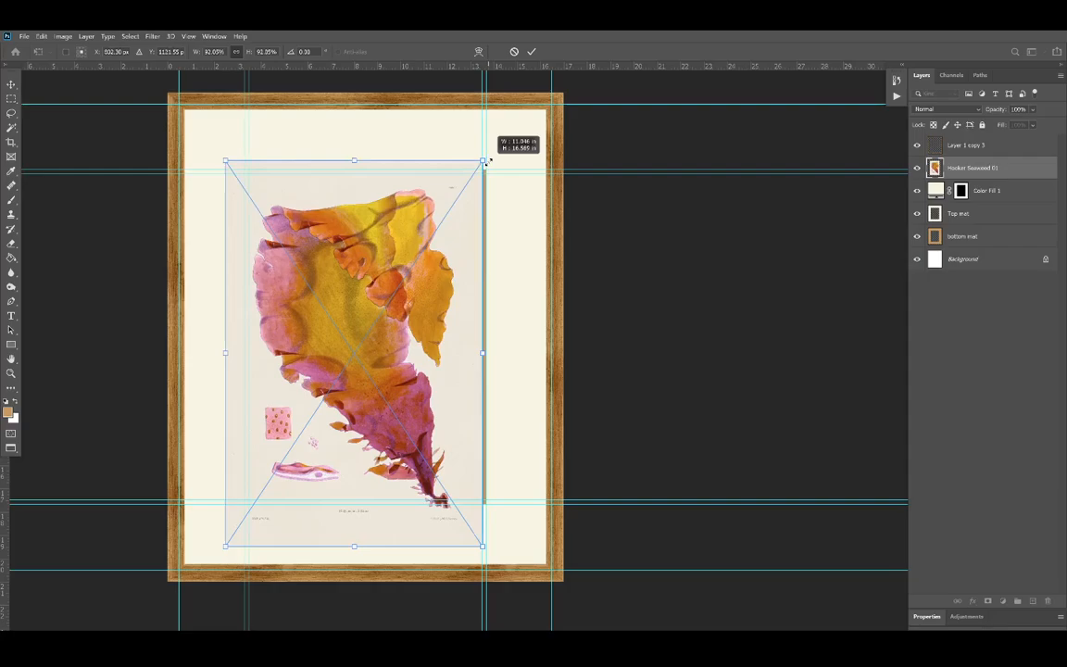
pyautogui.moveTo(230, 547); pyautogui.dragTo(242, 521)
pyautogui.moveTo(345, 475); pyautogui.dragTo(348, 472)
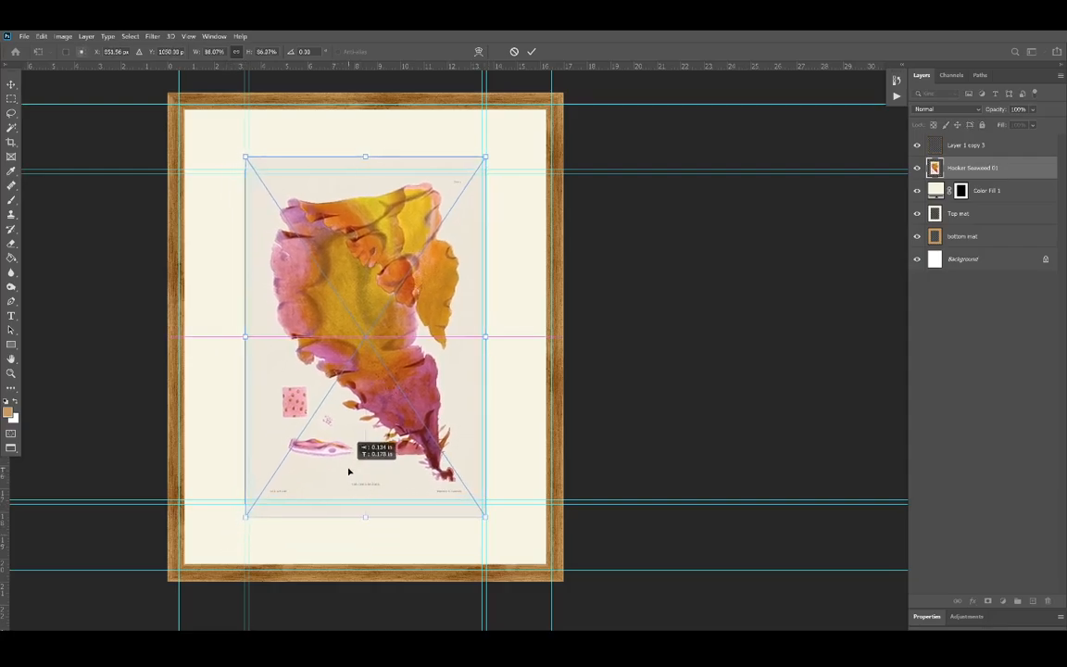
pyautogui.moveTo(362, 516); pyautogui.dragTo(362, 514)
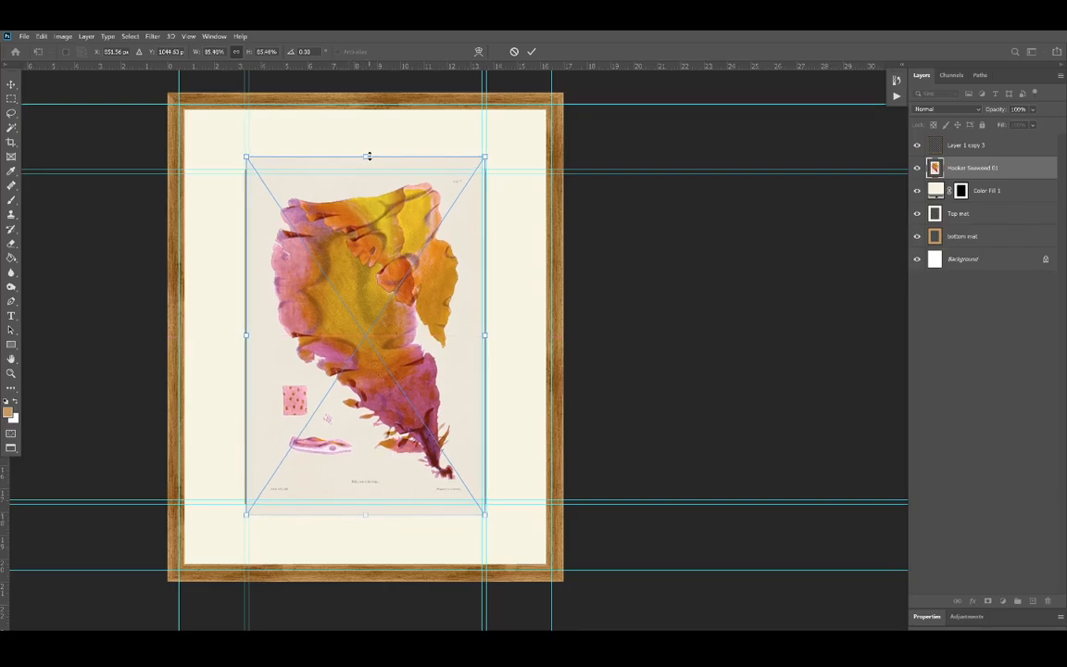
pyautogui.moveTo(369, 158); pyautogui.dragTo(368, 159)
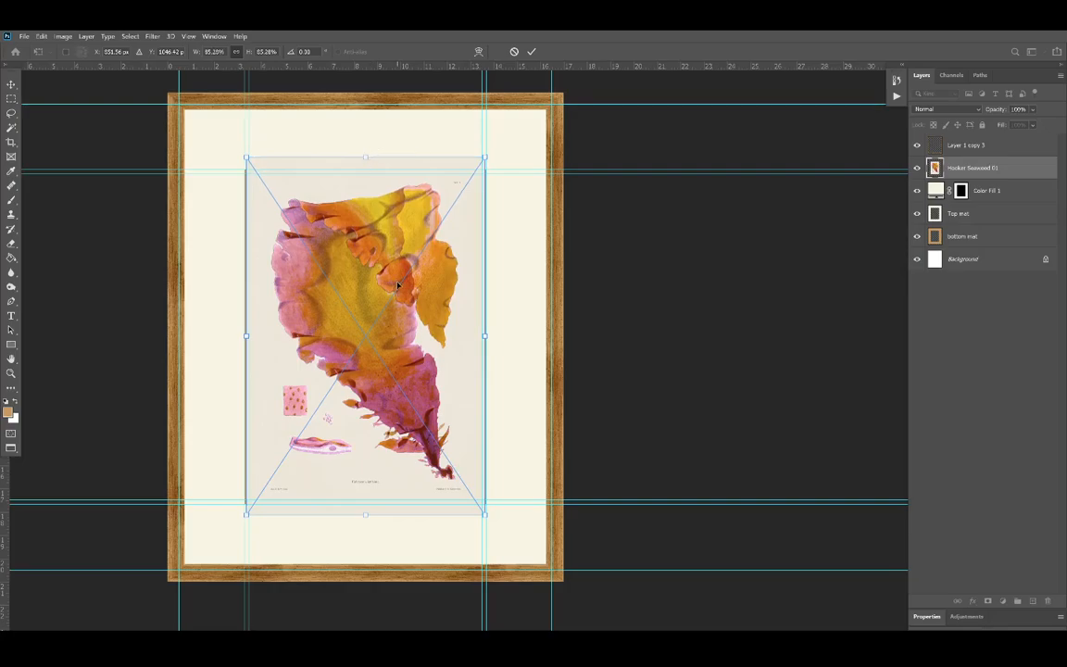
pyautogui.press('Down')
pyautogui.press('Down')
pyautogui.press('Down')
pyautogui.press('Down')
pyautogui.press('Down')
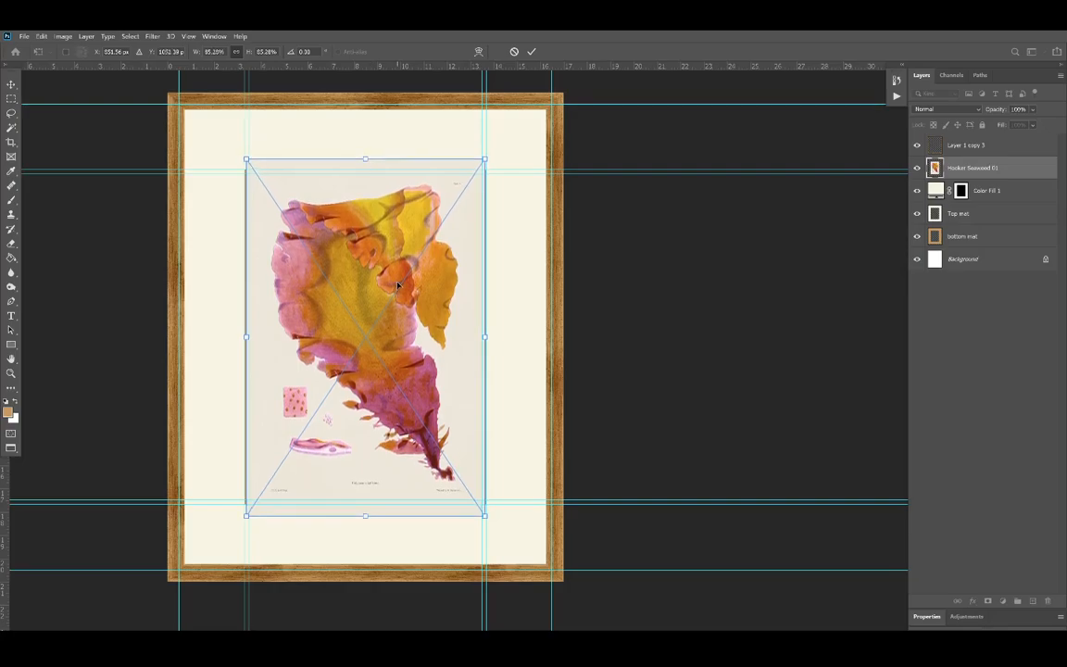
pyautogui.press('Return')
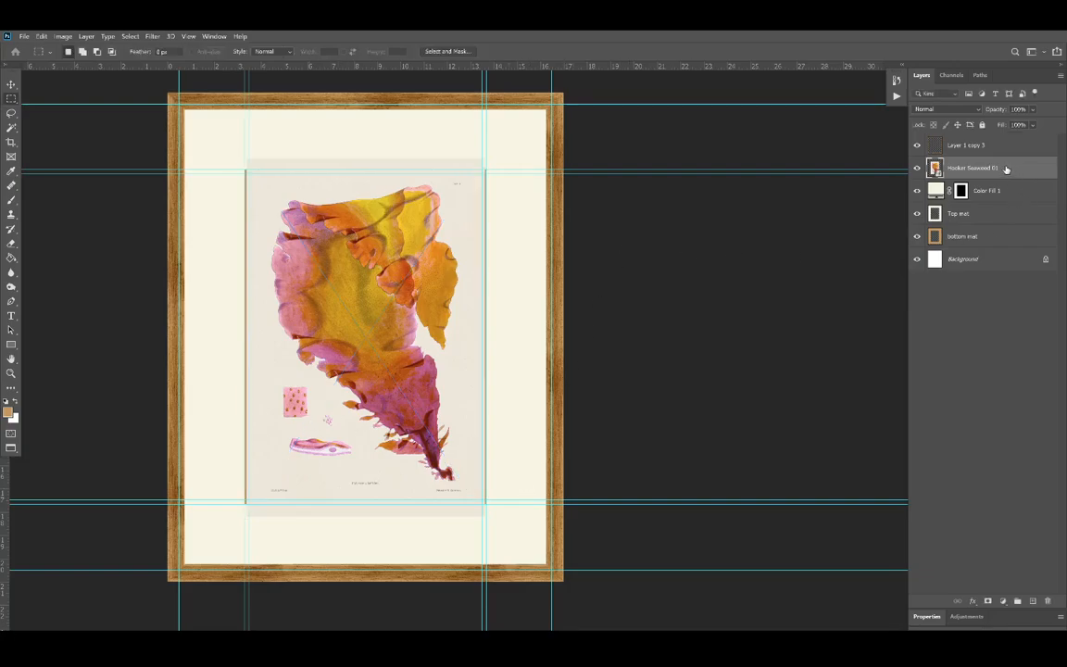
# Step: Move the Hooker Seaweed 01 layer directly below the bottom mat layer and hide the guides
pyautogui.moveTo(1006, 168); pyautogui.dragTo(1013, 241)
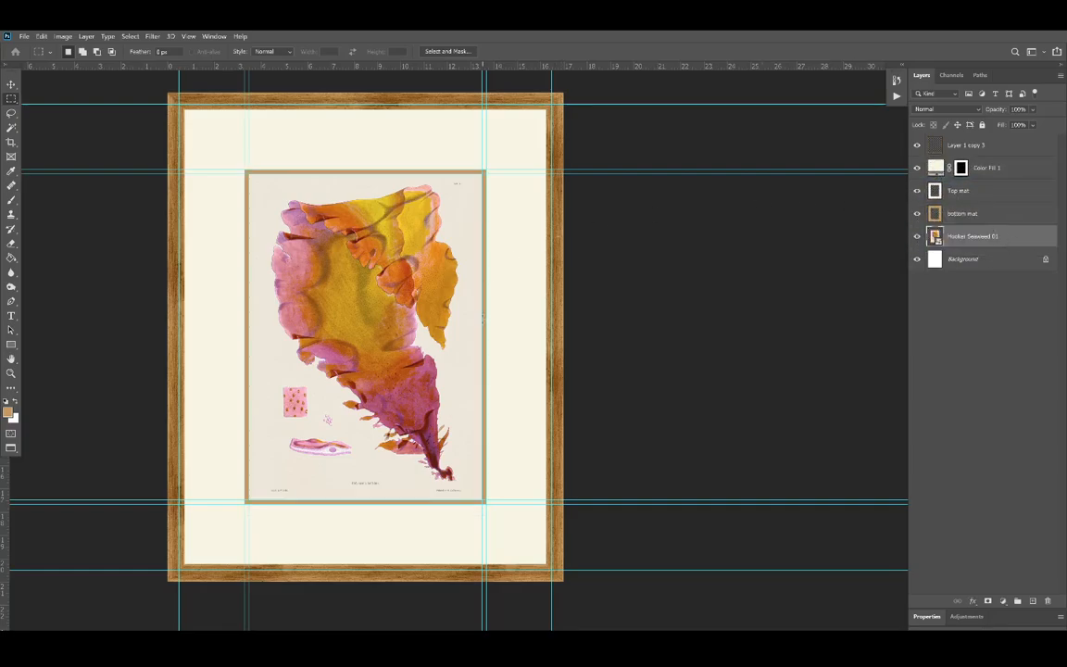
pyautogui.hotkey('ctrl', "'")
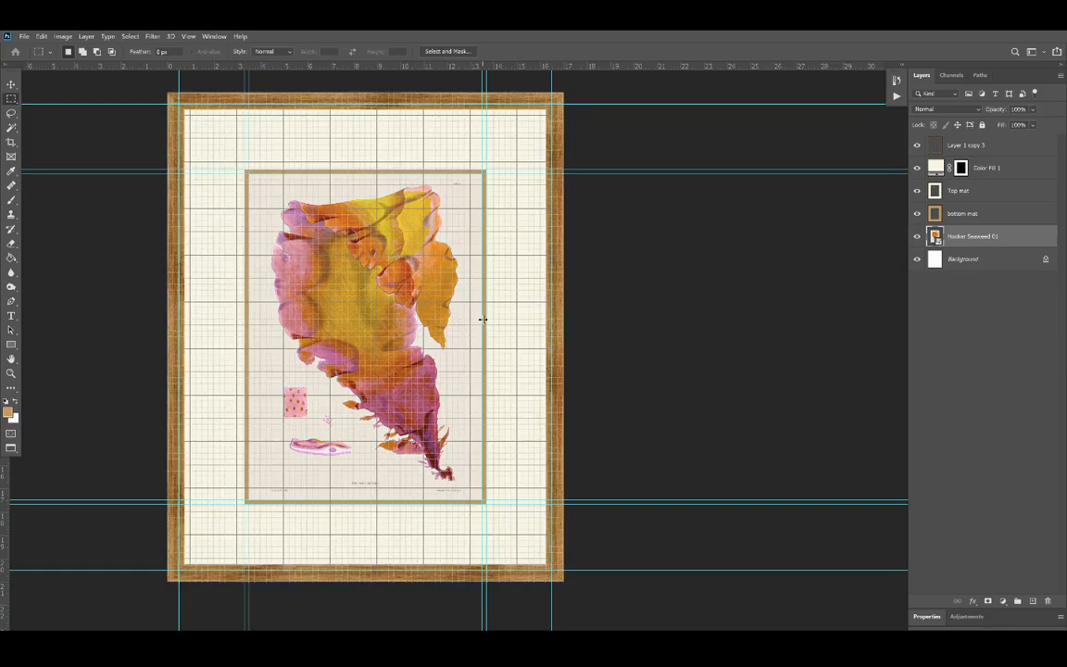
pyautogui.hotkey('ctrl', "'")
pyautogui.hotkey('ctrl', ';')
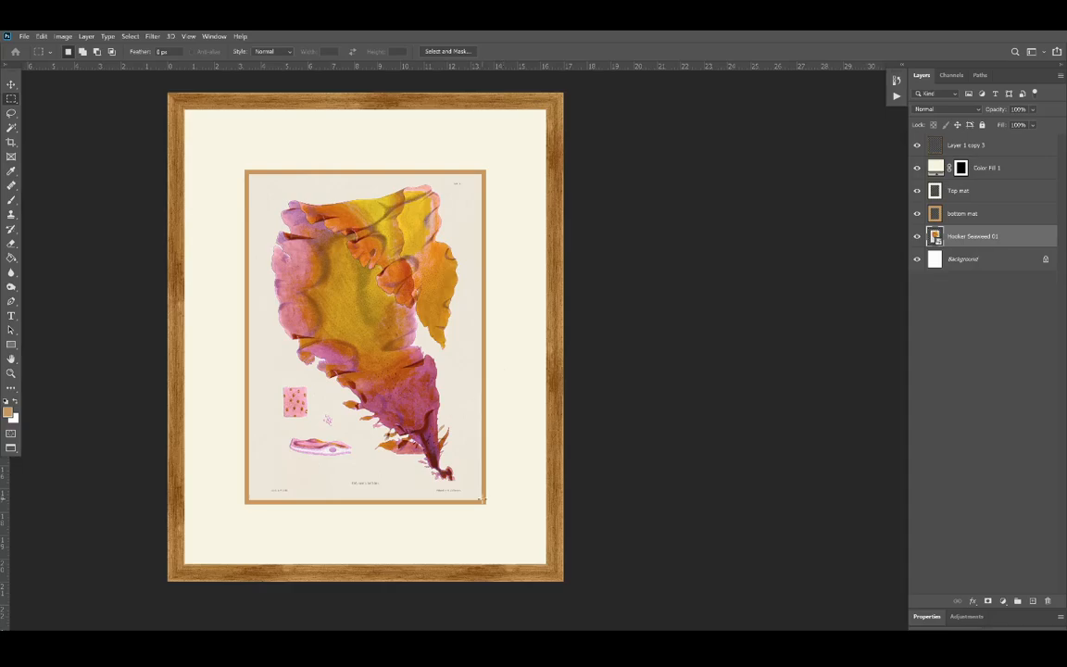
# Step: Add a Multiply Drop Shadow with a 5° angle to the wooden frame layer
pyautogui.scroll(2, 492, 526)
pyautogui.scroll(3, 491, 527)
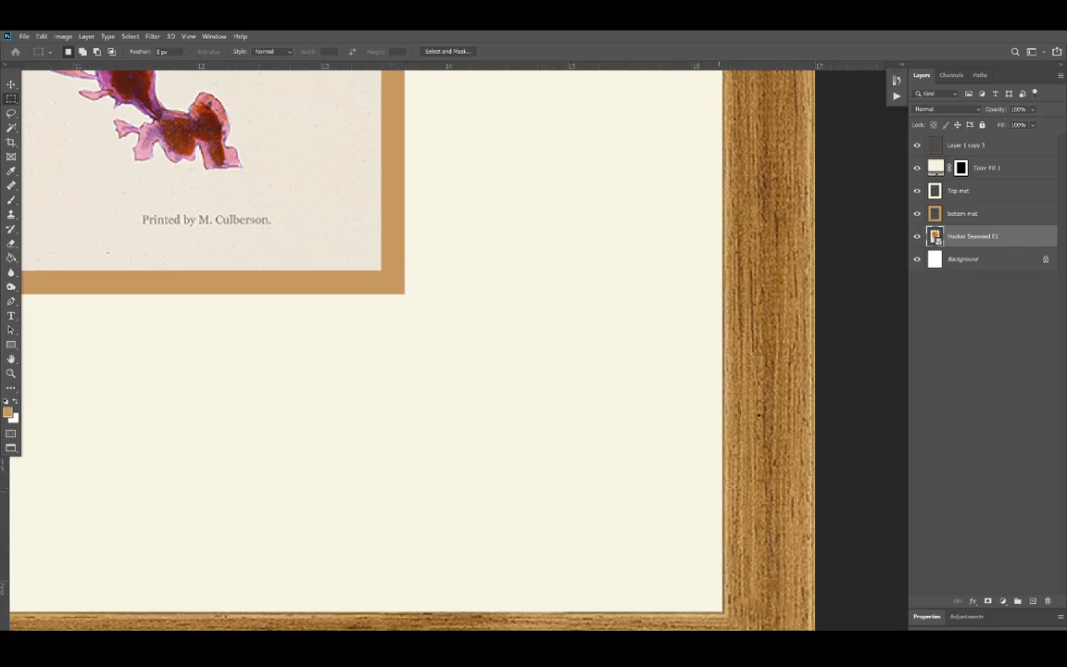
pyautogui.click(942, 146)
pyautogui.rightClick(942, 147)
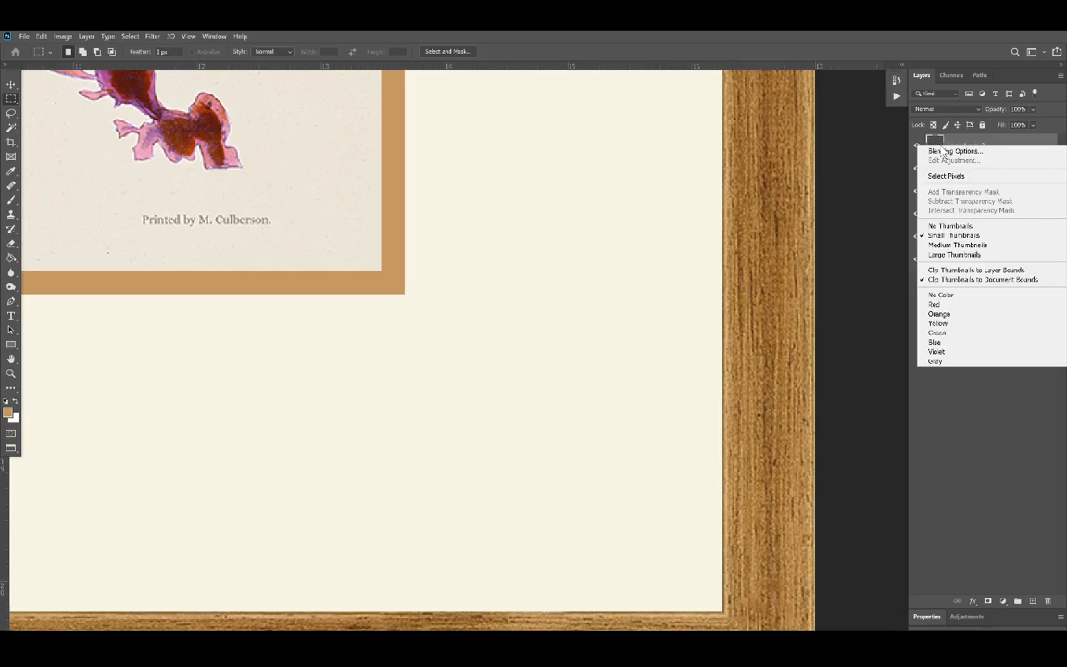
pyautogui.click(945, 151)
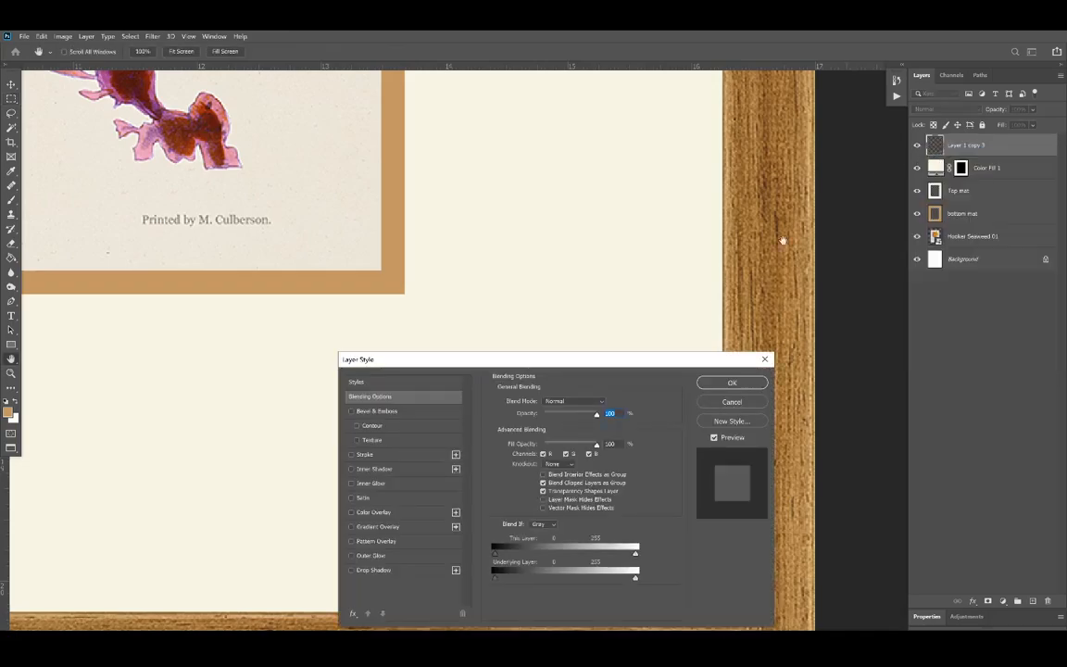
pyautogui.click(352, 570)
pyautogui.click(370, 571)
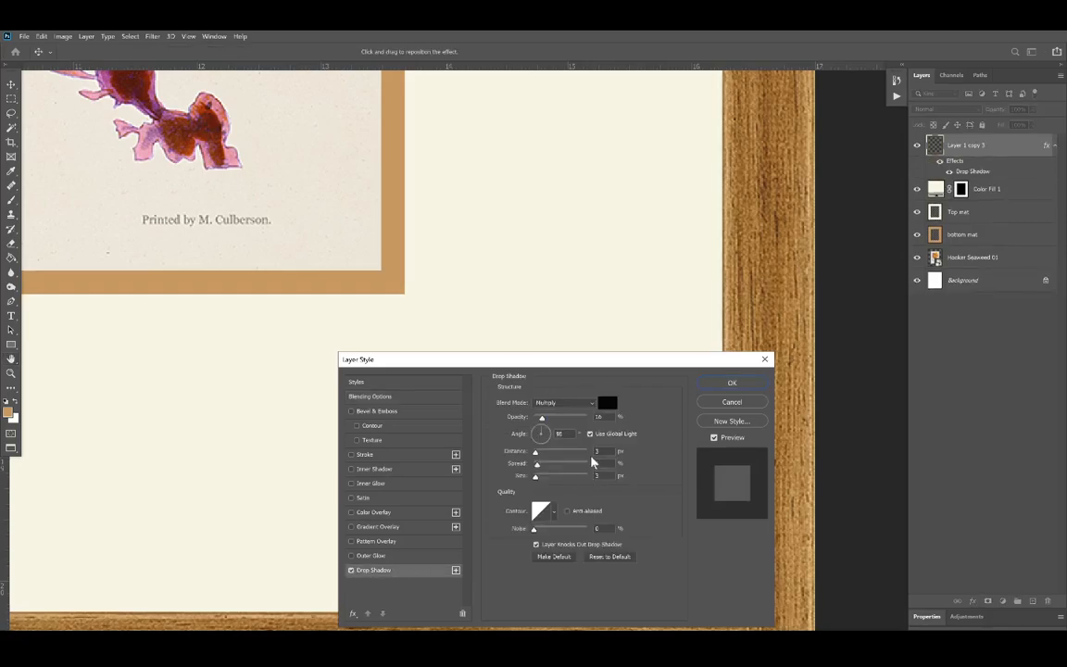
pyautogui.moveTo(543, 434); pyautogui.dragTo(545, 439)
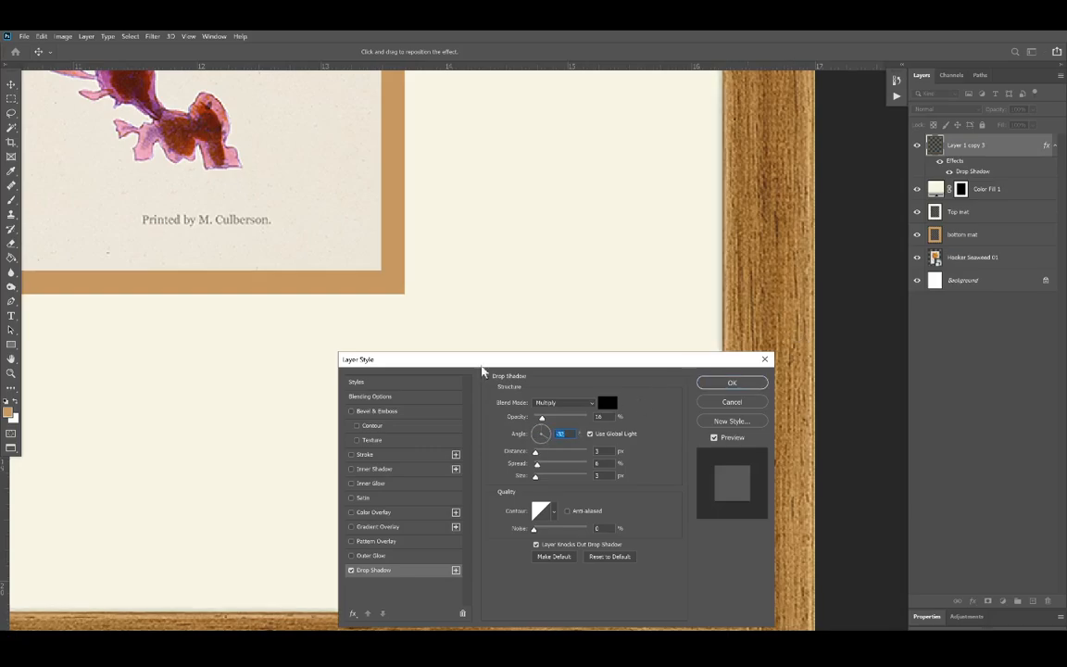
pyautogui.click(540, 430)
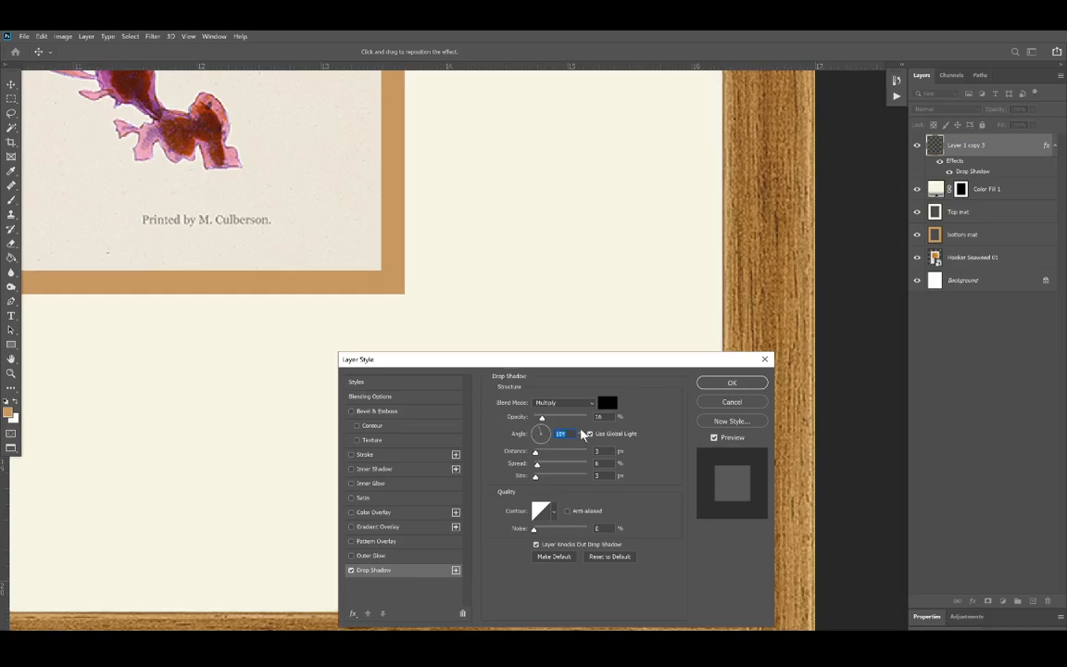
pyautogui.write('5')
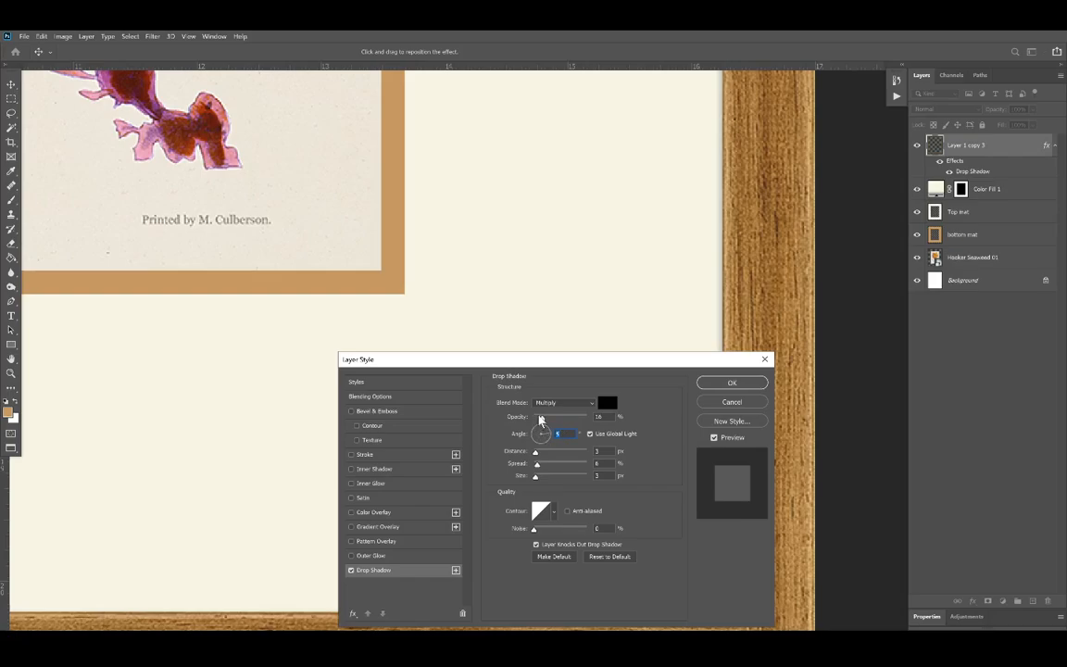
pyautogui.click(732, 383)
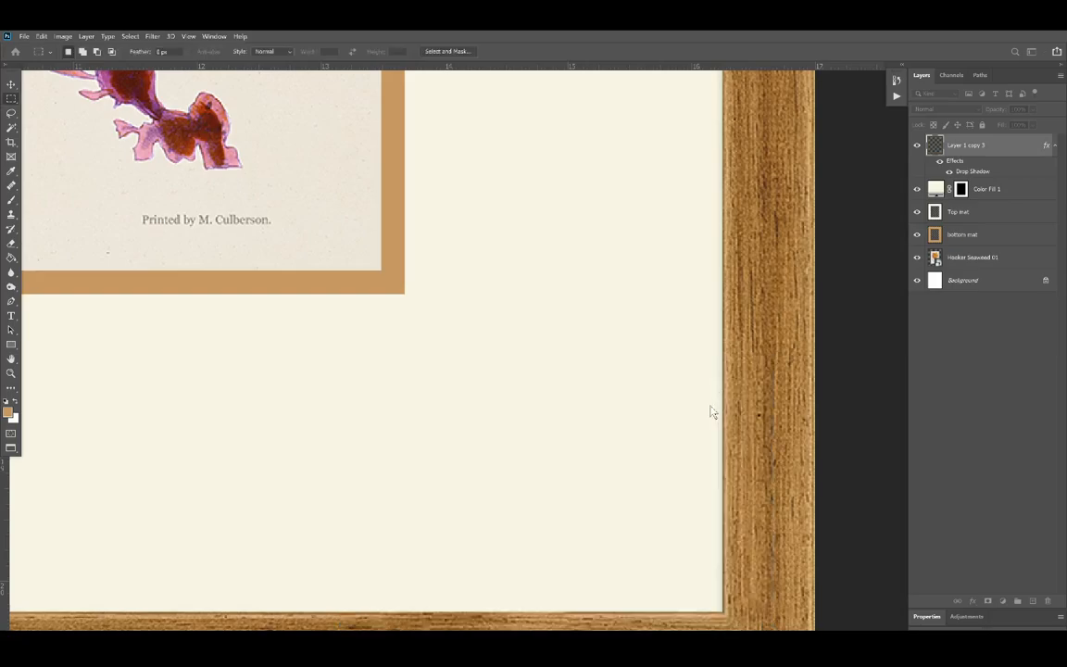
# Step: Add an inside Stroke effect to the bottom mat layer
pyautogui.scroll(-6, 679, 453)
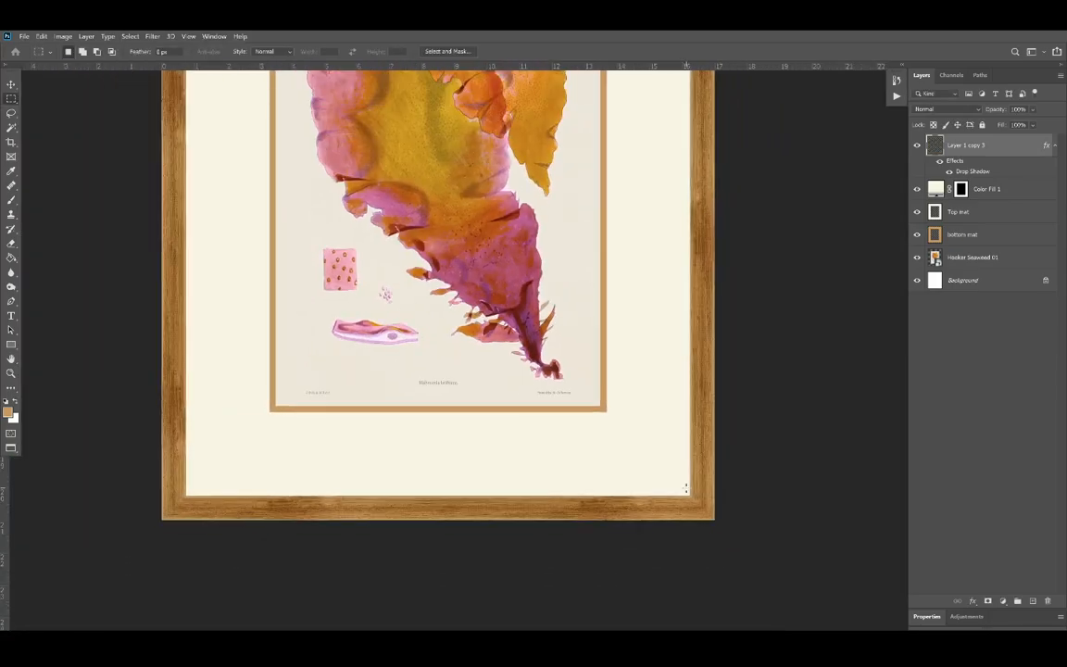
pyautogui.scroll(4, 688, 488)
pyautogui.scroll(6, 715, 183)
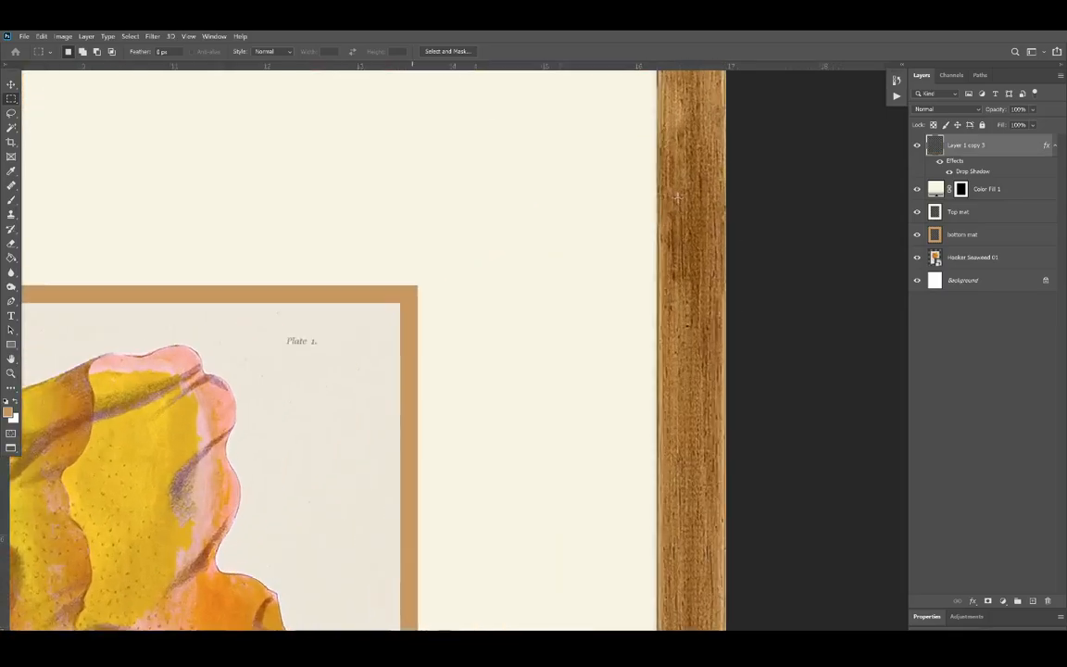
pyautogui.scroll(-5, 678, 196)
pyautogui.scroll(4, 482, 399)
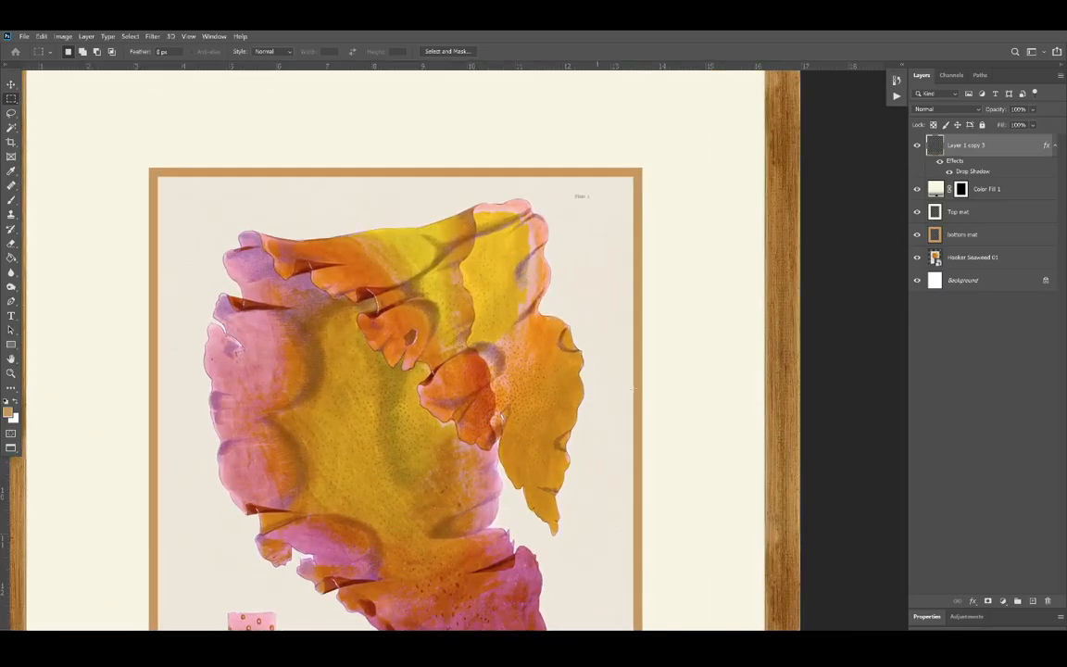
pyautogui.click(932, 237)
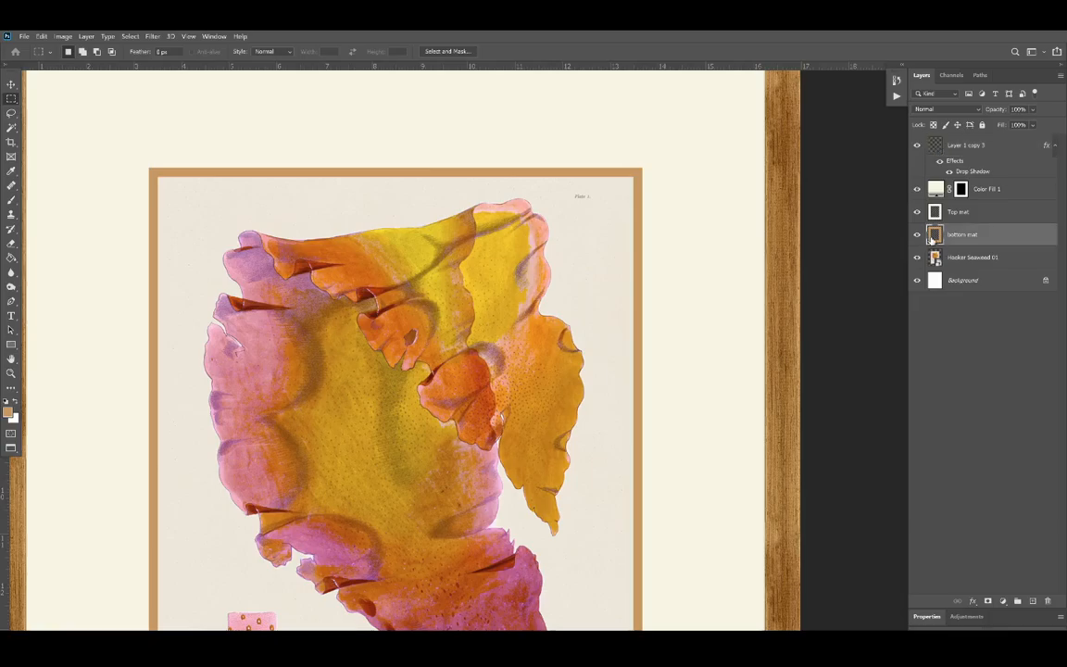
pyautogui.rightClick(933, 237)
pyautogui.click(943, 222)
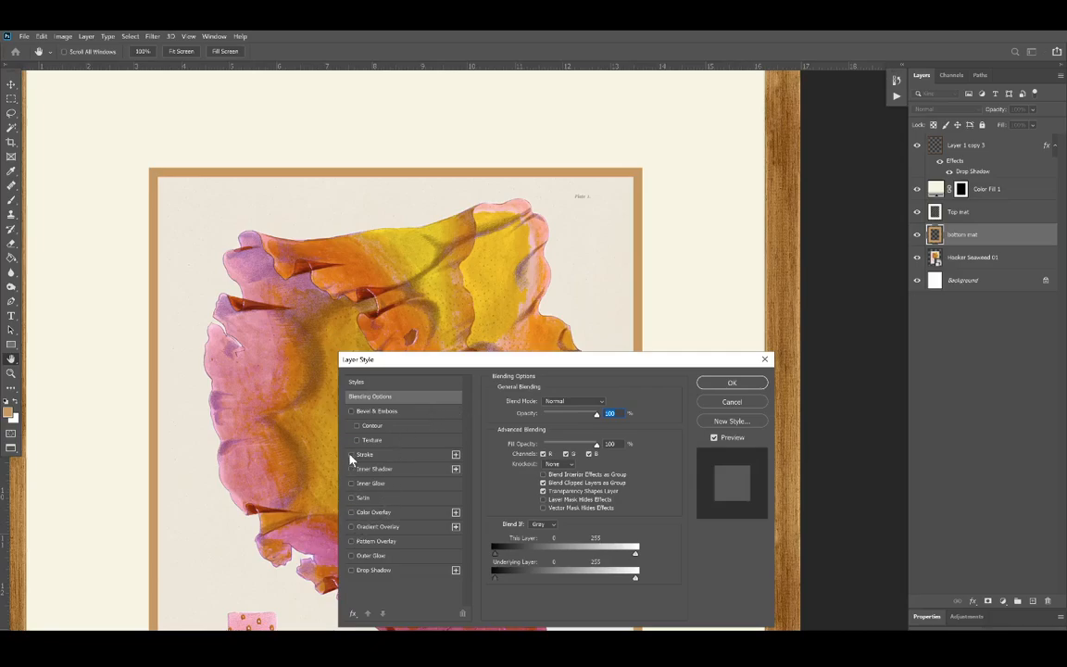
pyautogui.click(366, 456)
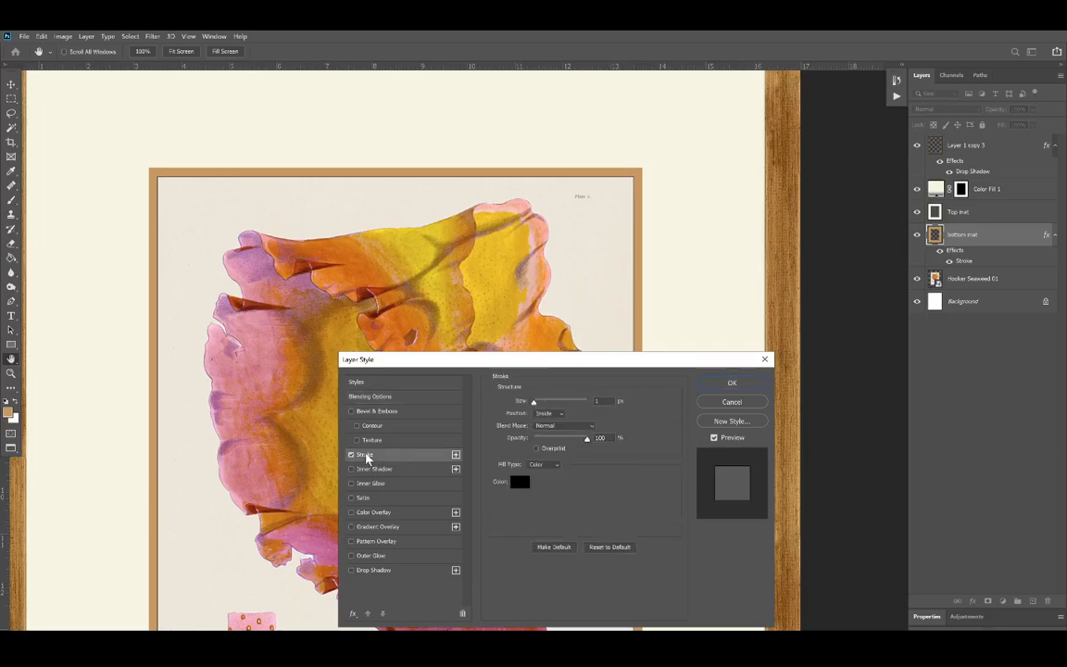
# Step: Change the bottom mat's stroke color to white (ffffff)
pyautogui.click(520, 482)
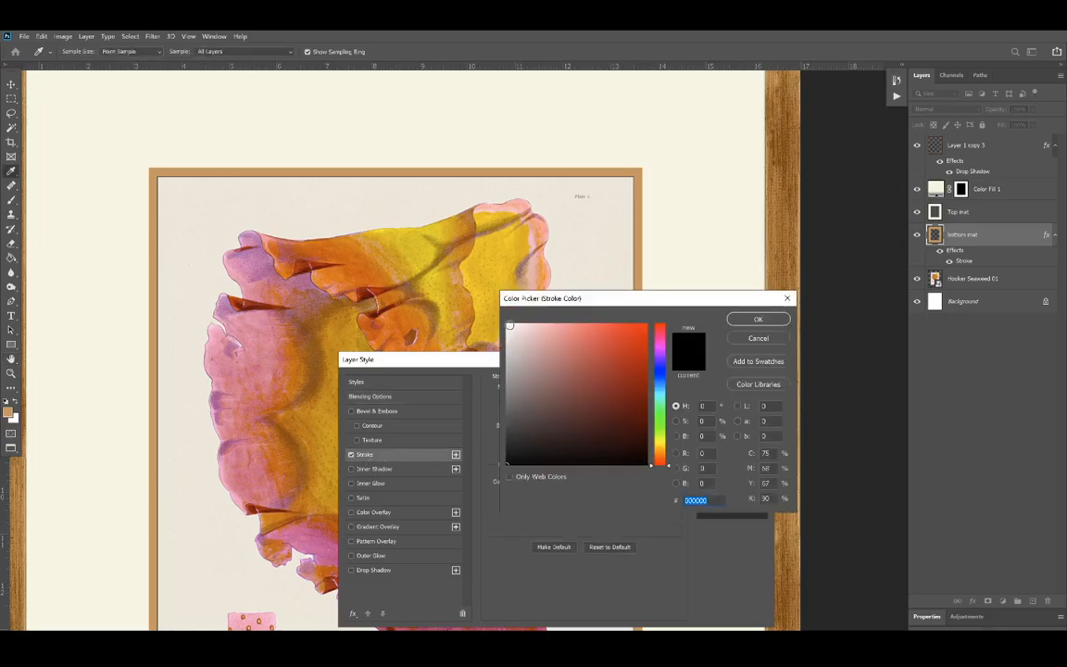
pyautogui.click(509, 326)
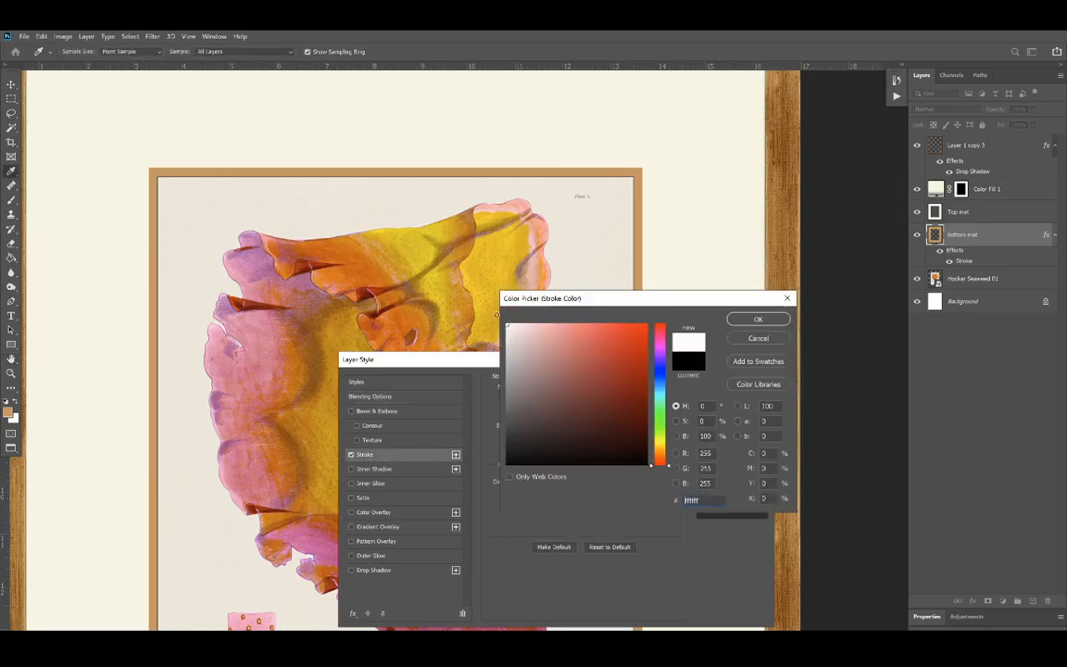
pyautogui.click(756, 319)
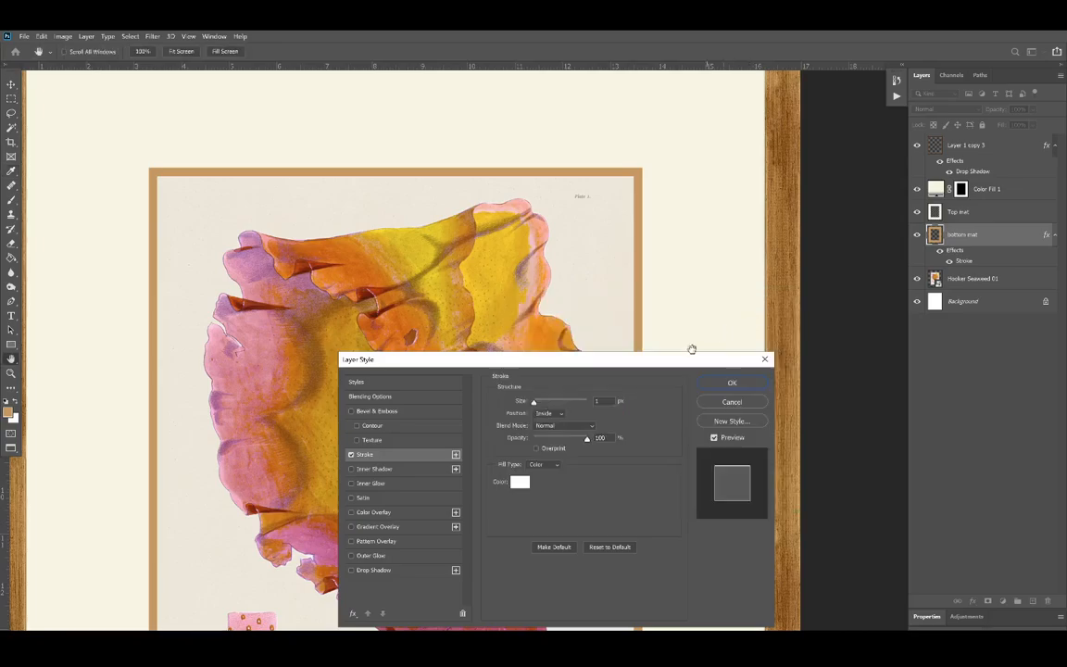
# Step: Set the bottom mat's stroke size to 3 px and its position to Outside, and apply the layer style
pyautogui.press('Up')
pyautogui.press('Up')
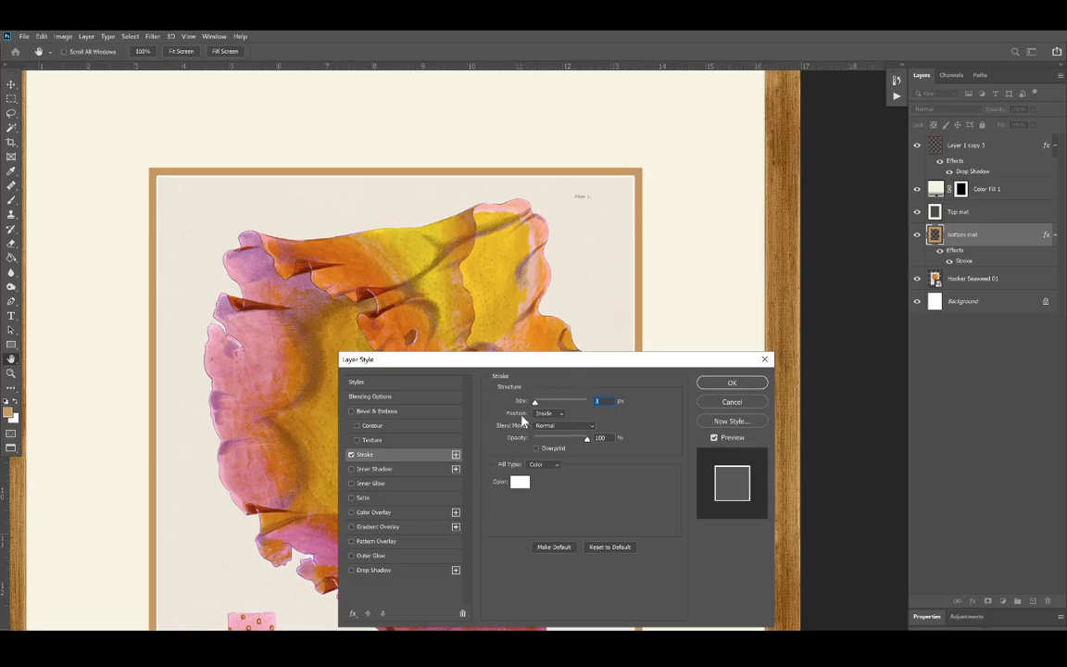
pyautogui.click(560, 419)
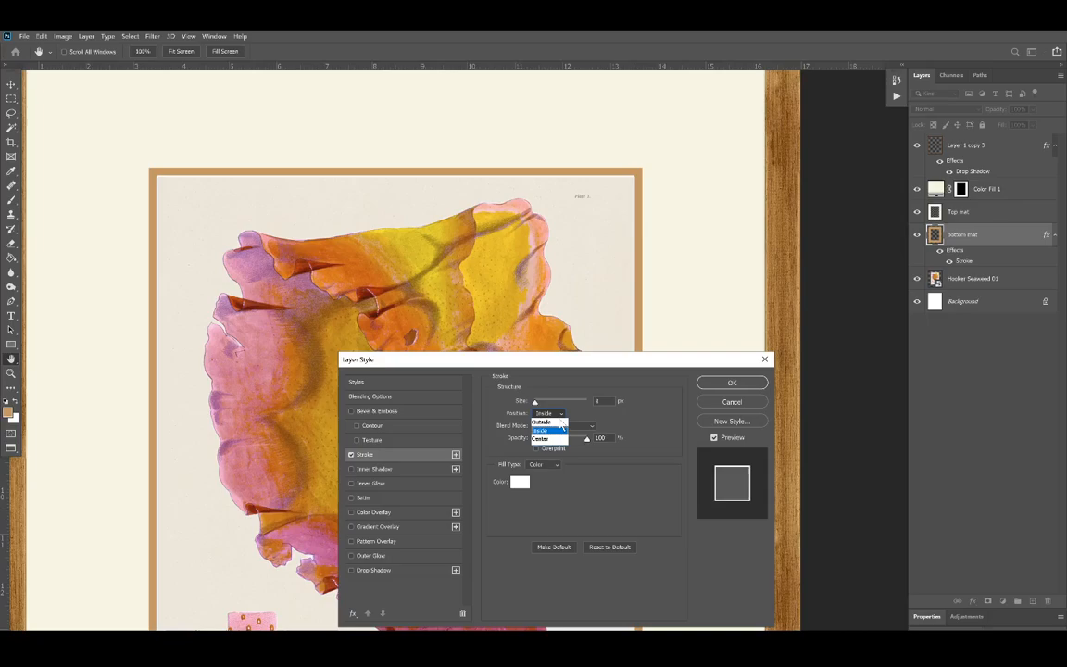
pyautogui.click(558, 423)
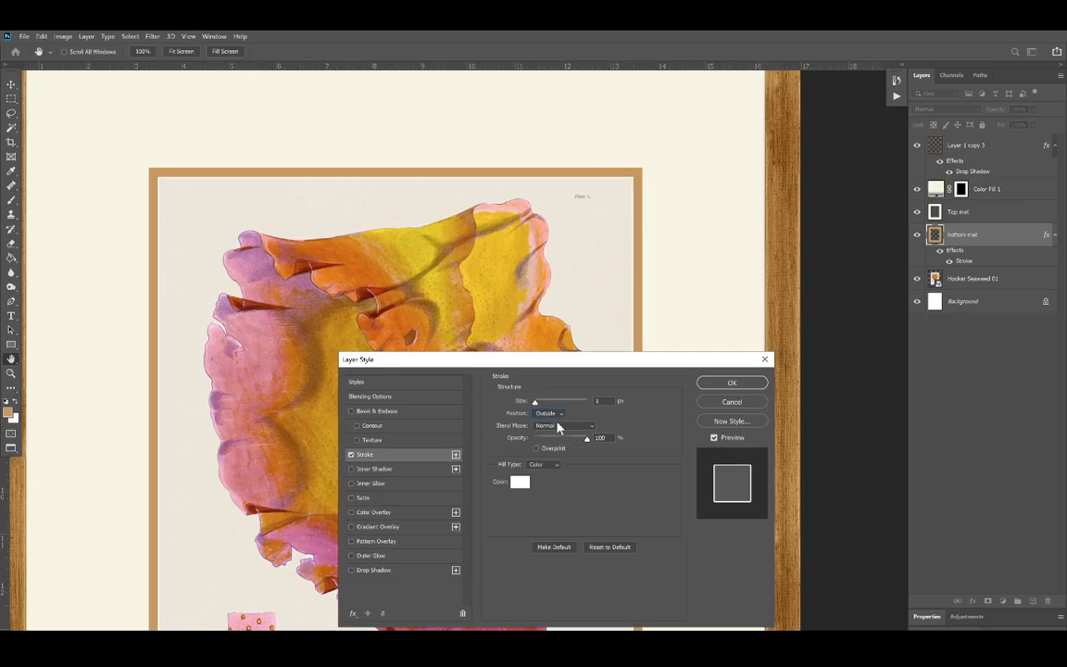
pyautogui.click(741, 381)
# Step: Copy the bottom mat's layer style and paste it onto the Top mat layer
pyautogui.scroll(2, 628, 155)
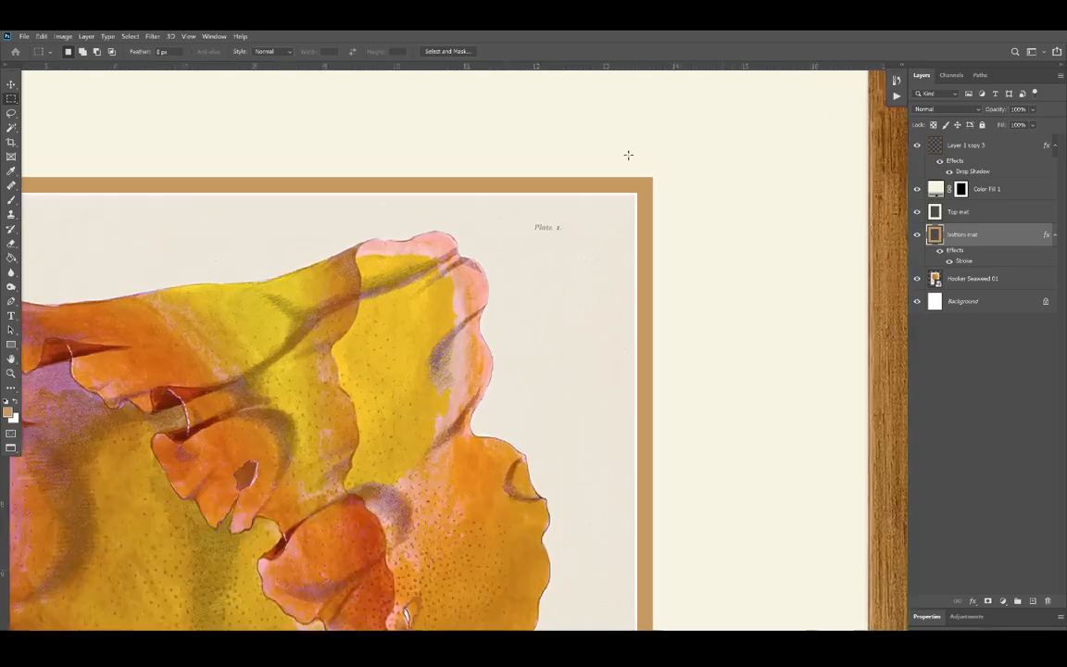
pyautogui.scroll(3, 660, 196)
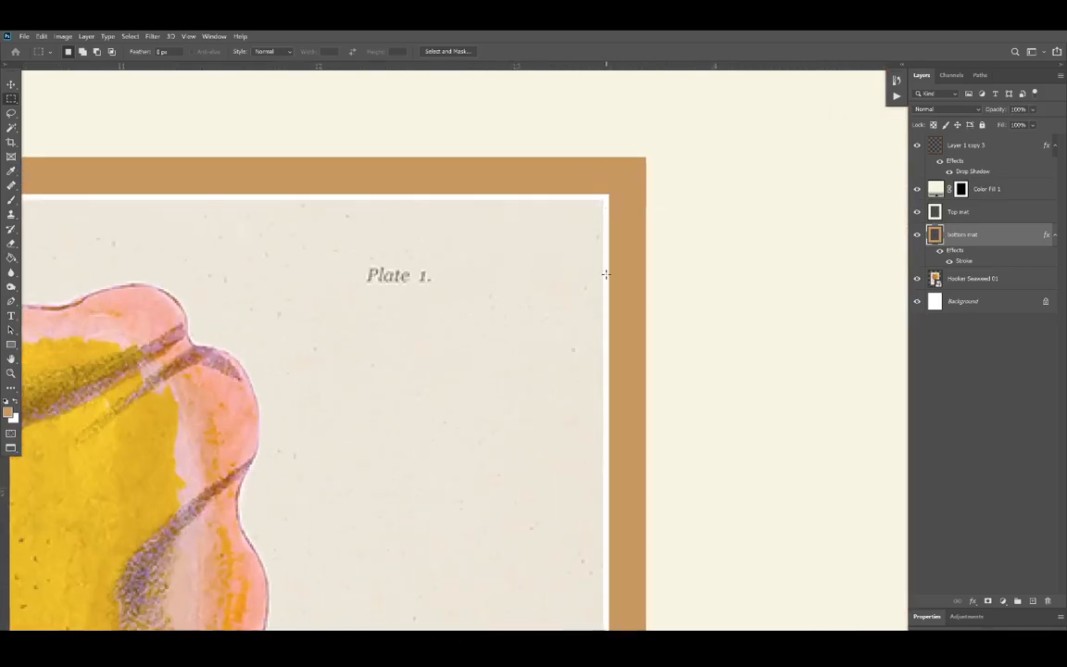
pyautogui.click(955, 212)
pyautogui.rightClick(950, 236)
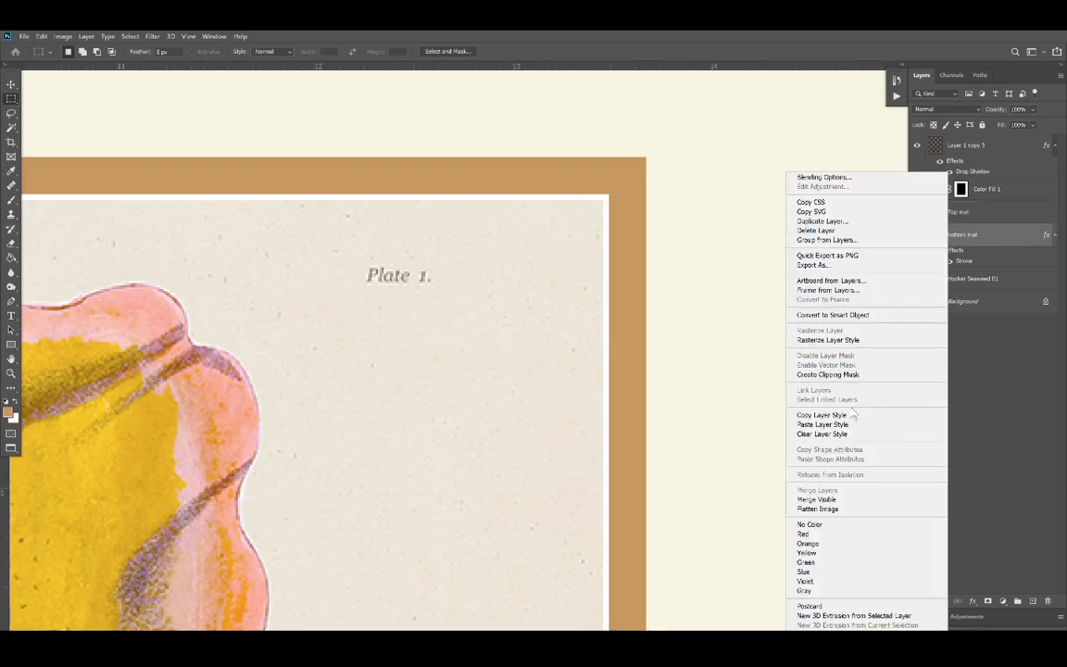
pyautogui.click(820, 415)
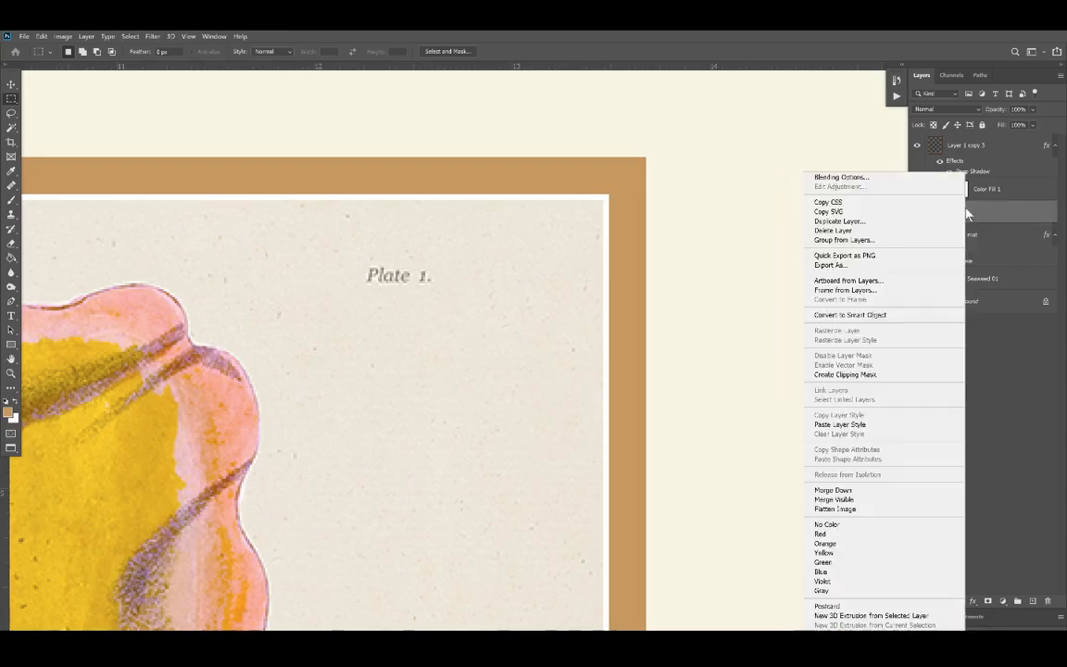
pyautogui.rightClick(964, 211)
pyautogui.click(852, 425)
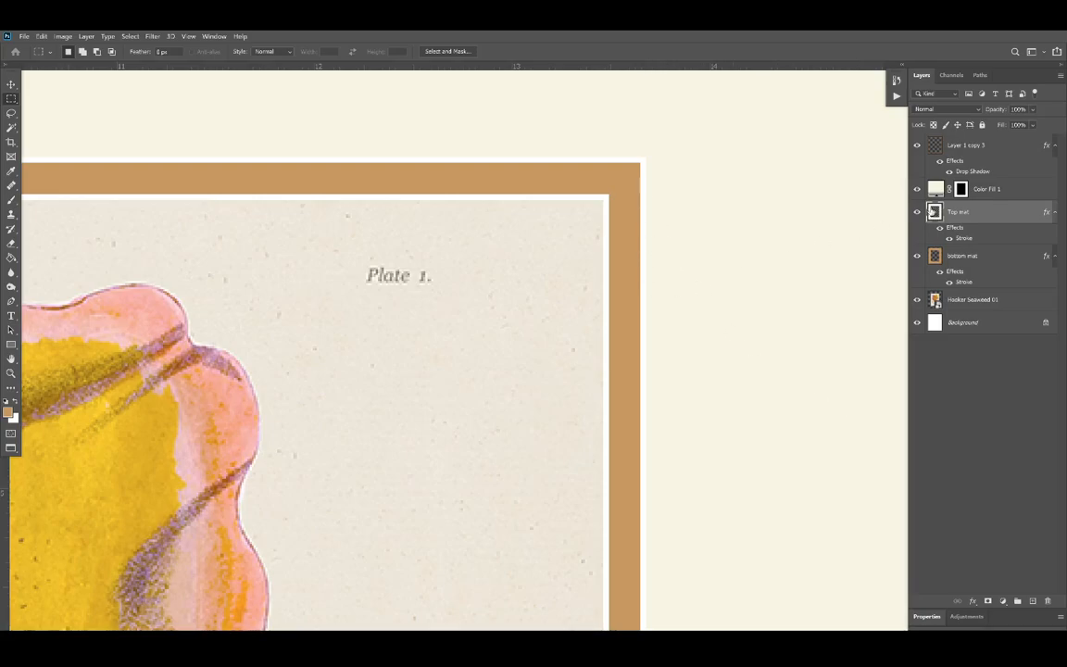
pyautogui.rightClick(975, 192)
pyautogui.click(847, 177)
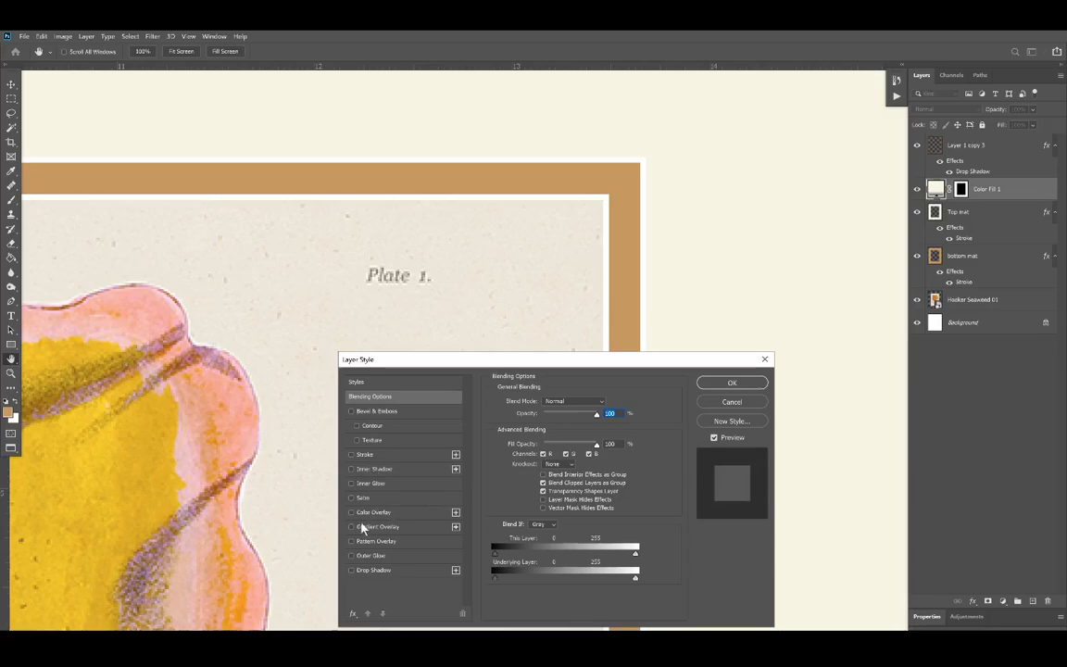
pyautogui.click(762, 403)
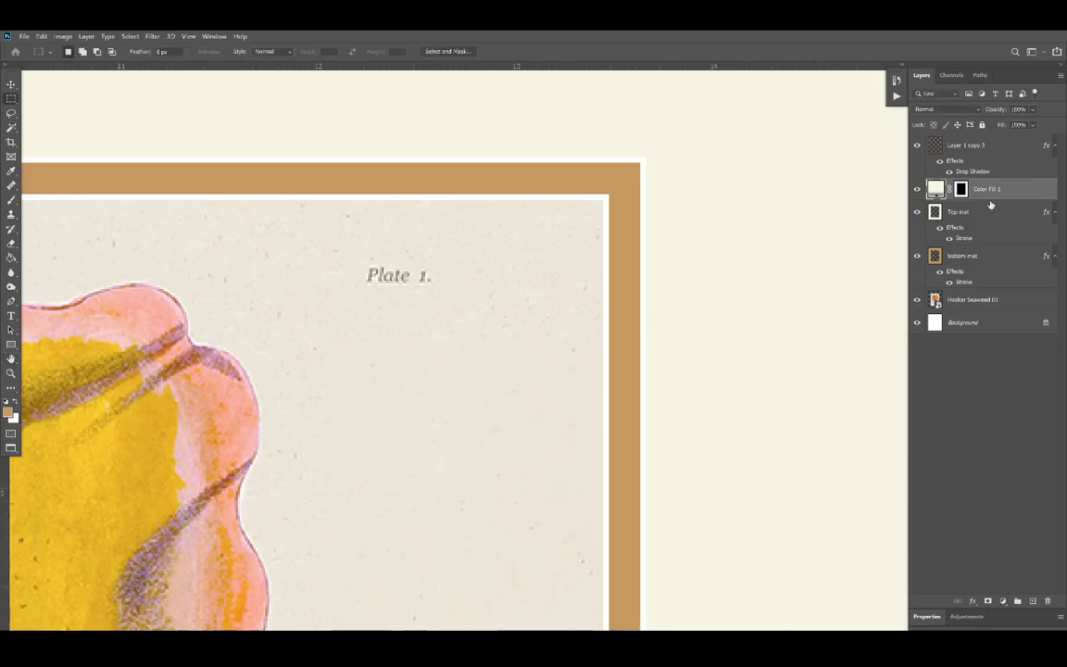
# Step: Paste the copied stroke style onto the Color Fill 1 layer and hide the Top mat layer
pyautogui.rightClick(990, 189)
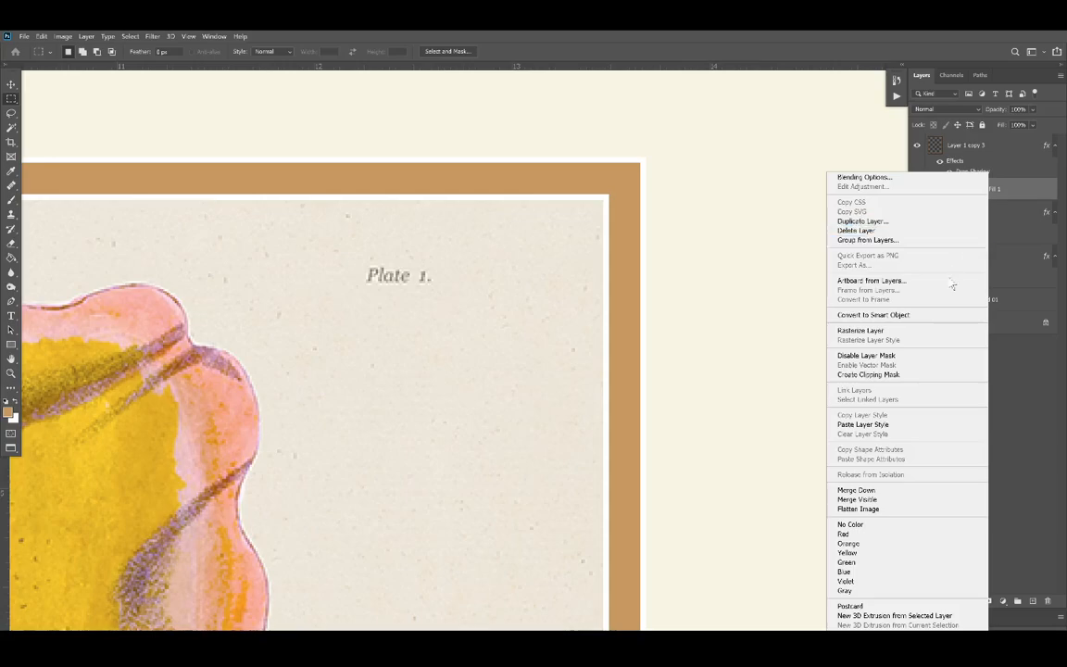
pyautogui.click(875, 422)
pyautogui.click(917, 232)
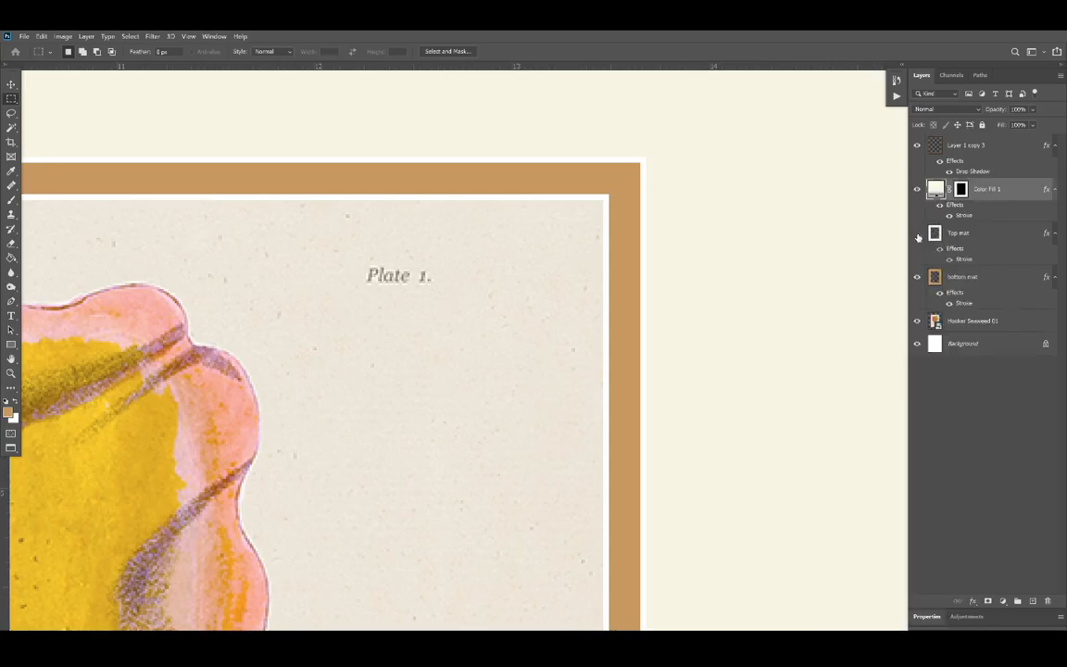
pyautogui.scroll(-6, 618, 250)
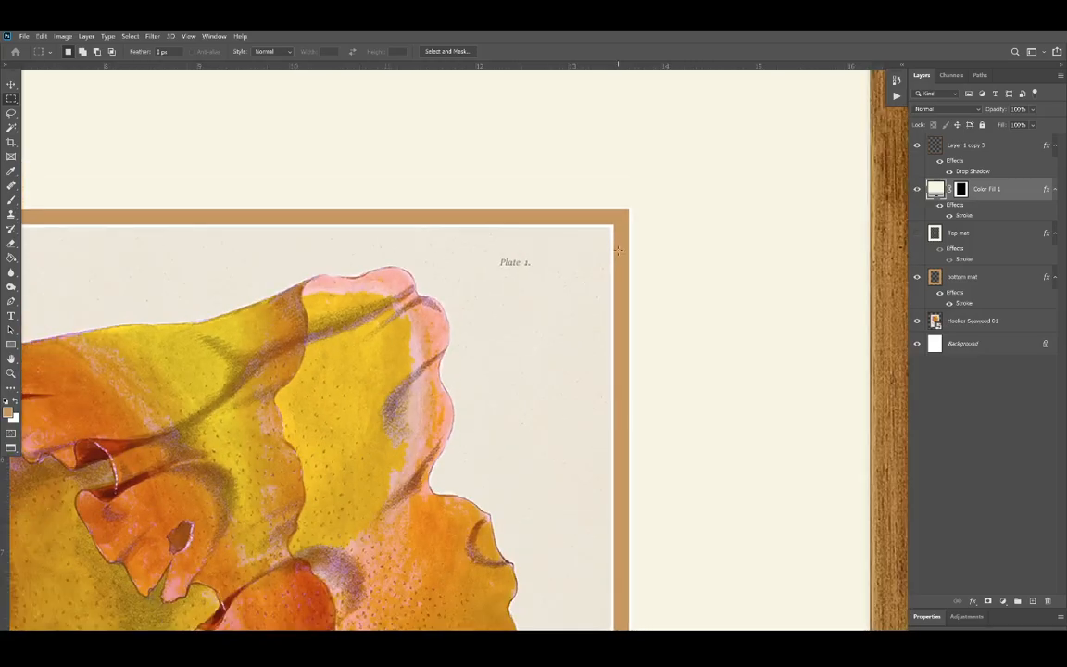
pyautogui.scroll(-3, 617, 250)
pyautogui.scroll(4, 235, 215)
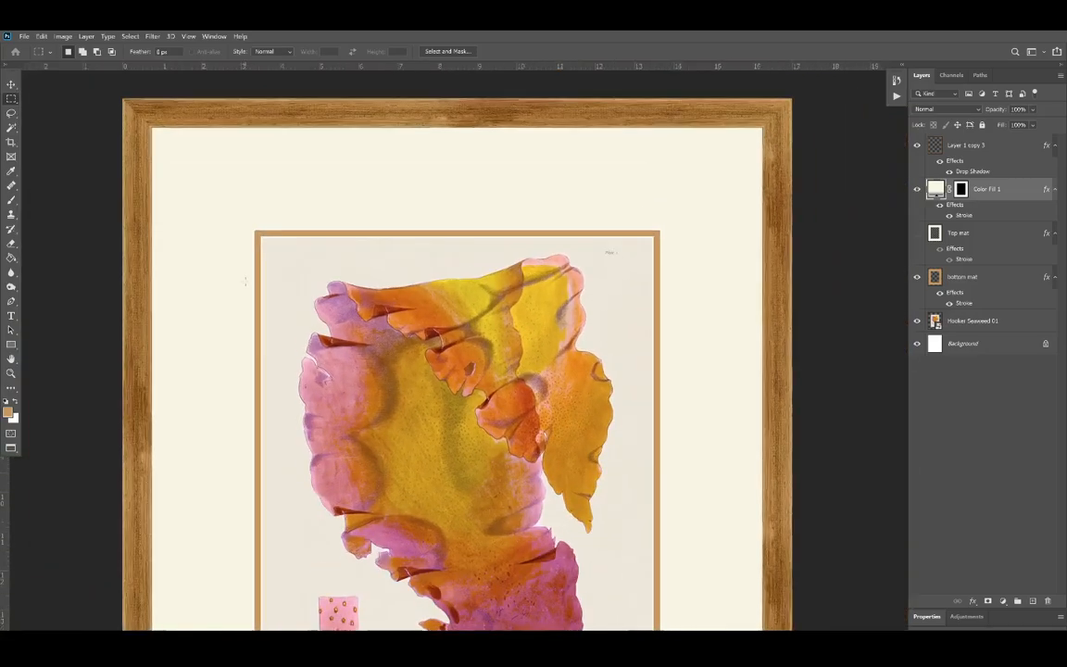
pyautogui.scroll(4, 234, 215)
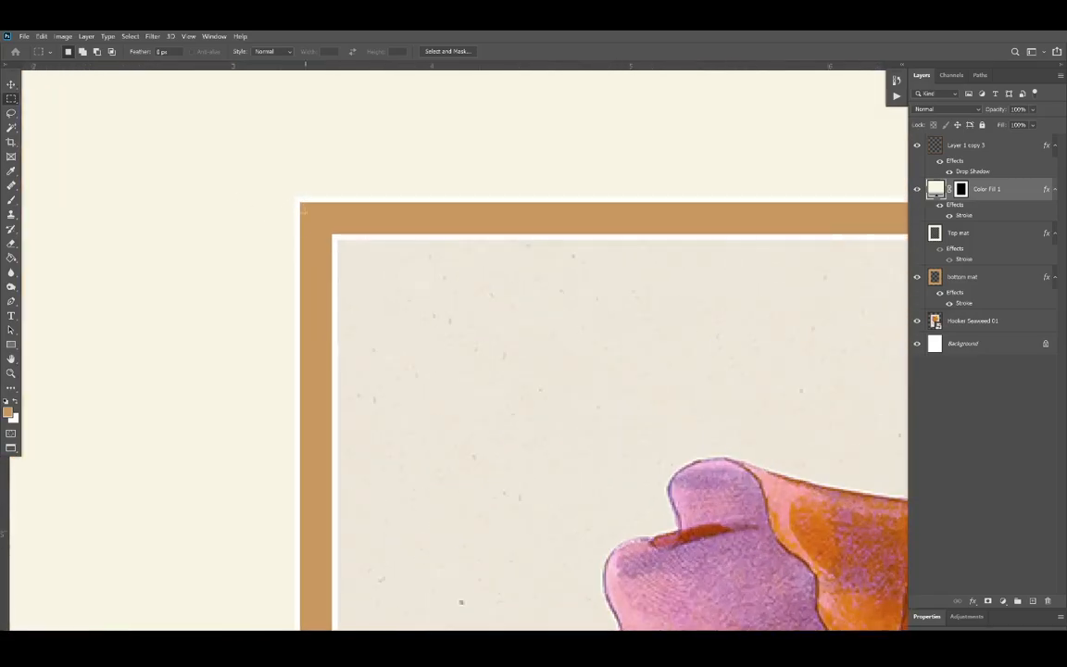
pyautogui.scroll(-6, 326, 222)
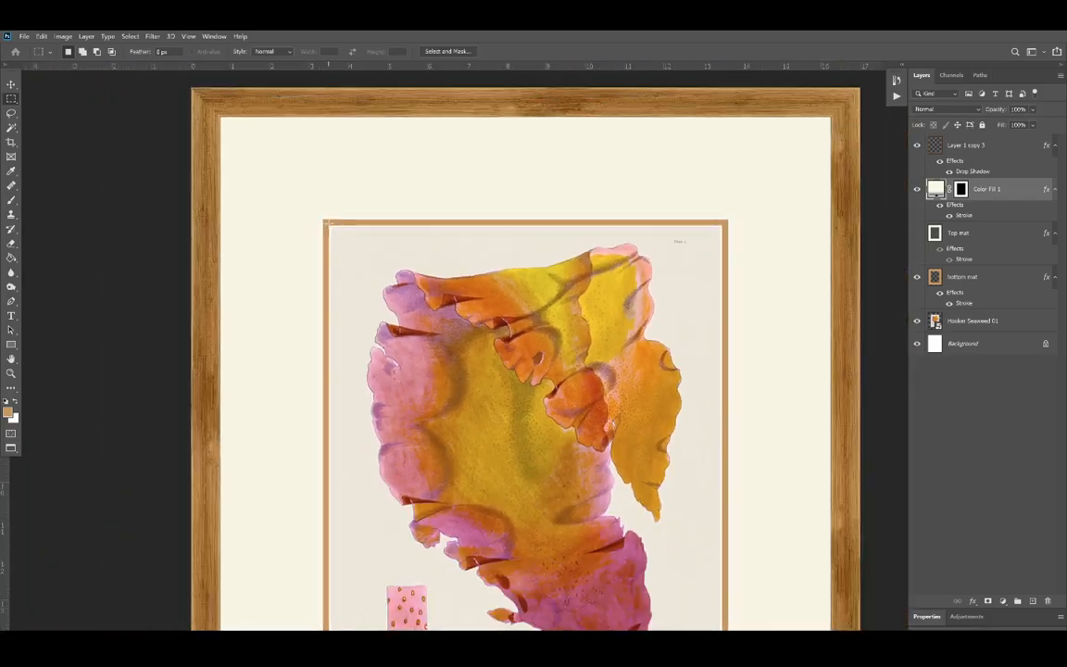
pyautogui.scroll(-2, 326, 222)
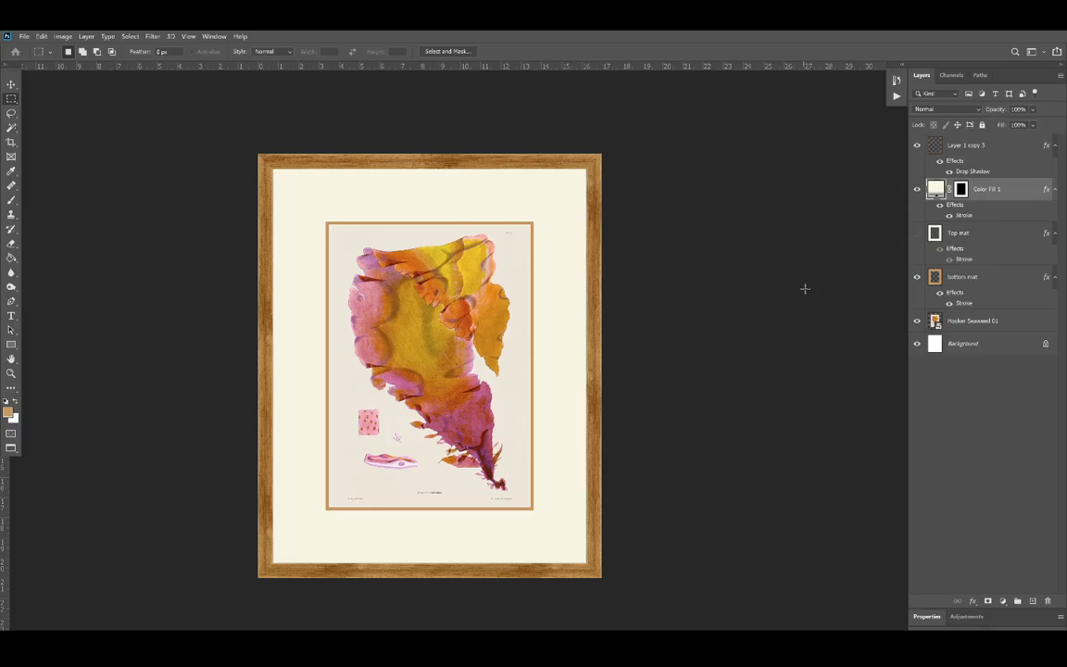
# Step: Try several purple and near-black shades as the fill color of the Color Fill 1 mat
pyautogui.doubleClick(936, 189)
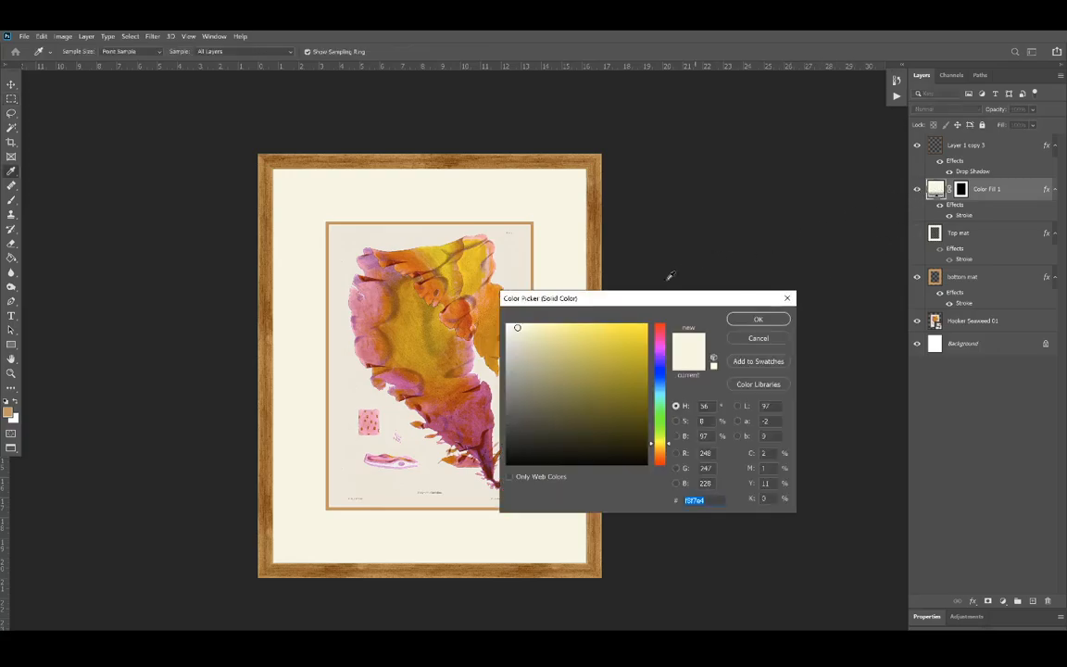
pyautogui.click(660, 344)
pyautogui.click(618, 364)
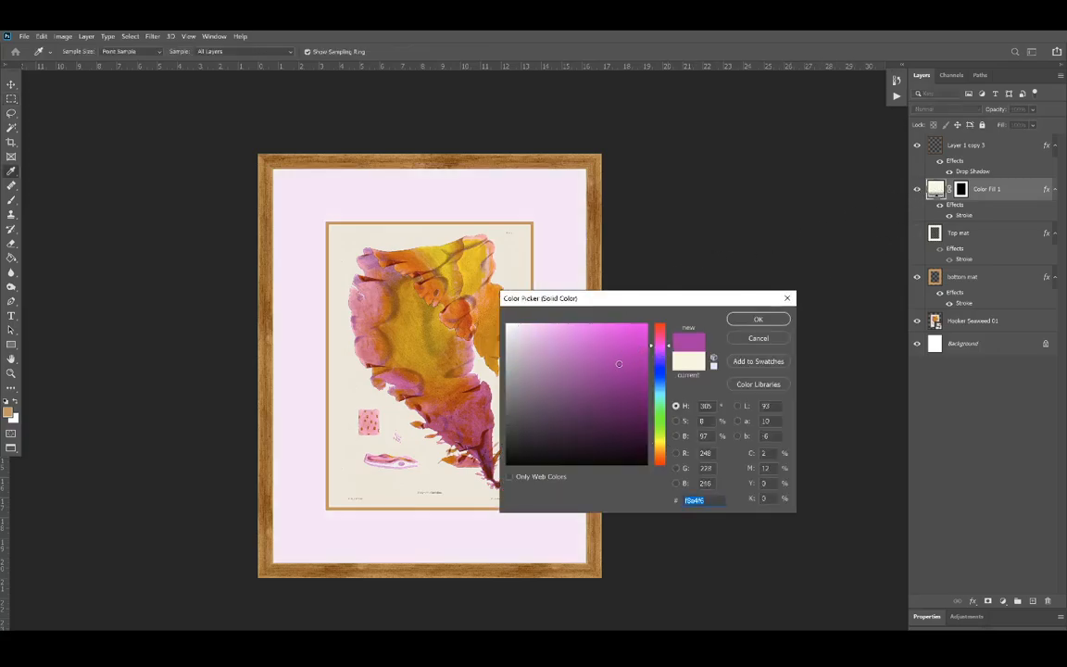
pyautogui.click(607, 409)
pyautogui.click(572, 429)
pyautogui.click(555, 426)
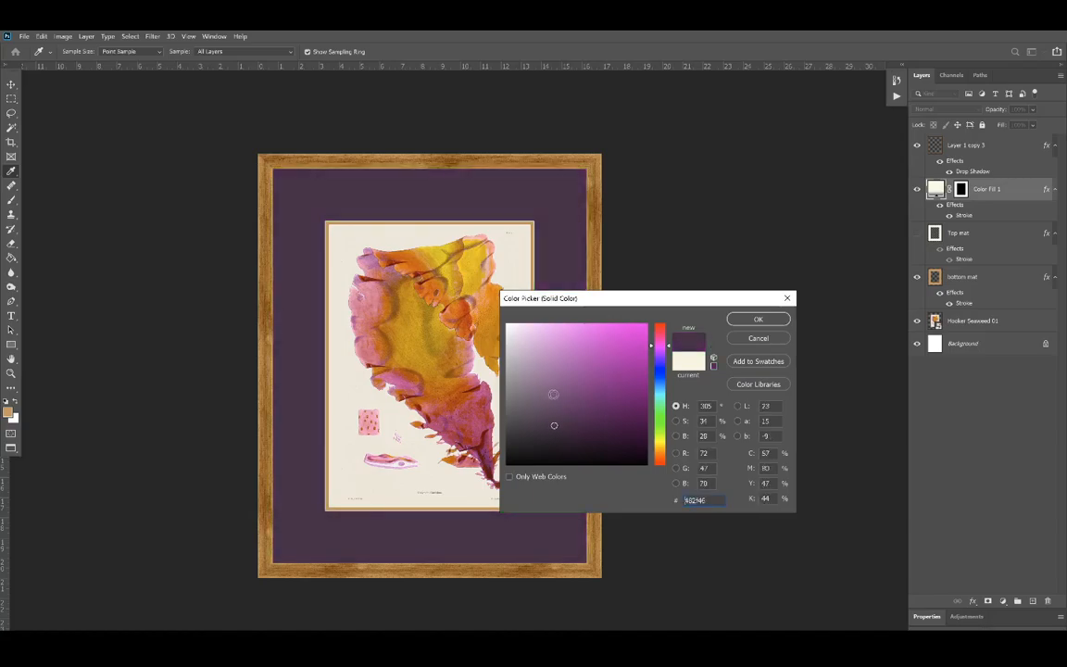
pyautogui.click(554, 394)
pyautogui.click(524, 431)
pyautogui.click(514, 453)
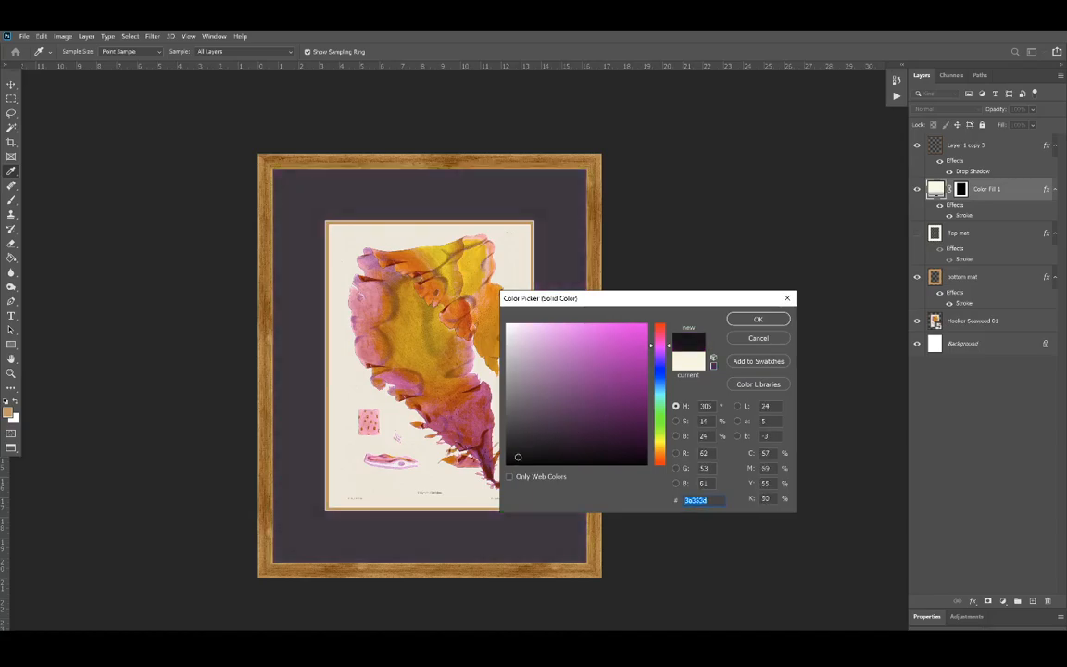
pyautogui.click(517, 457)
pyautogui.click(526, 441)
pyautogui.click(548, 455)
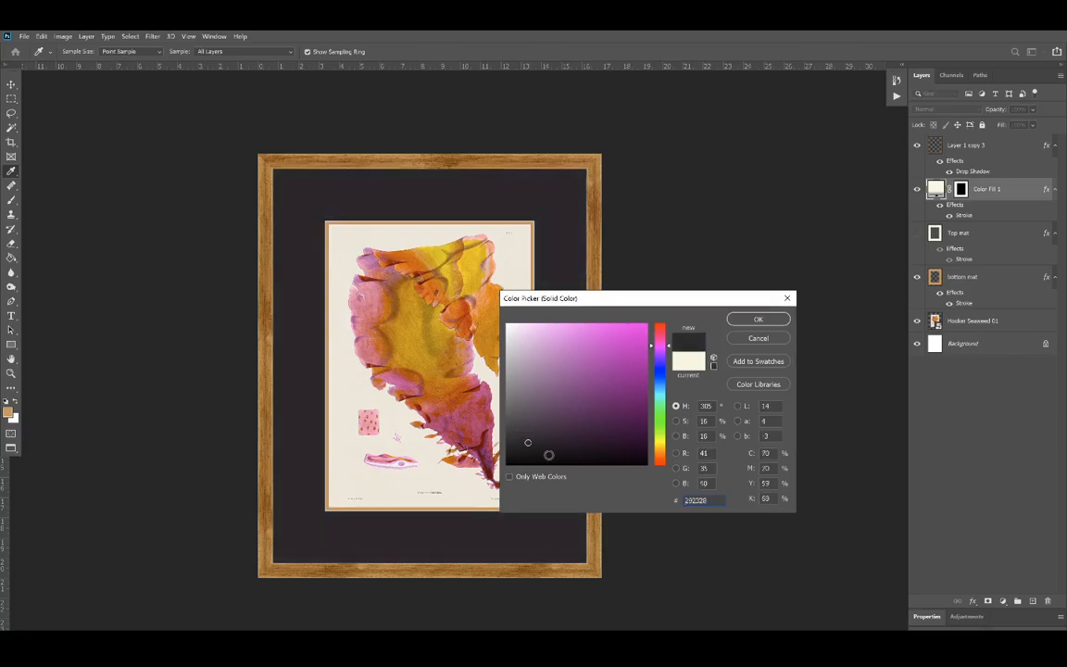
pyautogui.click(548, 450)
pyautogui.click(555, 434)
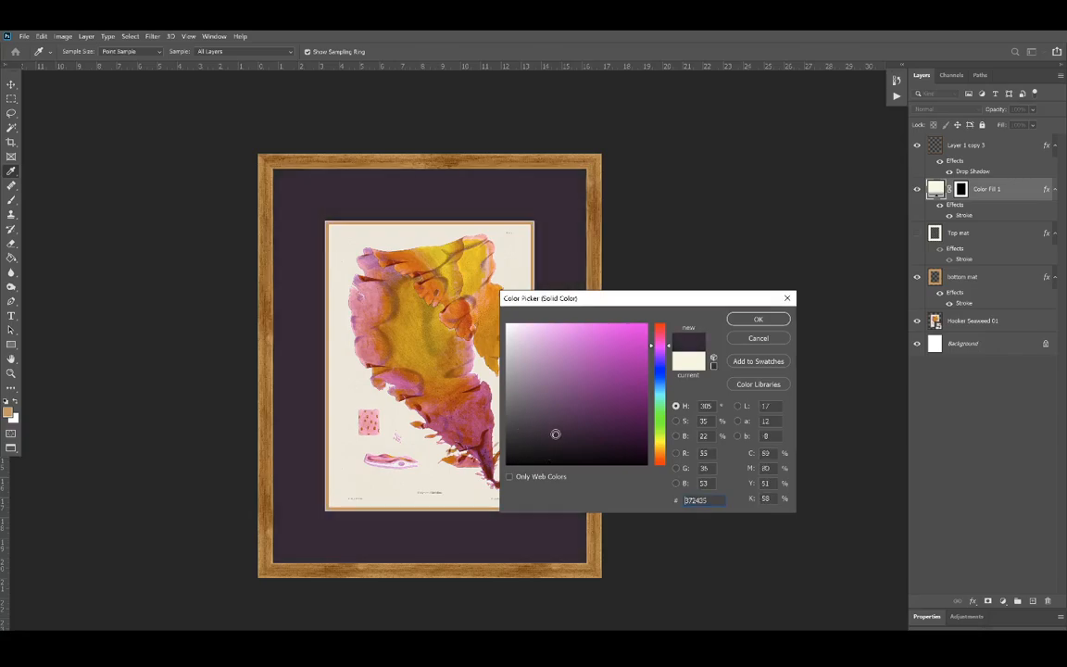
pyautogui.click(568, 440)
pyautogui.click(583, 446)
# Step: Set the Color Fill 1 mat to a light greenish gray, hue 76°, hex caccc4
pyautogui.click(660, 436)
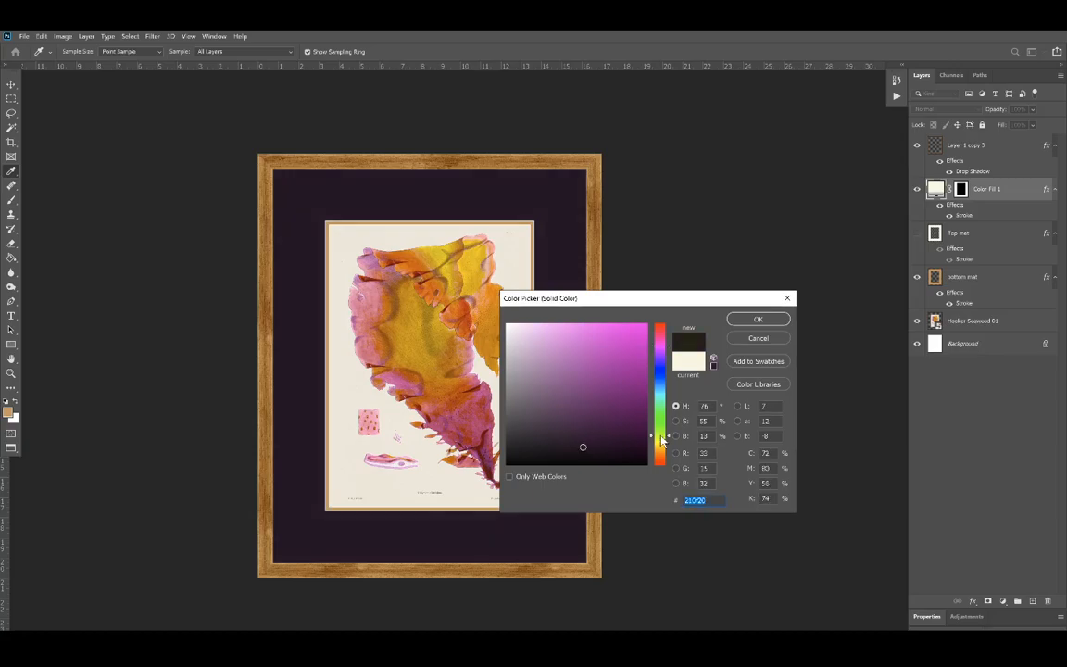
pyautogui.click(612, 422)
pyautogui.click(584, 398)
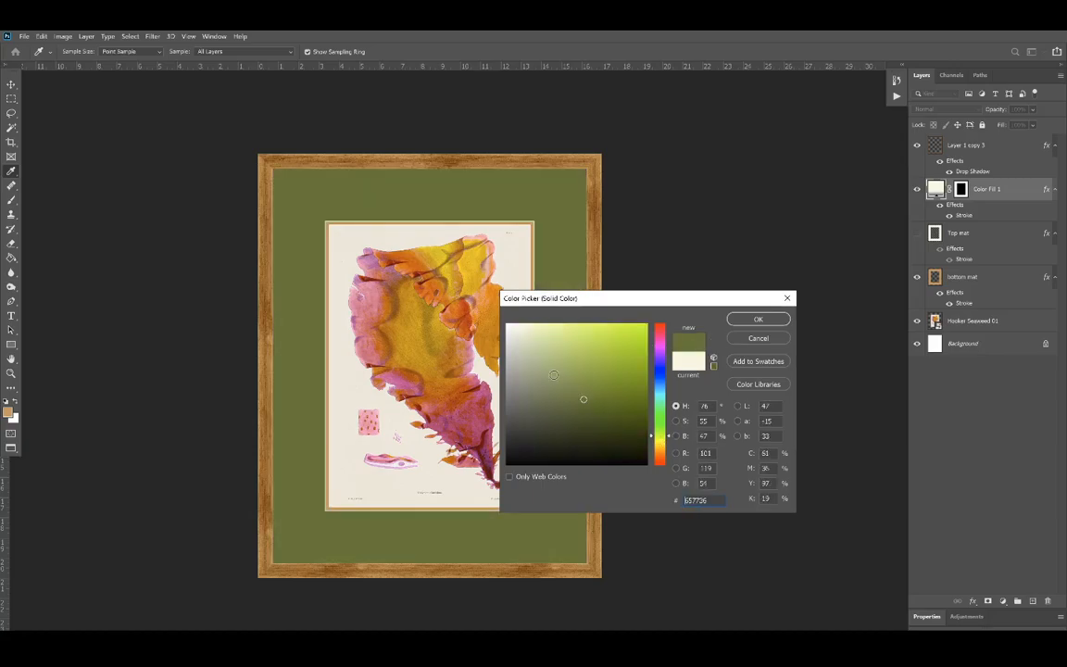
pyautogui.click(554, 374)
pyautogui.click(548, 342)
pyautogui.click(530, 353)
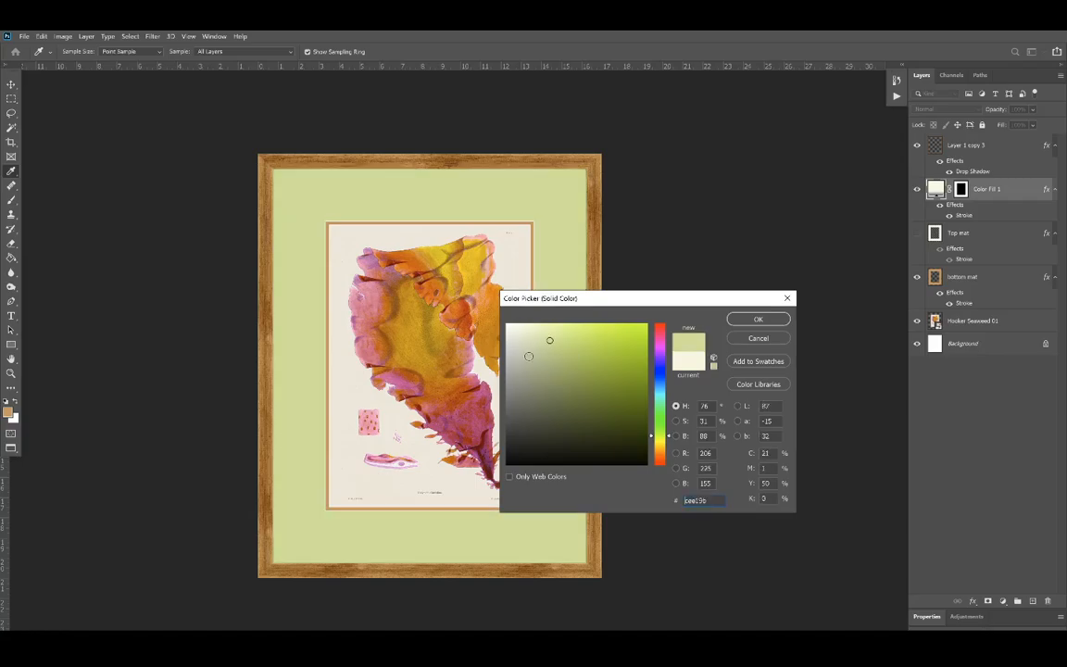
pyautogui.click(518, 363)
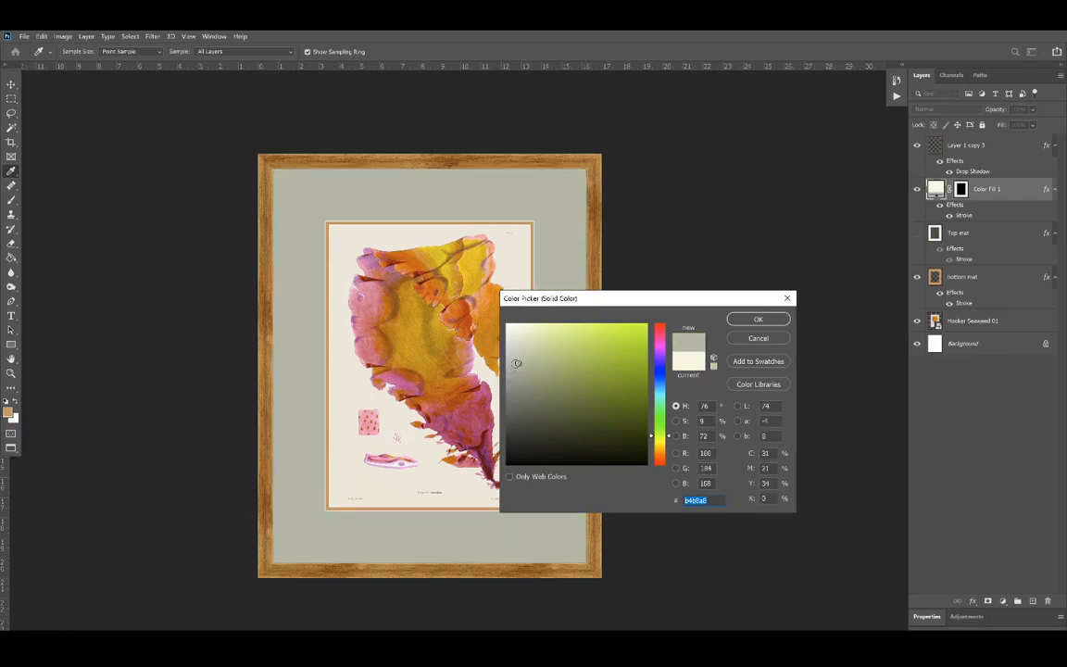
pyautogui.click(515, 363)
pyautogui.click(510, 351)
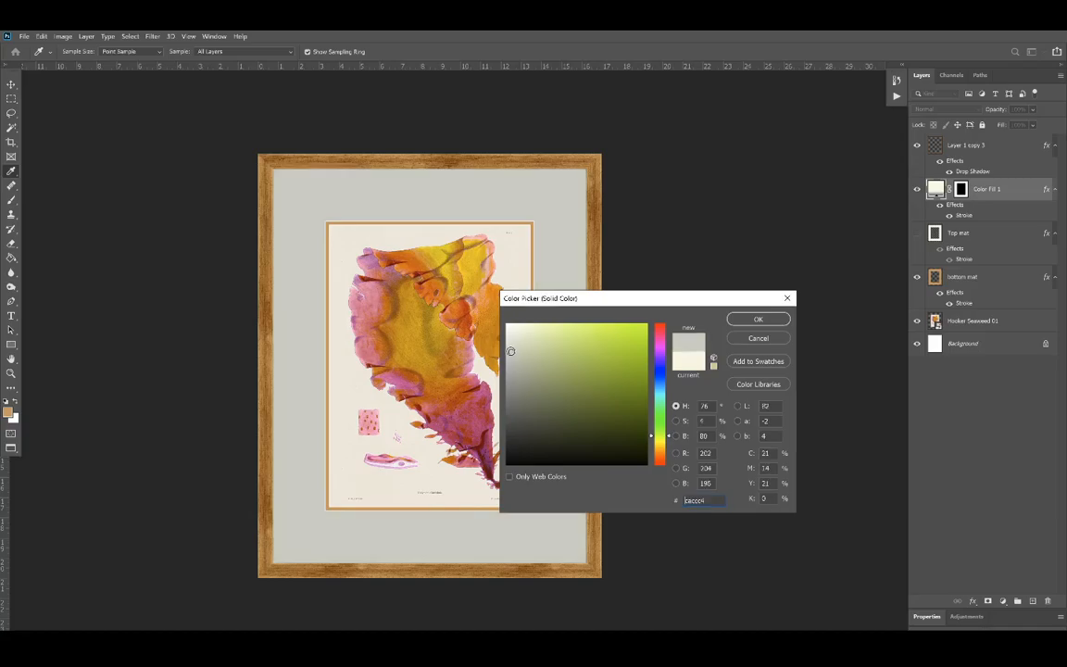
pyautogui.click(757, 321)
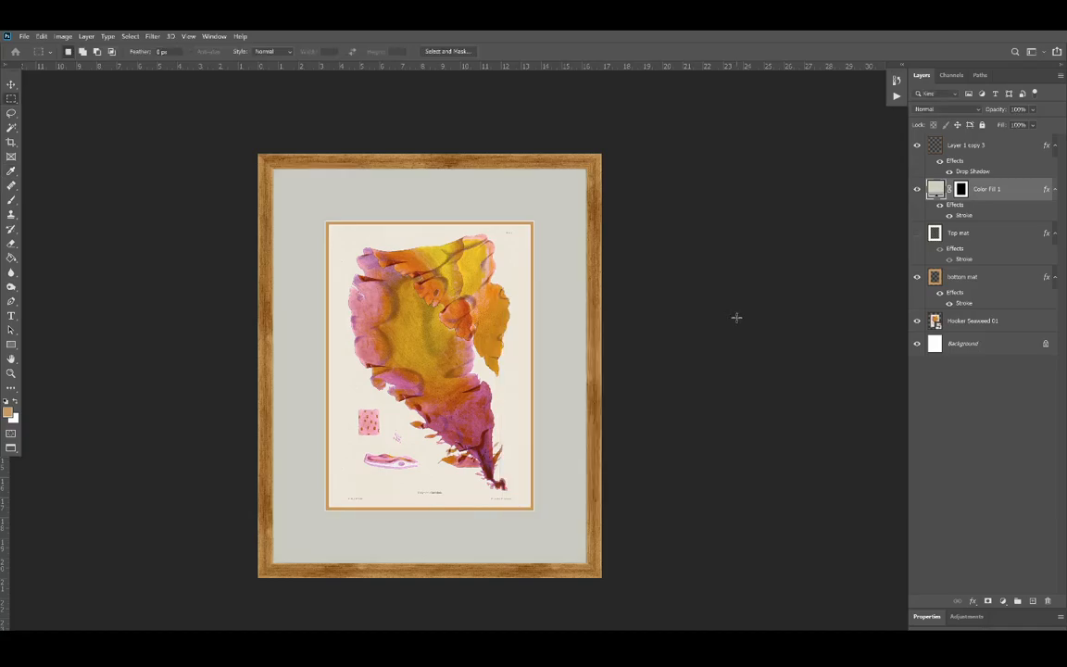